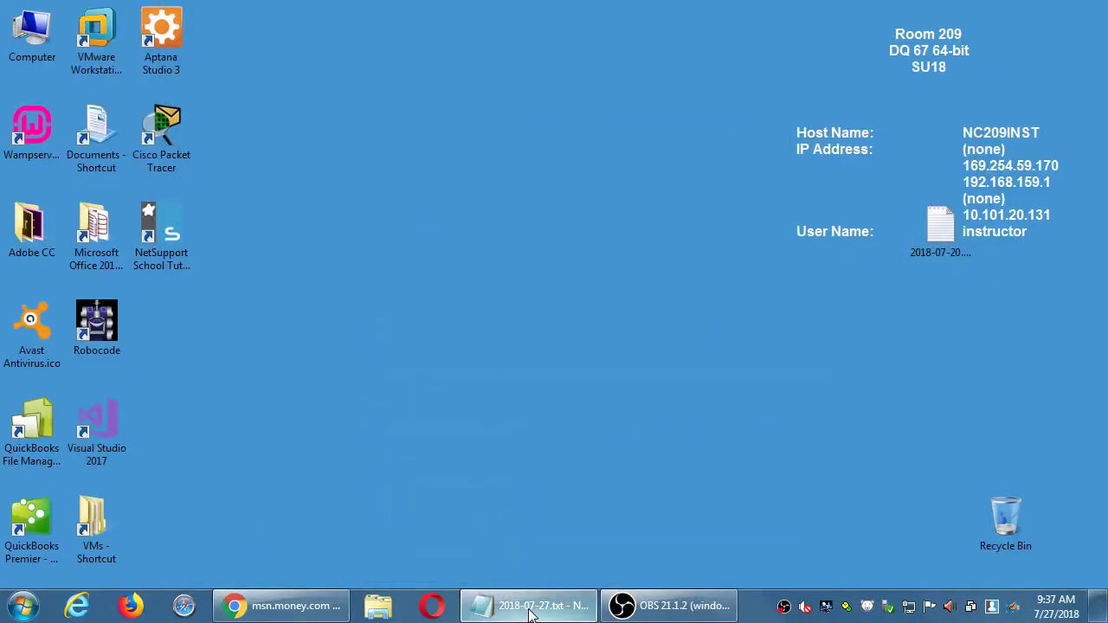
- Switch to the 2018-07-27.txt note in Notepad and enter the headings Facebook and Instagram, separated by two blank lines
left_click(530, 607)
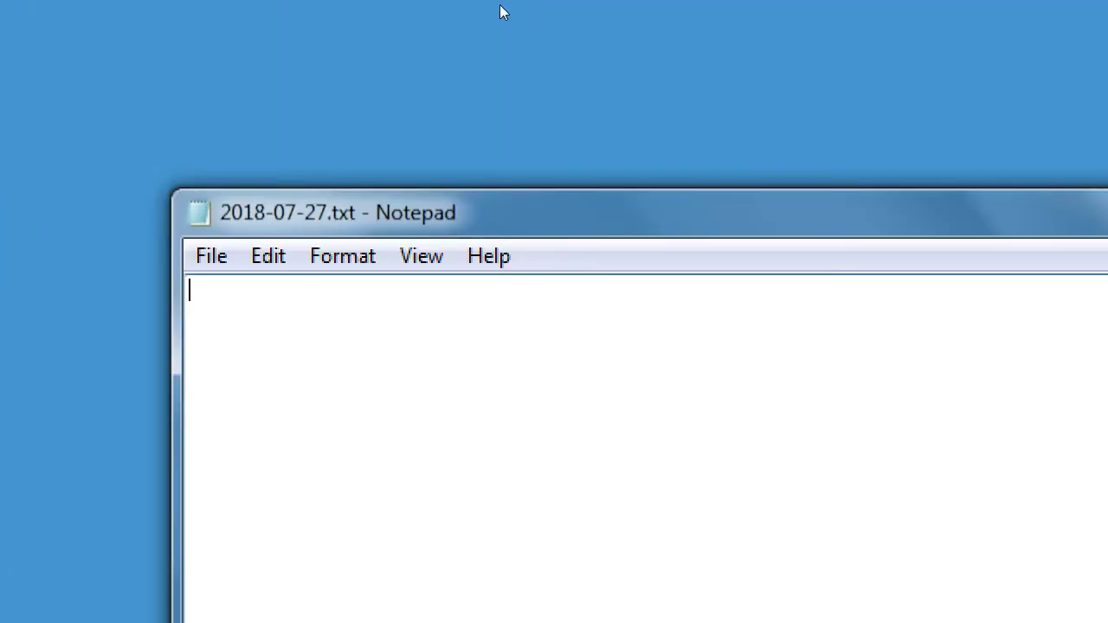
type("Facebook")
key("Return")
key("Return")
key("Return")
type("Instagram")
- Add the indented line "- What's going on with Facebook?" directly below the Facebook heading
key("Up")
key("Up")
key("Tab")
type("- What's going on with Insta")
key("BackSpace")
key("BackSpace")
key("BackSpace")
key("BackSpace")
key("BackSpace")
type("Facebook?")
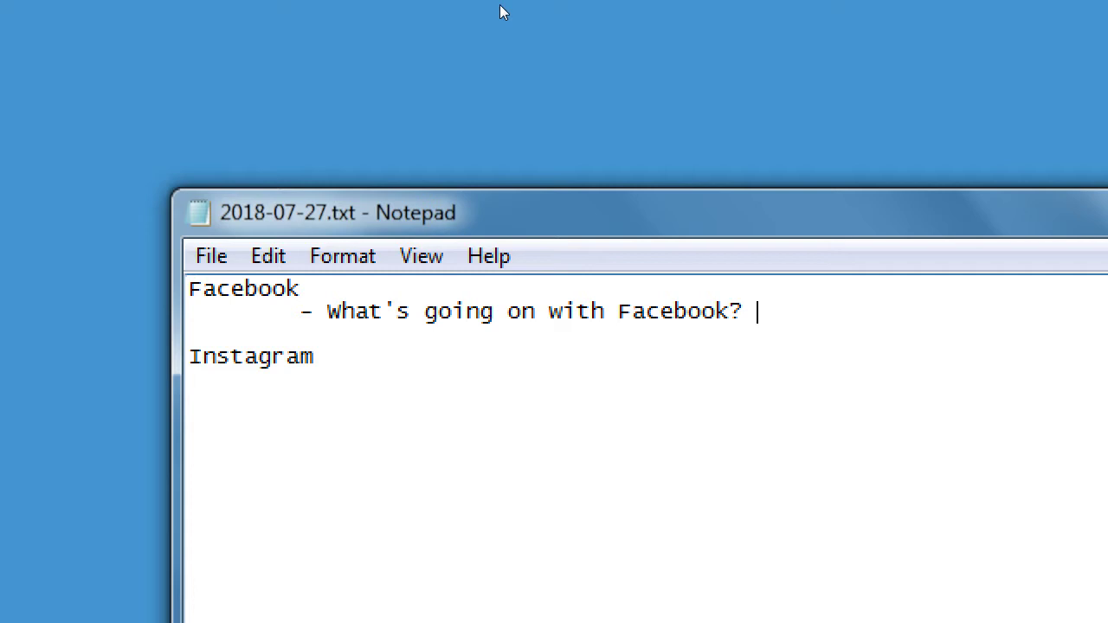
key("super+minus")
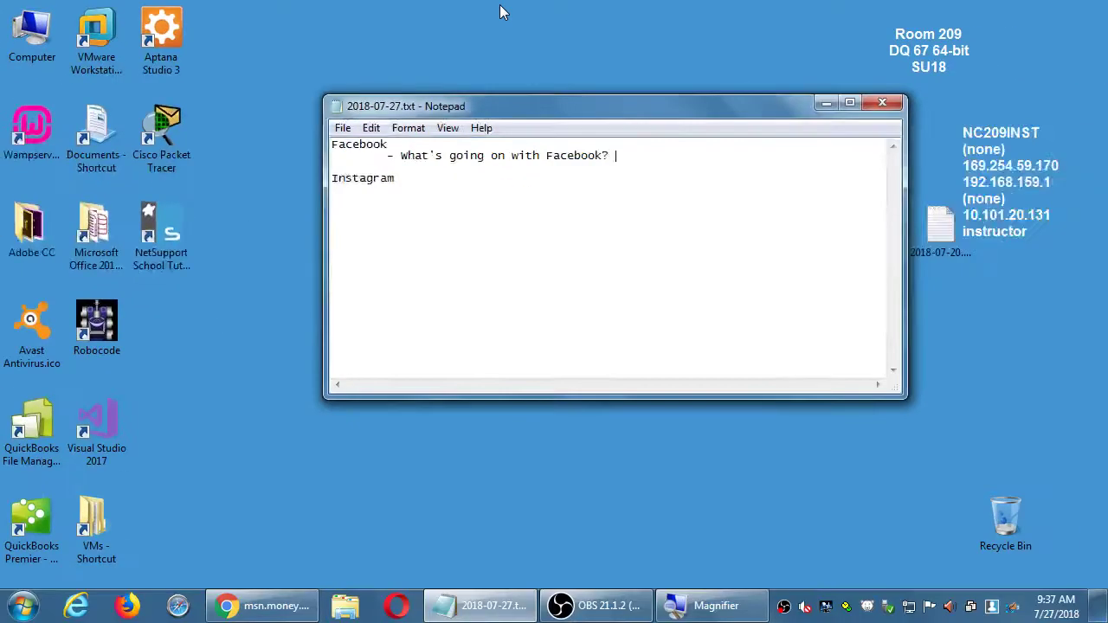
- Switch to Chrome and load money.msn.com
left_click(259, 605)
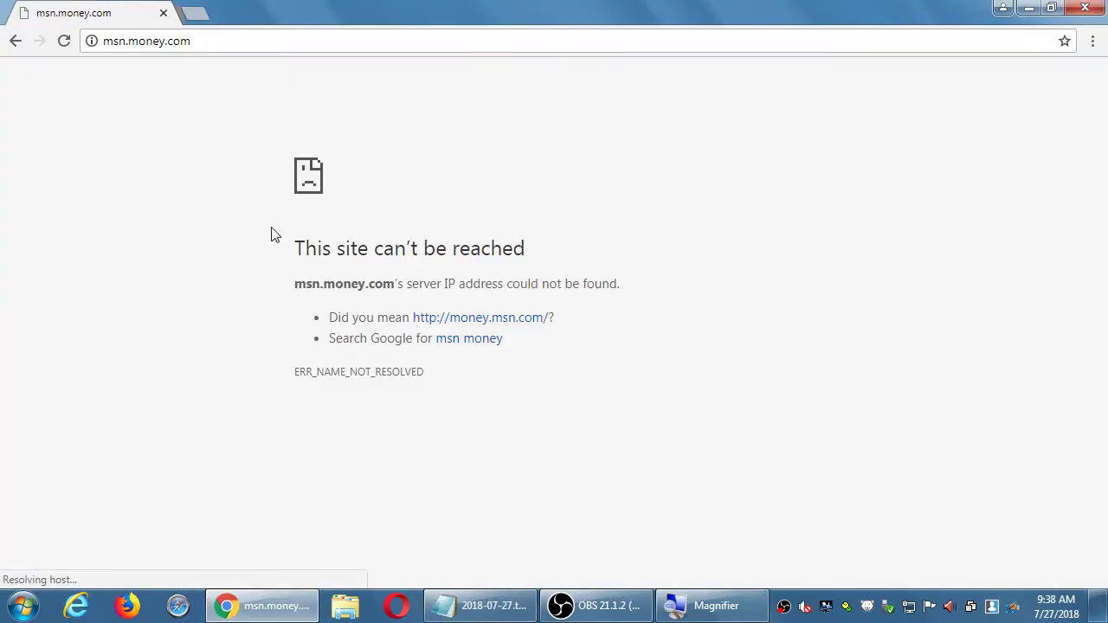
left_click(268, 44)
type("money.msn.com")
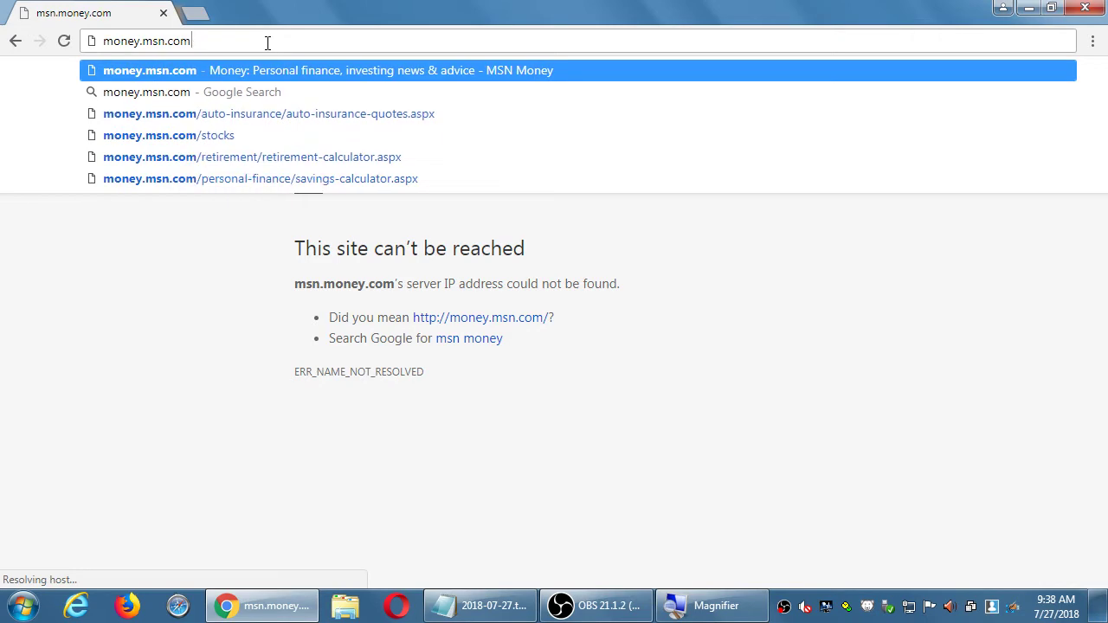
key("Return")
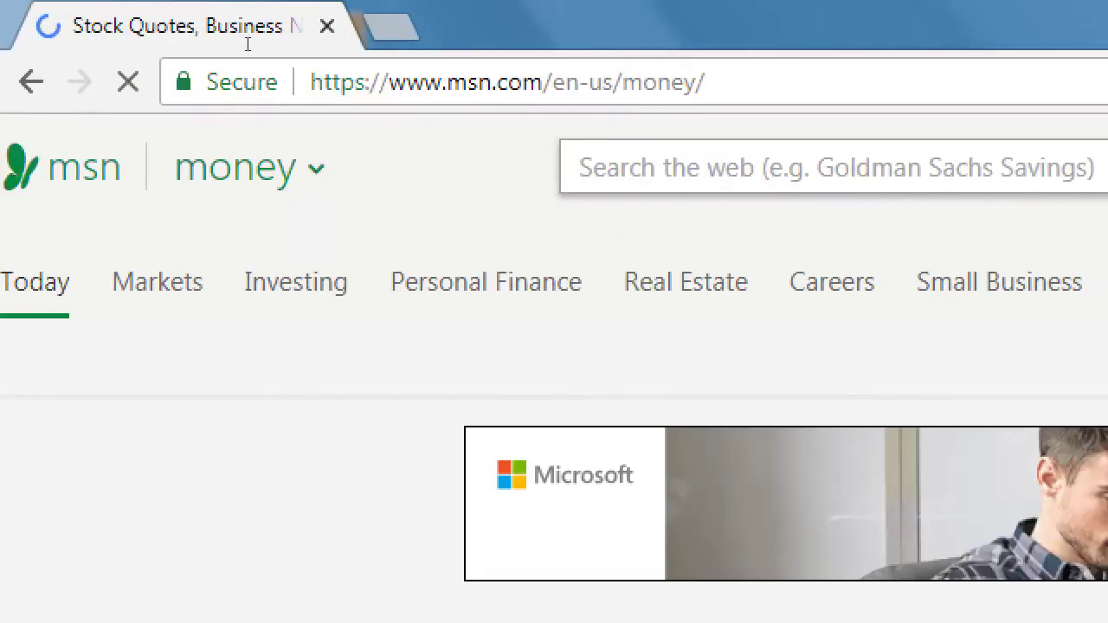
- Replace the full page address with the short form money.msn.com, without reloading, and return to the page
key("ctrl+l")
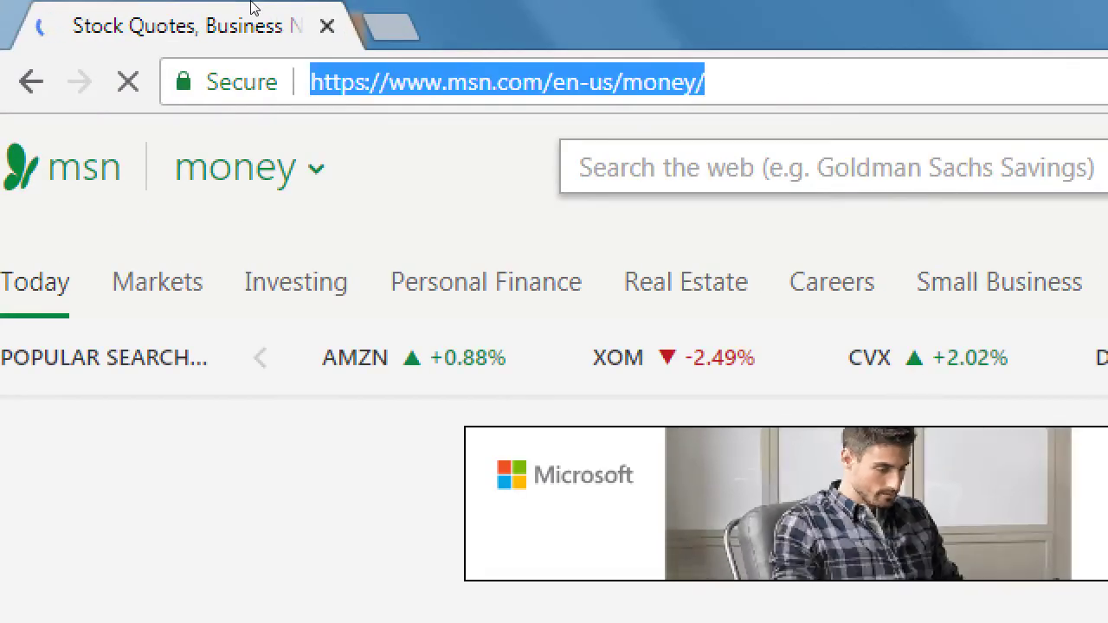
type("m")
key("Right")
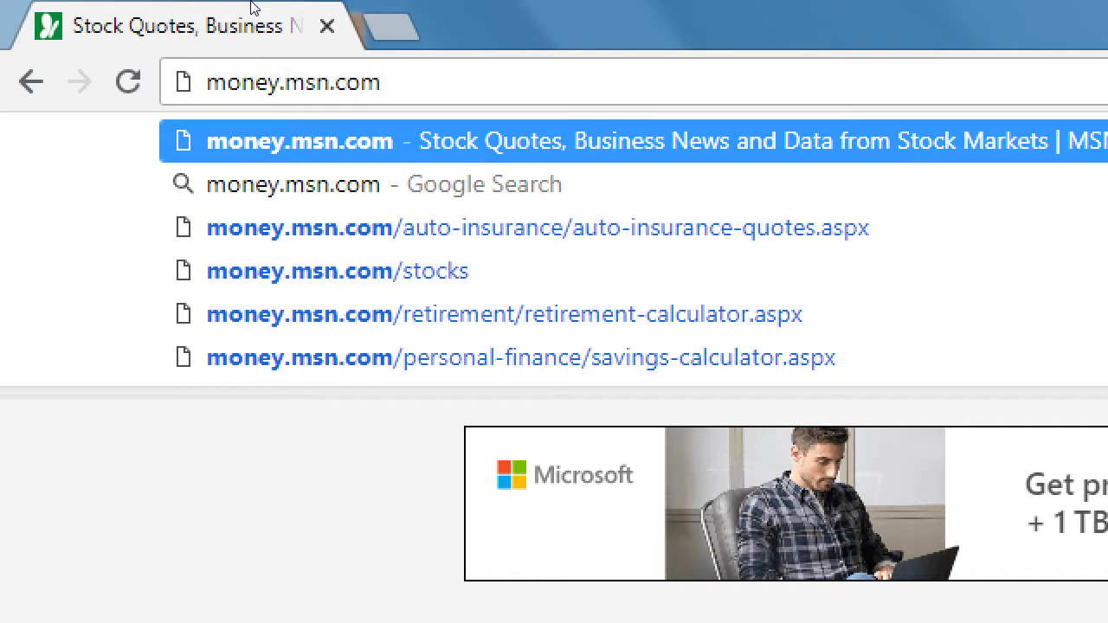
key("super+minus")
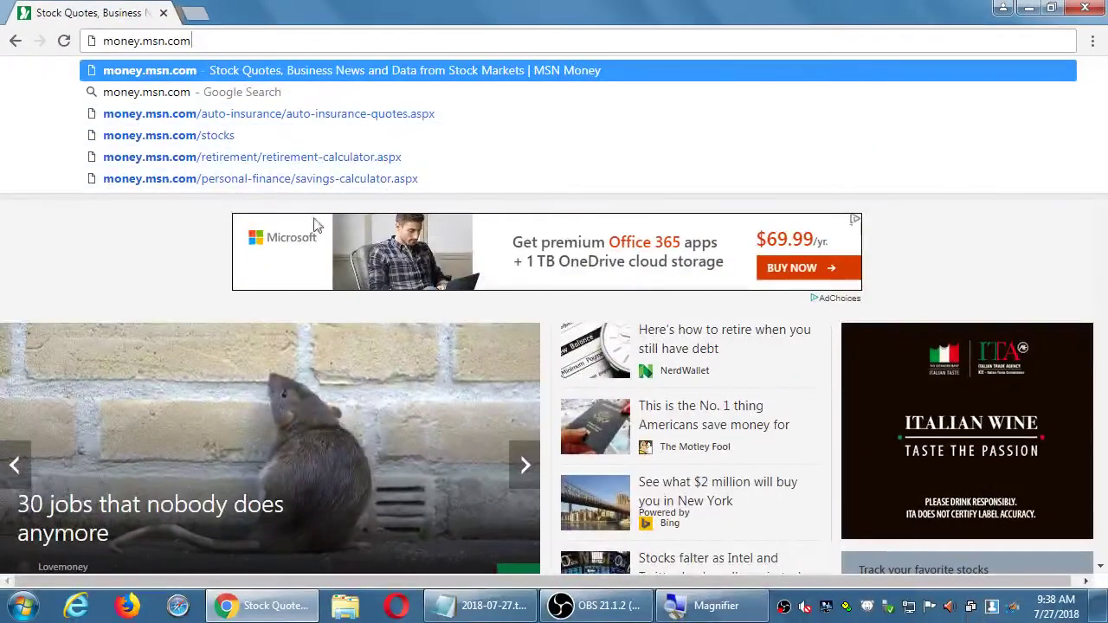
left_click(548, 316)
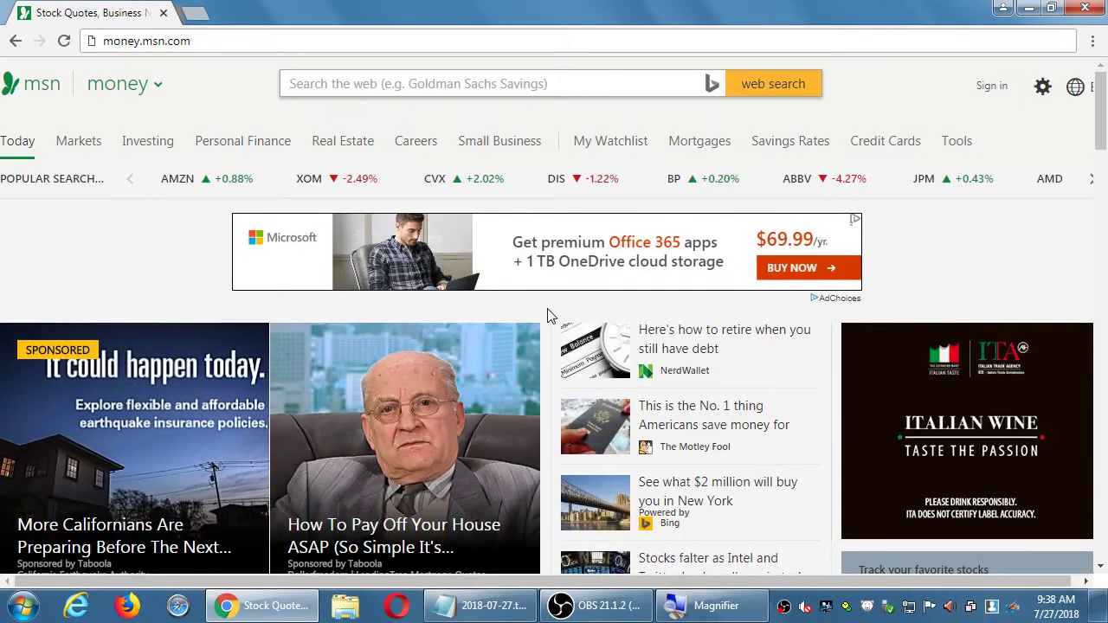
- Look through the MSN Money home page's news stories, stock indexes, most active stocks and market figures
scroll(547, 317, "down", 1)
scroll(548, 315, "down", 2)
scroll(548, 315, "down", 1)
scroll(550, 316, "up", 3)
scroll(547, 315, "down", 3)
scroll(546, 316, "up", 2)
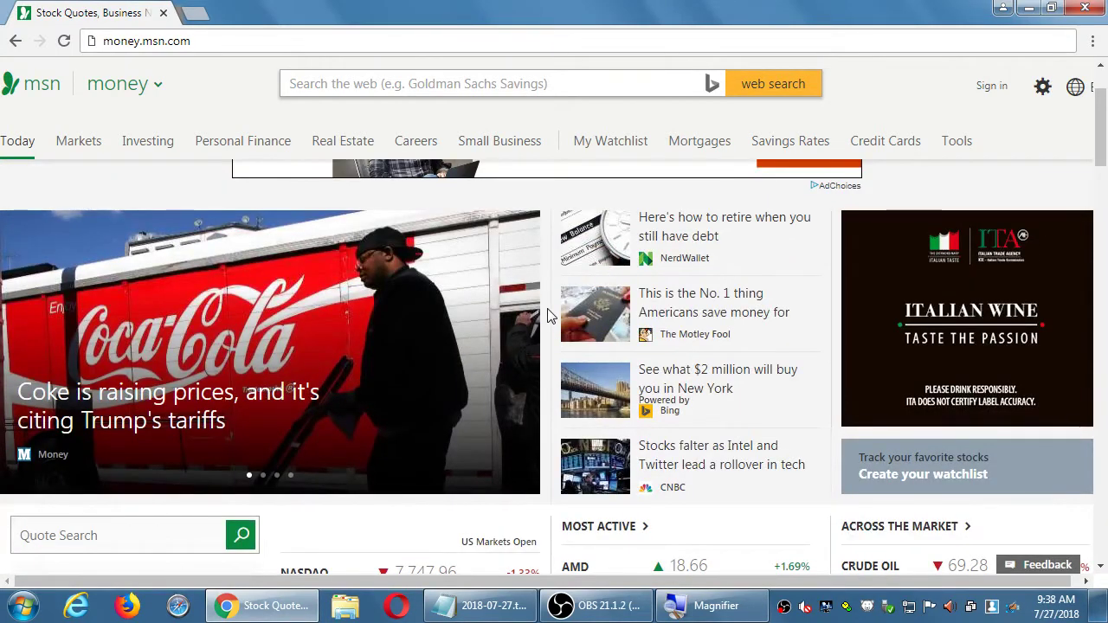
scroll(546, 315, "down", 1)
scroll(547, 315, "down", 1)
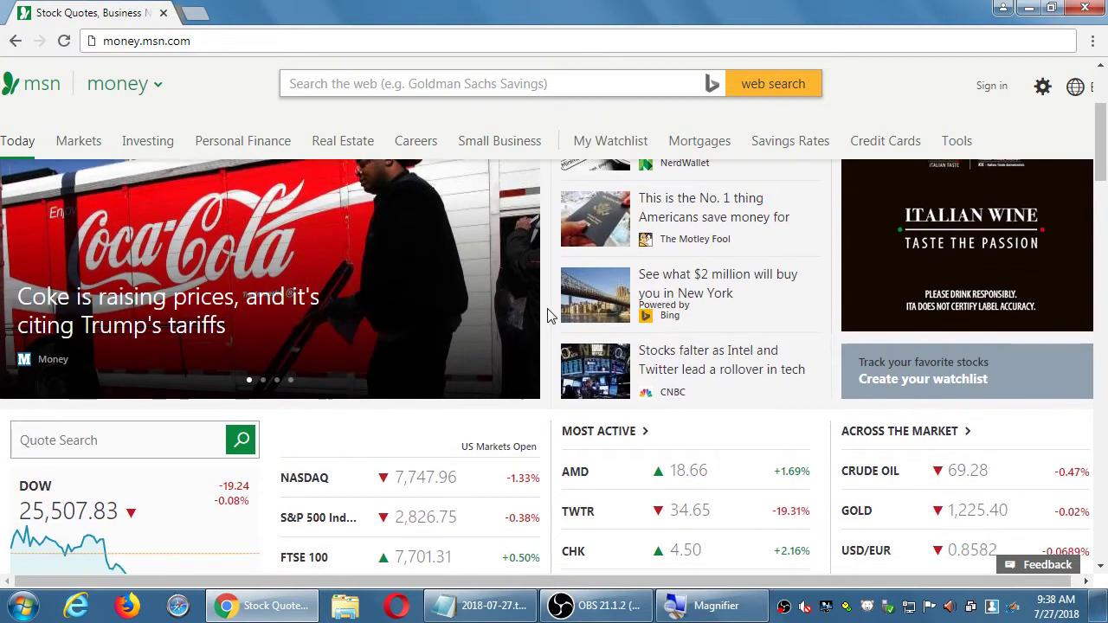
scroll(547, 316, "down", 2)
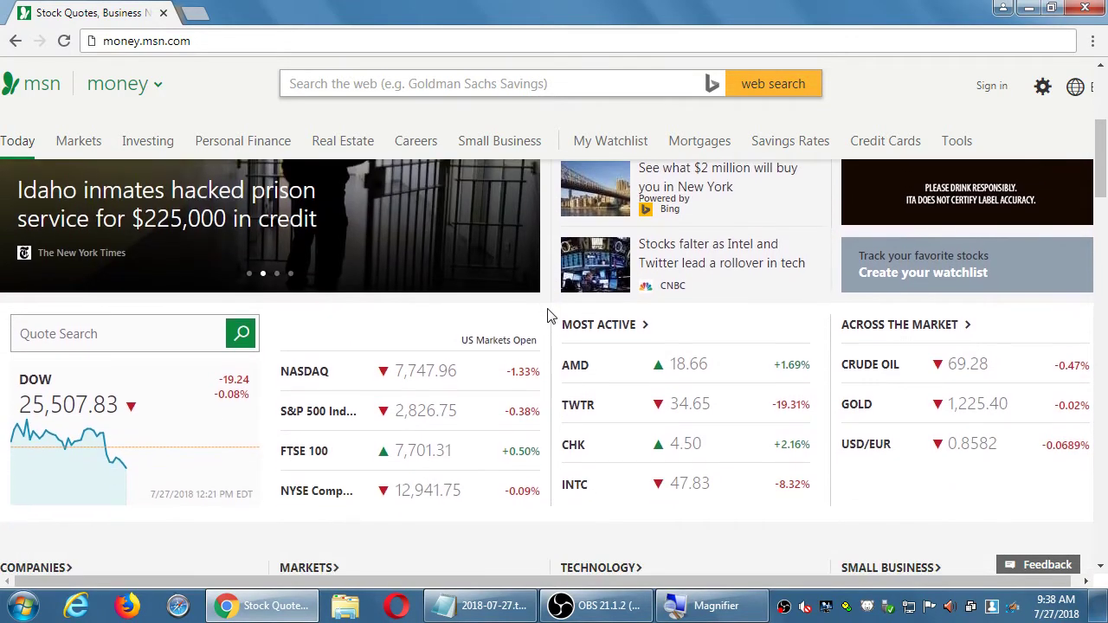
scroll(547, 315, "down", 1)
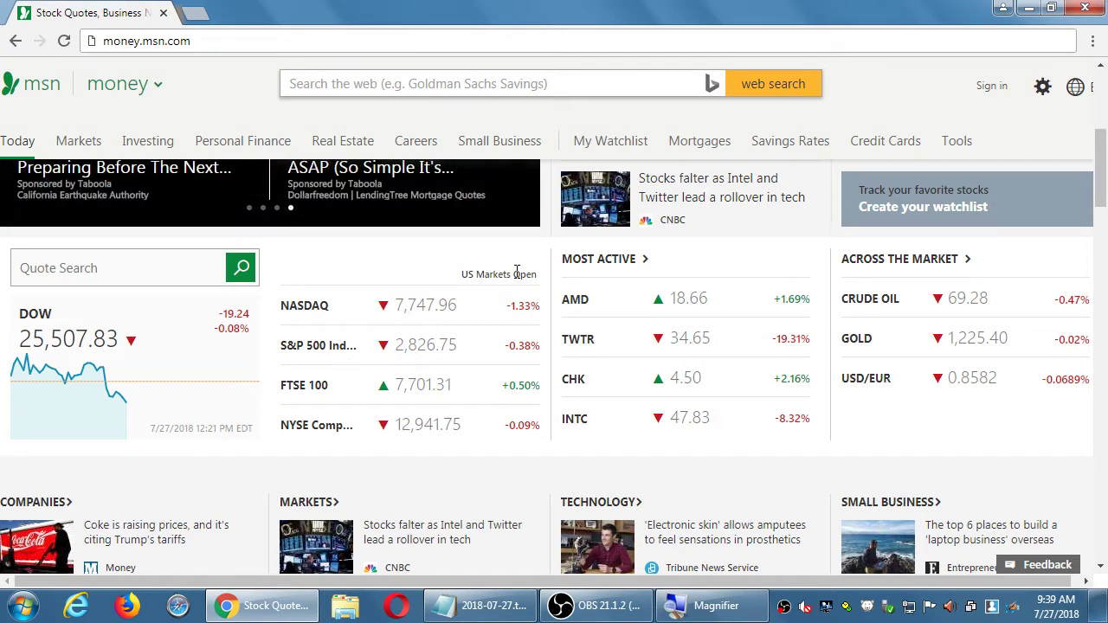
- Search the stock quotes for facebook and open the Facebook Inc quote listed on NASDAQ
left_click(158, 264)
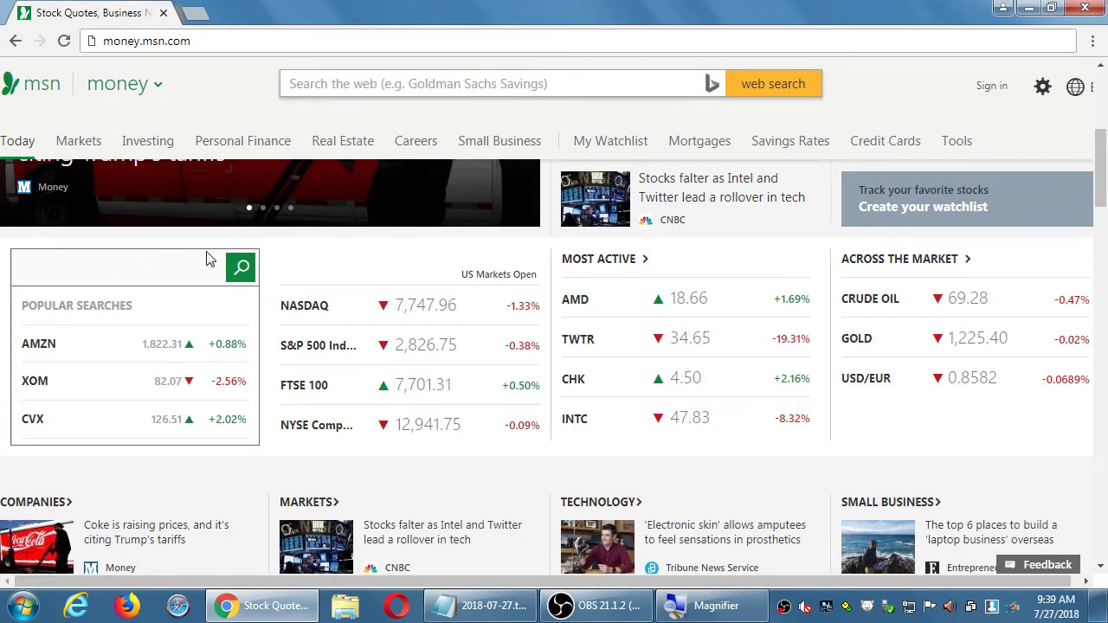
left_click(303, 259)
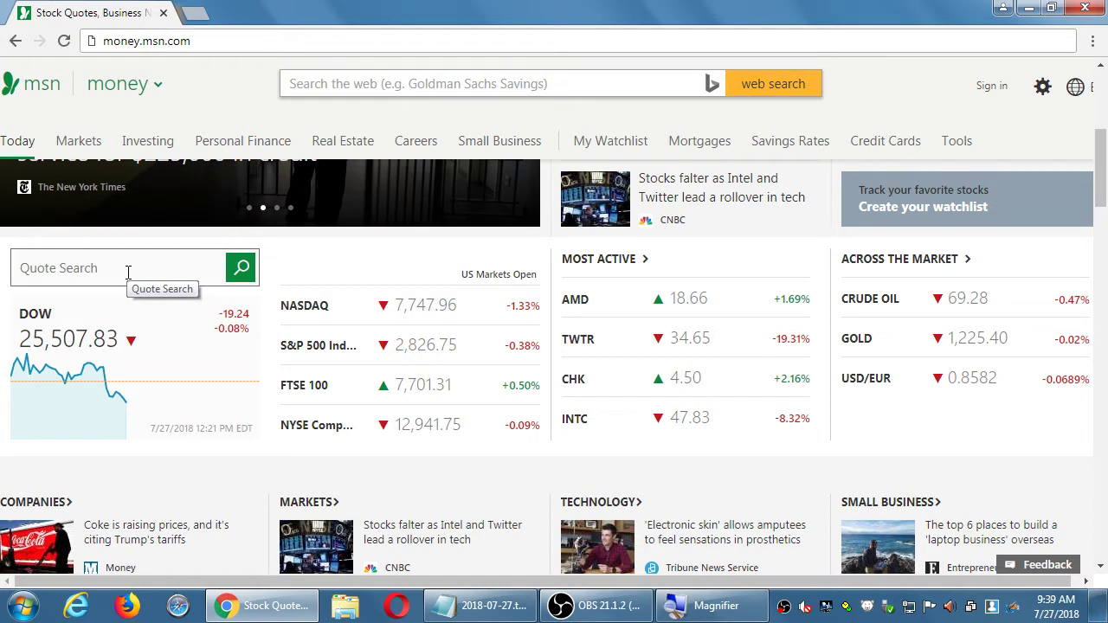
left_click(144, 272)
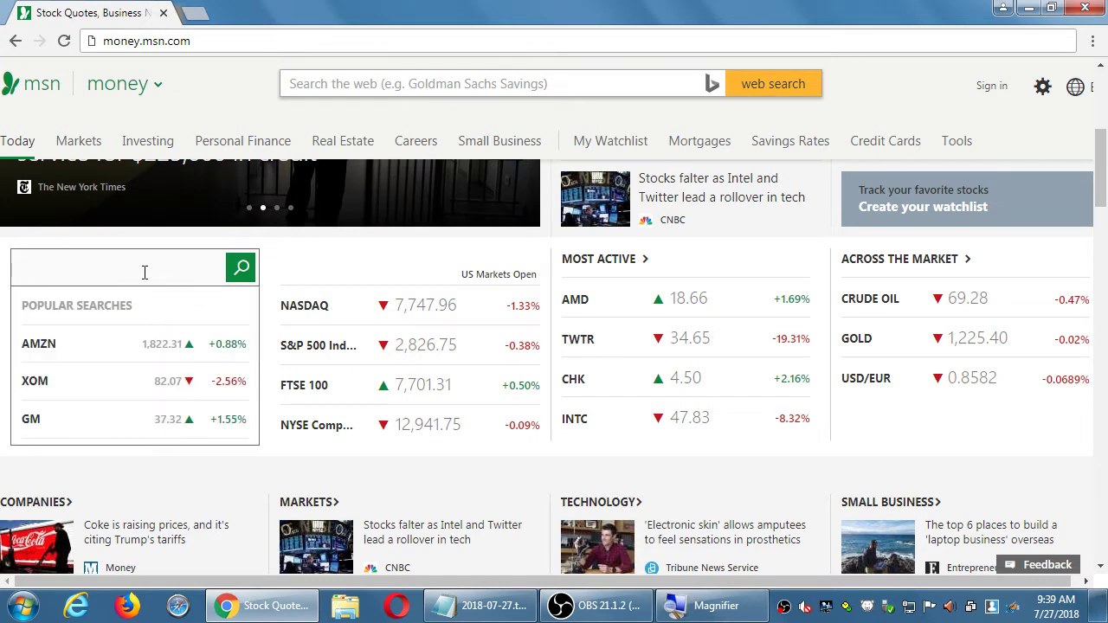
type("facebook")
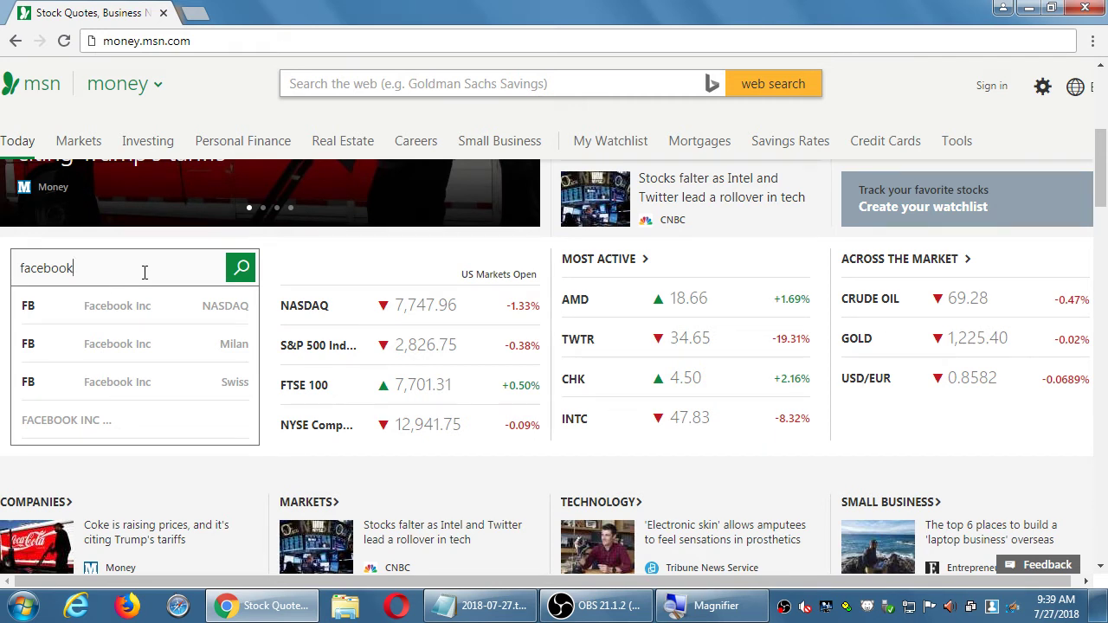
left_click(148, 314)
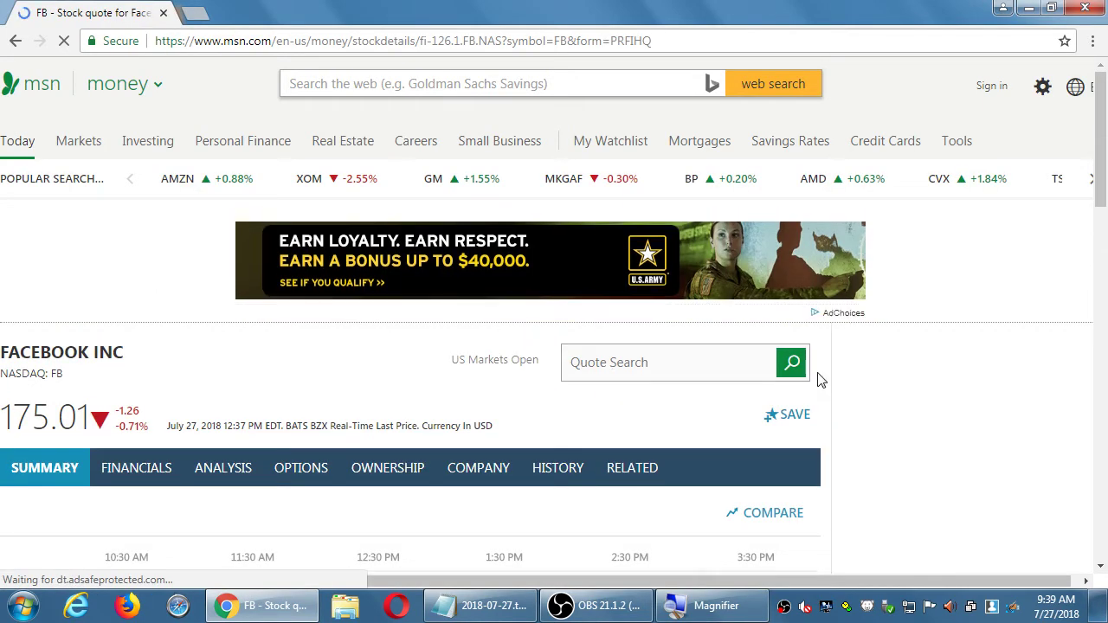
- Switch the Facebook stock price chart to the one-week view
scroll(818, 378, "down", 2)
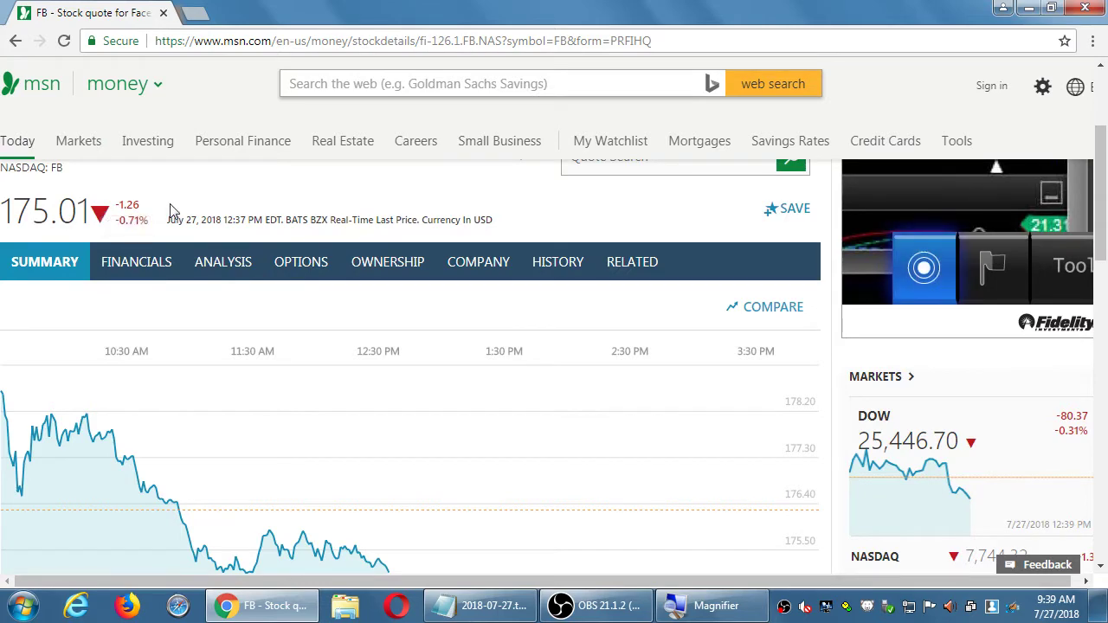
scroll(216, 207, "down", 2)
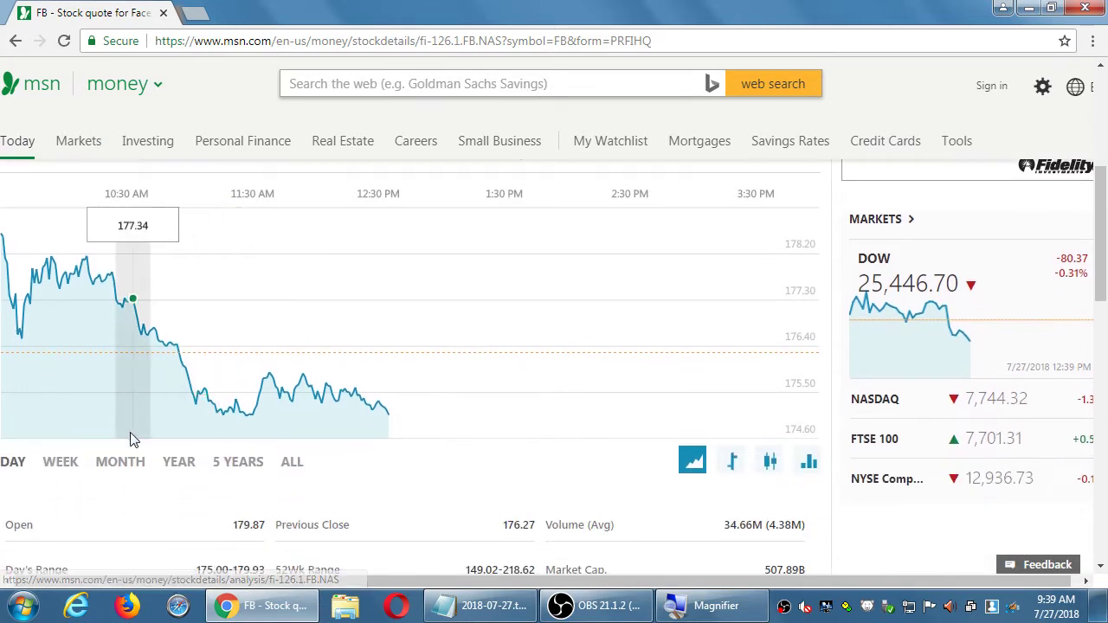
left_click(59, 461)
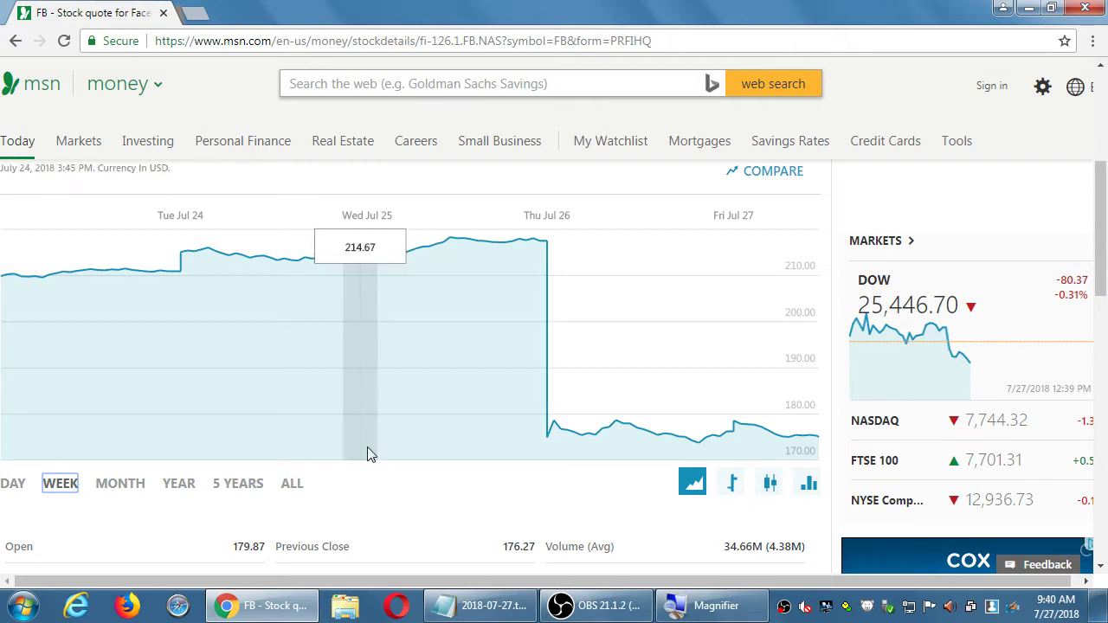
- Review the recent Facebook news, then inspect the prices around Thursday, July 26 on the weekly chart
scroll(487, 517, "down", 3)
scroll(487, 516, "down", 3)
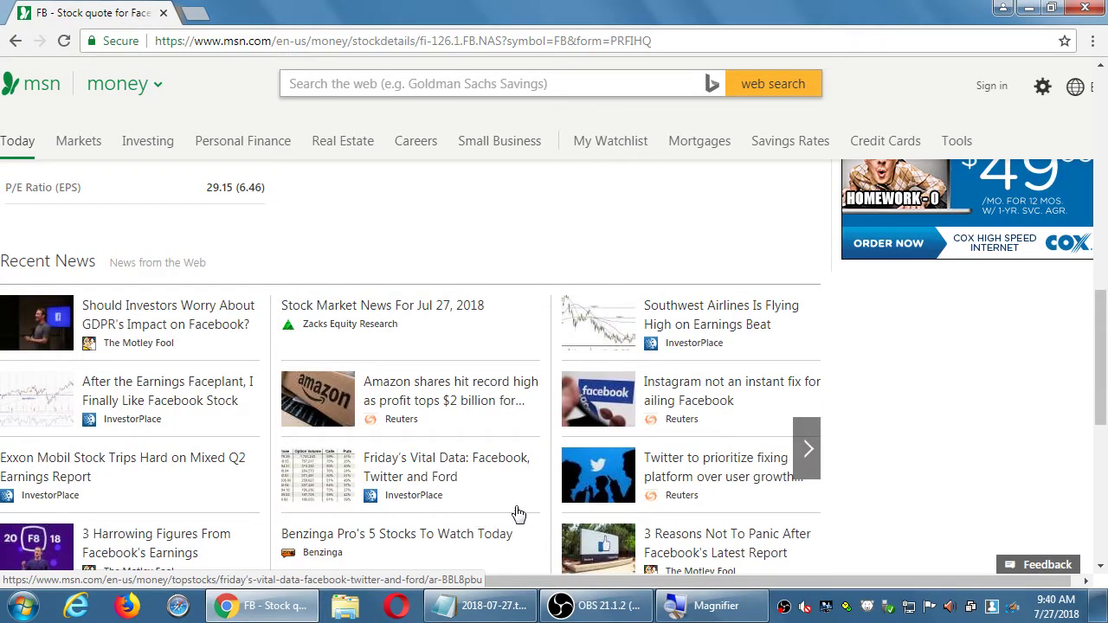
scroll(731, 422, "up", 3)
scroll(731, 422, "up", 4)
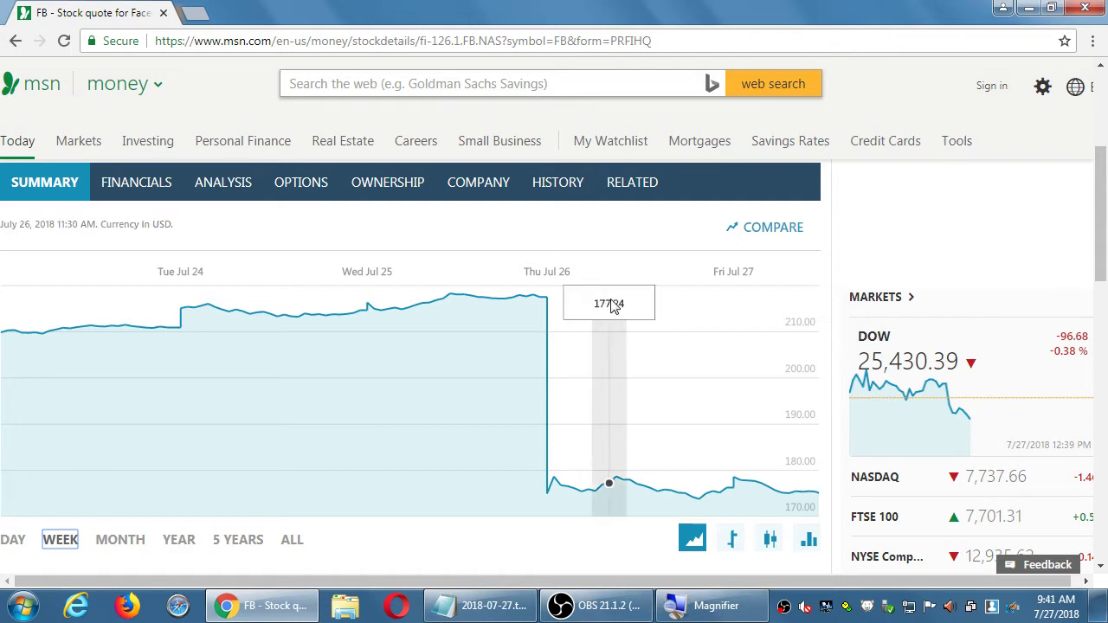
mouse_move(551, 310)
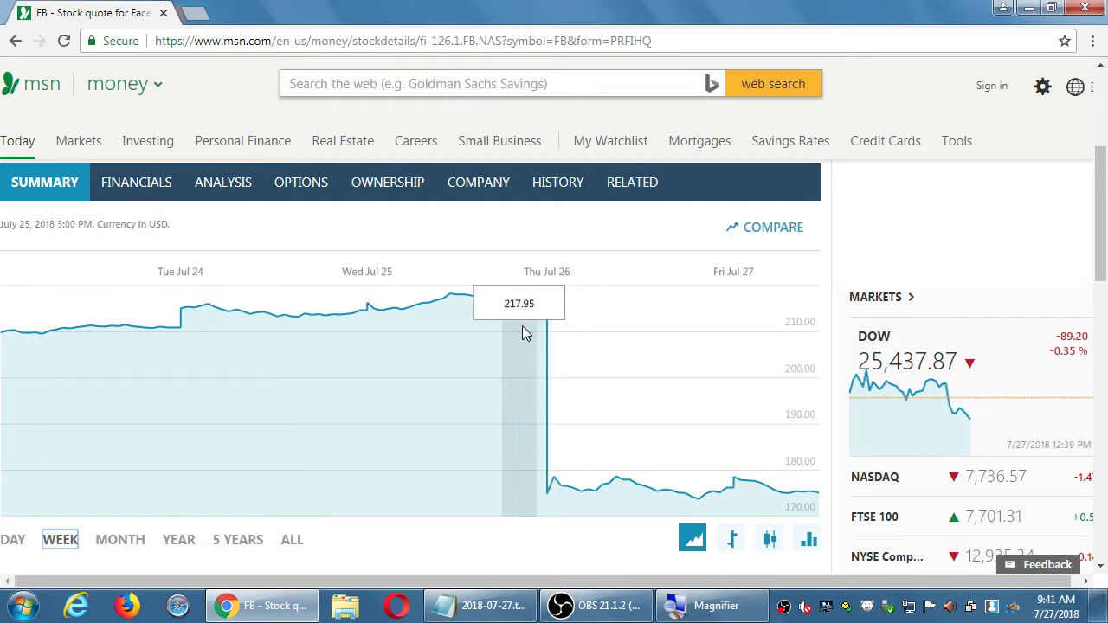
- Show the stock's price chart for all years and look through the key statistics and recent news below it
left_click(295, 545)
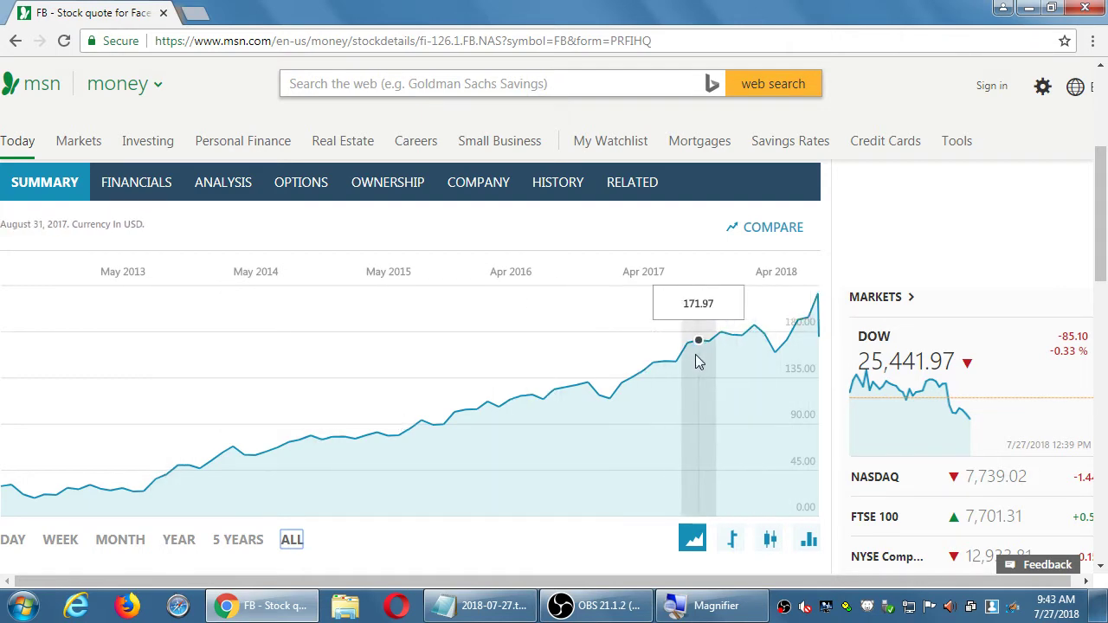
scroll(843, 336, "down", 6)
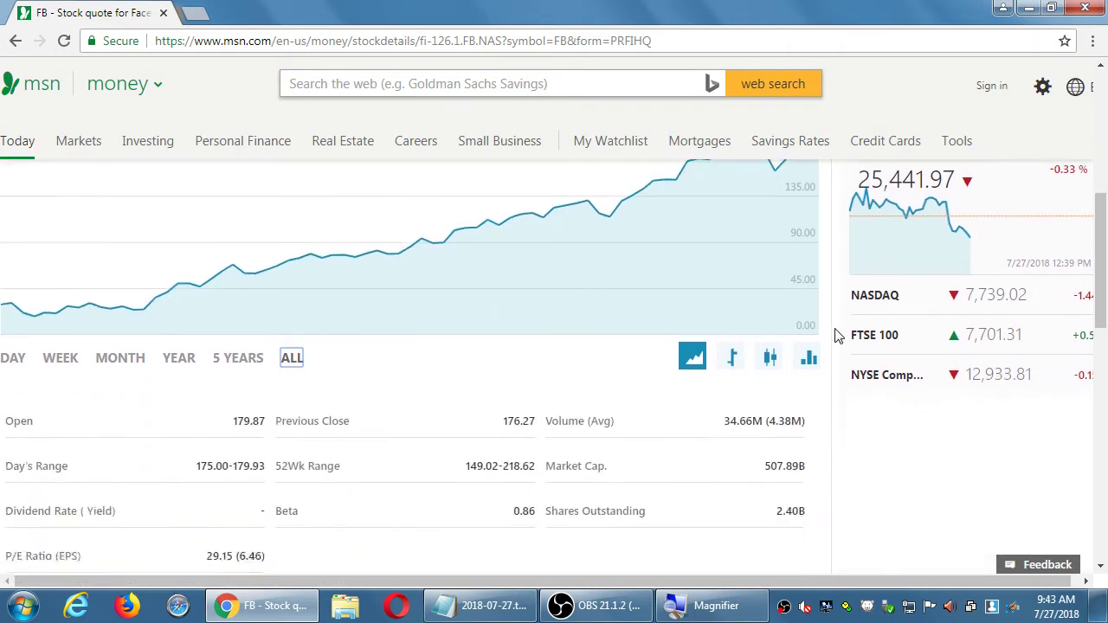
scroll(838, 335, "down", 3)
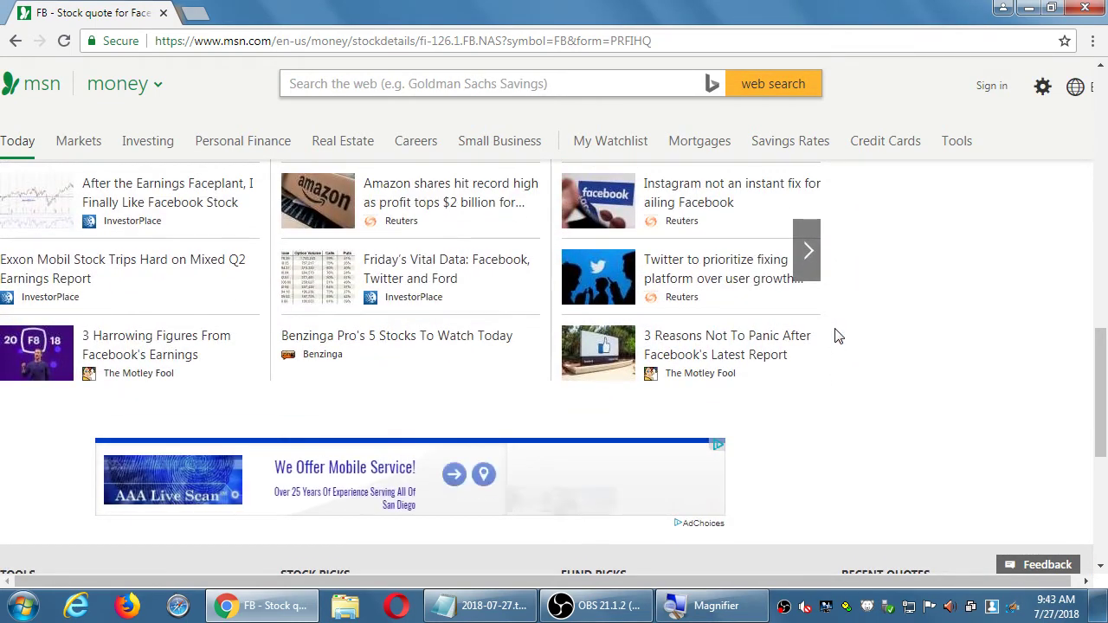
scroll(838, 336, "up", 2)
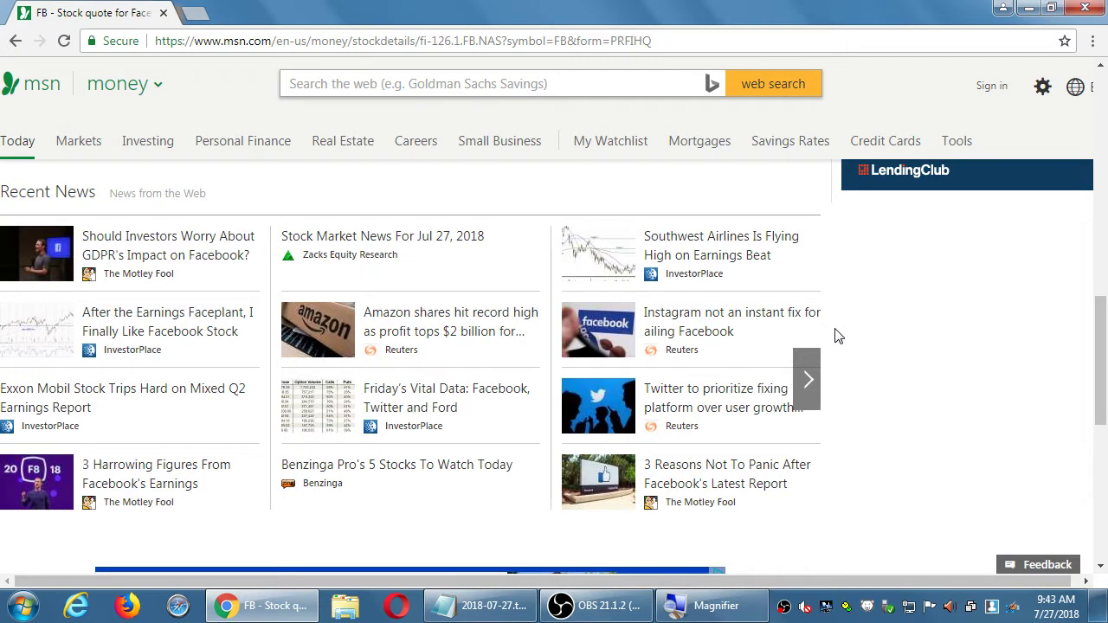
scroll(837, 335, "up", 6)
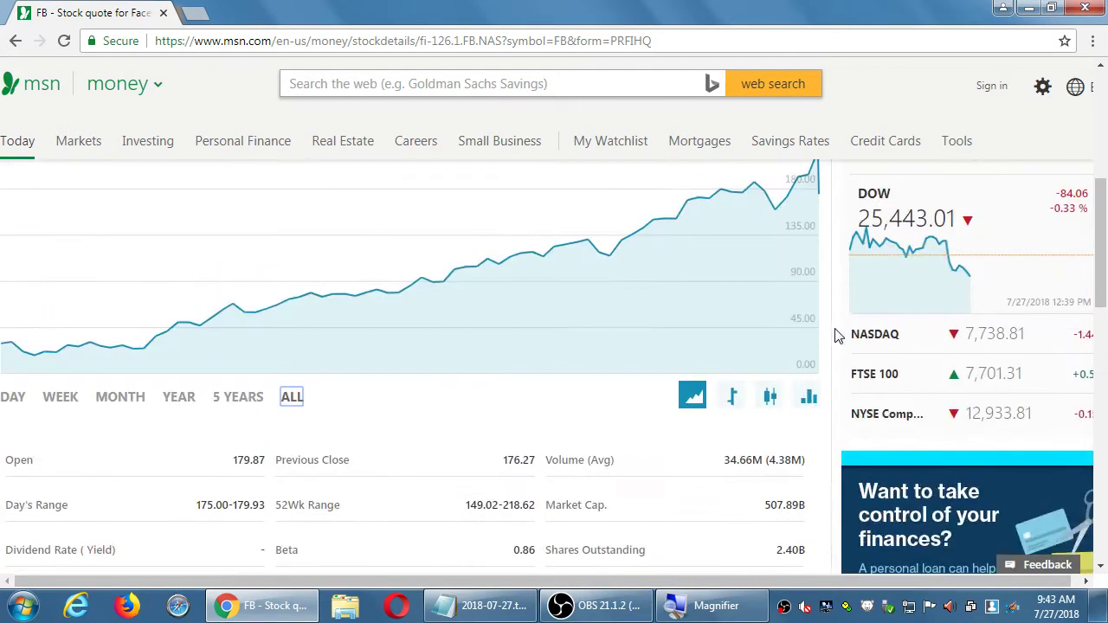
scroll(837, 335, "up", 1)
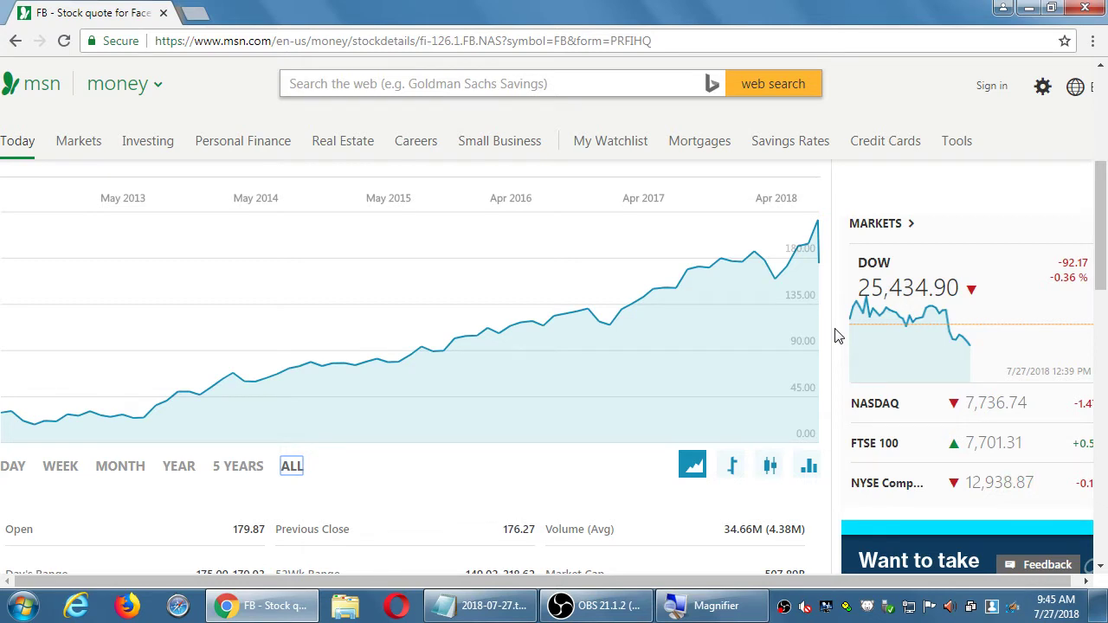
- Examine the most recent end of the all-years price chart and Facebook's current price quote
mouse_move(821, 272)
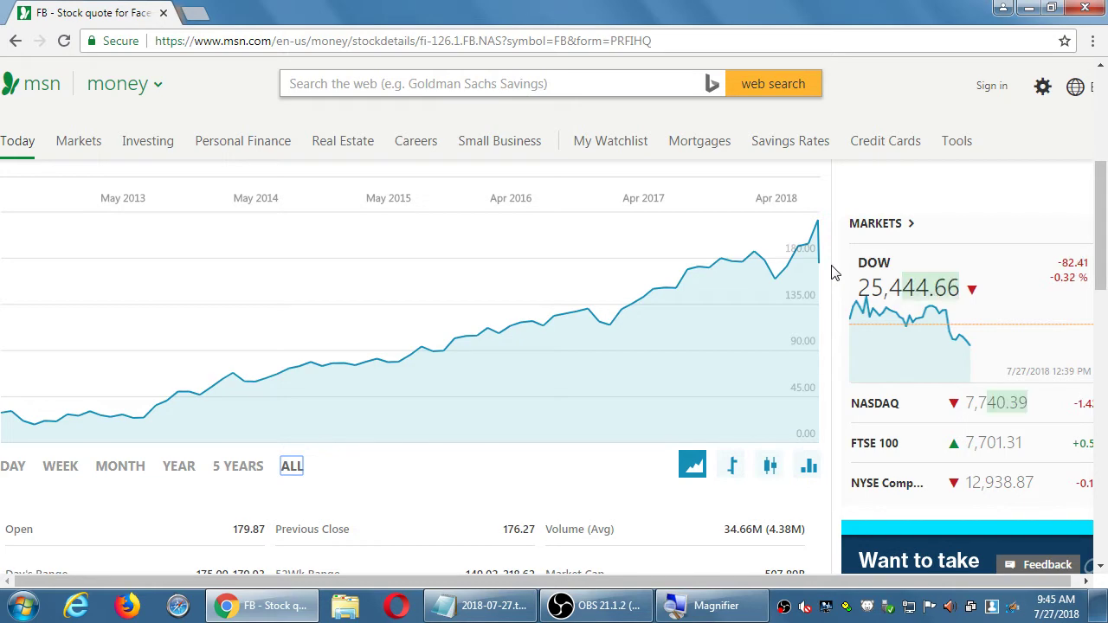
scroll(833, 273, "up", 4)
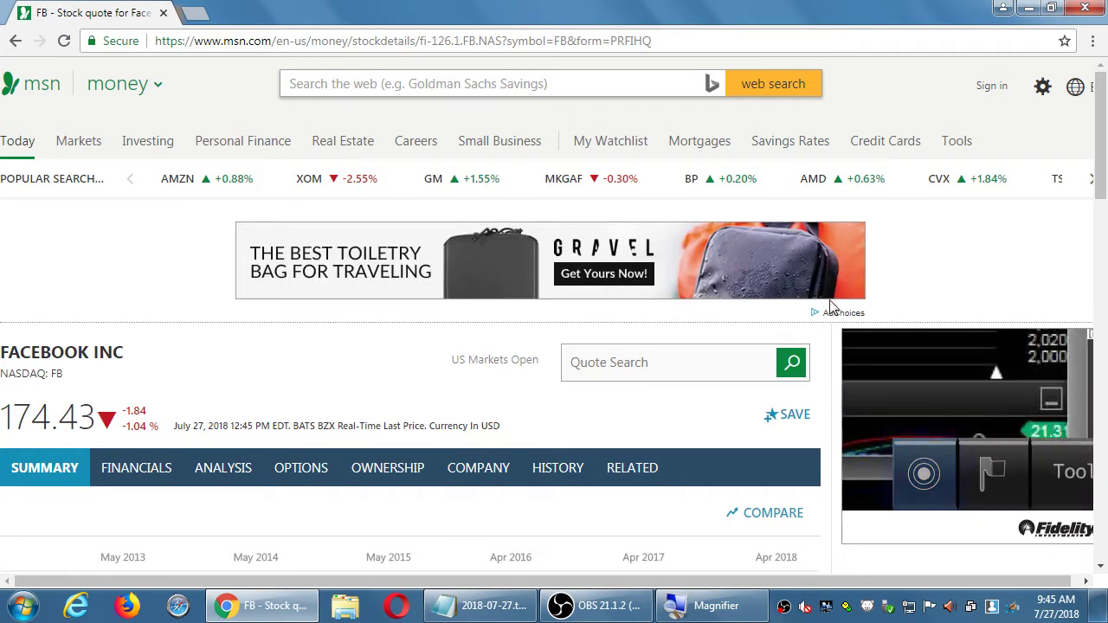
scroll(831, 307, "down", 1)
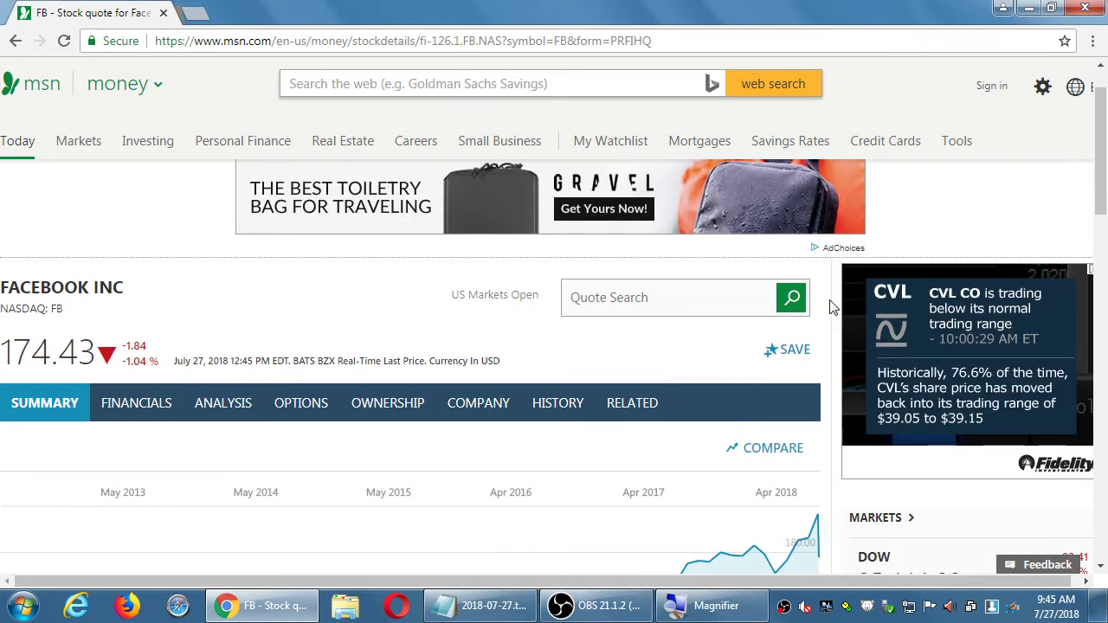
scroll(830, 307, "down", 2)
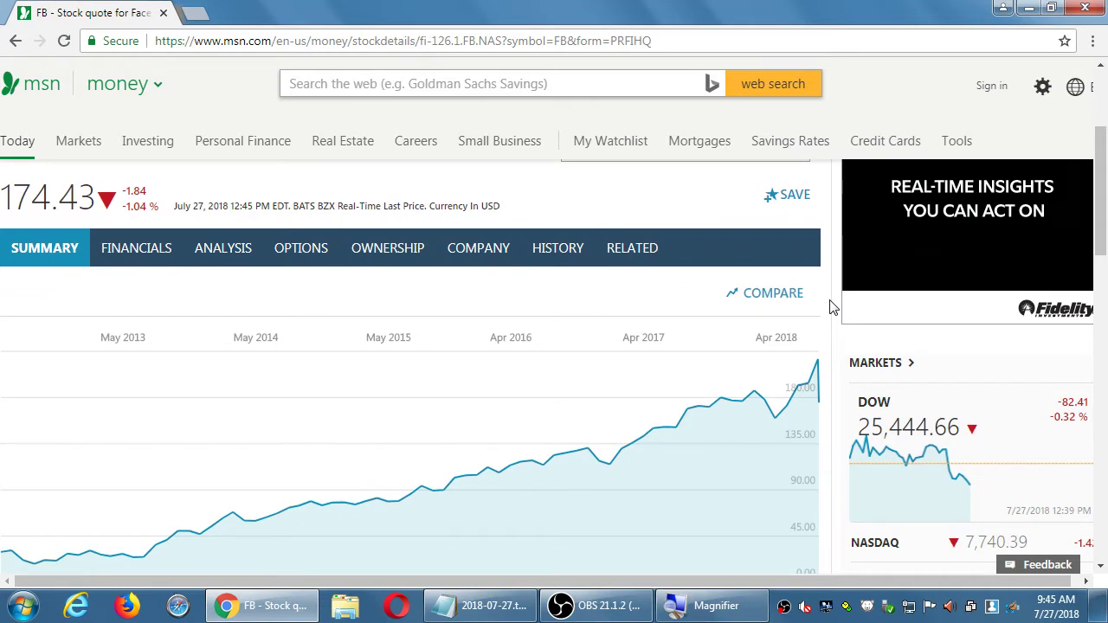
- Search the stock quotes for twitter and open the NYSE quote page for Twitter Inc (TWTR)
scroll(831, 307, "down", 2)
scroll(831, 308, "up", 1)
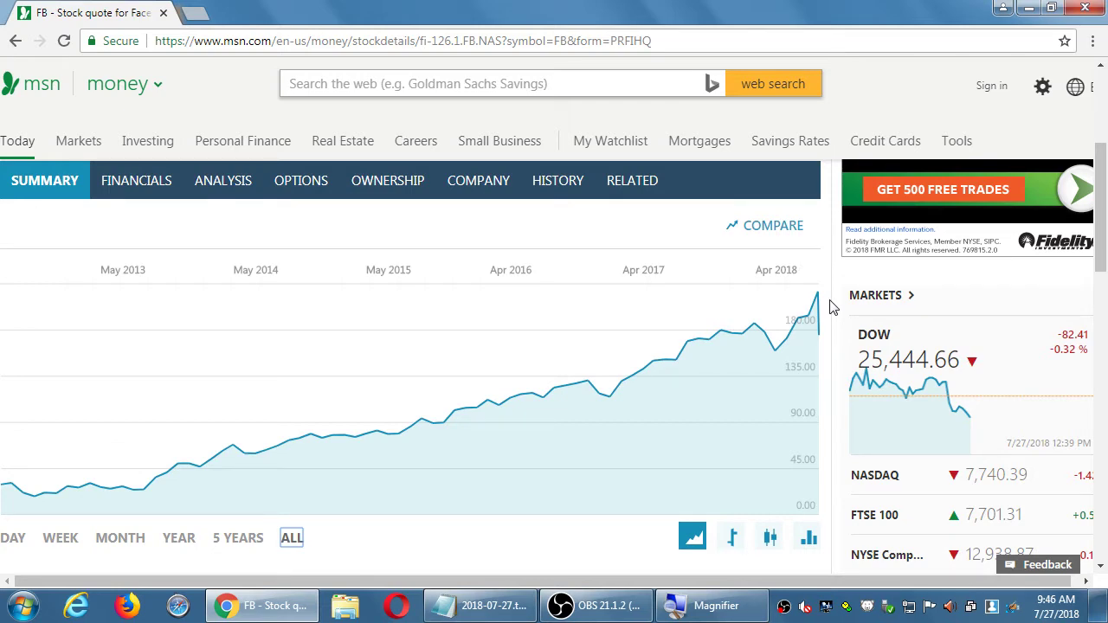
scroll(829, 307, "up", 3)
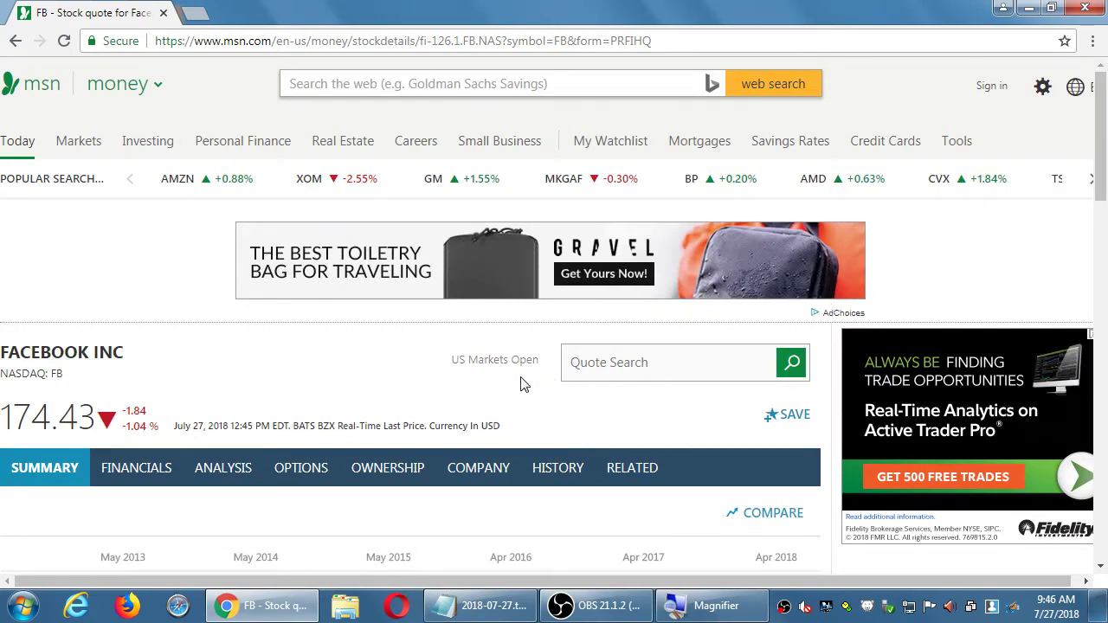
scroll(522, 385, "down", 2)
scroll(510, 384, "up", 2)
left_click(578, 361)
type("twitter")
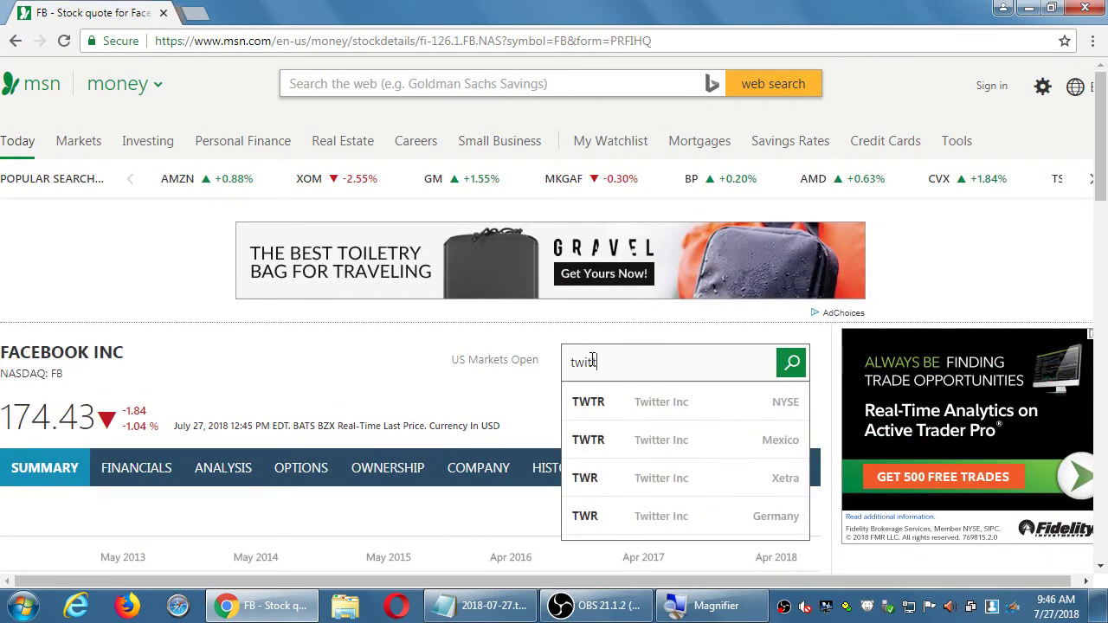
left_click(656, 403)
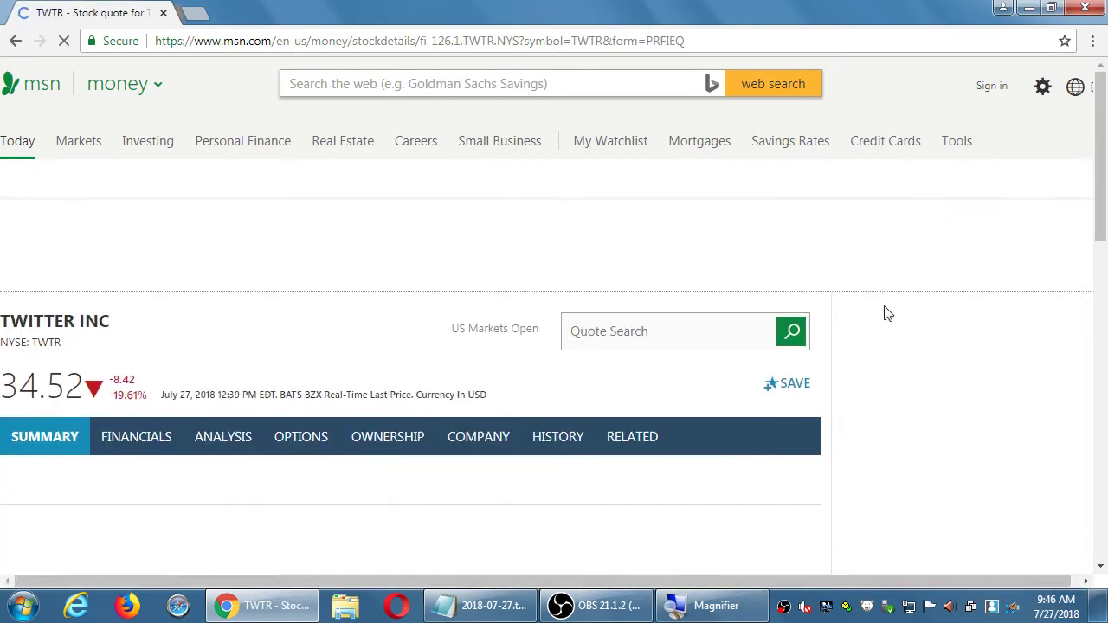
- Switch the Twitter price chart to the one-week view and inspect the prices around Friday, July 27
scroll(822, 400, "down", 2)
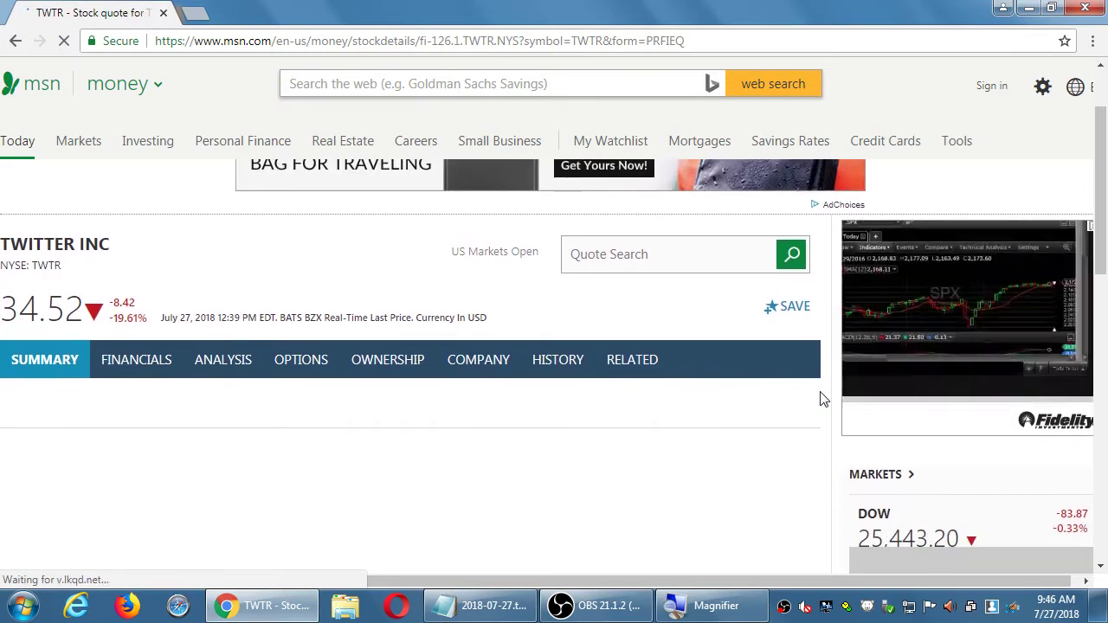
scroll(822, 400, "down", 2)
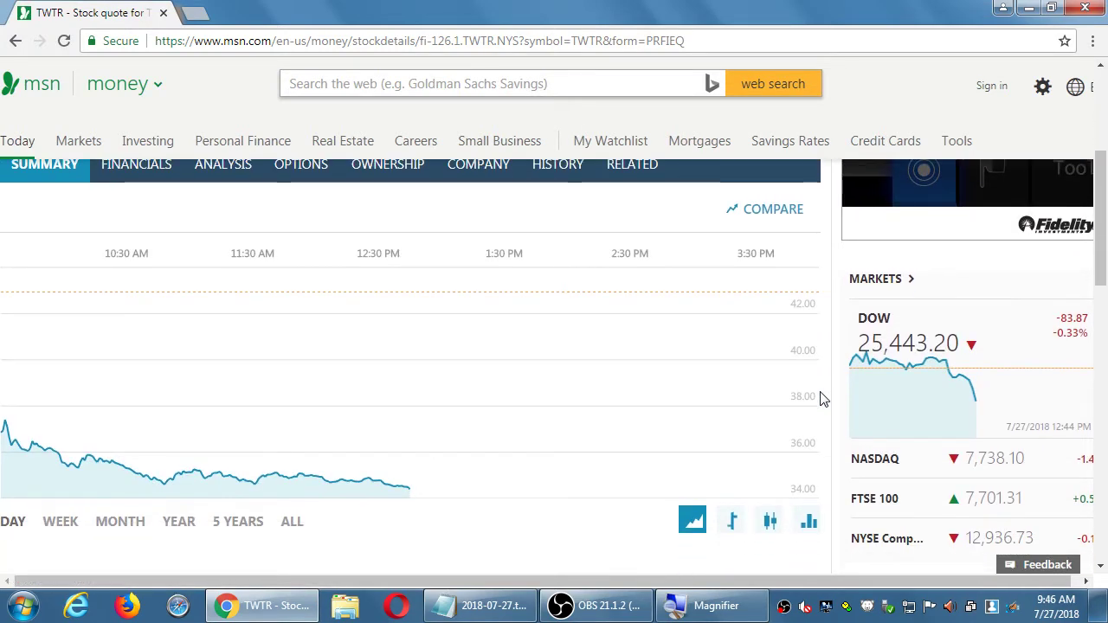
scroll(823, 395, "up", 1)
scroll(640, 563, "down", 1)
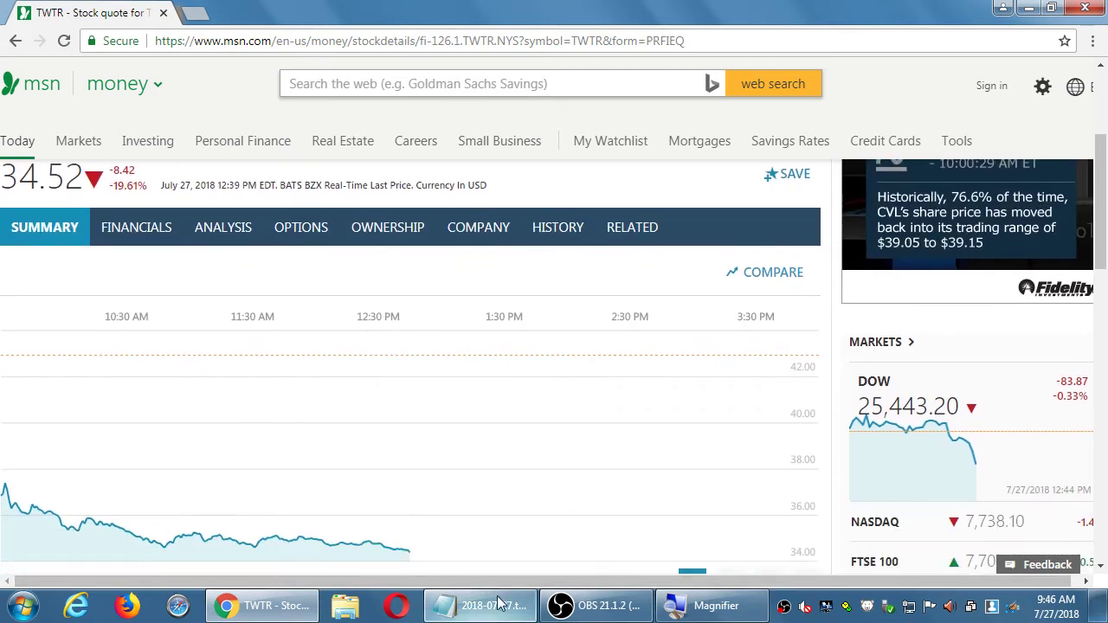
scroll(199, 537, "down", 2)
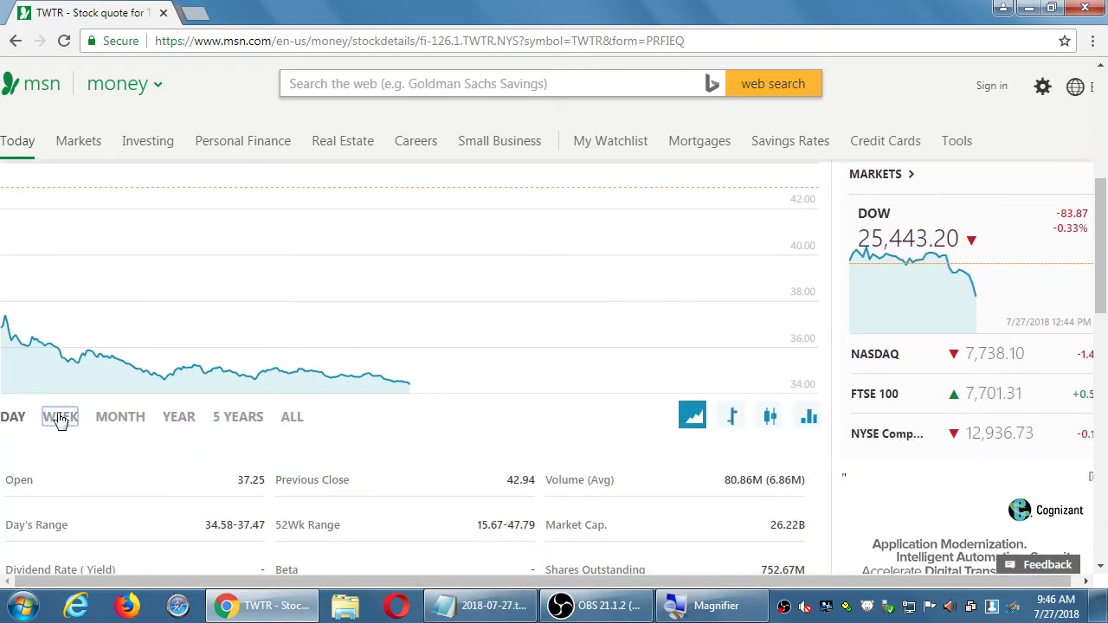
left_click(59, 417)
scroll(395, 408, "up", 1)
scroll(395, 412, "up", 1)
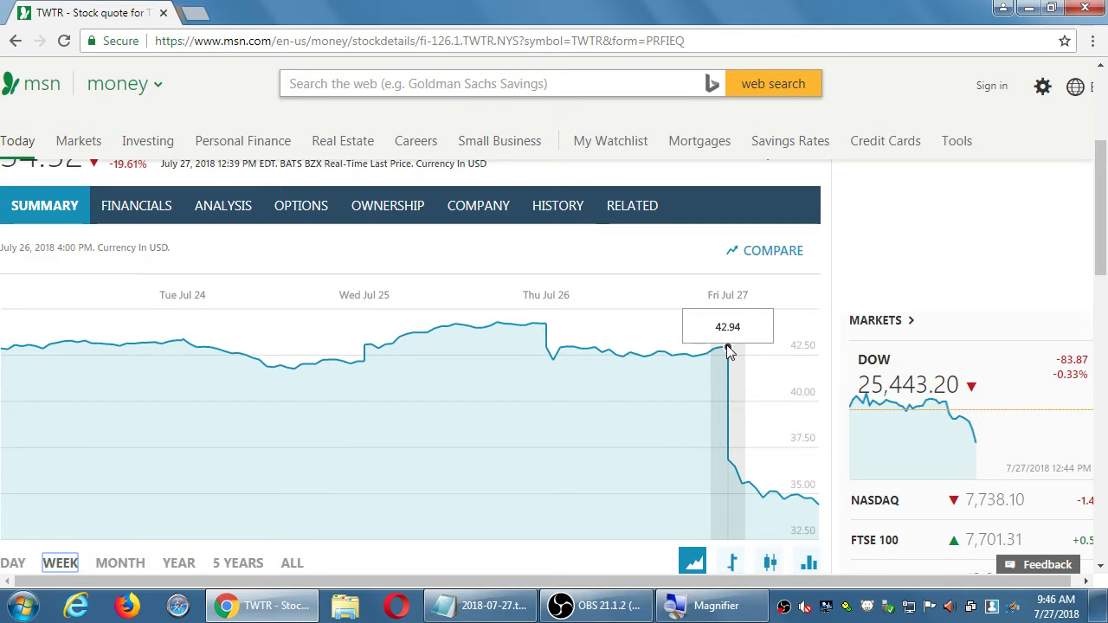
- Examine Twitter's all-years price chart around April 2016, then return through the one-week view to the one-day view
left_click(290, 563)
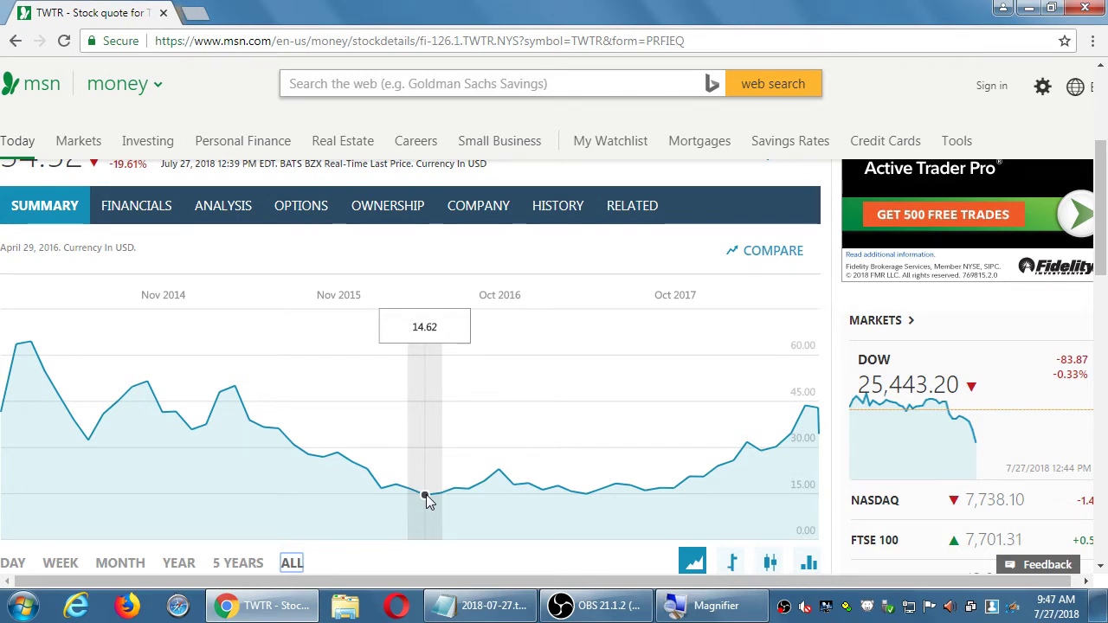
left_click(60, 562)
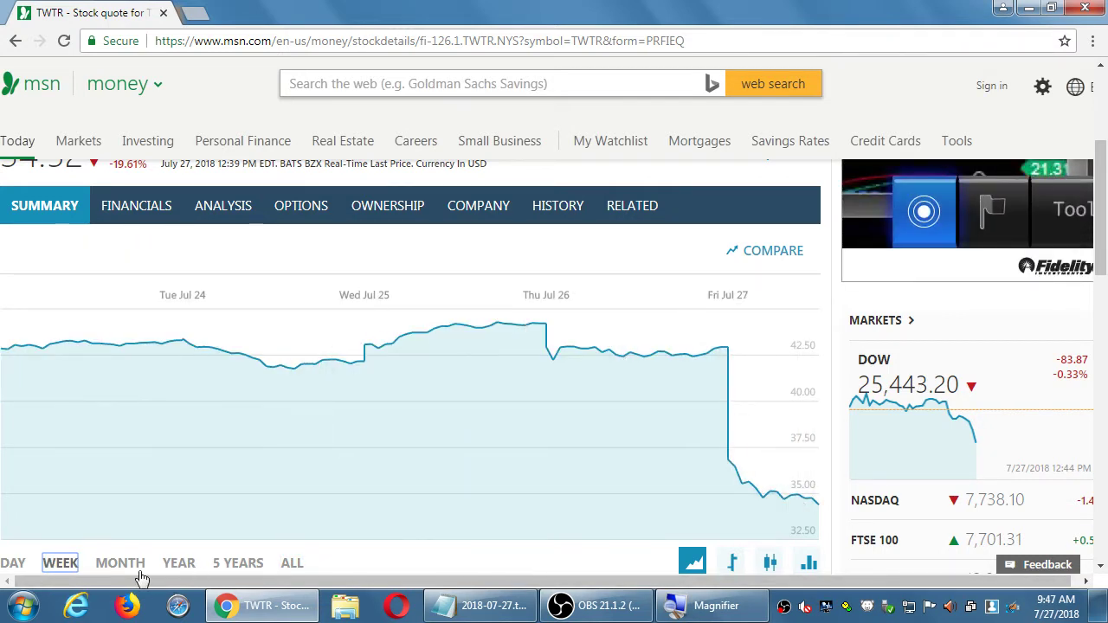
left_click(13, 563)
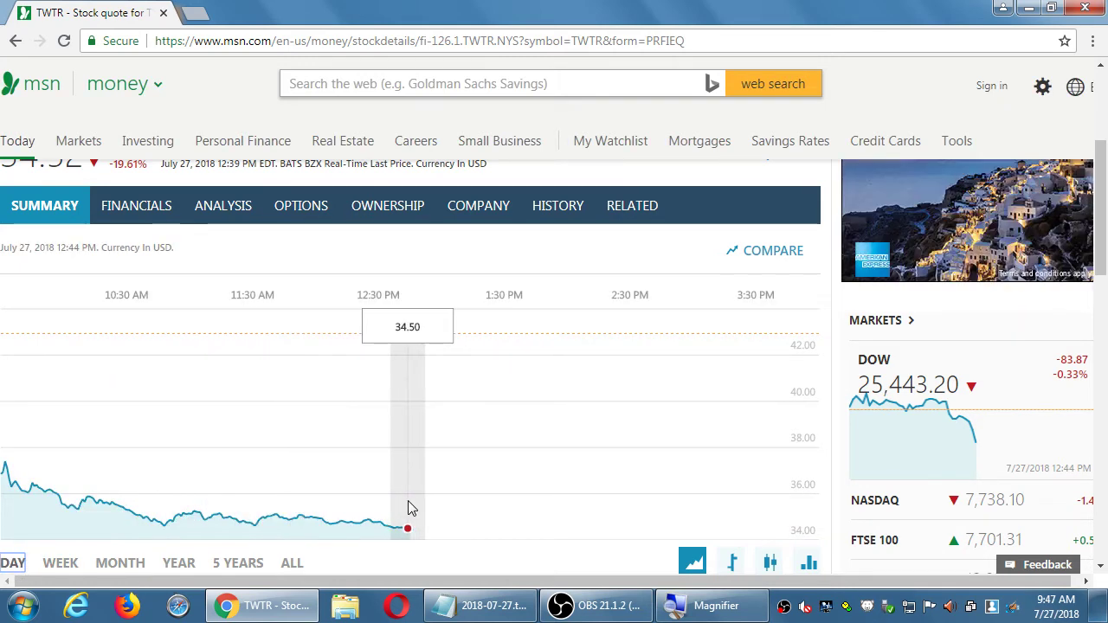
- Search the stock quotes for snap and open the NYSE quote page for Snap Inc (SNAP)
scroll(381, 508, "up", 2)
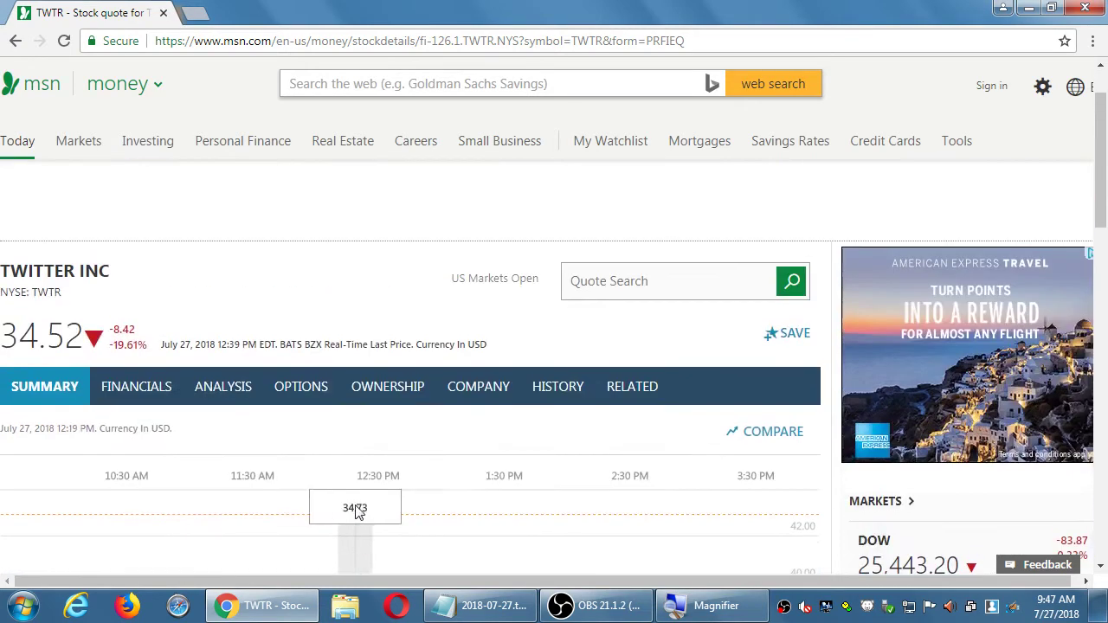
scroll(357, 512, "down", 5)
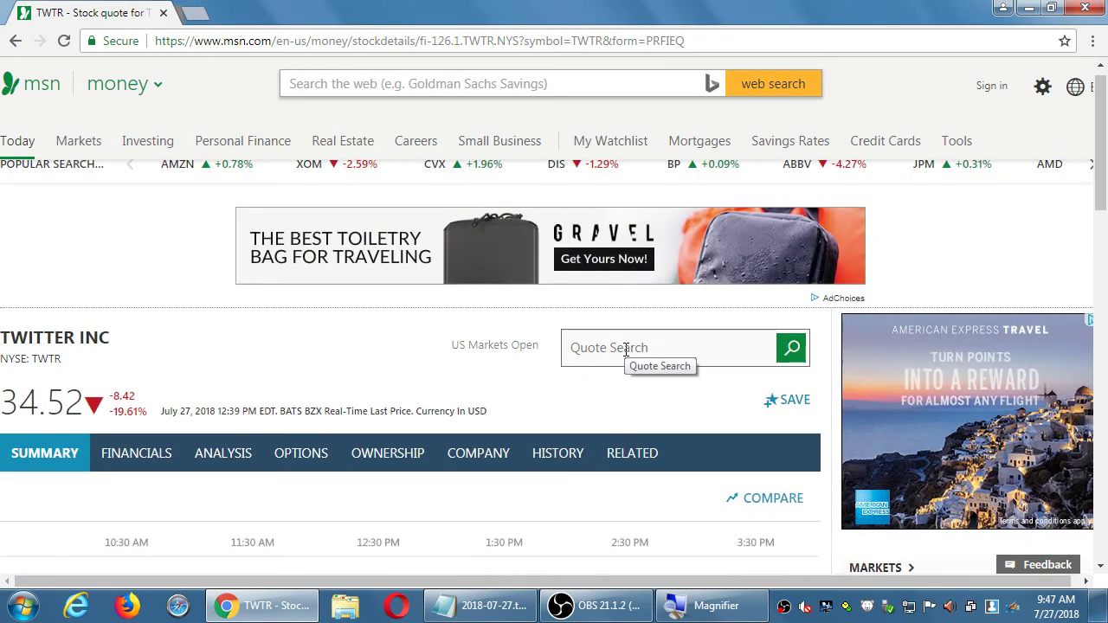
left_click(627, 347)
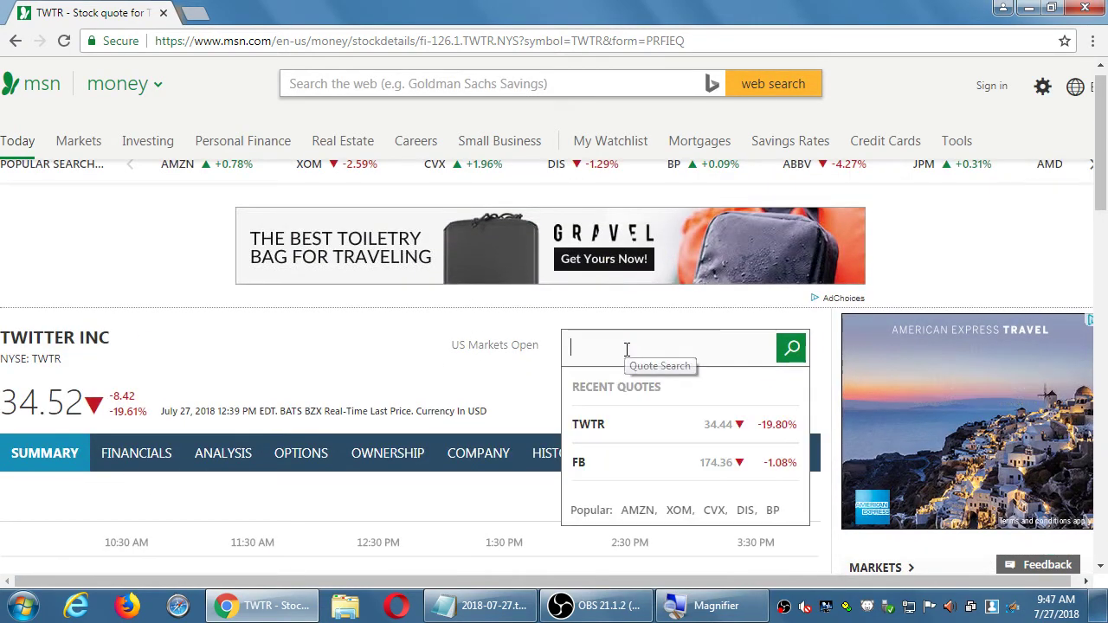
type("snap")
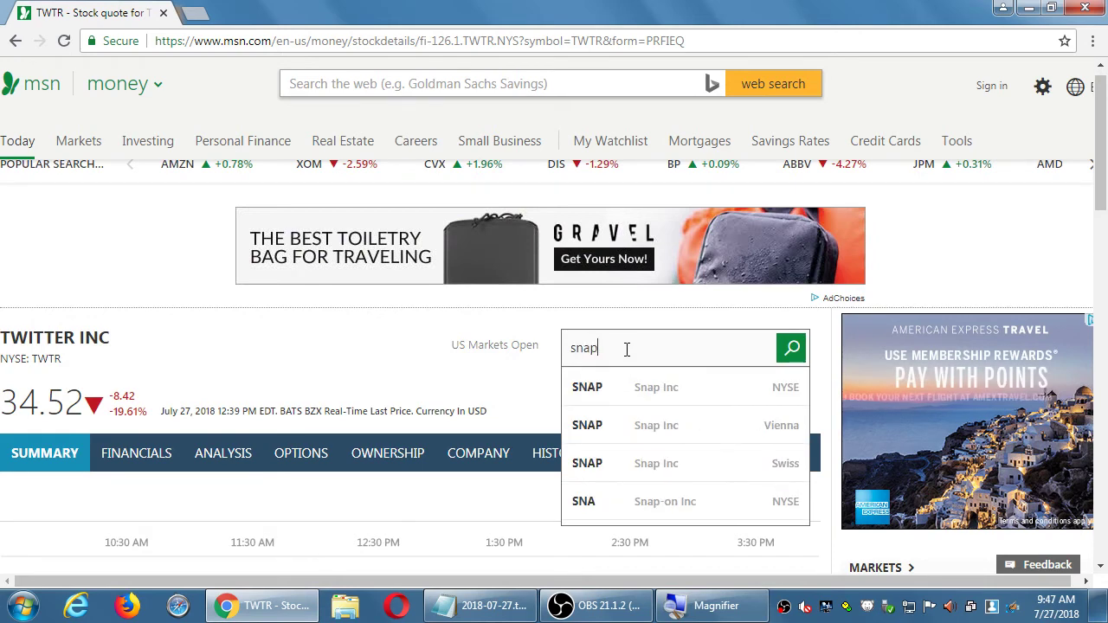
left_click(627, 389)
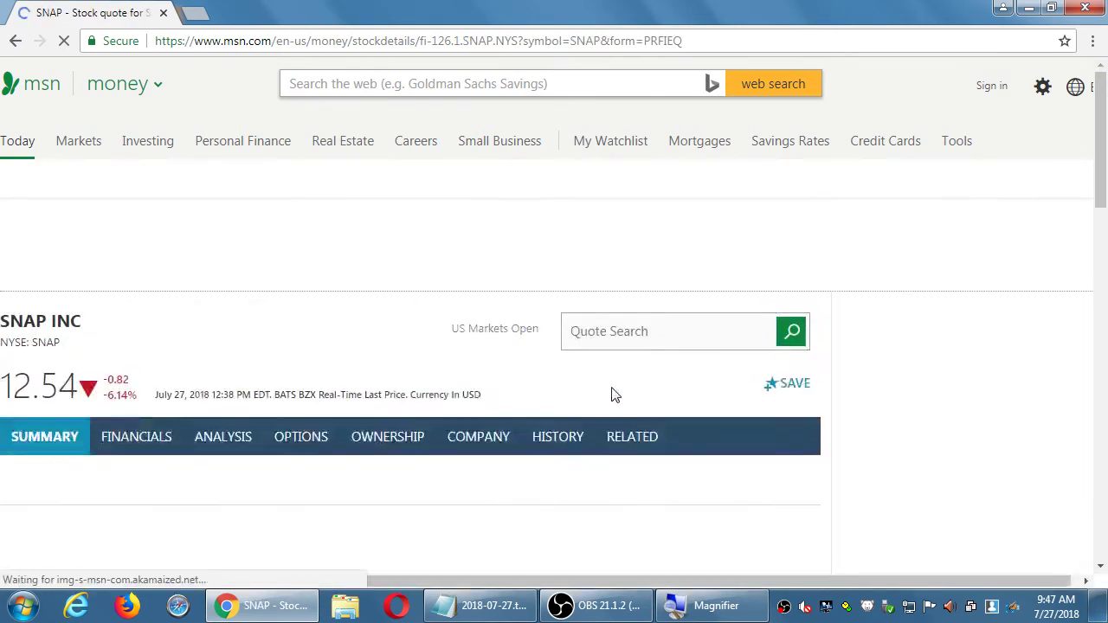
- Switch the Snap price chart to the one-week view and compare it with the current price quote
scroll(614, 395, "down", 3)
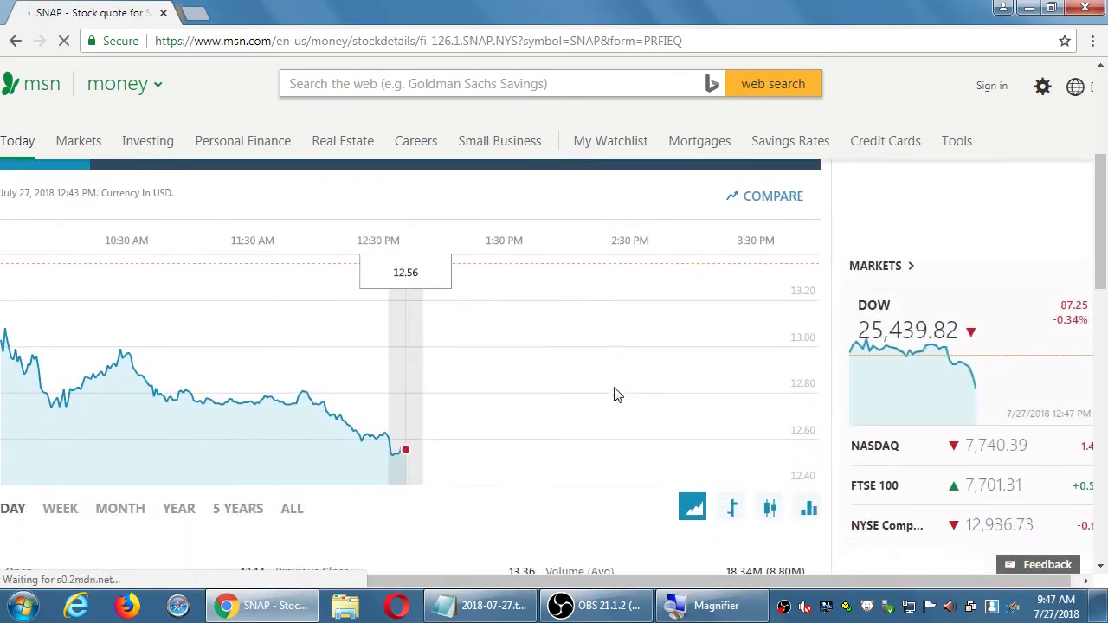
left_click(62, 512)
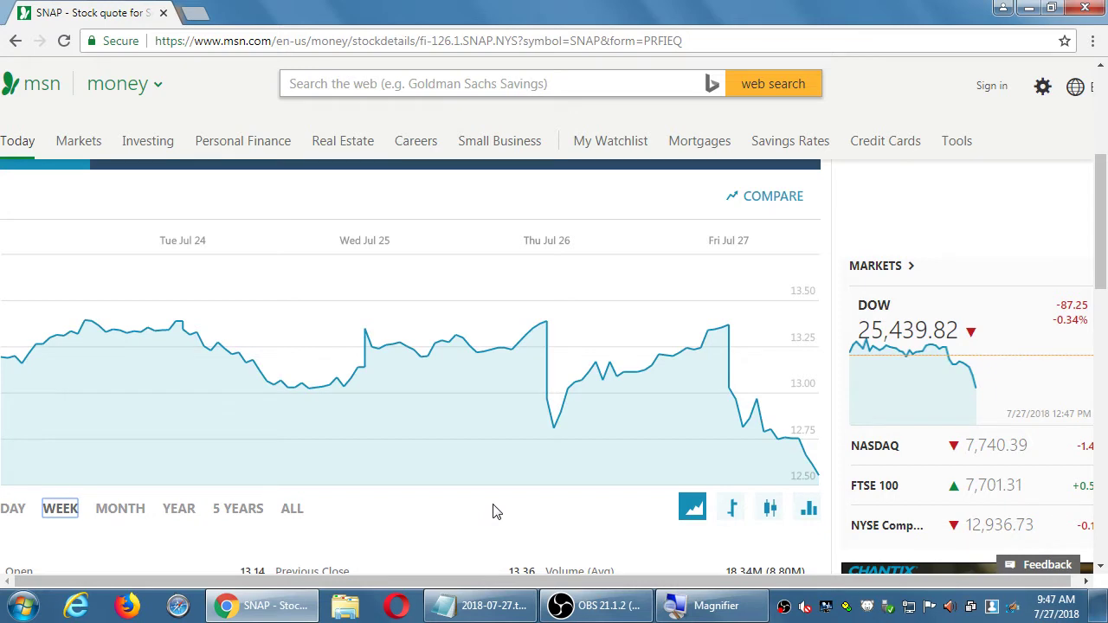
scroll(492, 511, "up", 2)
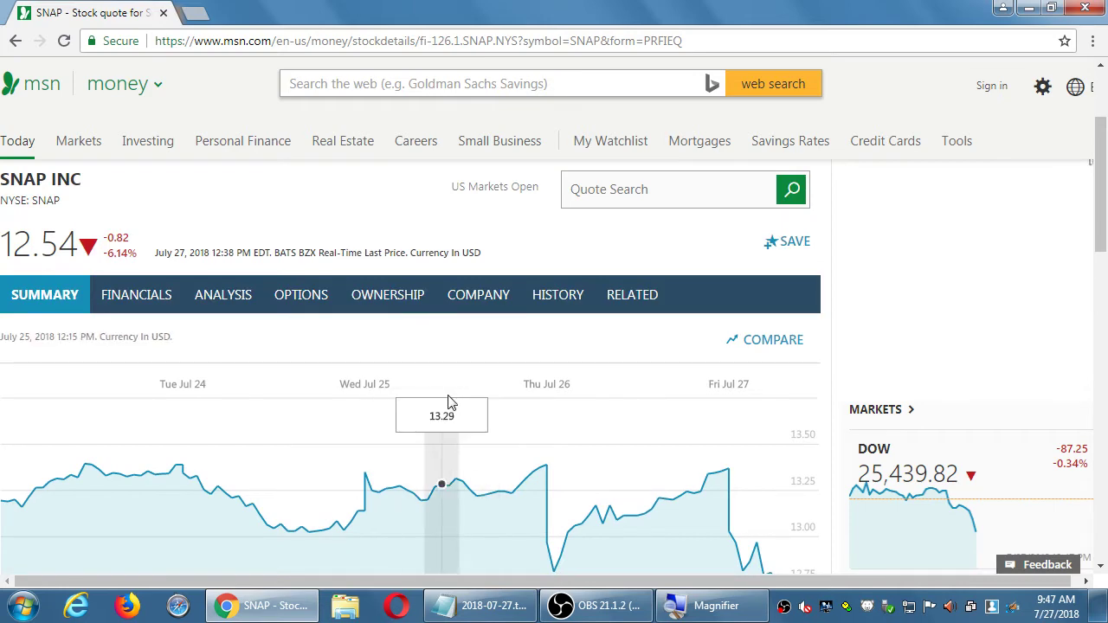
scroll(610, 248, "down", 1)
scroll(606, 249, "down", 1)
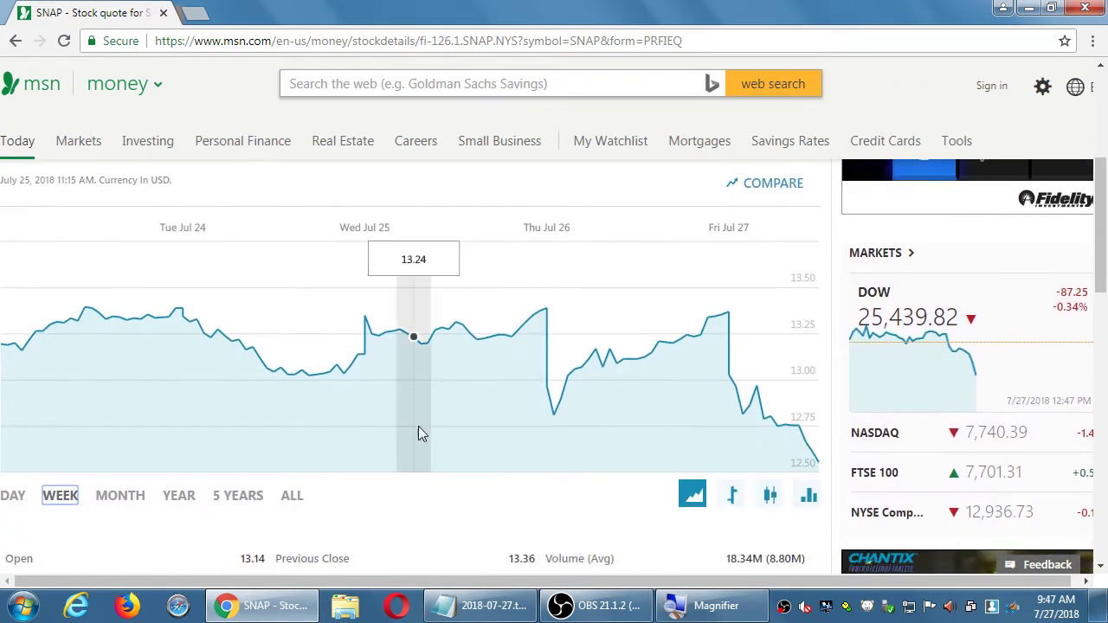
- Show Snap's price chart for all years and inspect its earliest prices around March 2017
left_click(289, 499)
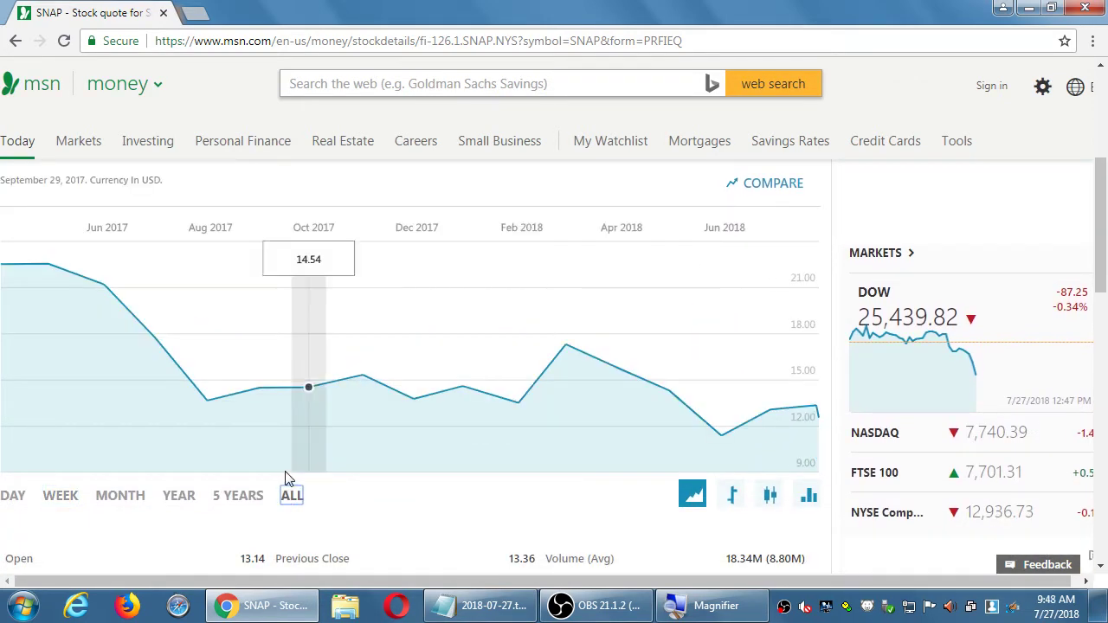
scroll(173, 390, "up", 1)
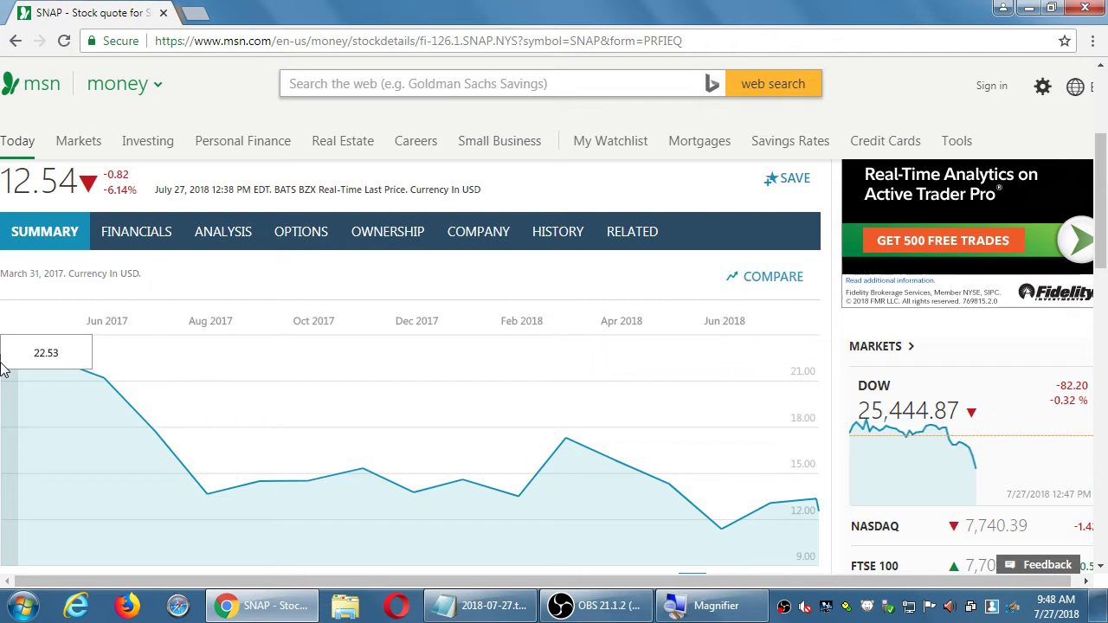
scroll(3, 367, "down", 1)
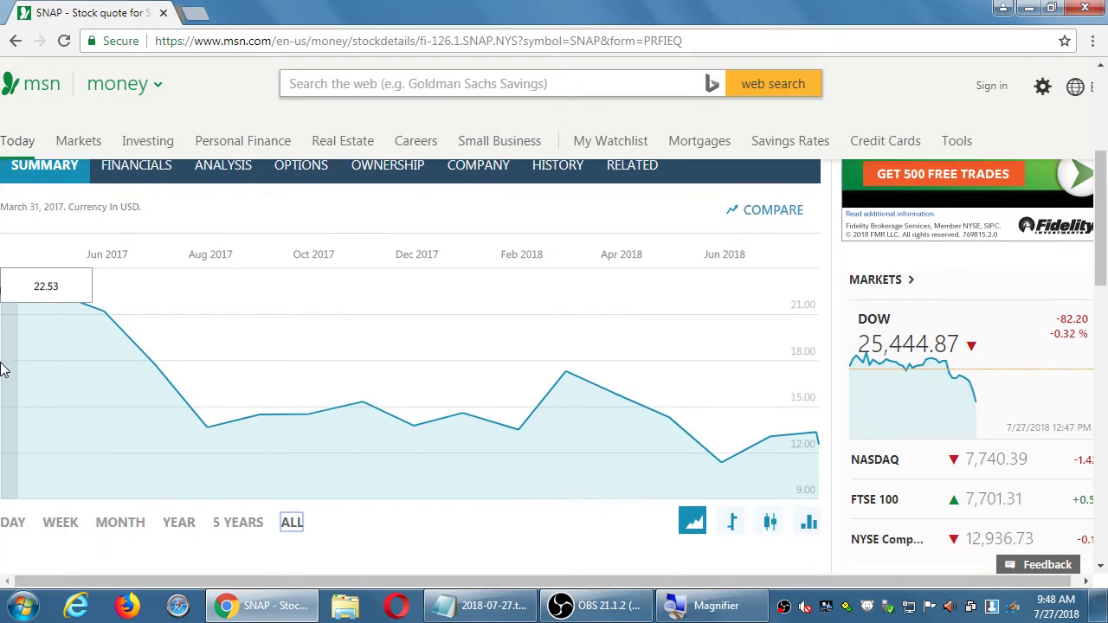
- Return the Snap price chart to the one-day view and look through the recent news below it
left_click(14, 524)
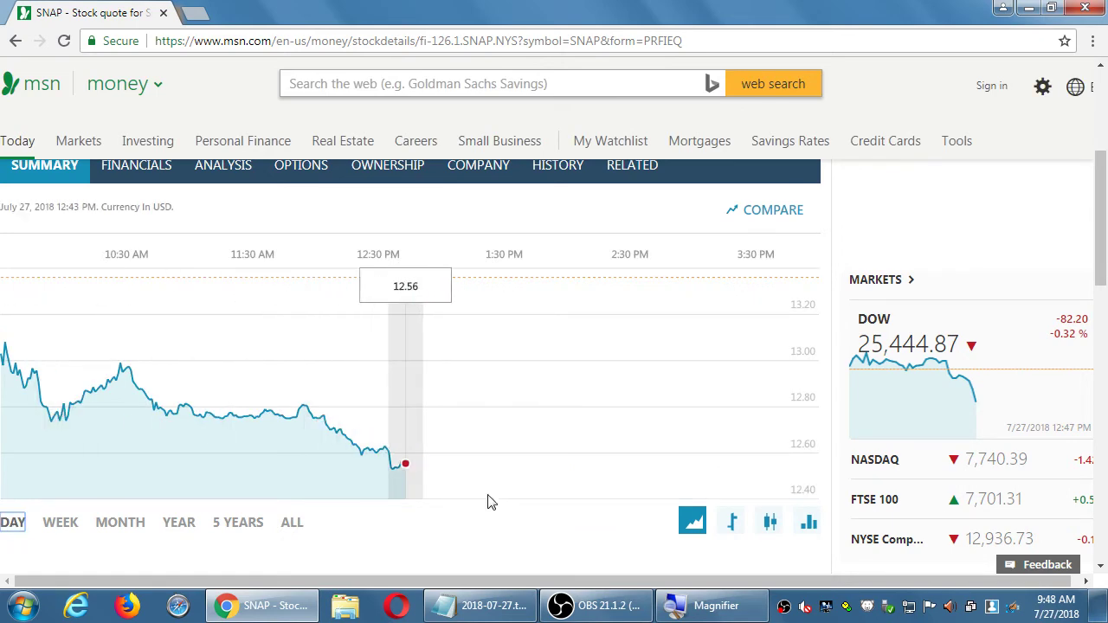
scroll(502, 500, "down", 7)
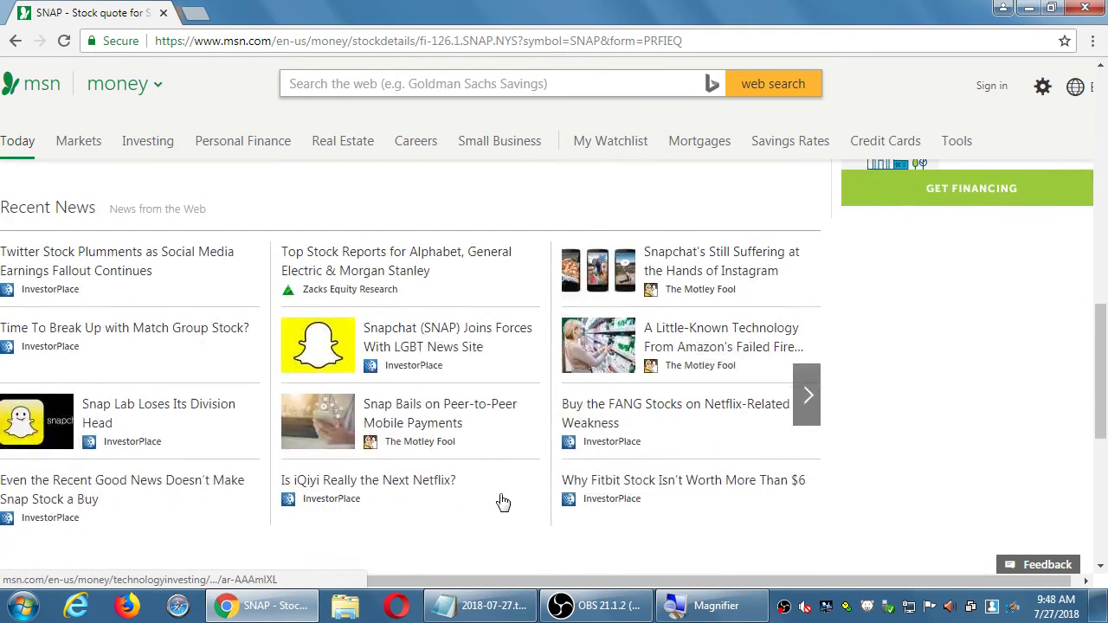
scroll(502, 502, "up", 5)
scroll(502, 500, "up", 5)
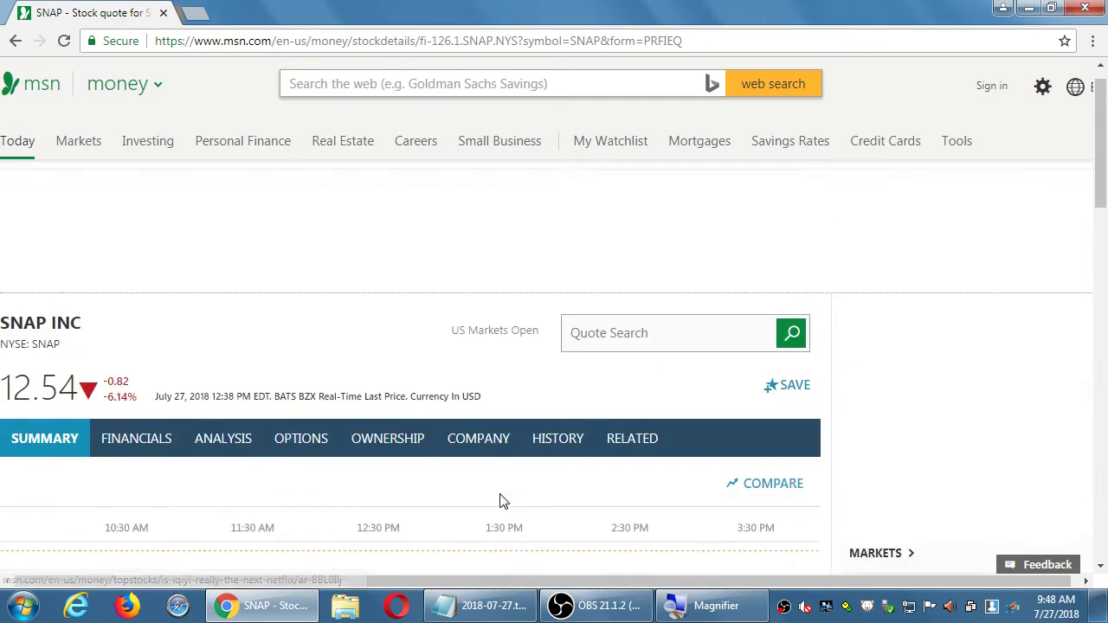
- Search the stock quotes for linked and open the quote page for the LNKD symbol
left_click(630, 341)
type("linked")
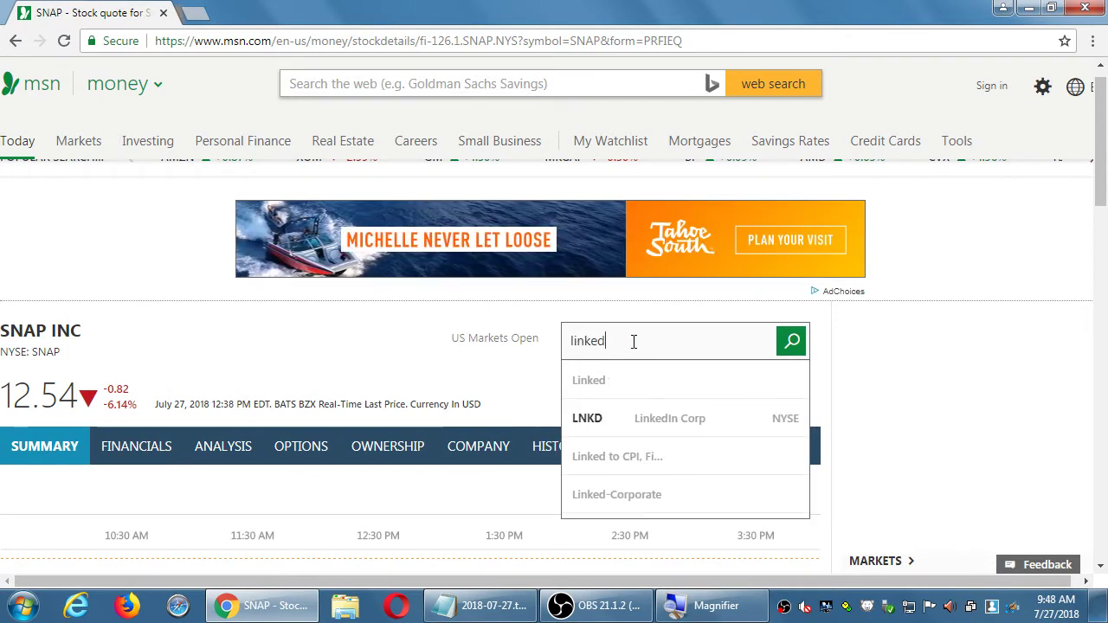
key("Return")
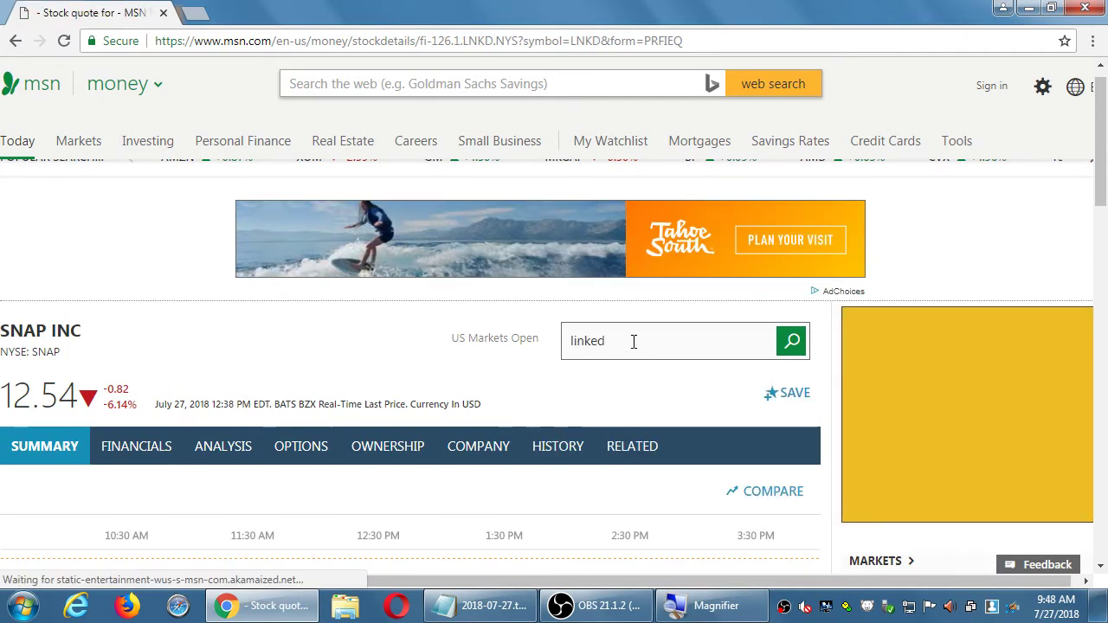
scroll(329, 408, "down", 2)
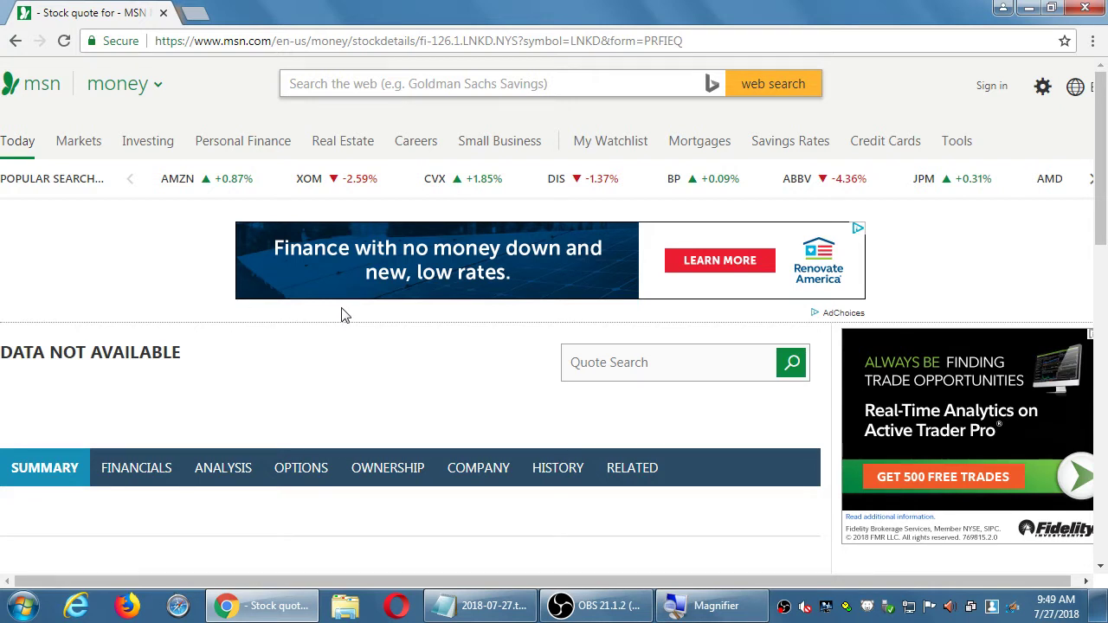
- Search the stock quotes for pinterest, then clear the search text and dismiss the suggestions
left_click(611, 371)
type("pinterest")
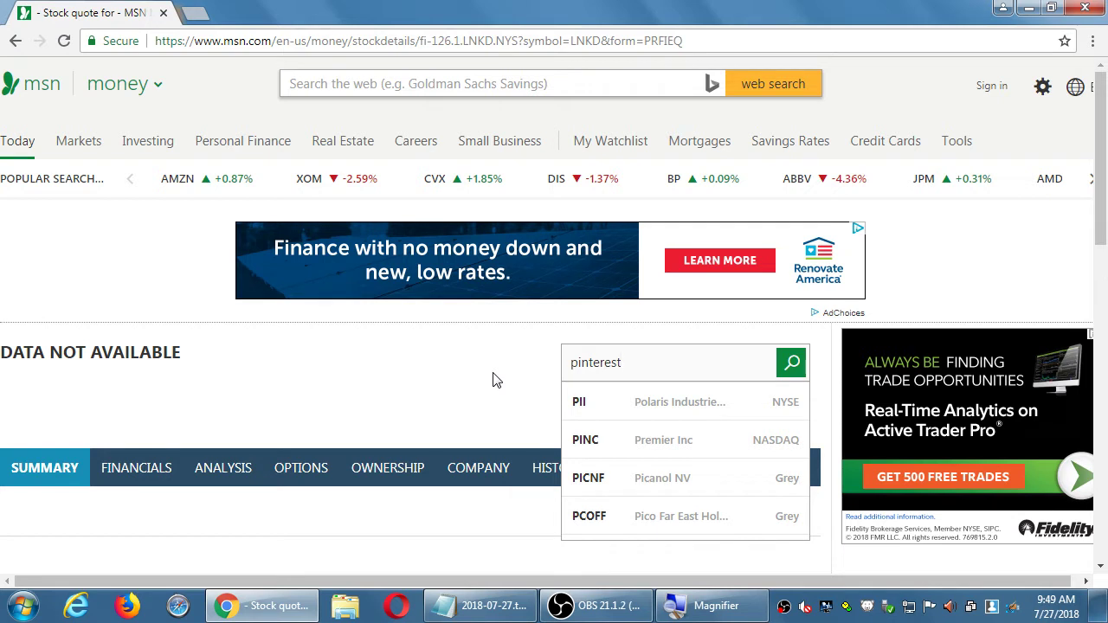
key("BackSpace")
key("BackSpace")
key("BackSpace")
key("BackSpace")
key("BackSpace")
key("BackSpace")
key("BackSpace")
key("BackSpace")
key("BackSpace")
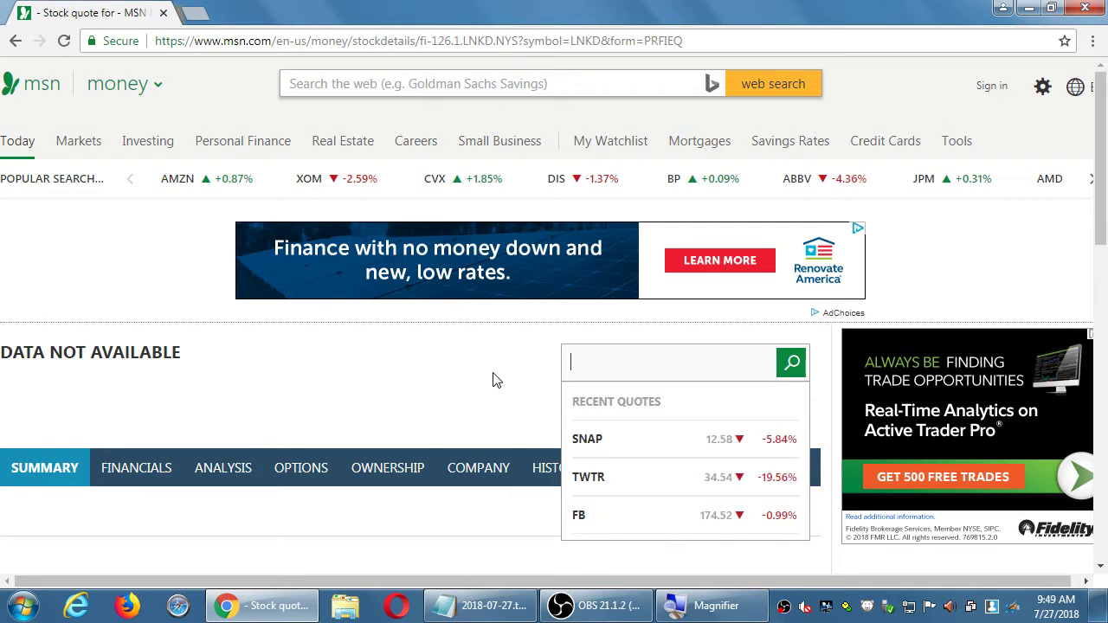
left_click(124, 294)
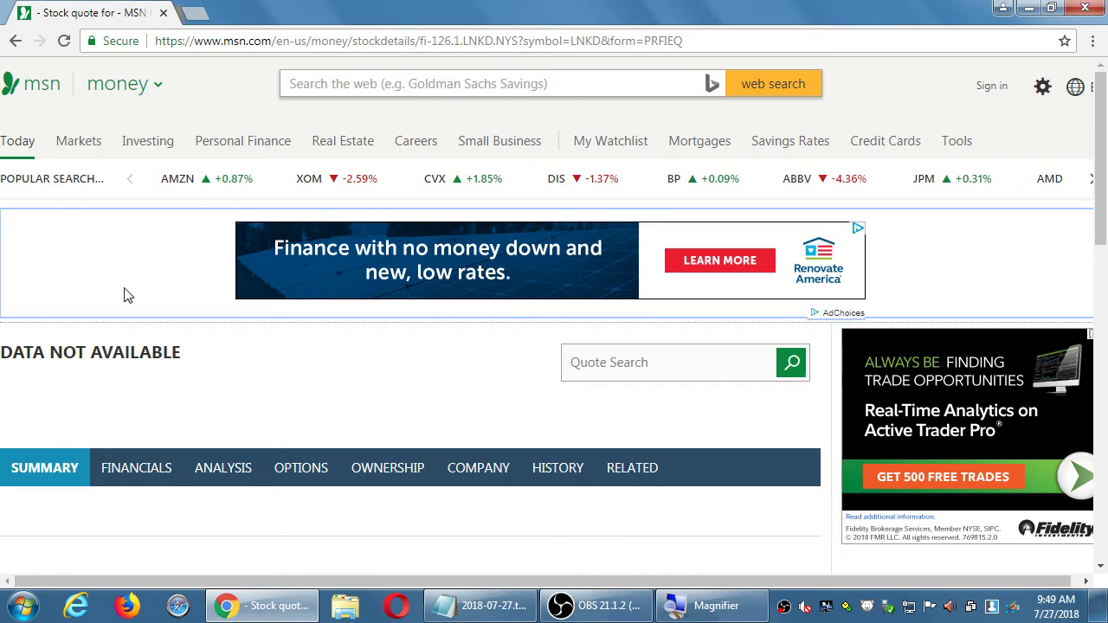
- Open the Money section's Today page and look over the market indexes, recent quotes and news headlines
left_click(17, 145)
scroll(173, 277, "down", 5)
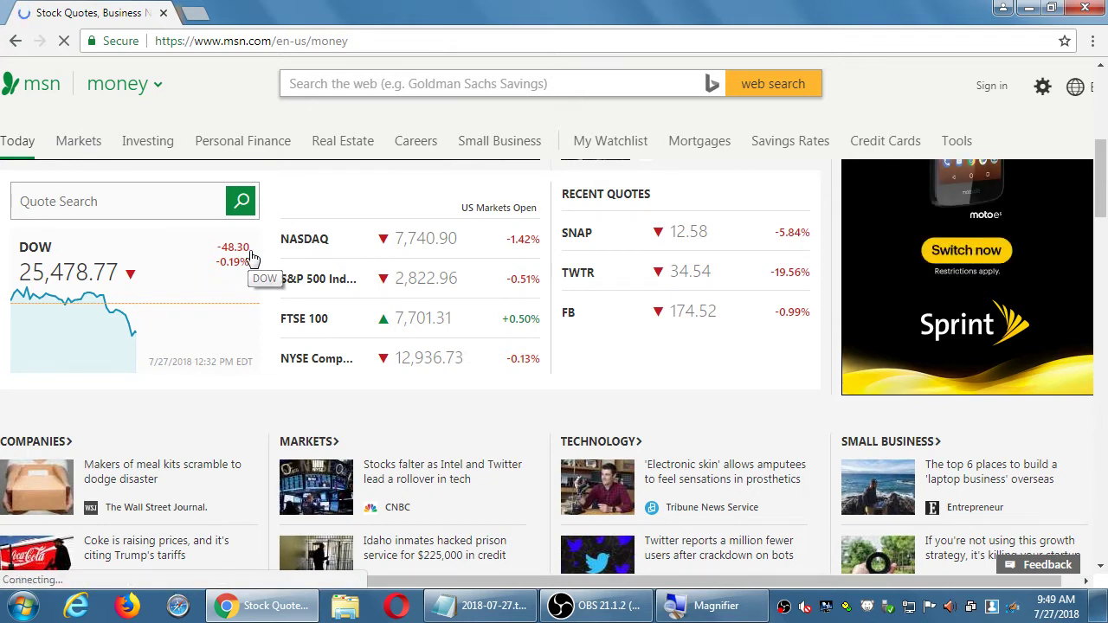
scroll(251, 258, "down", 2)
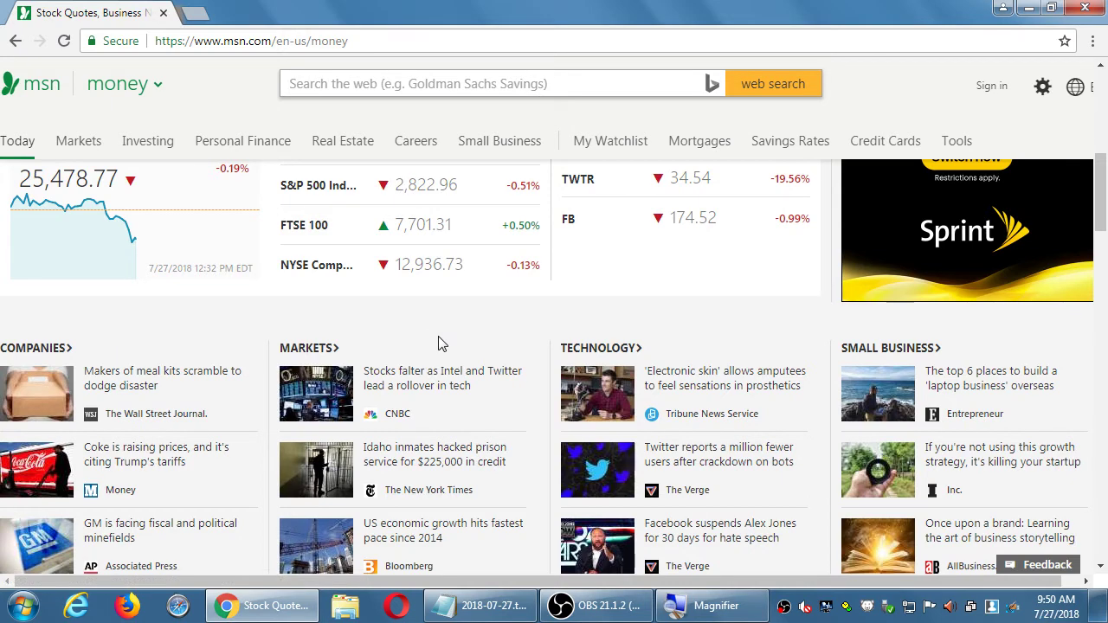
- Look over the market indexes, recent quotes and headlines on the Money page, and check today's date in the system calendar
scroll(439, 343, "up", 3)
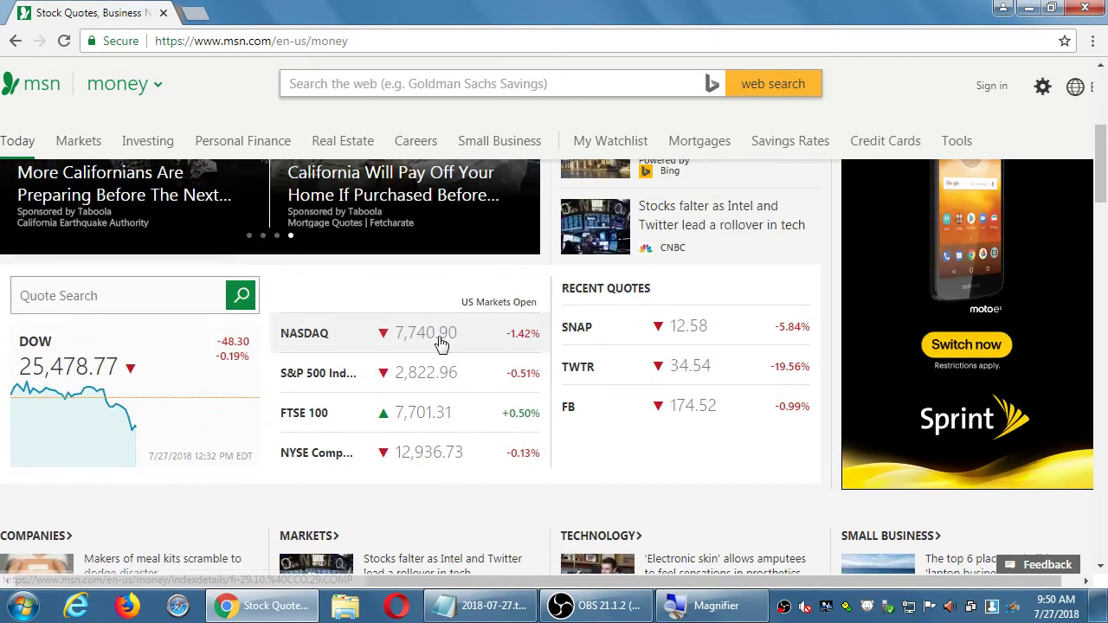
scroll(443, 343, "down", 2)
scroll(443, 345, "up", 1)
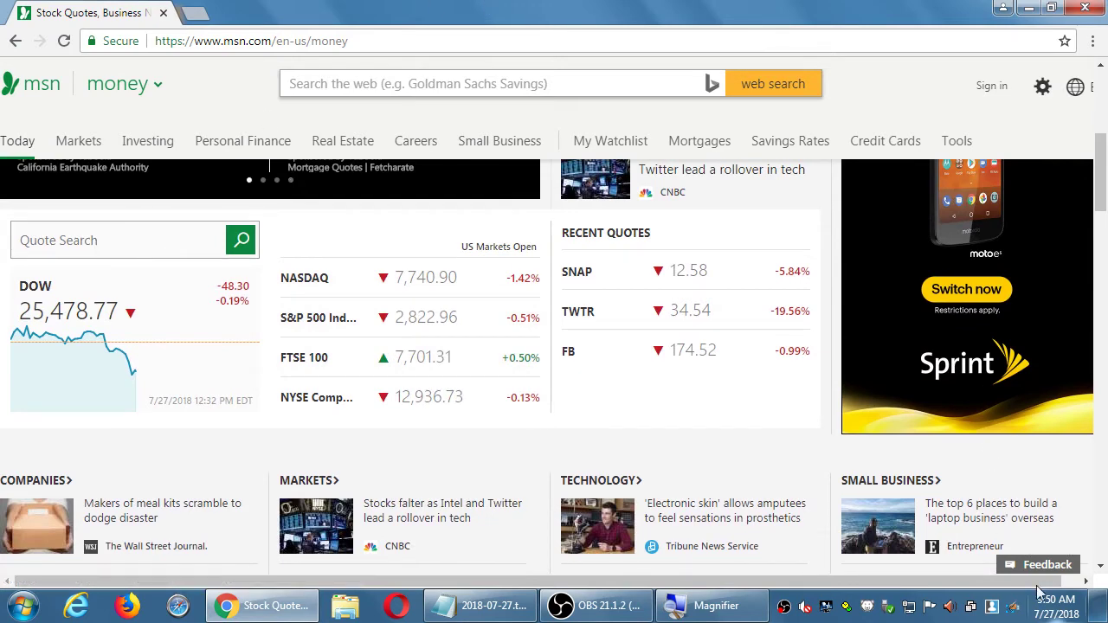
left_click(1054, 606)
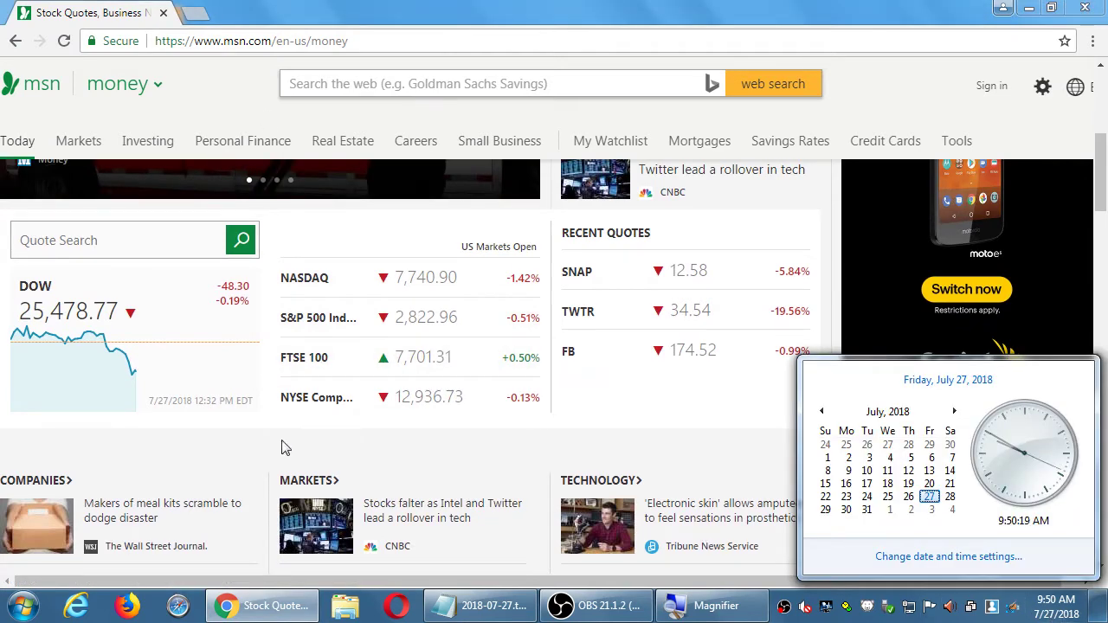
left_click(265, 445)
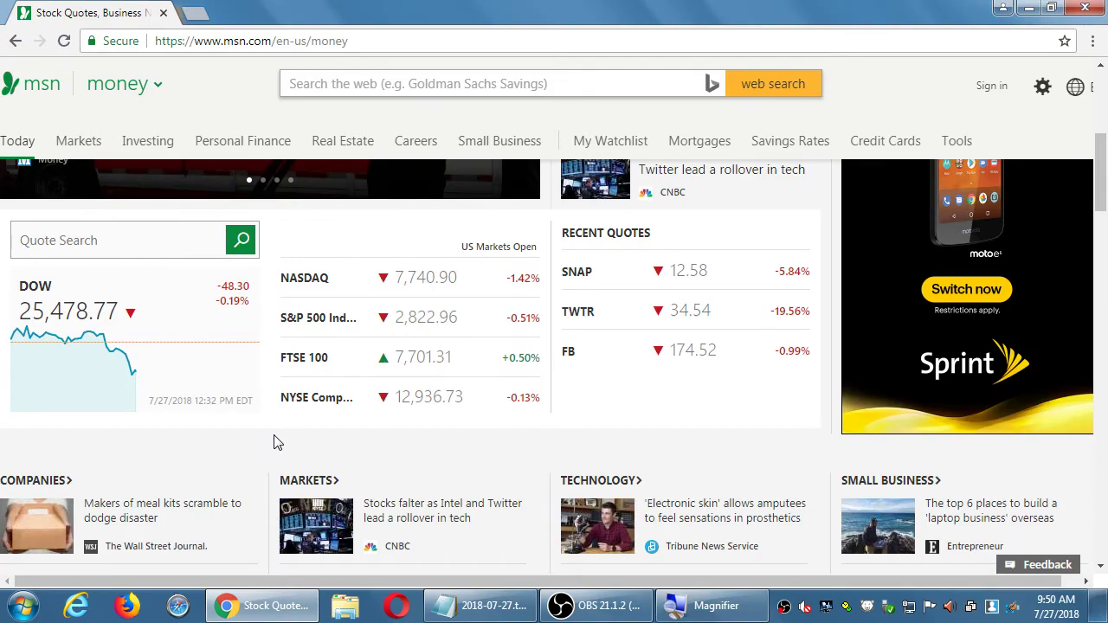
- Magnify the screen and enter money.msn.com as the web address without loading it
key("super+plus")
key("ctrl+l")
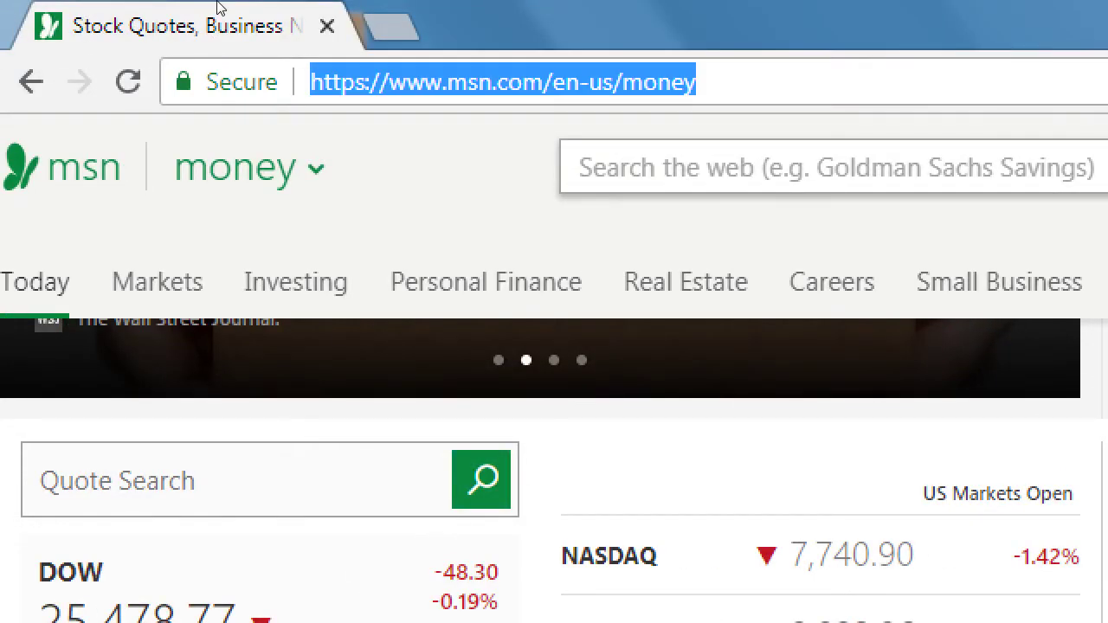
type("money")
key("End")
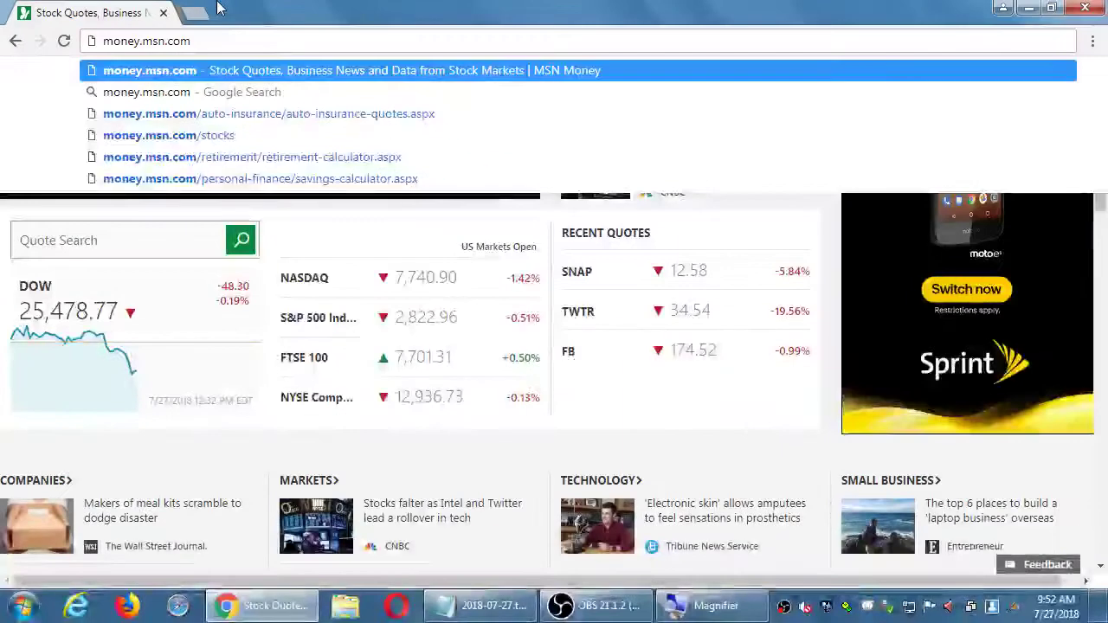
- Open the Dow index details and examine its chart over a week, a month, a year, 5 years and all time
left_click(66, 336)
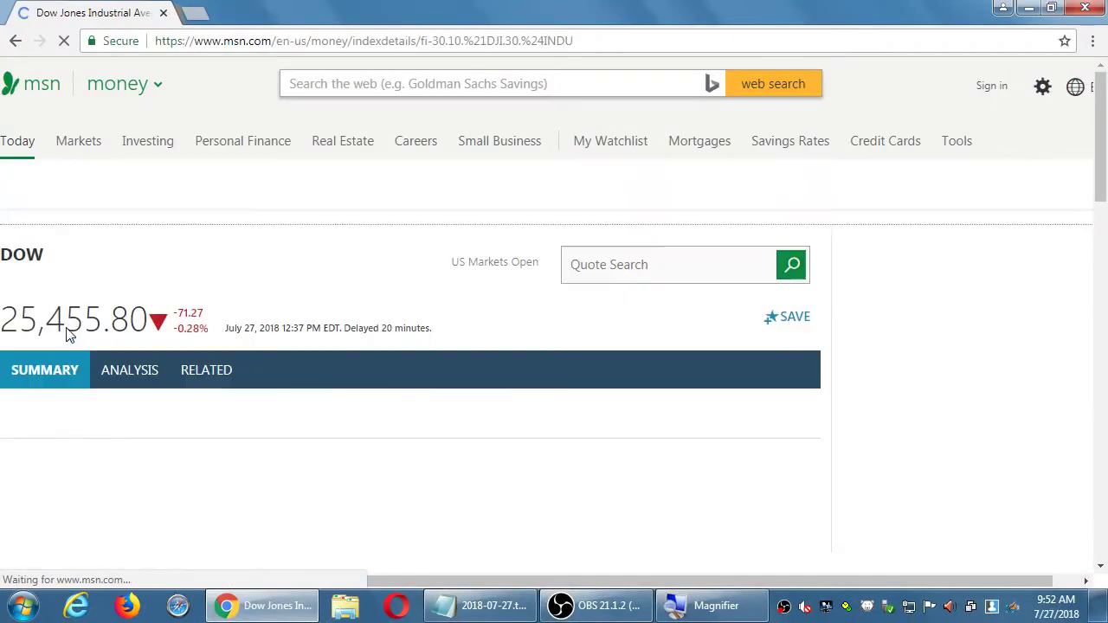
scroll(94, 362, "down", 3)
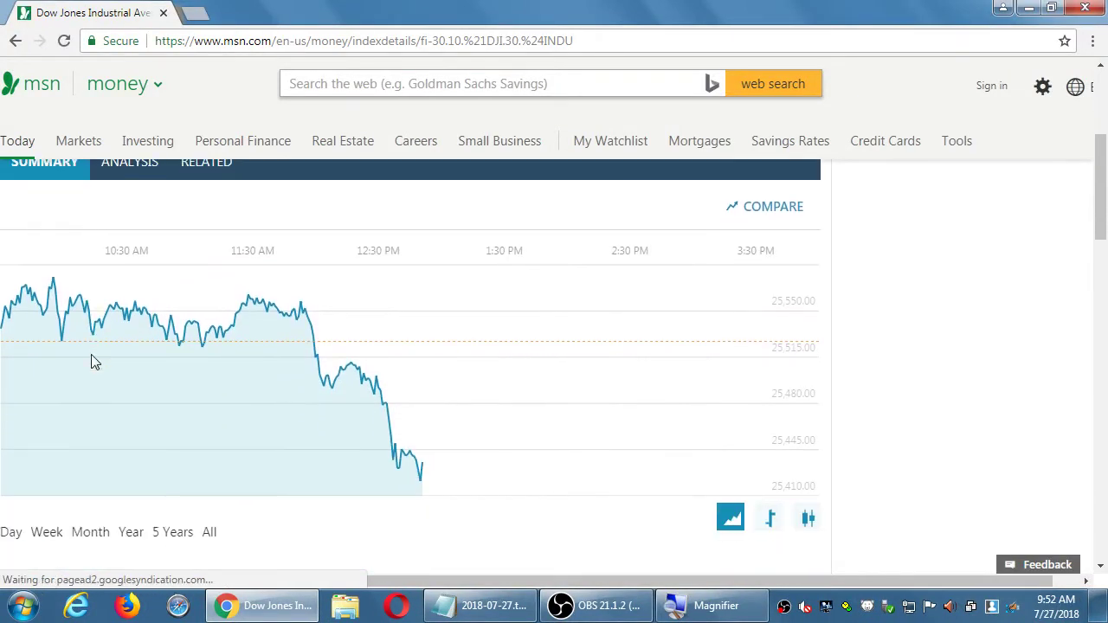
left_click(45, 534)
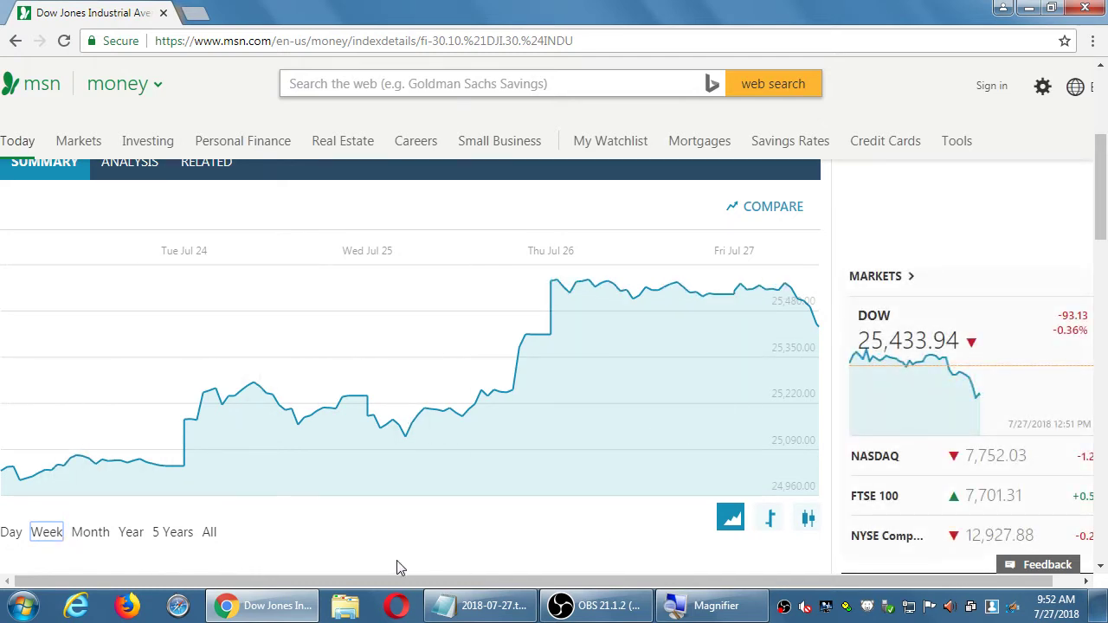
left_click(94, 533)
left_click(130, 530)
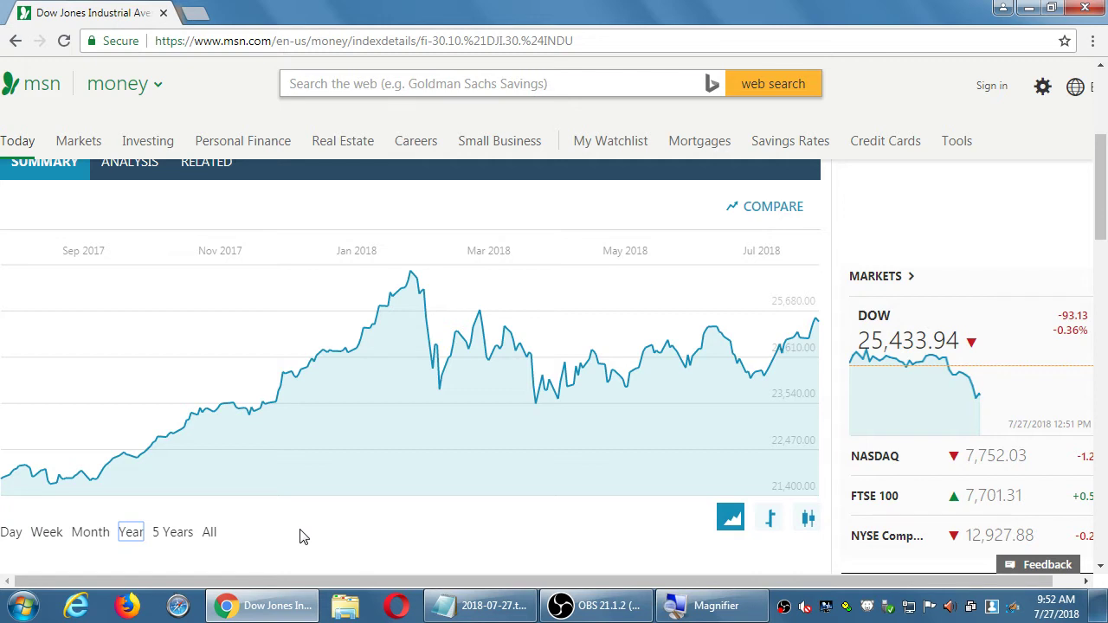
left_click(178, 541)
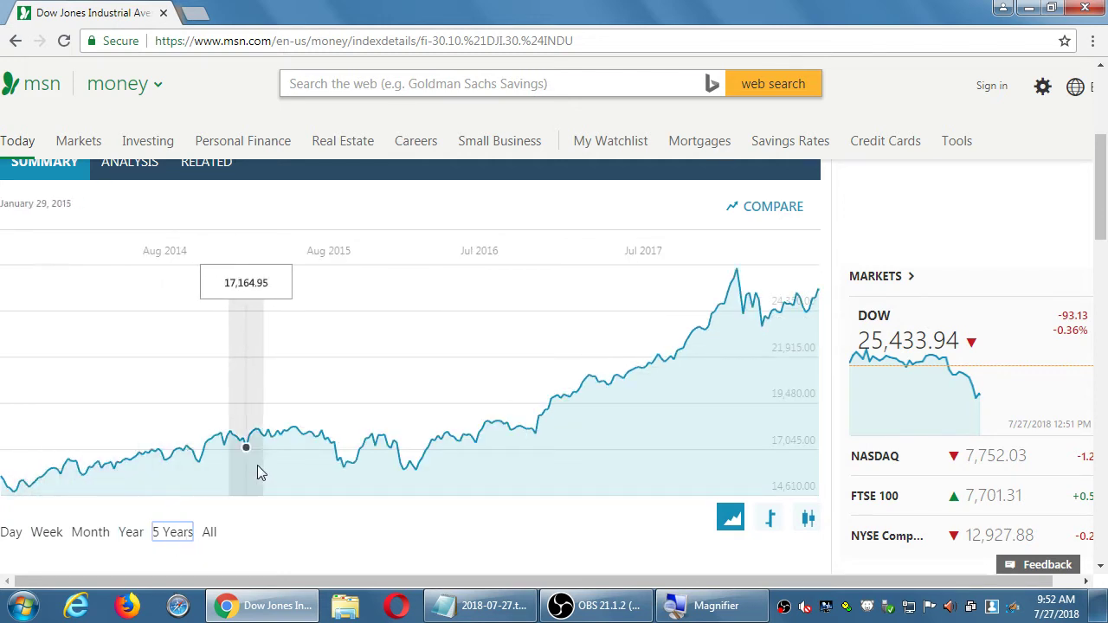
left_click(209, 532)
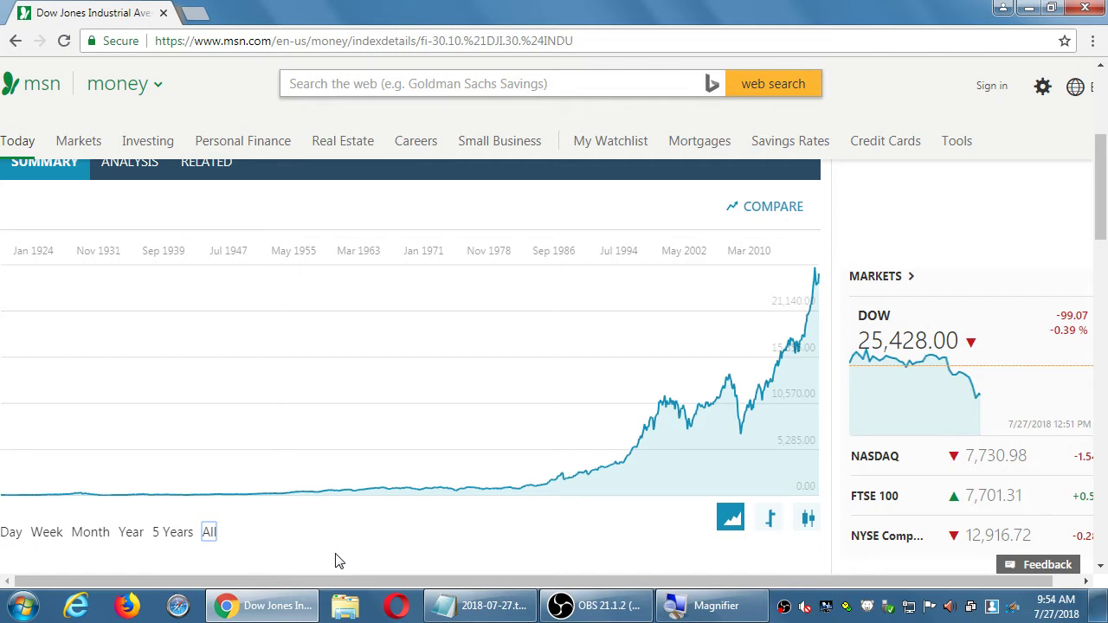
- Look through the Dow's statistics and market news, and open the article "Stocks falter as Intel and Twitter lead a rollover in tech"
scroll(338, 561, "down", 4)
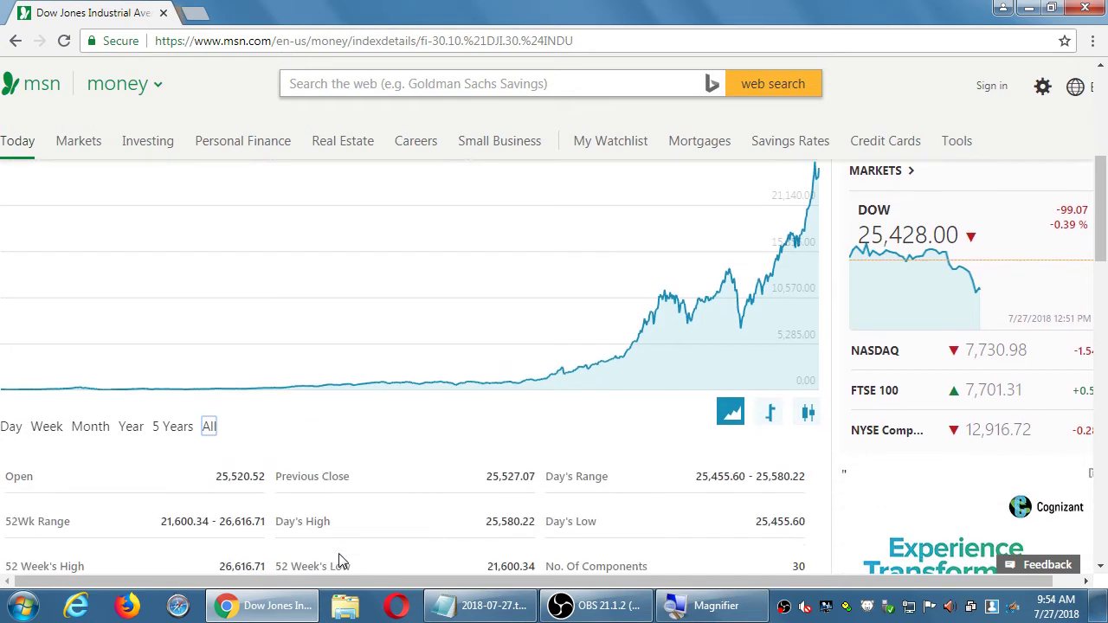
scroll(342, 561, "down", 2)
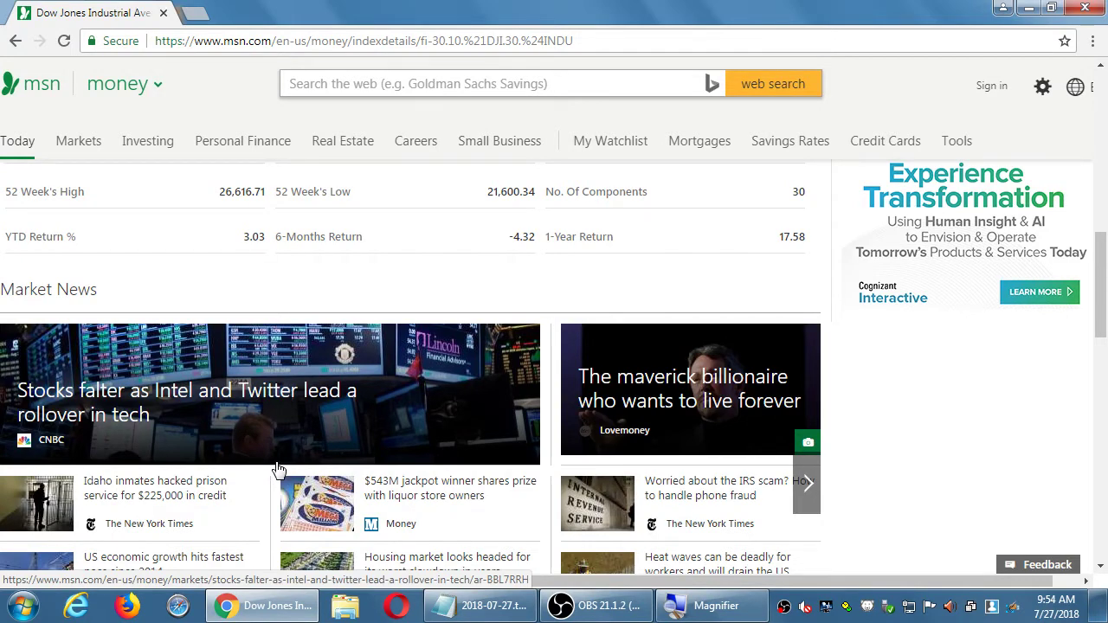
scroll(277, 470, "up", 1)
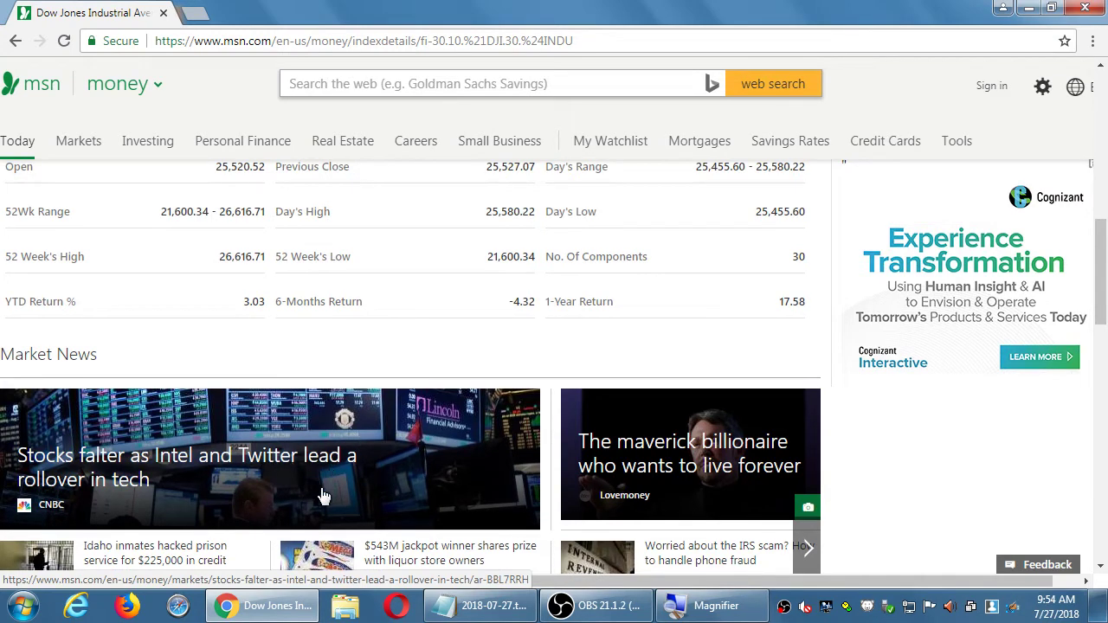
left_click(322, 459)
scroll(424, 372, "down", 3)
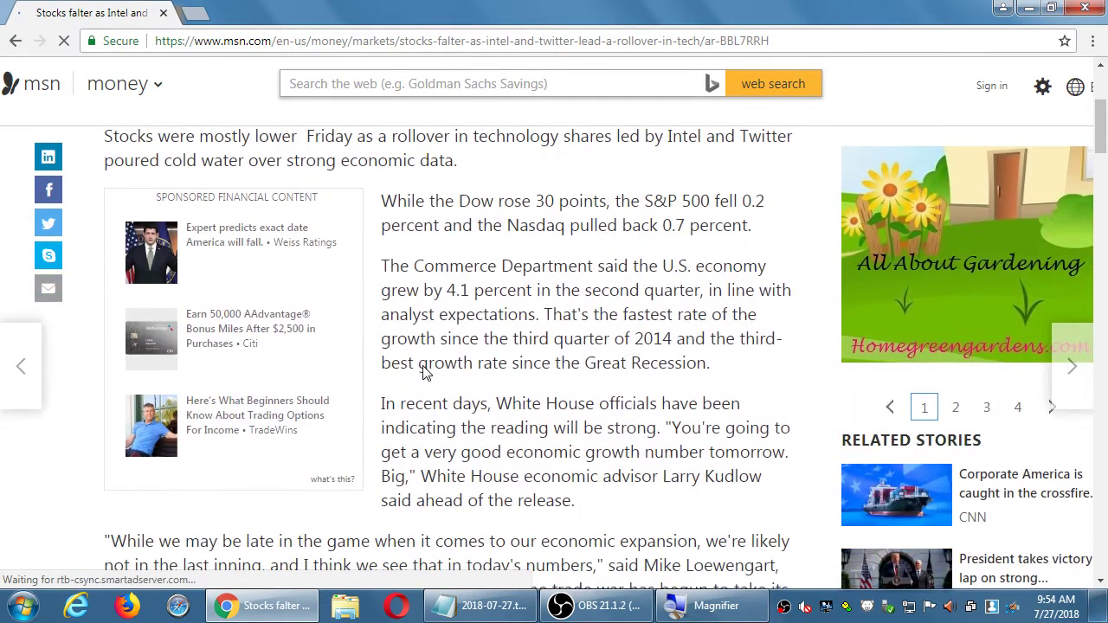
key("ctrl+t")
type("t")
key("ctrl+w")
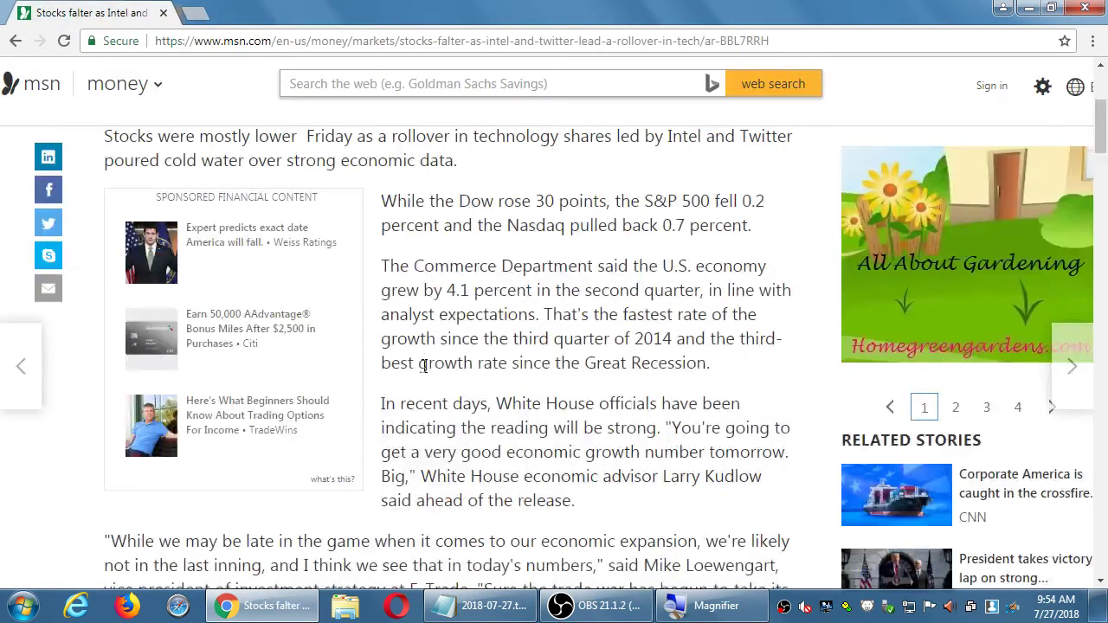
- Find the word twitter in the article, go to its third occurrence to read that paragraph, and end the text search
key("ctrl+f")
type("titter")
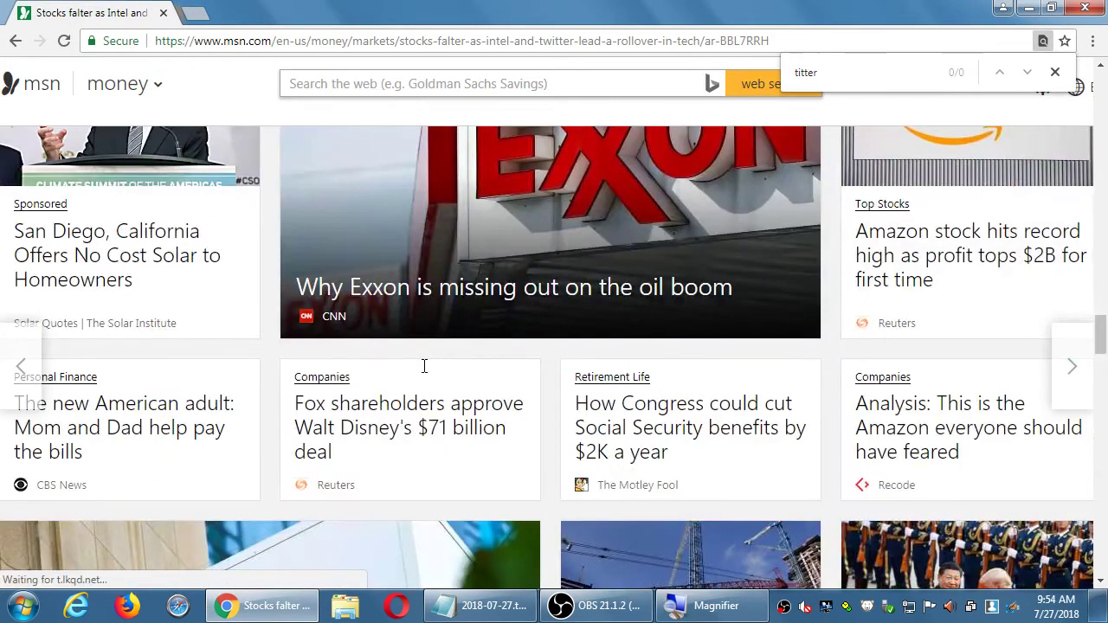
key("BackSpace")
key("BackSpace")
key("BackSpace")
key("BackSpace")
key("BackSpace")
key("BackSpace")
type("tw")
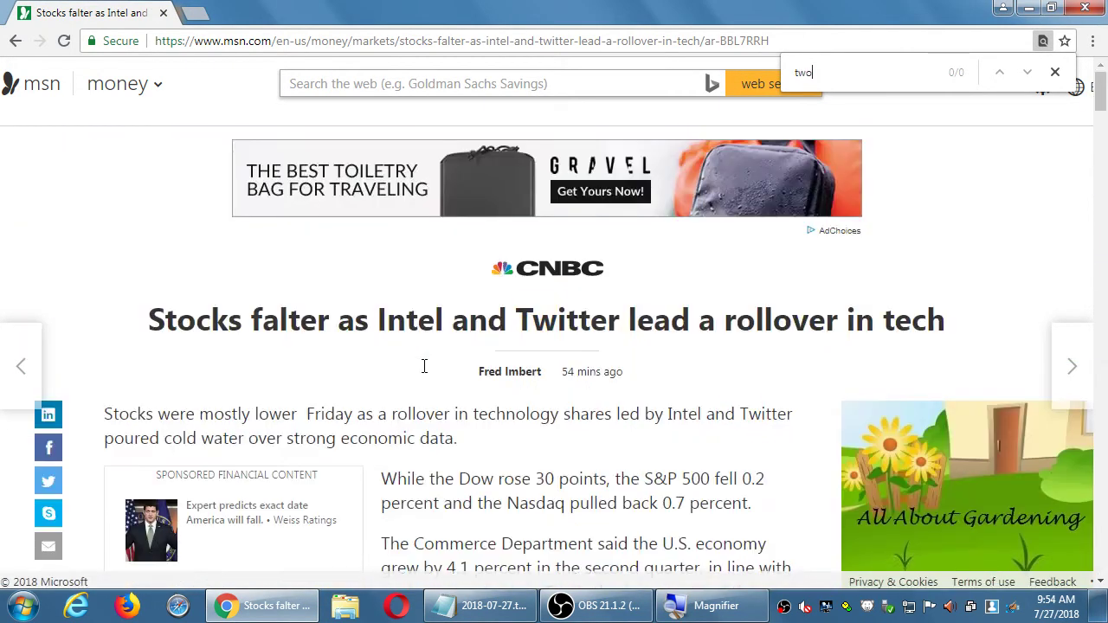
type("itter")
key("Return")
key("Return")
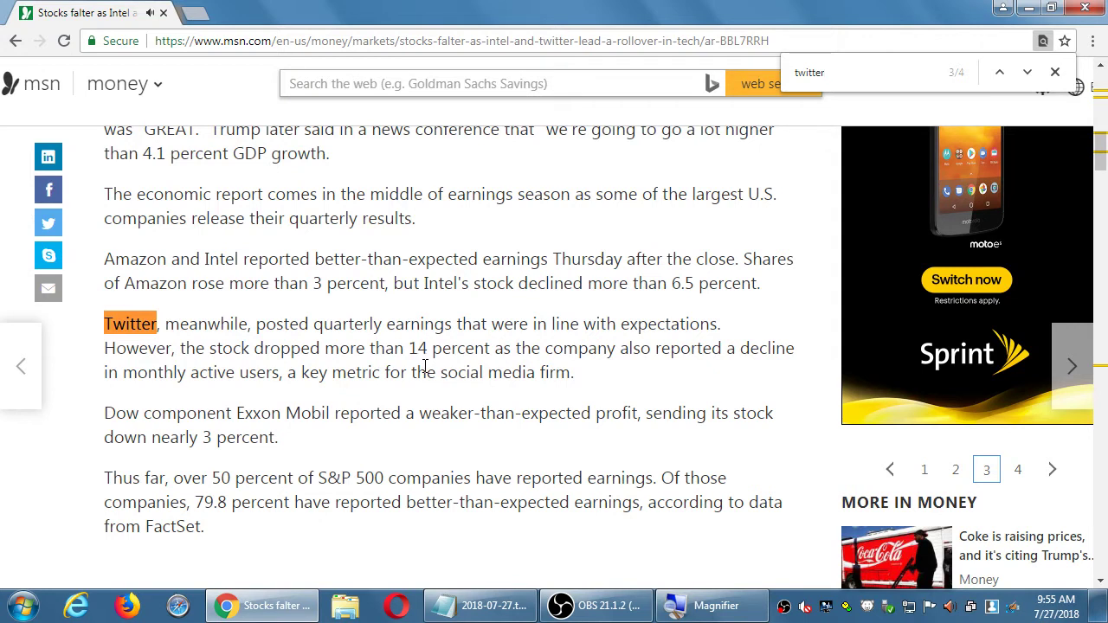
left_click(1052, 75)
left_click(547, 357)
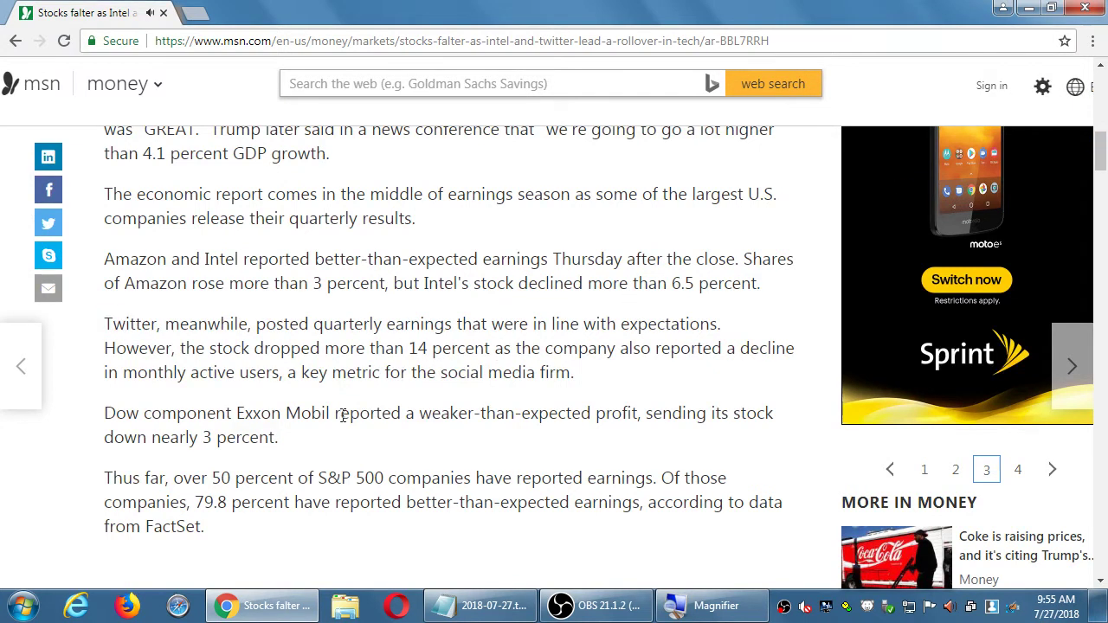
- Read the article's closing paragraphs, highlight the word Exxon, look through the stories below and return to the article's headline
scroll(343, 420, "down", 1)
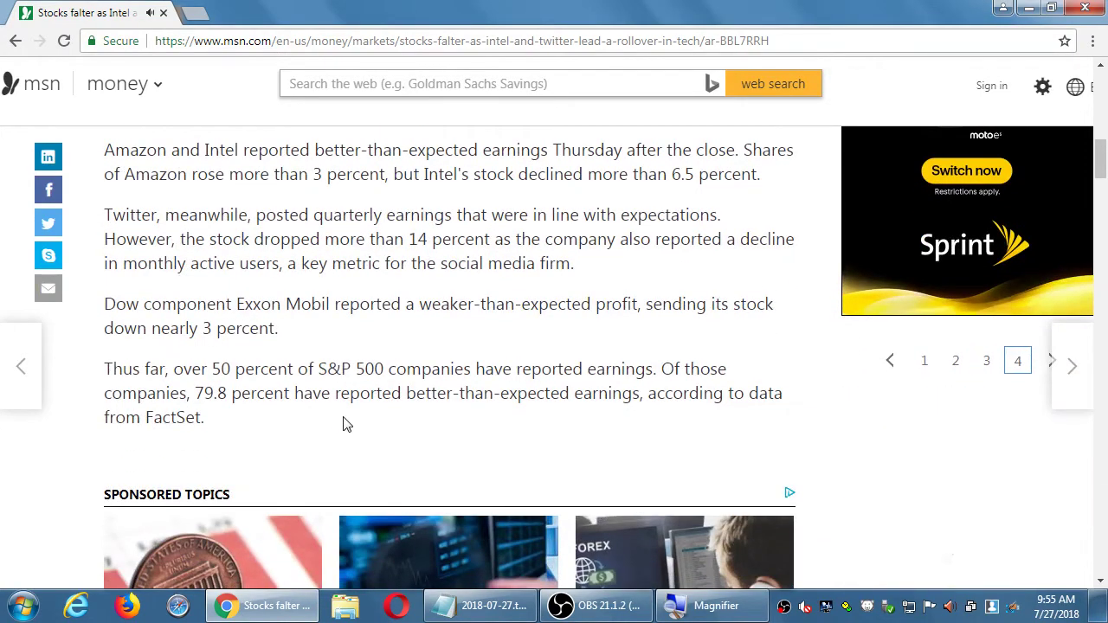
double_click(266, 306)
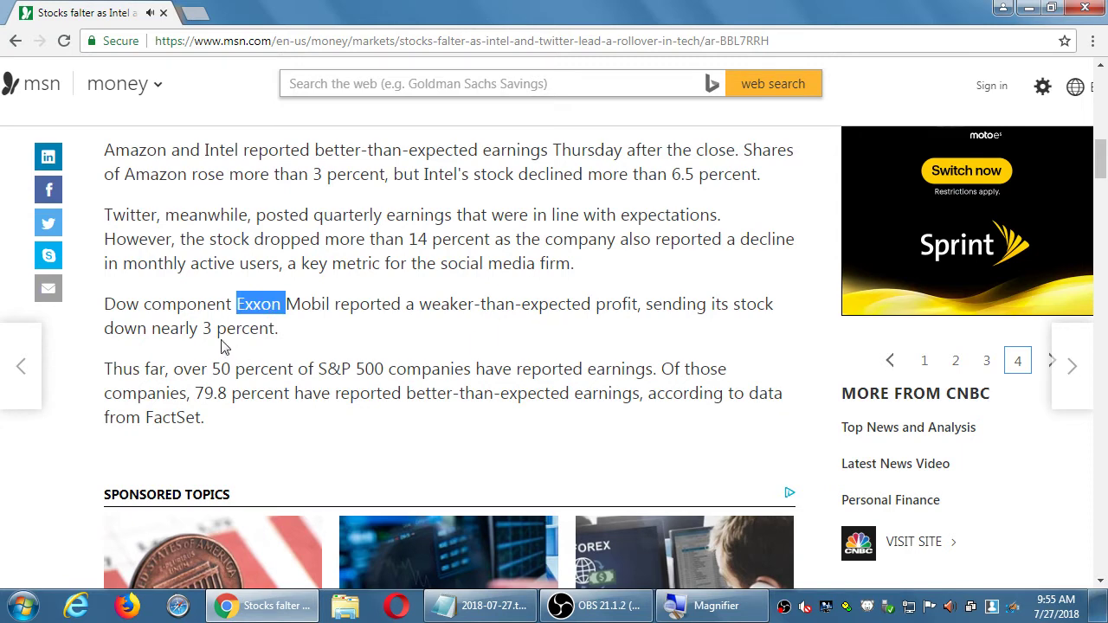
scroll(398, 320, "down", 2)
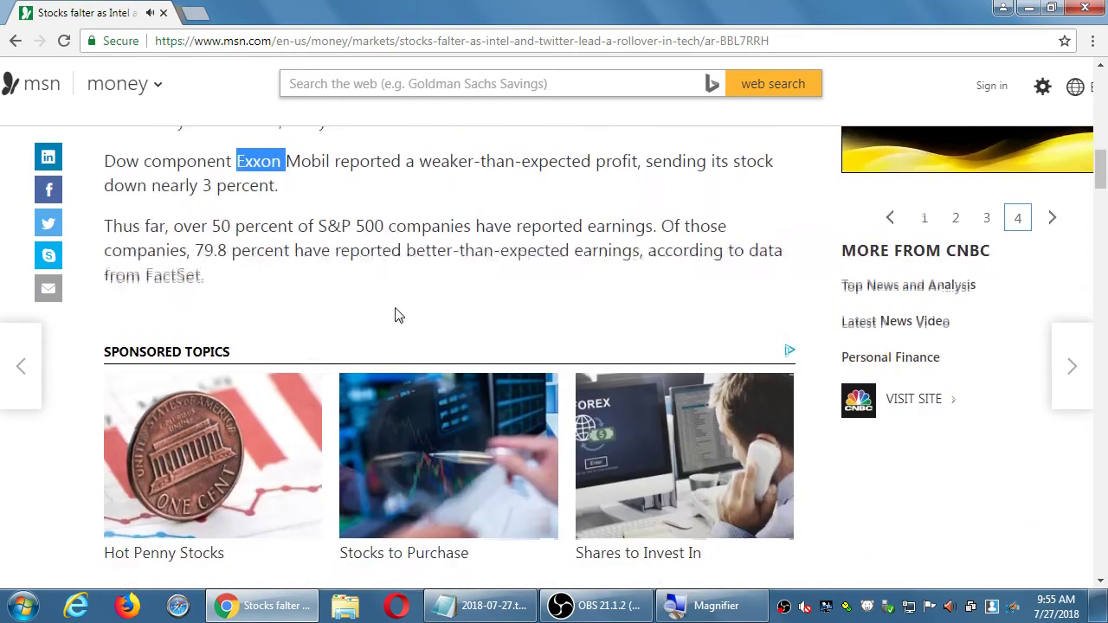
scroll(394, 315, "down", 6)
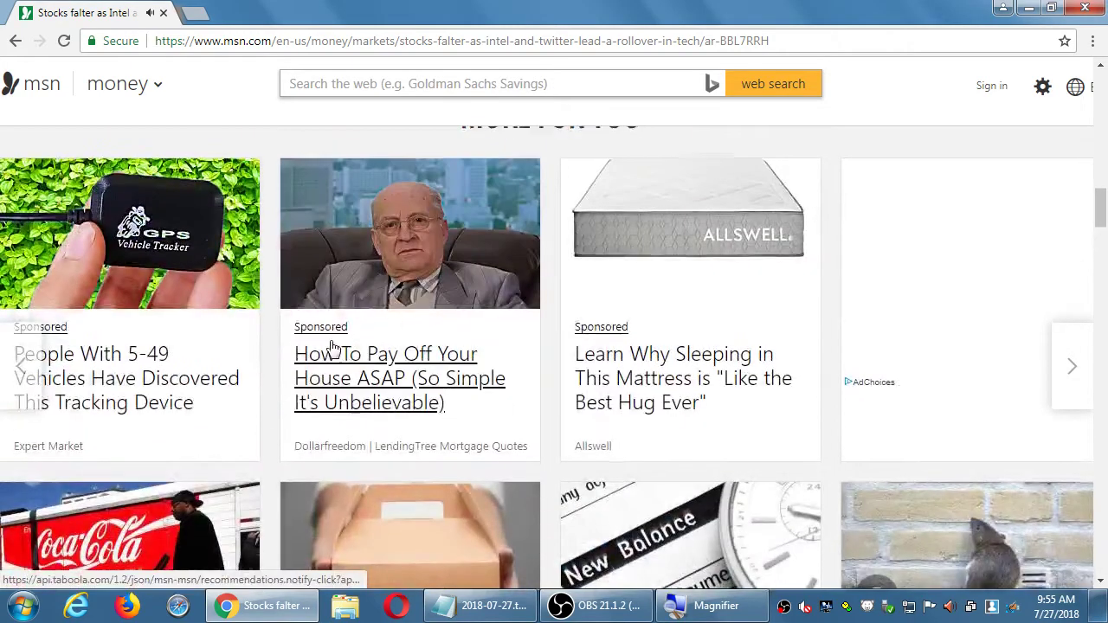
scroll(332, 347, "down", 6)
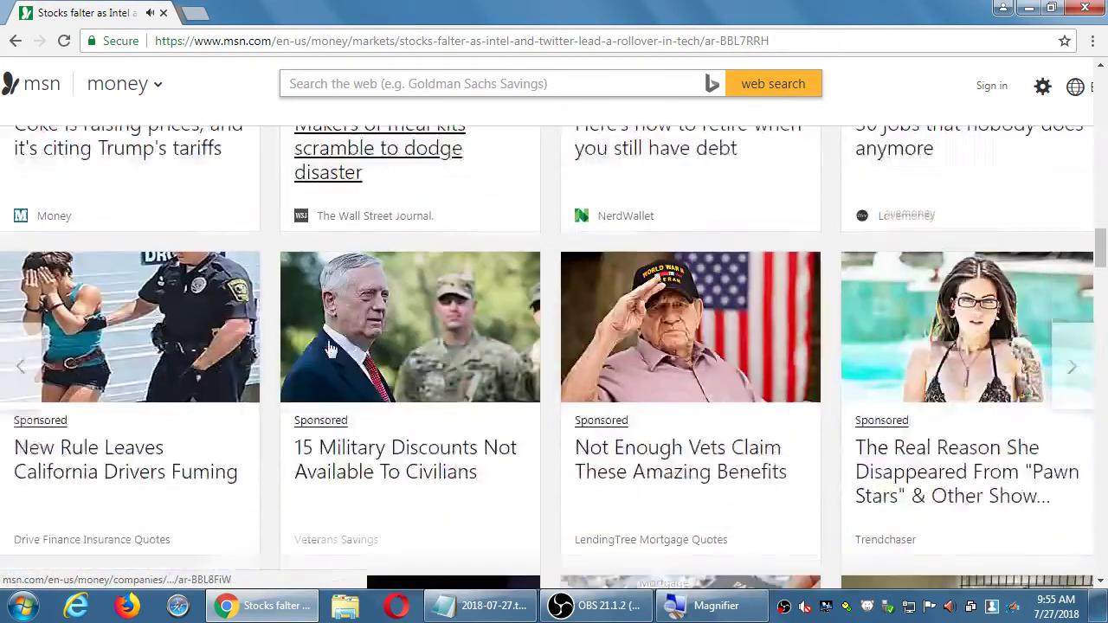
scroll(331, 348, "down", 1)
scroll(329, 347, "up", 20)
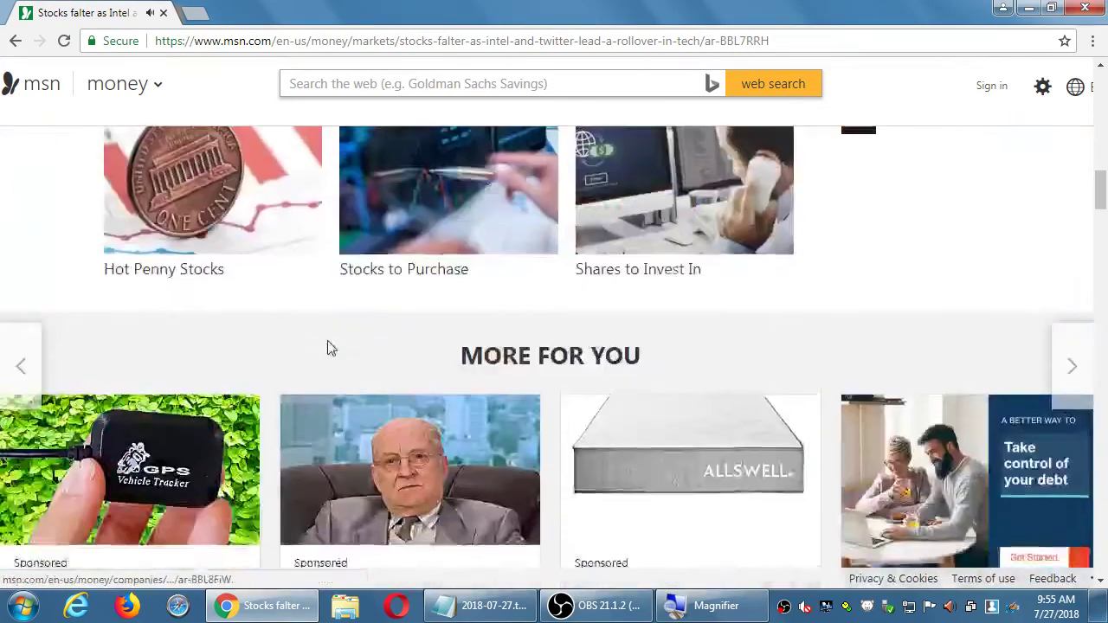
scroll(359, 310, "up", 4)
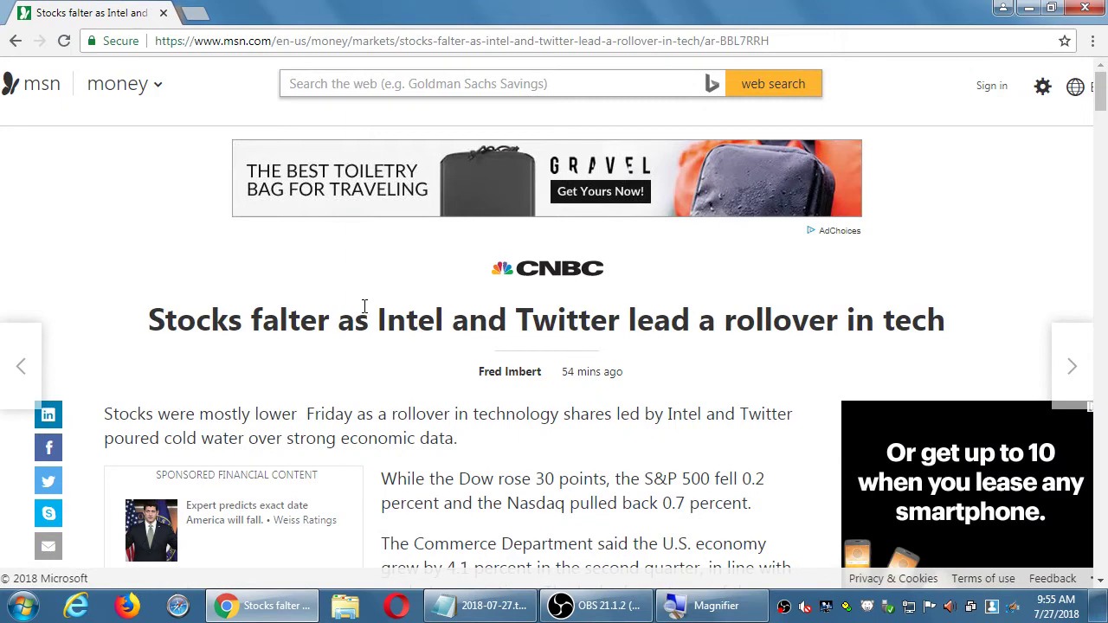
- Open amazon.com in a new browser tab
key("ctrl+t")
type("a")
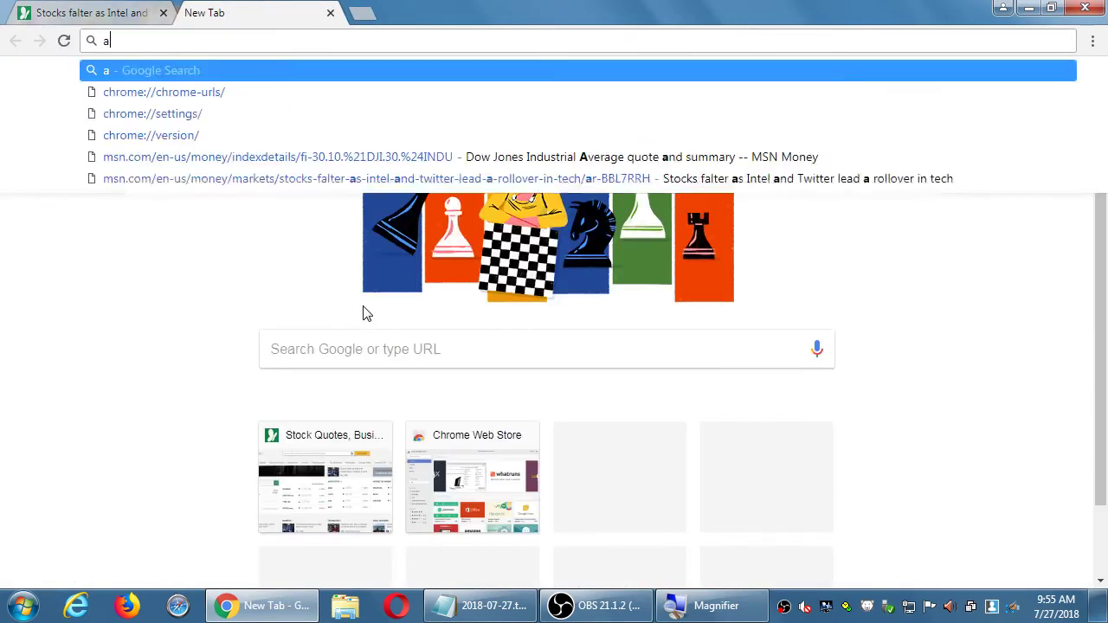
type("mazon.co")
key("Return")
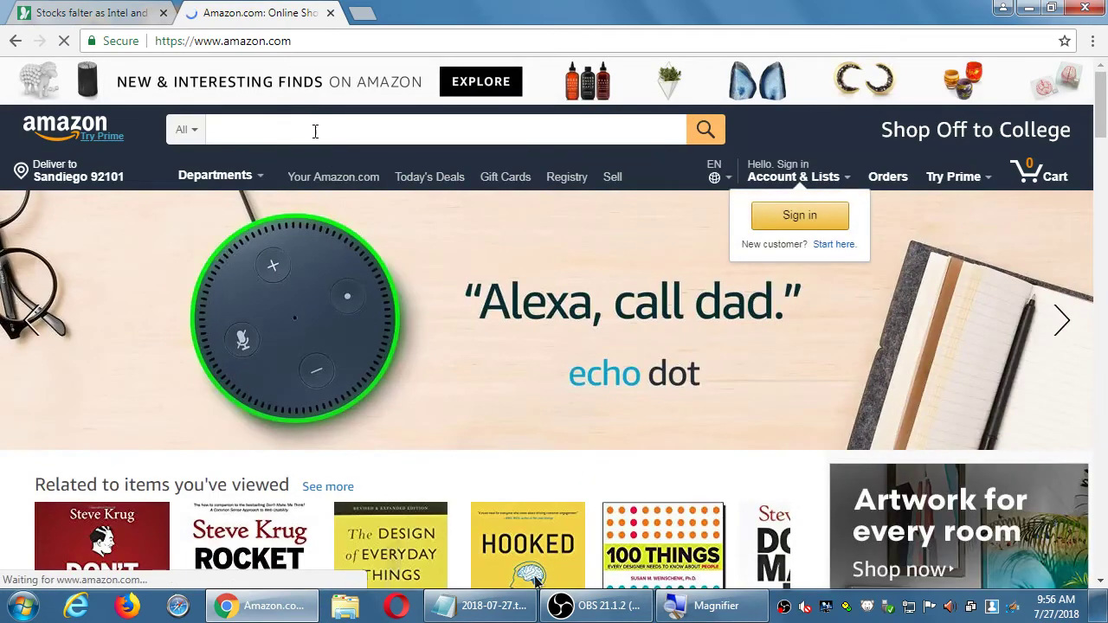
- Search Amazon for "jack bogle the little book of common sense investing" using the suggested query, and look through the results
left_click(315, 130)
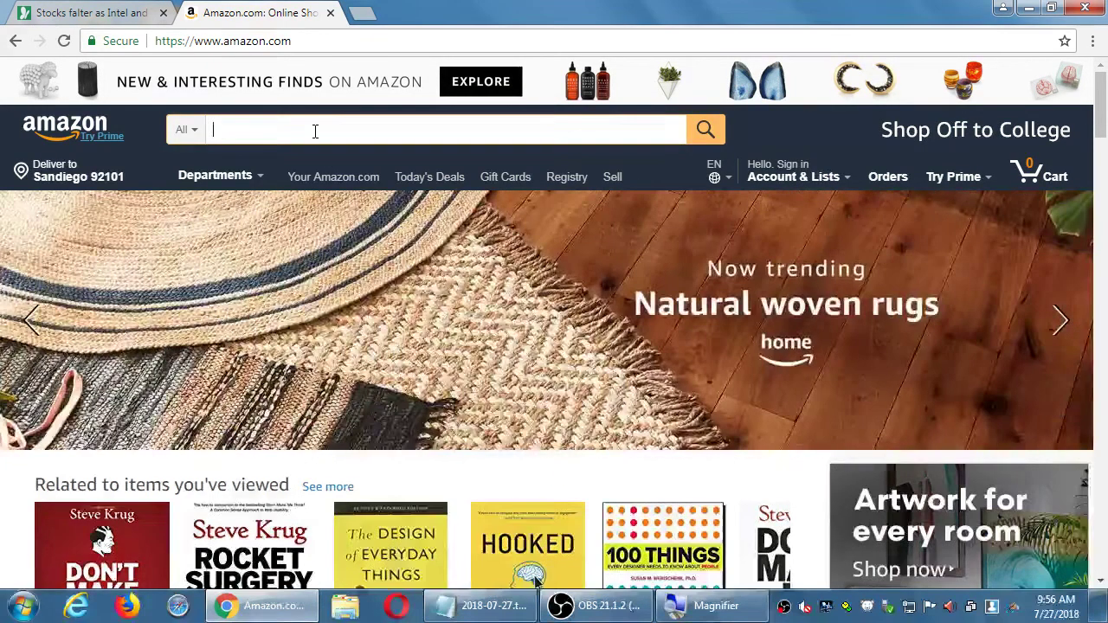
type("jack bogle")
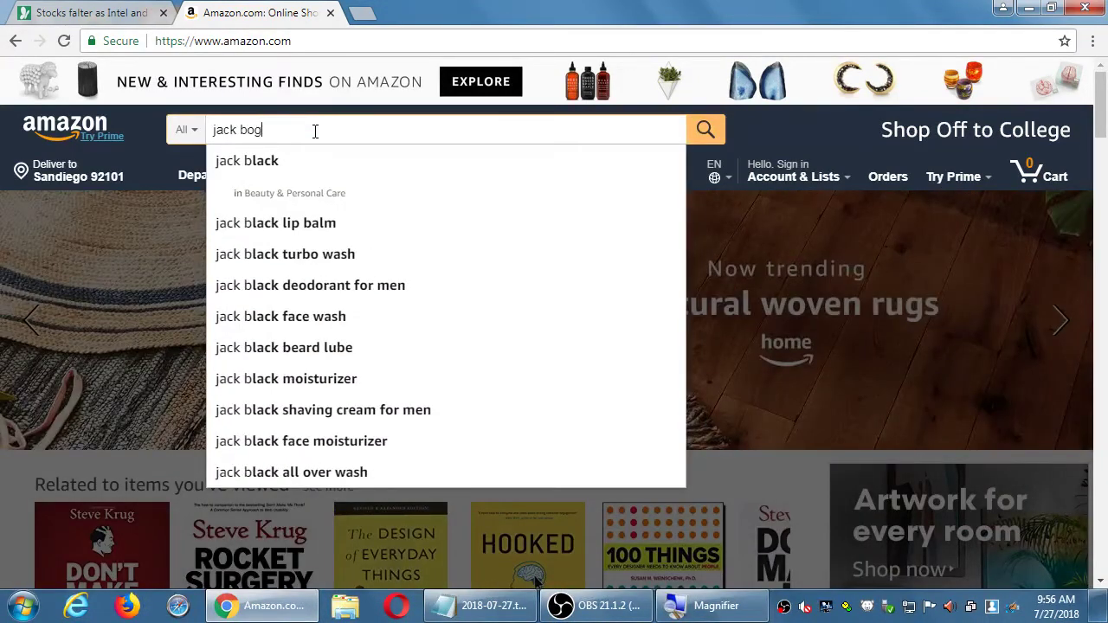
key("Down")
key("Down")
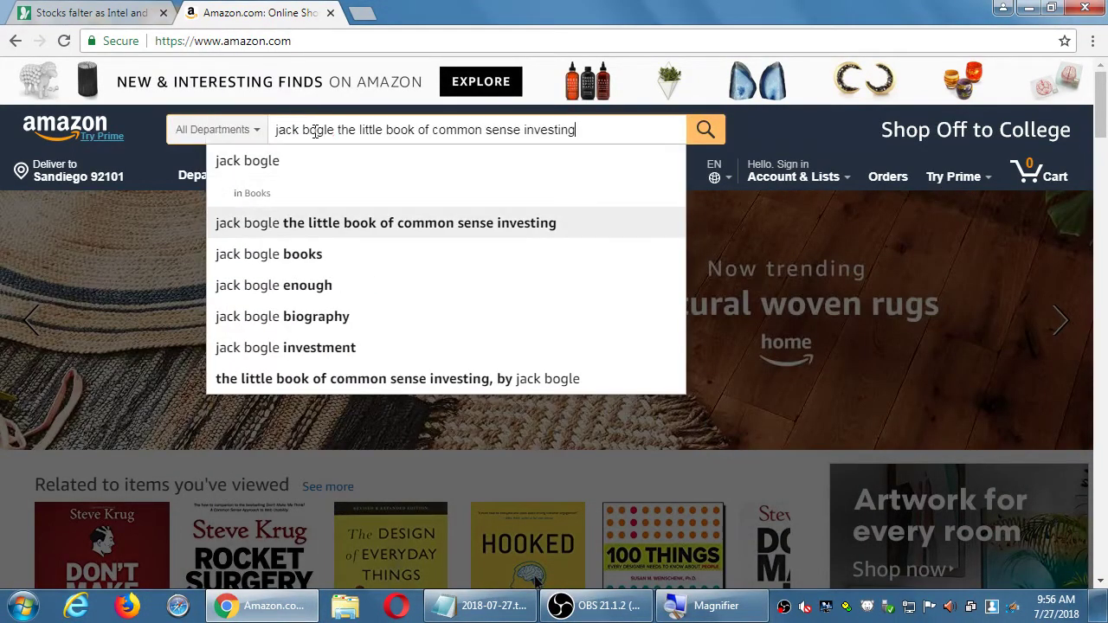
key("Return")
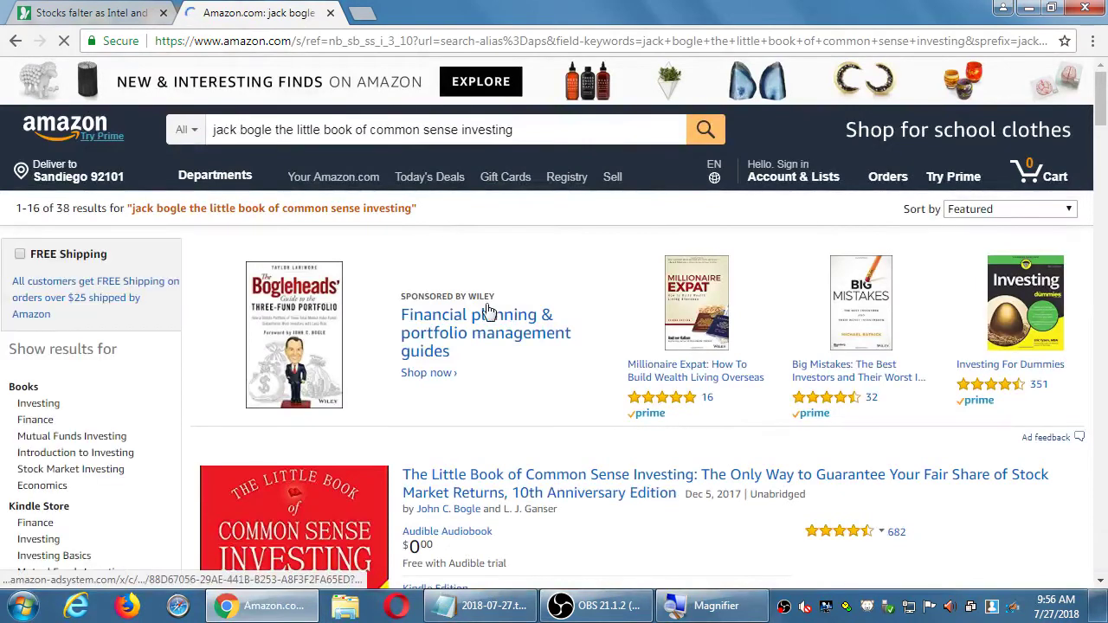
scroll(514, 341, "down", 3)
scroll(514, 345, "down", 2)
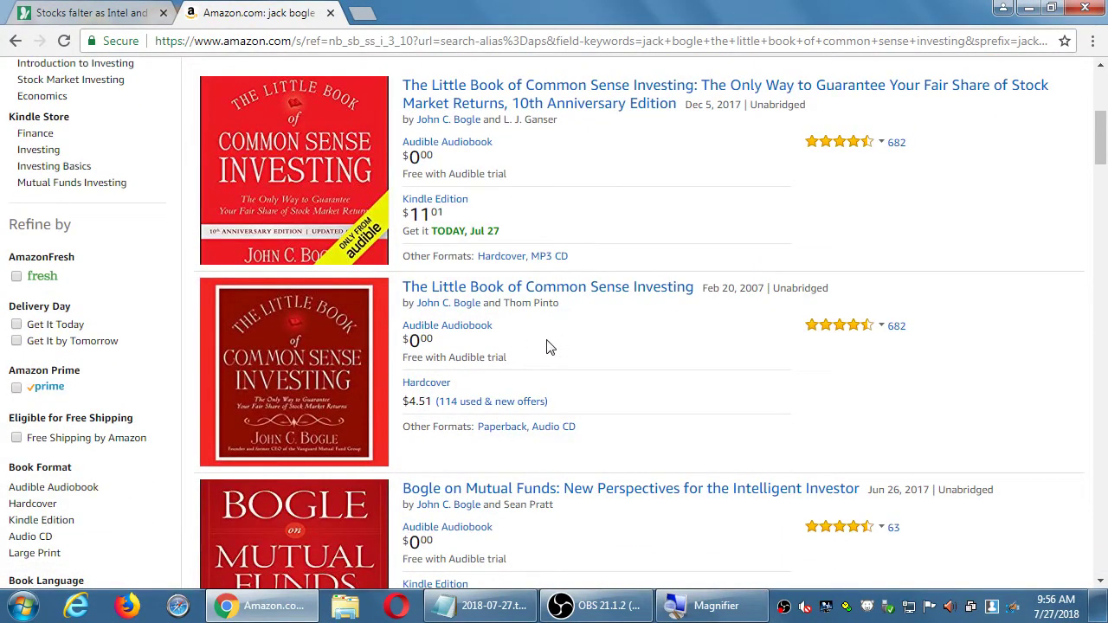
- Open the February 20, 2007 listing of The Little Book of Common Sense Investing from the search results
key("super+plus")
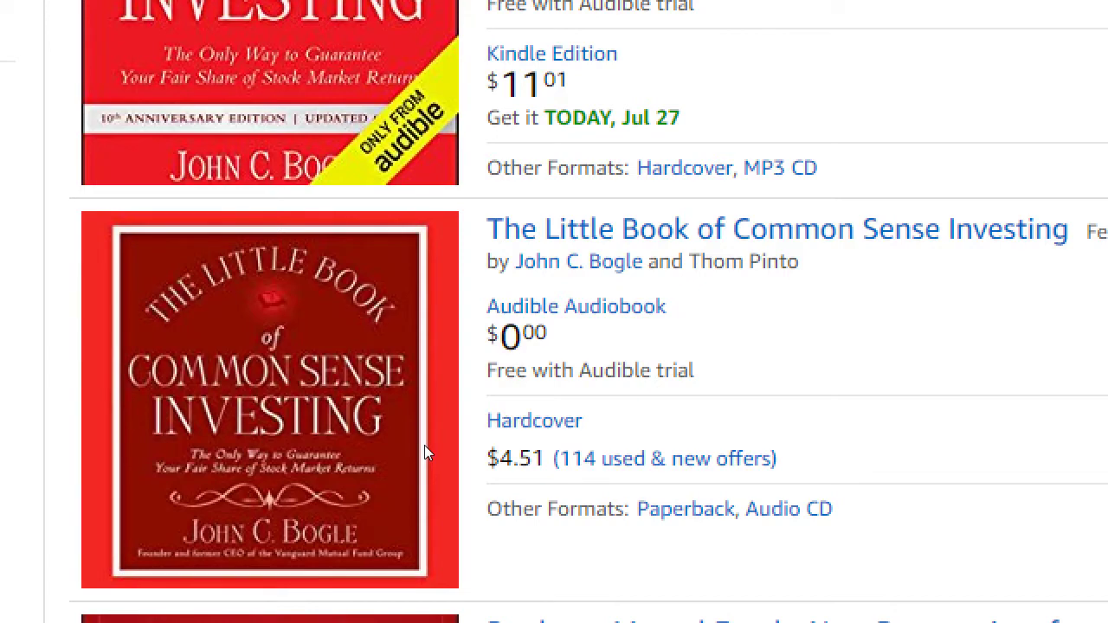
key("super+minus")
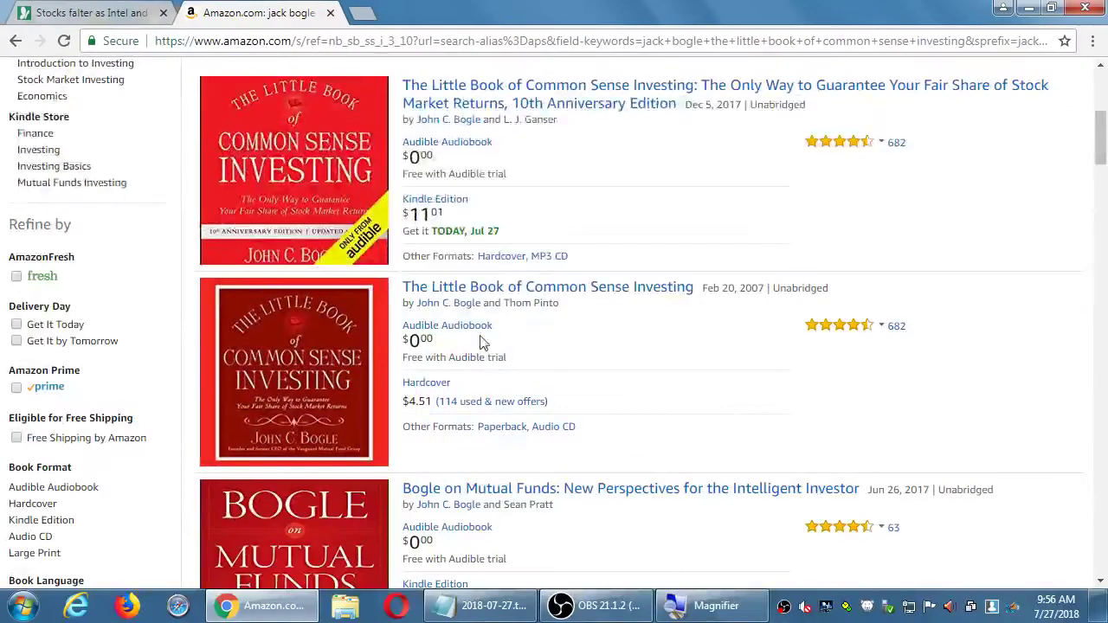
left_click(515, 286)
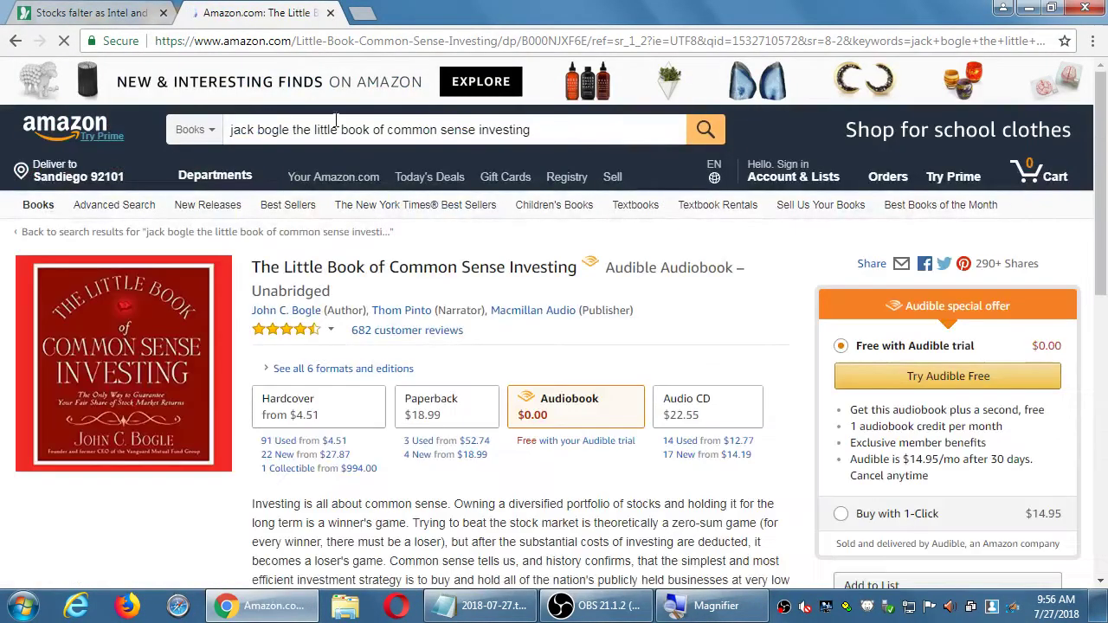
- In the Notepad file 2018-07-27.txt, add the lines "Off topic:" and "Books about investing:" and paste the copied book title below them
left_click(321, 41)
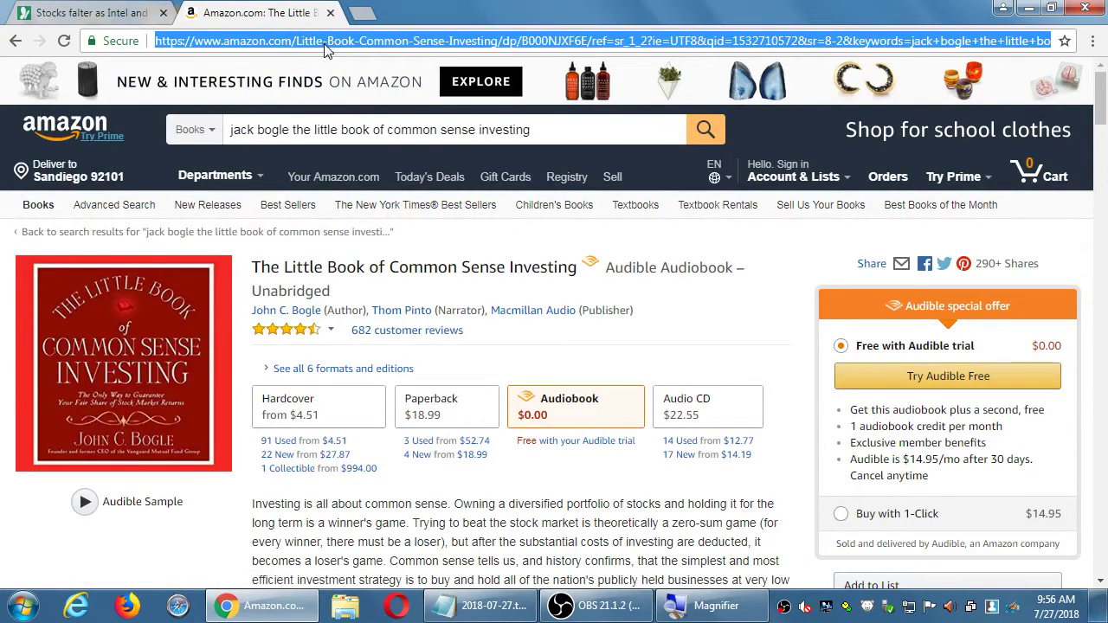
left_click_drag(576, 268, 256, 277)
key("ctrl+c")
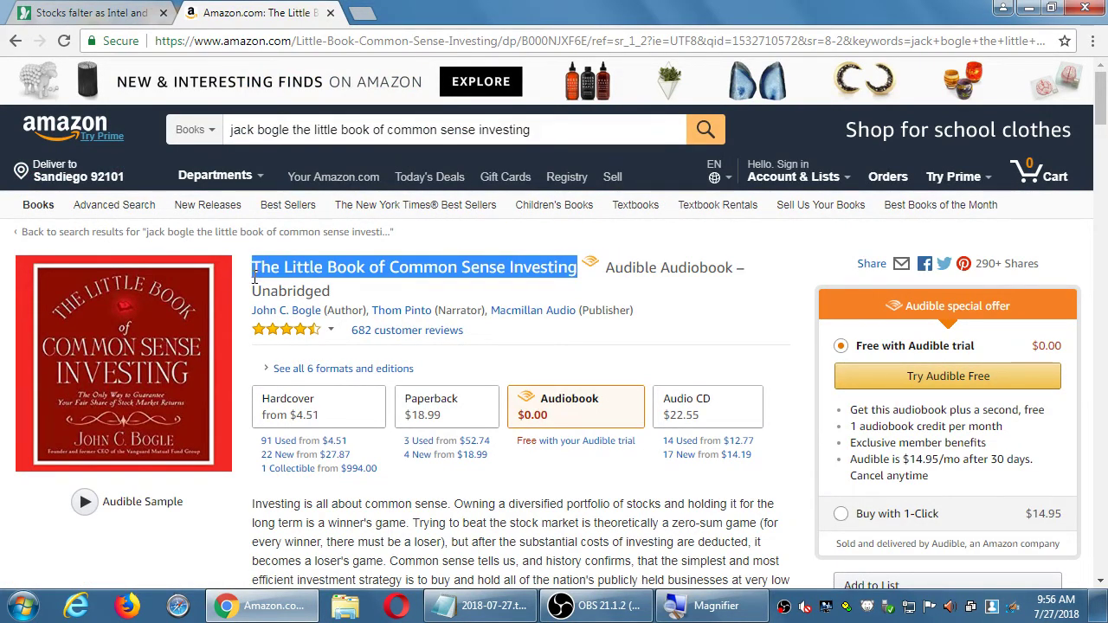
left_click(492, 611)
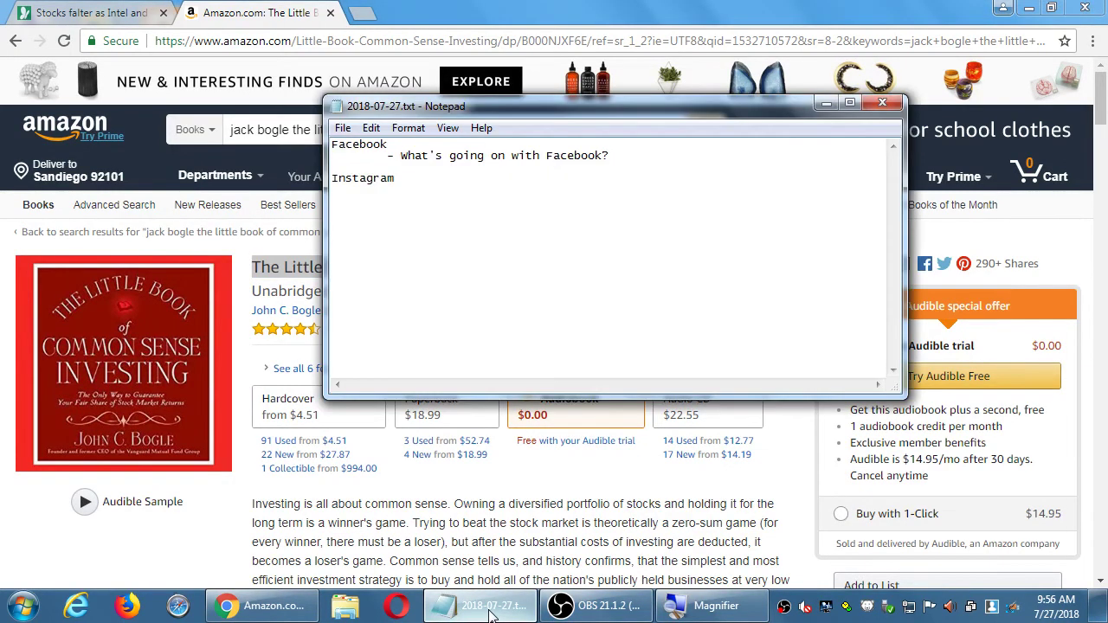
type("Off topic:")
key("Return")
type("Books about investing:")
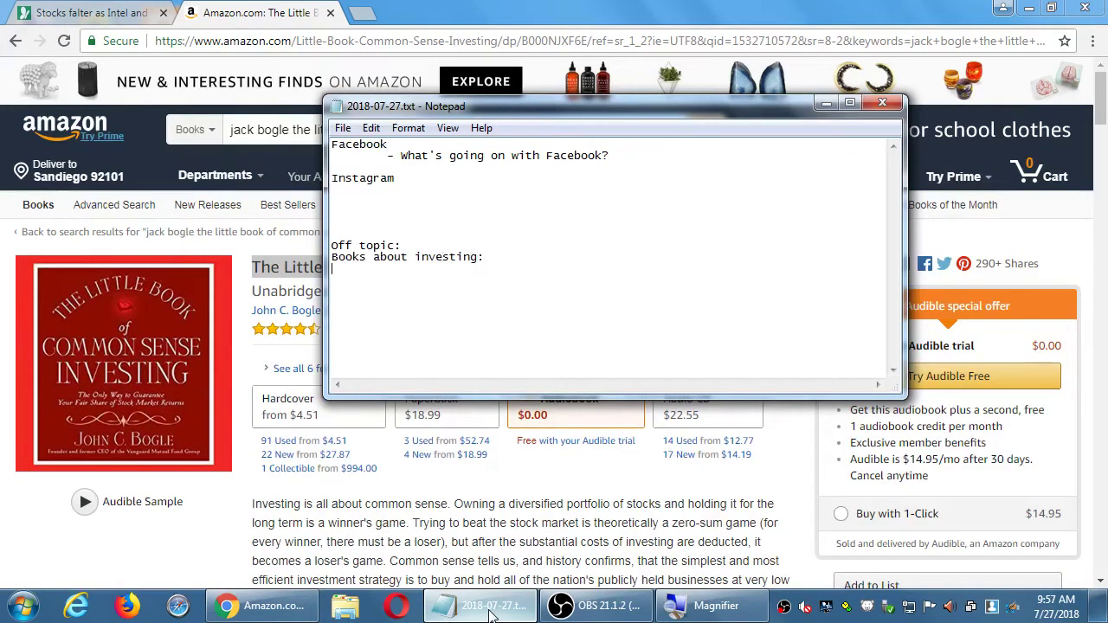
key("ctrl+v")
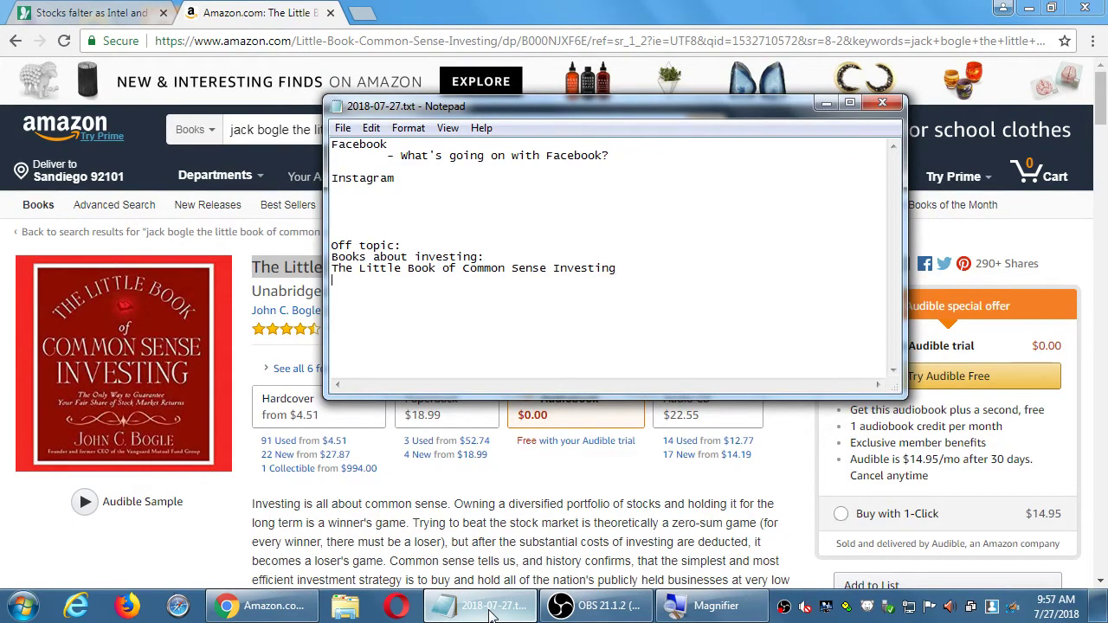
- Copy the product page's web address from the browser and paste it below The Little Book of Common Sense Investing in the Notepad notes
left_click(490, 610)
scroll(477, 460, "down", 3)
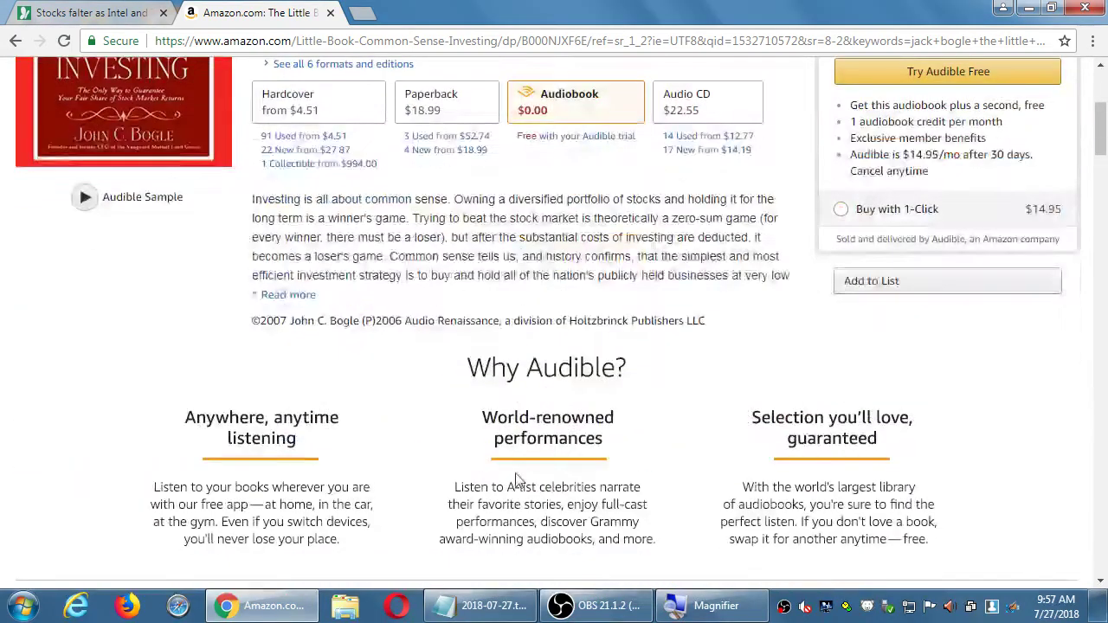
scroll(524, 406, "down", 3)
scroll(526, 410, "up", 7)
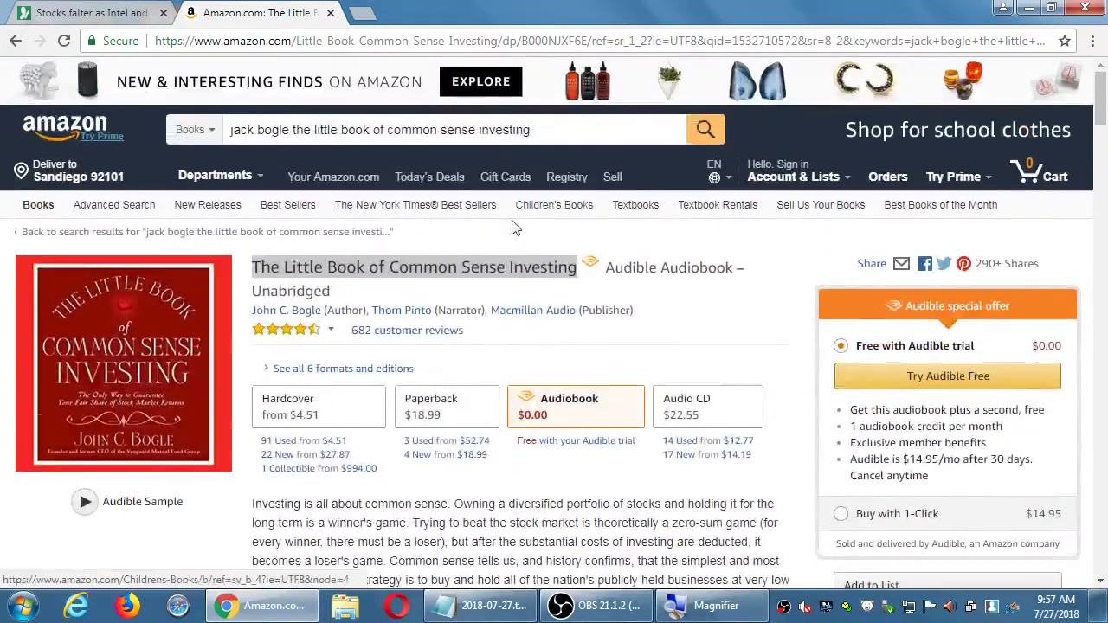
left_click(474, 40)
key("ctrl+c")
key("alt+Tab")
key("ctrl+v")
key("Return")
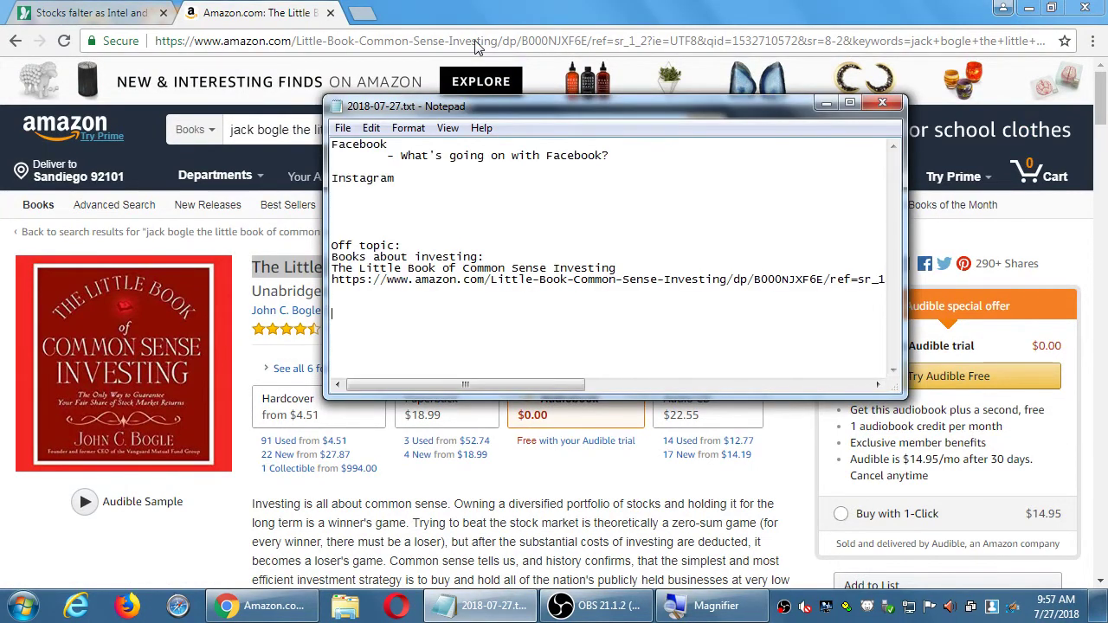
- Return to the browser and search Amazon's books for "malkiel", without the suggested book title
left_click(717, 517)
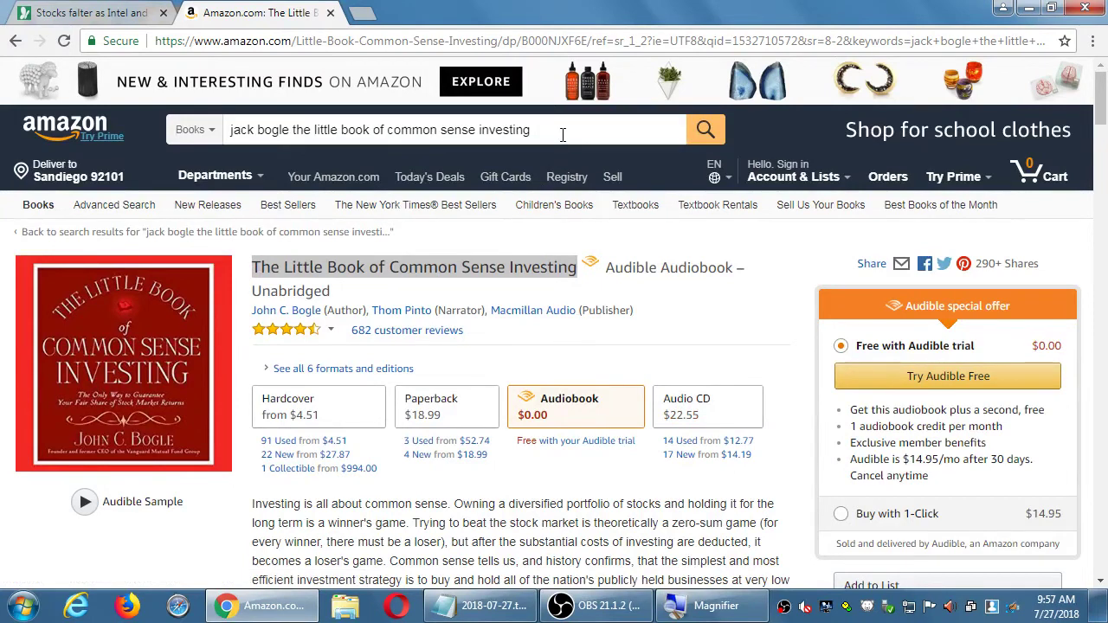
left_click_drag(555, 133, 151, 127)
type("malk")
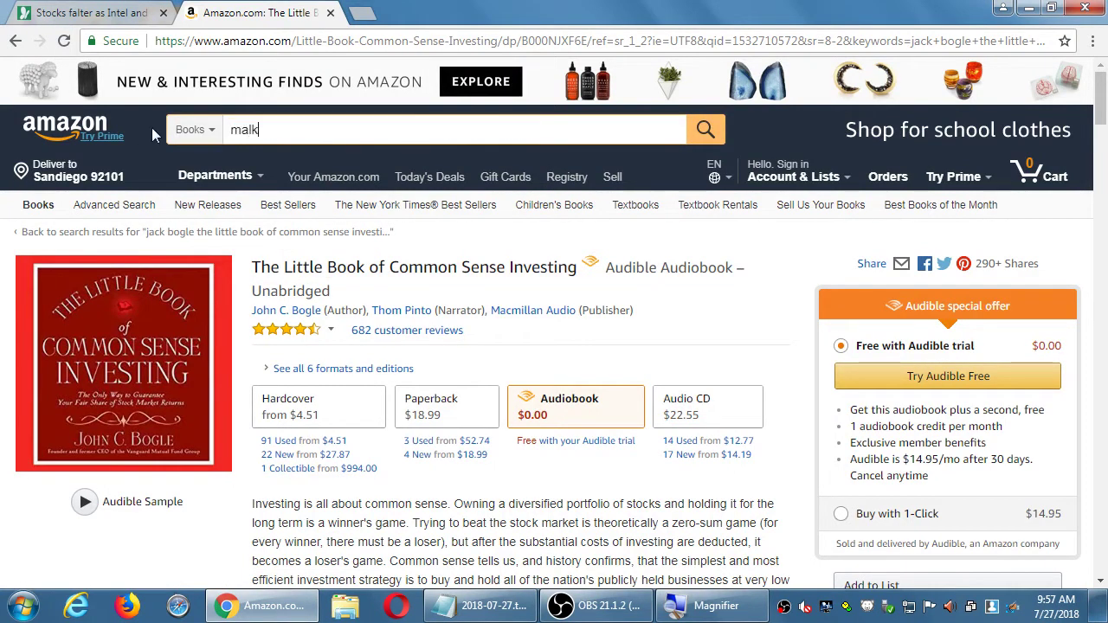
type("i")
key("Down")
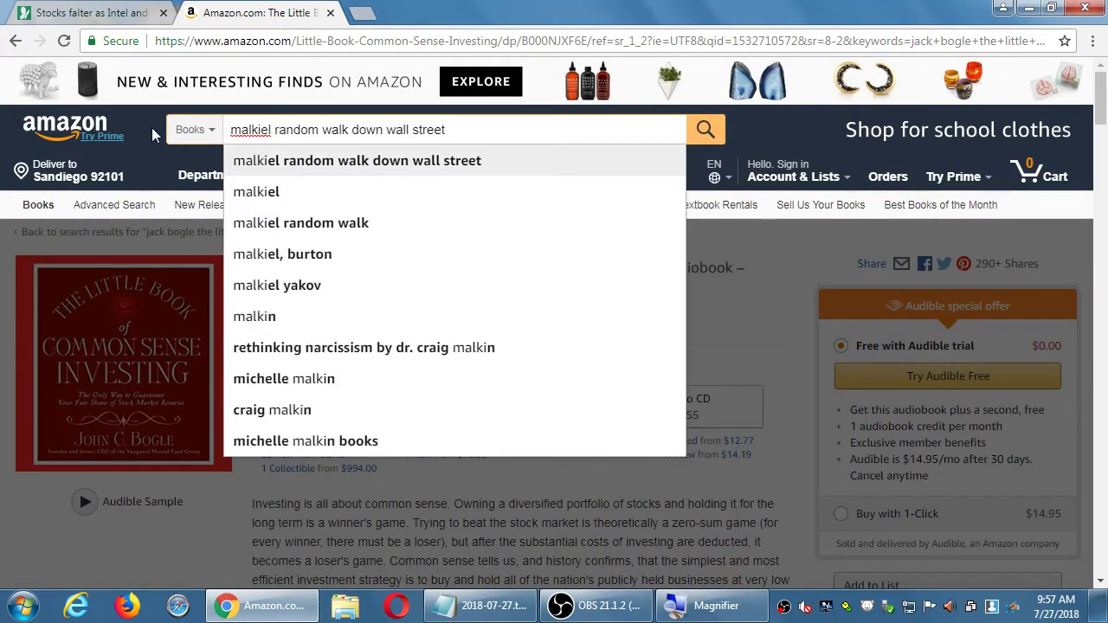
key("BackSpace")
key("BackSpace")
key("BackSpace")
key("BackSpace")
key("BackSpace")
key("BackSpace")
key("BackSpace")
key("BackSpace")
key("BackSpace")
key("BackSpace")
key("BackSpace")
key("BackSpace")
key("BackSpace")
key("BackSpace")
key("BackSpace")
key("BackSpace")
key("BackSpace")
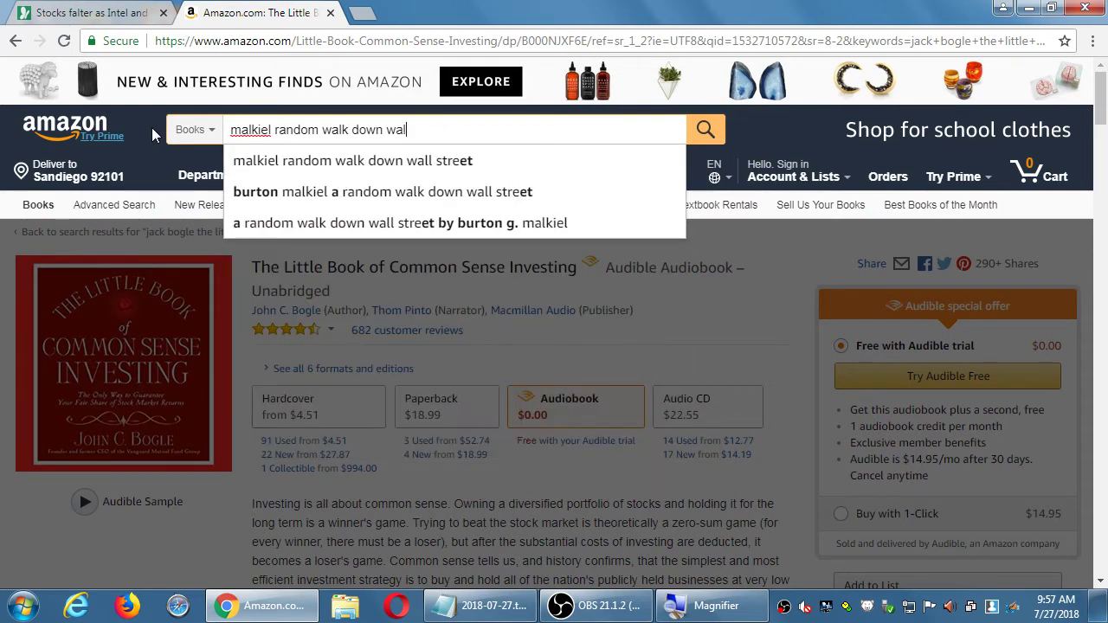
key("BackSpace")
key("BackSpace")
key("BackSpace")
key("BackSpace")
key("BackSpace")
key("BackSpace")
key("BackSpace")
key("BackSpace")
key("BackSpace")
key("BackSpace")
key("BackSpace")
key("BackSpace")
key("BackSpace")
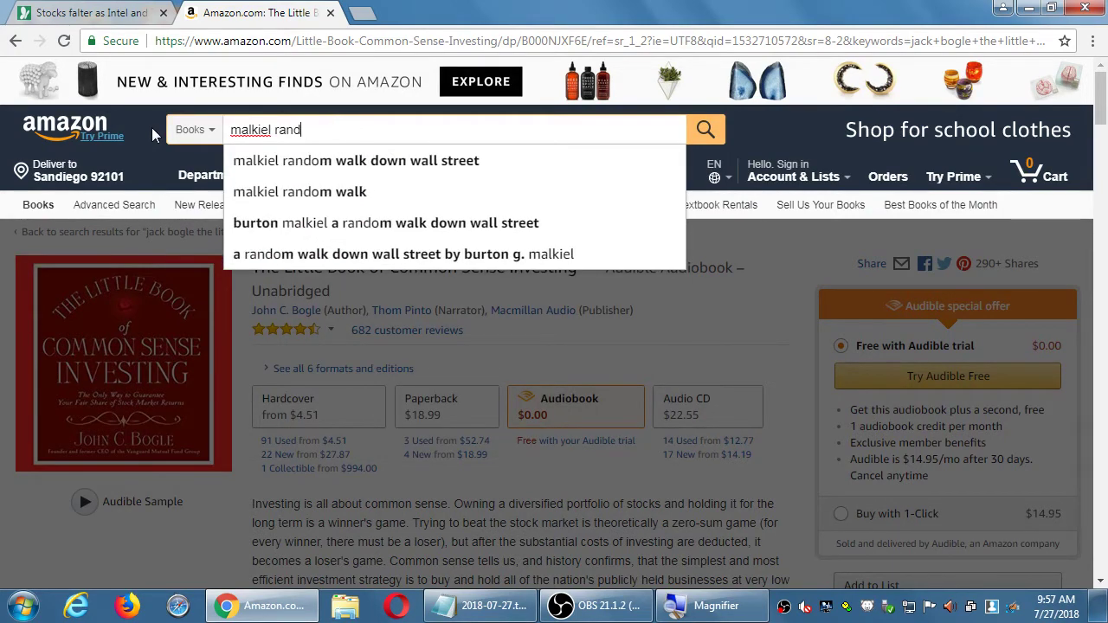
key("BackSpace")
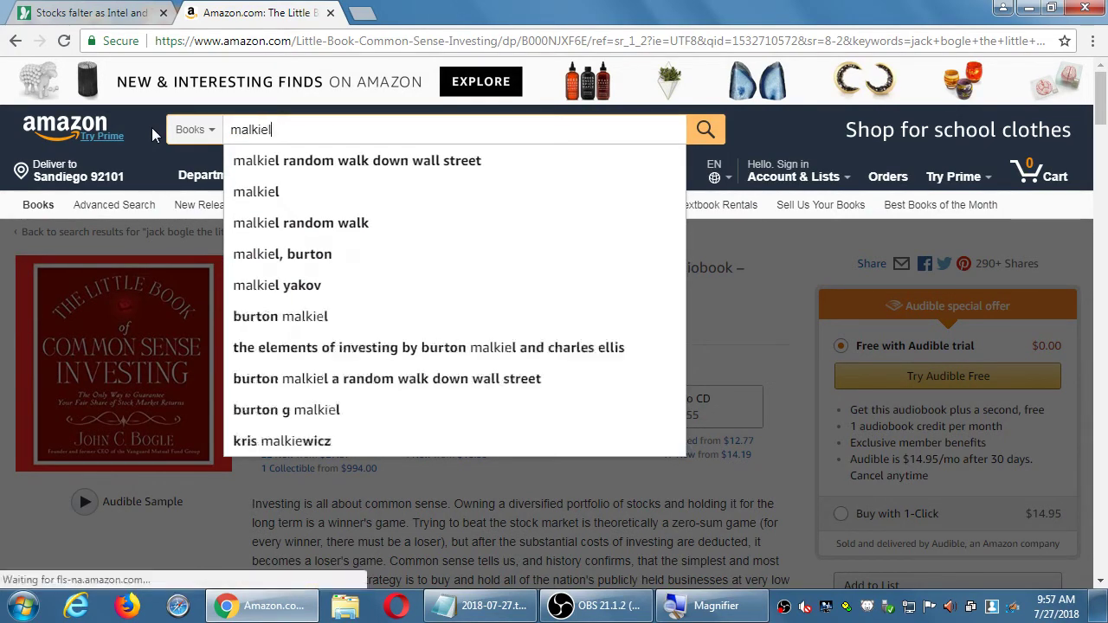
key("Return")
- Open The Elements of Investing: Easy Lessons for Every Investor from the results and copy its title into the Notepad notes
scroll(559, 413, "down", 3)
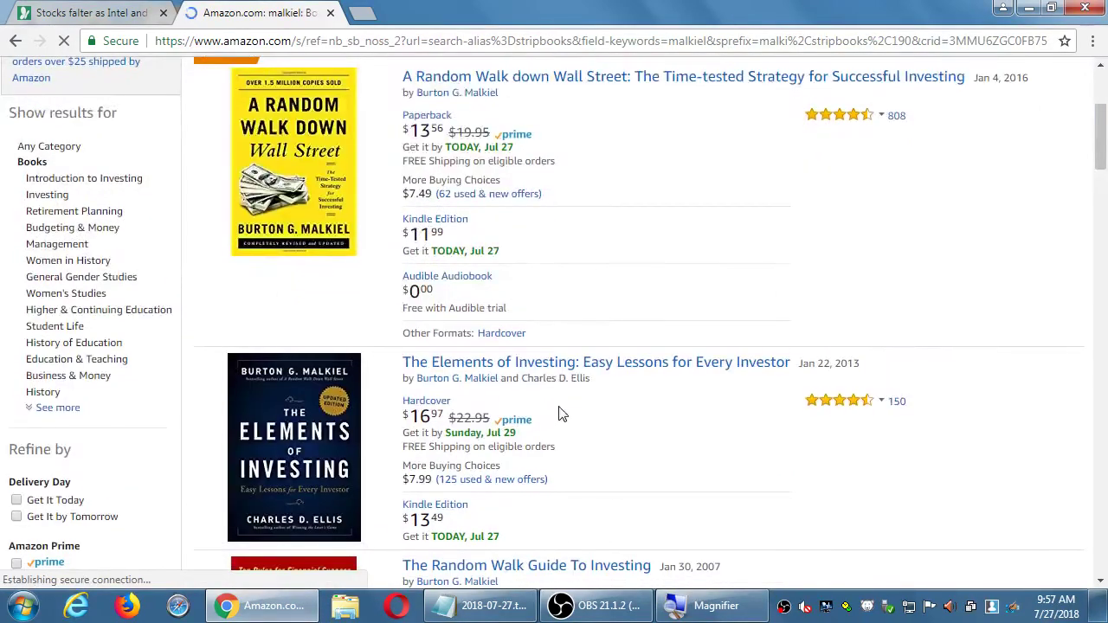
scroll(559, 413, "down", 1)
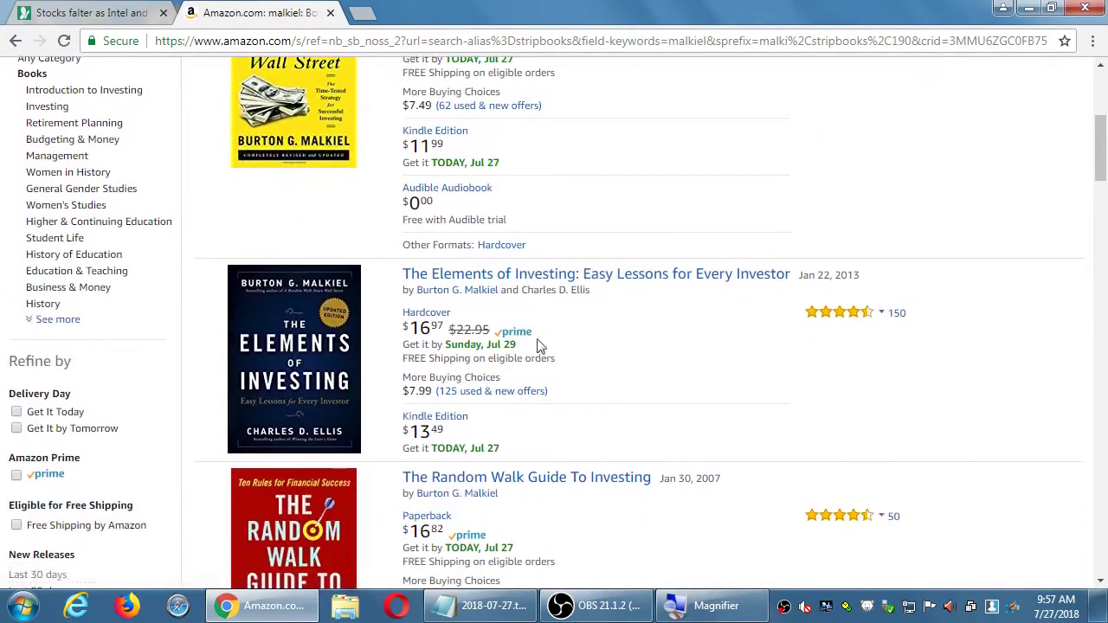
left_click(557, 283)
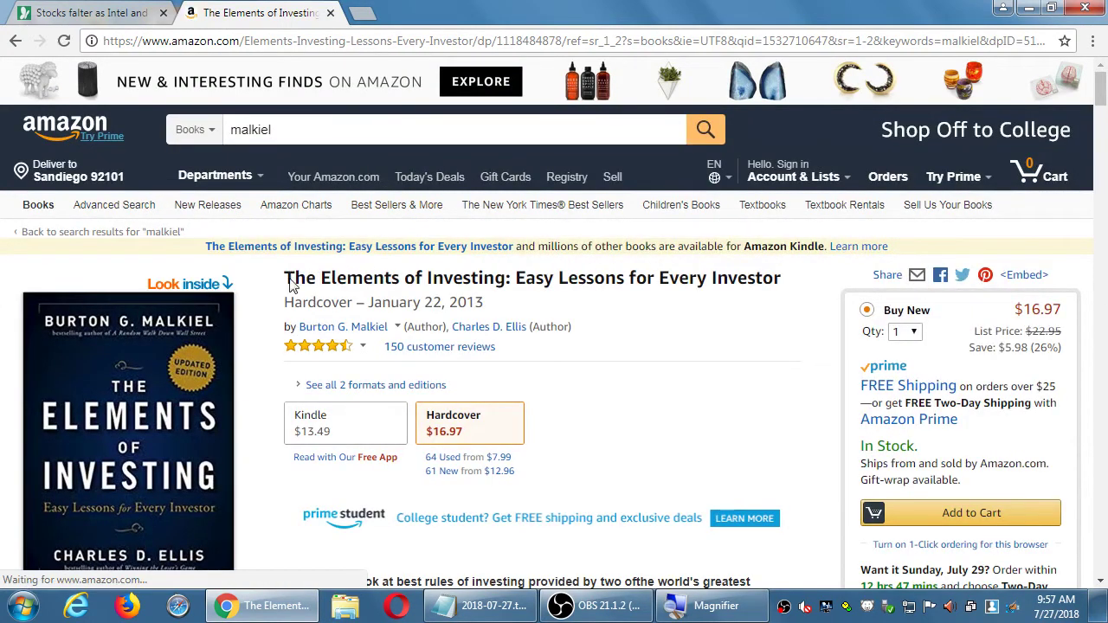
left_click_drag(288, 277, 783, 288)
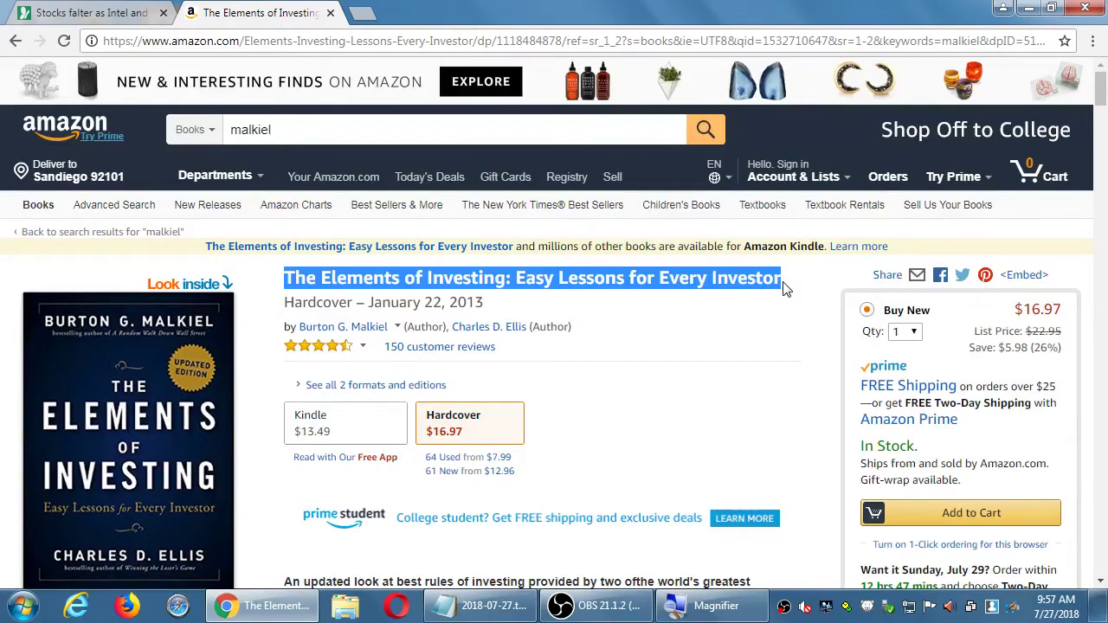
left_click(493, 606)
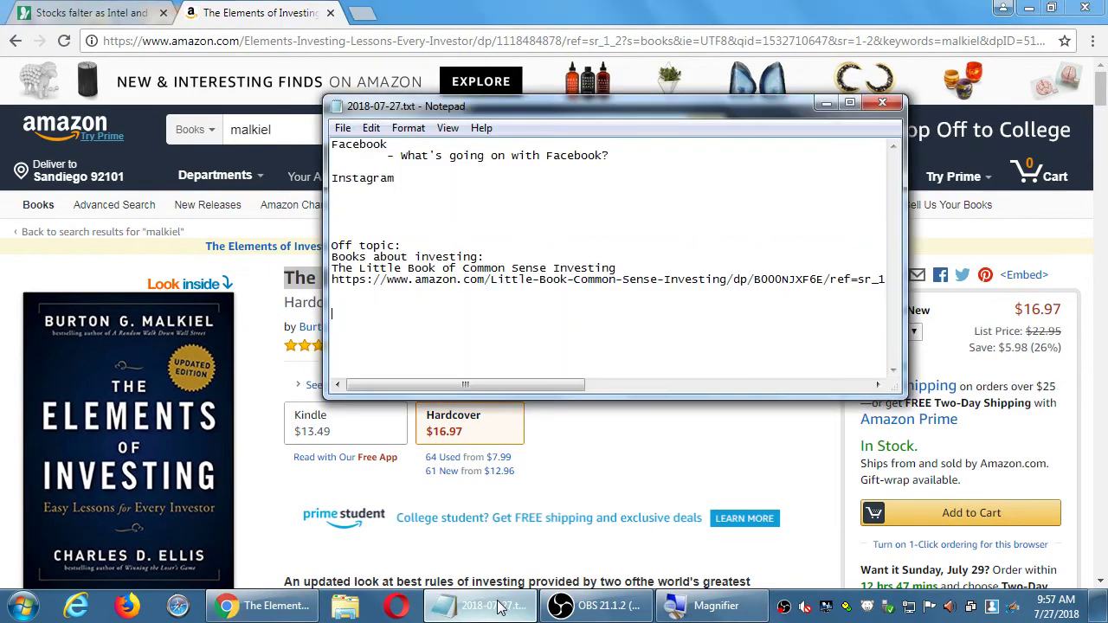
key("ctrl+v")
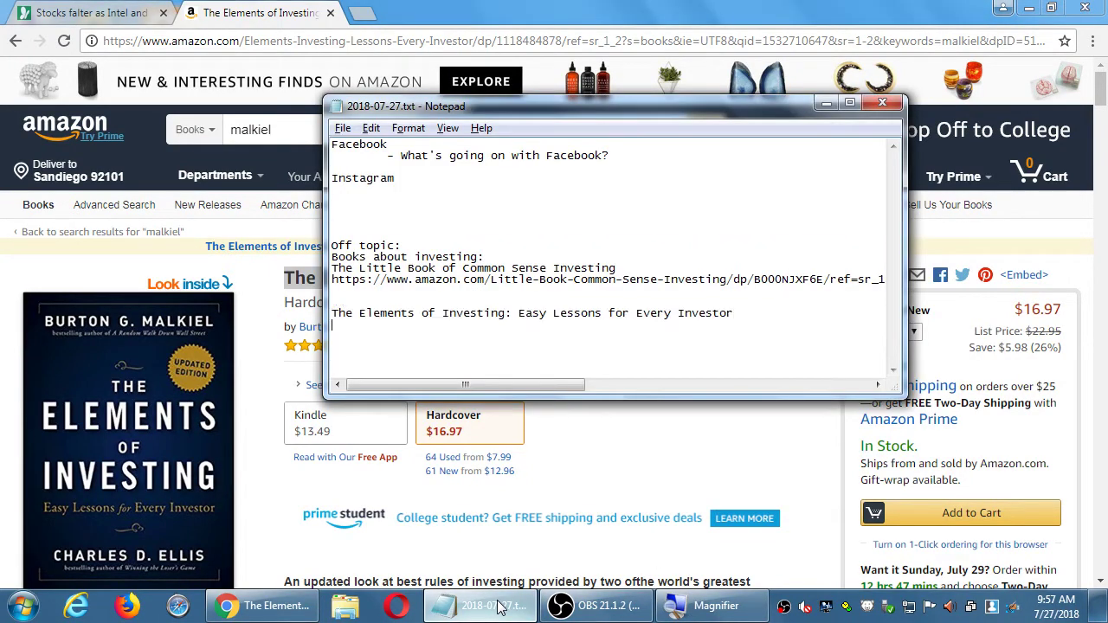
- Copy the web address of The Elements of Investing product page and switch back to the Notepad notes
left_click(498, 606)
left_click(406, 41)
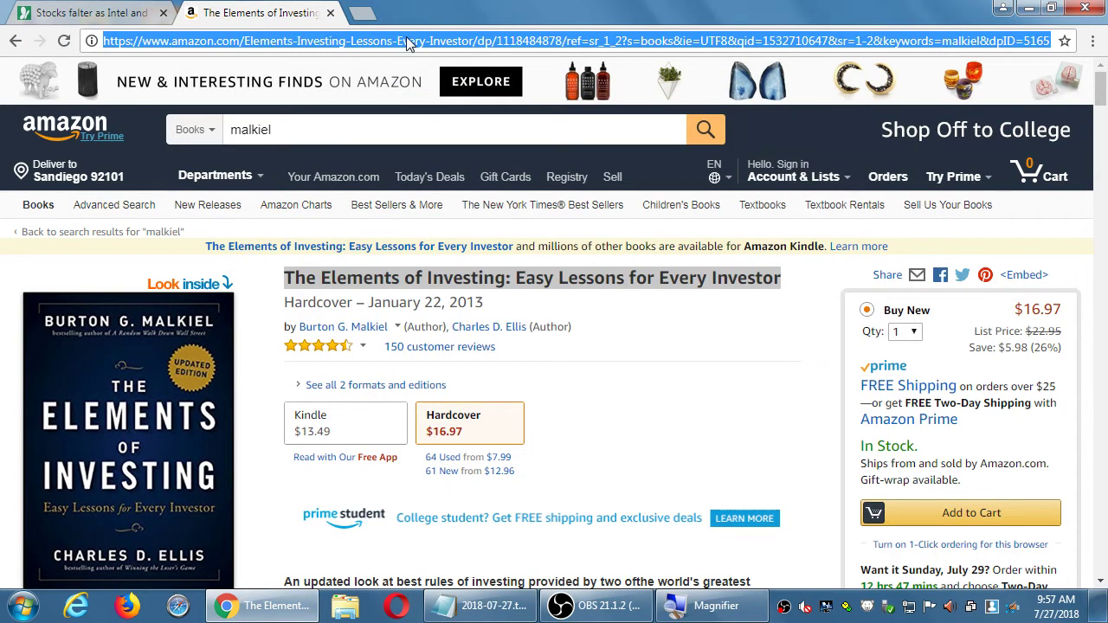
key("ctrl+c")
key("alt+Tab")
key("ctrl+v")
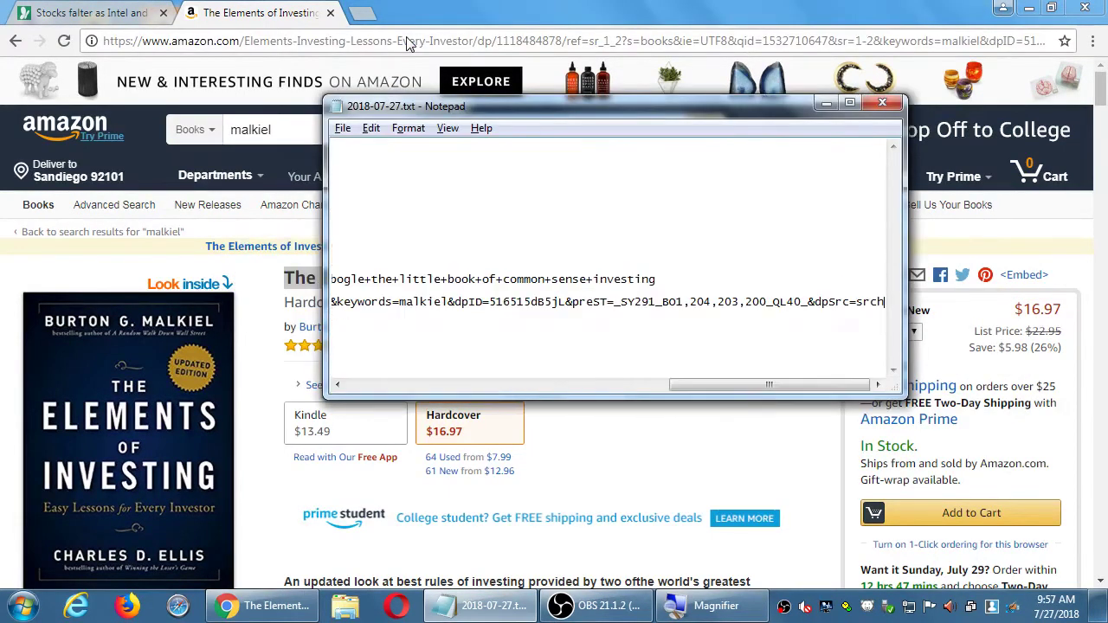
key("Home")
key("shift+End")
key("Delete")
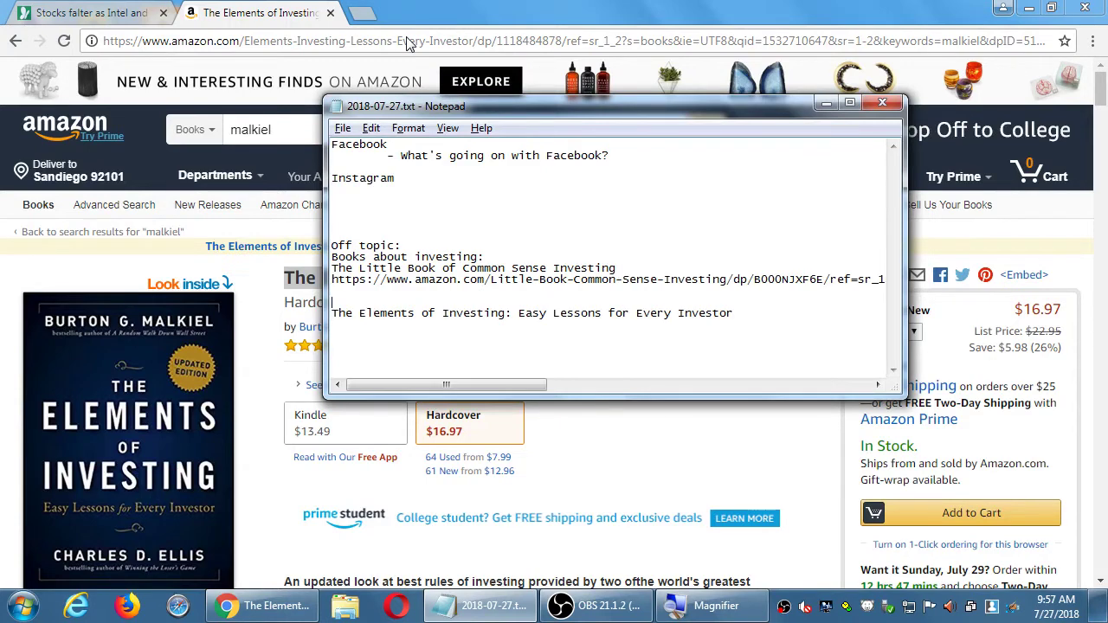
- Paste the copied address on the line below The Elements of Investing title and move the notes window off the book details
key("ctrl+v")
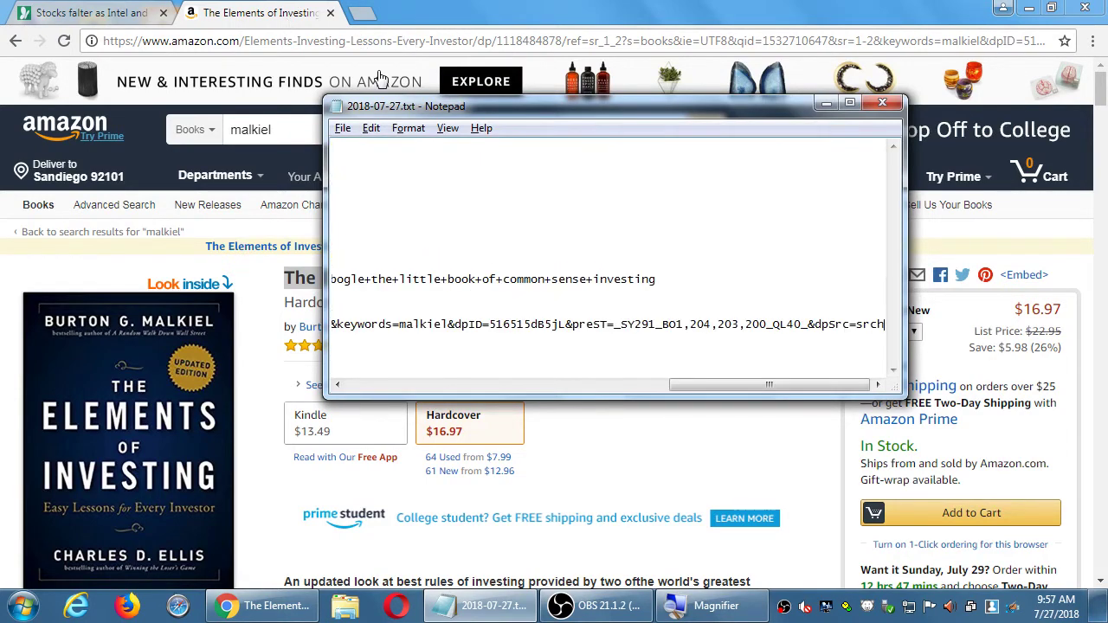
left_click_drag(408, 111, 671, 108)
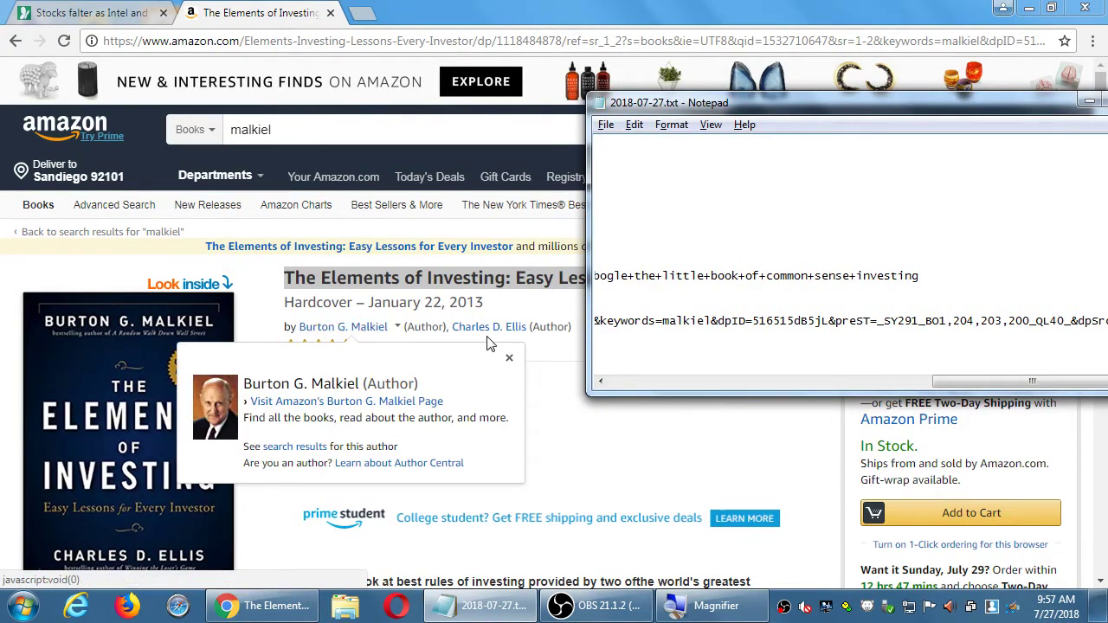
- Look through the description and related books on The Elements of Investing product page, and return to its beginning
left_click(539, 358)
scroll(539, 357, "down", 6)
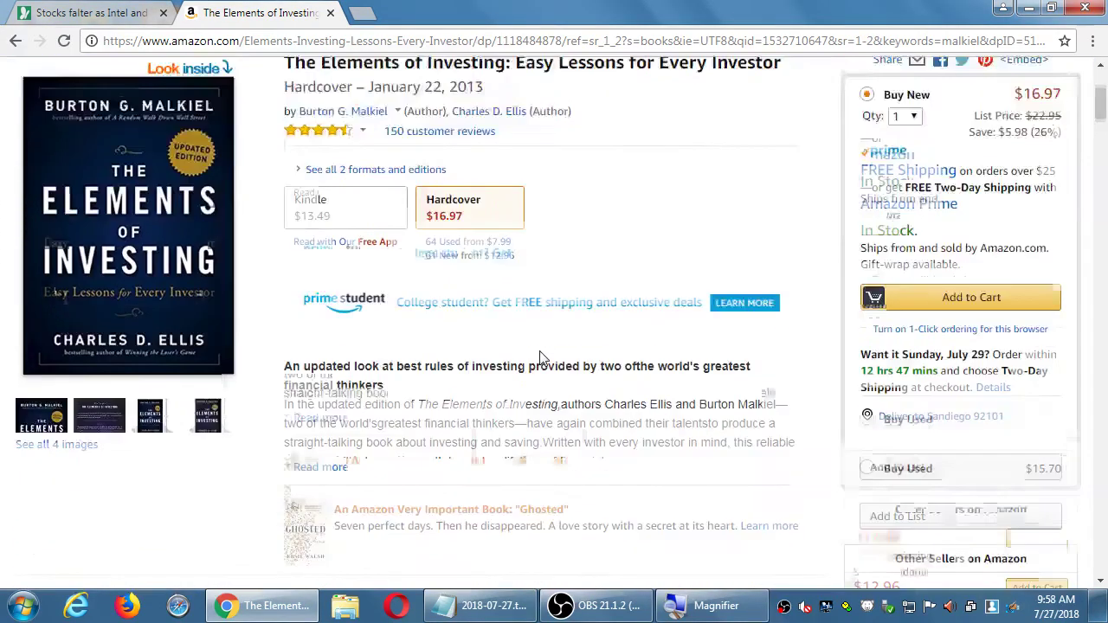
scroll(539, 358, "down", 6)
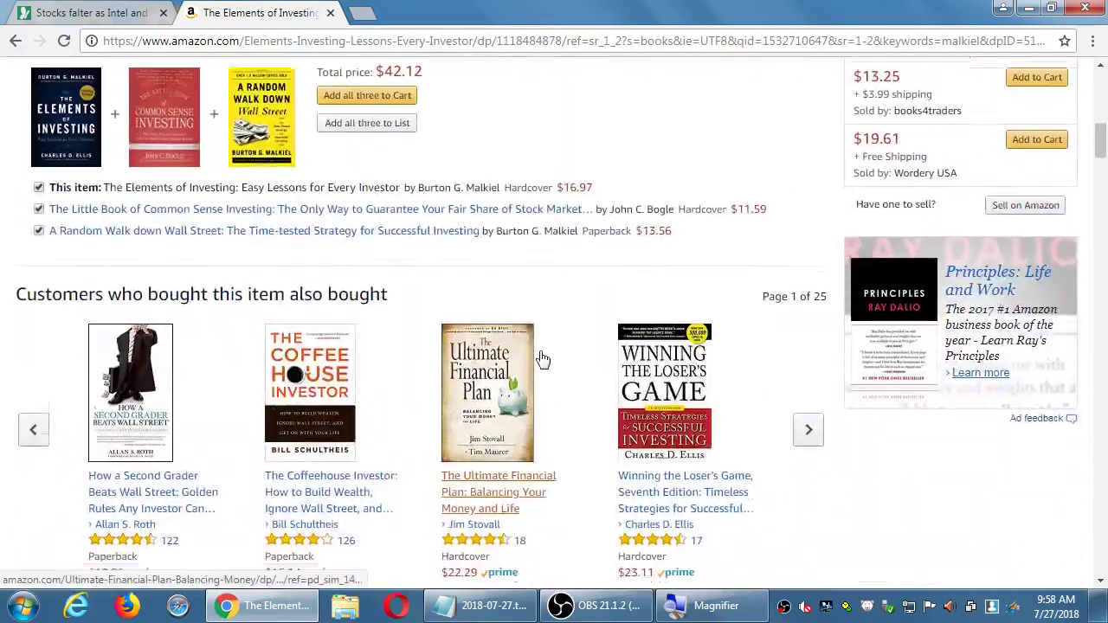
scroll(541, 358, "down", 3)
scroll(540, 358, "up", 15)
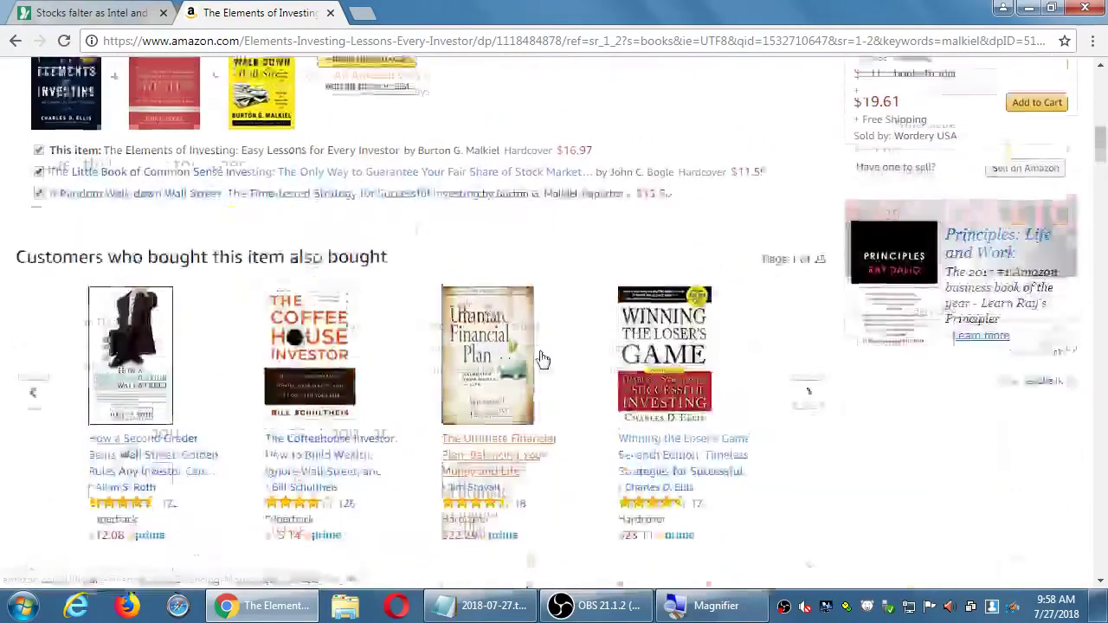
- Search Amazon's books for "investing 5" and look through the results
left_click_drag(454, 130, 223, 151)
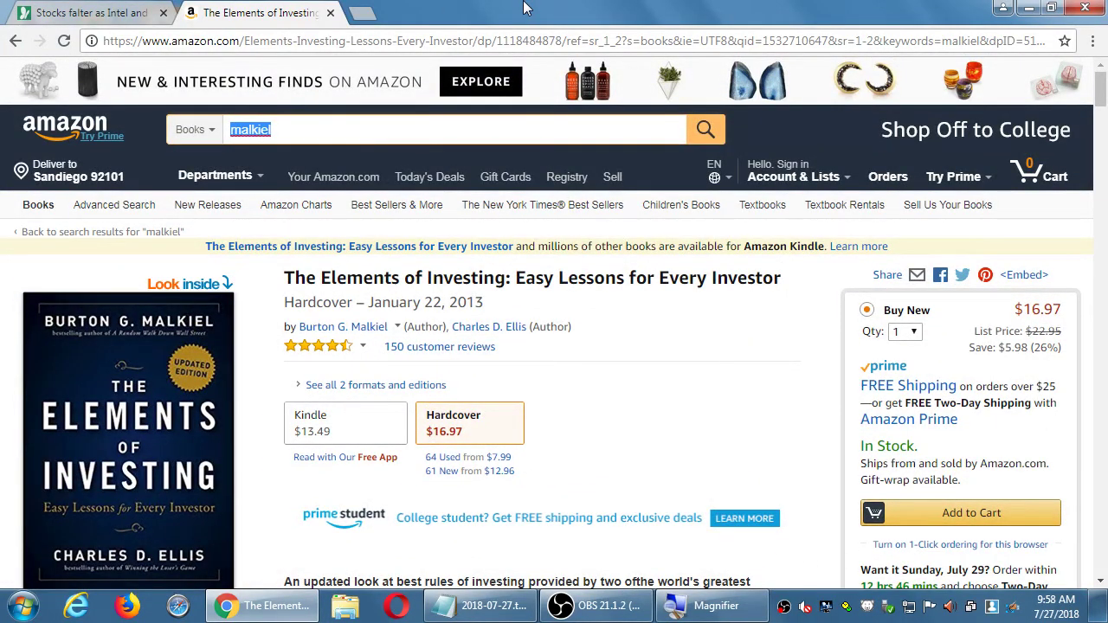
type("investing 5")
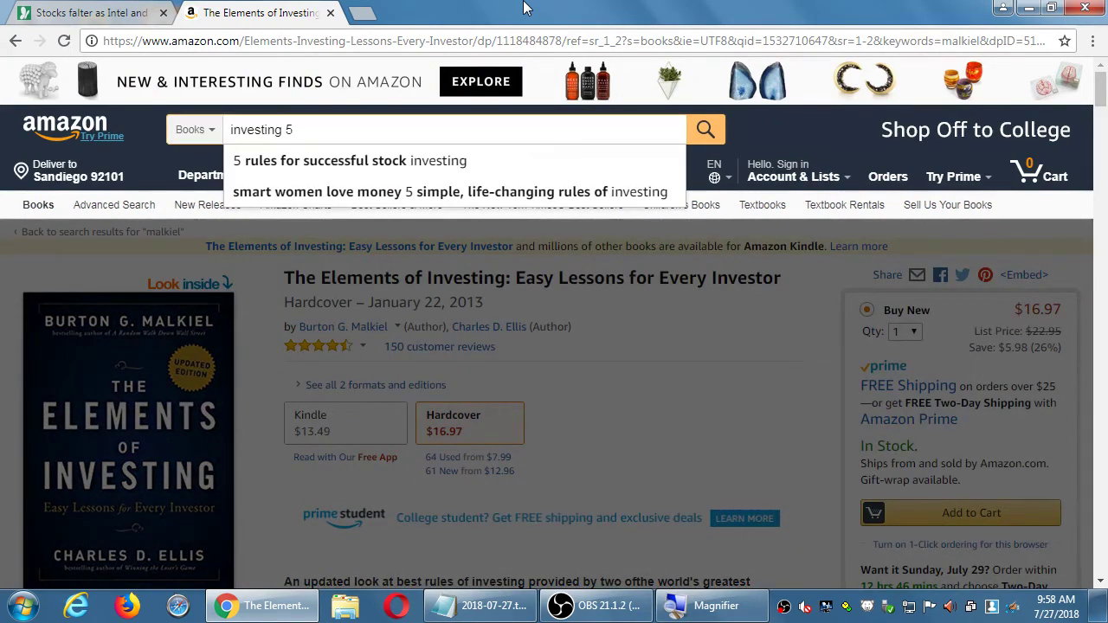
key("Return")
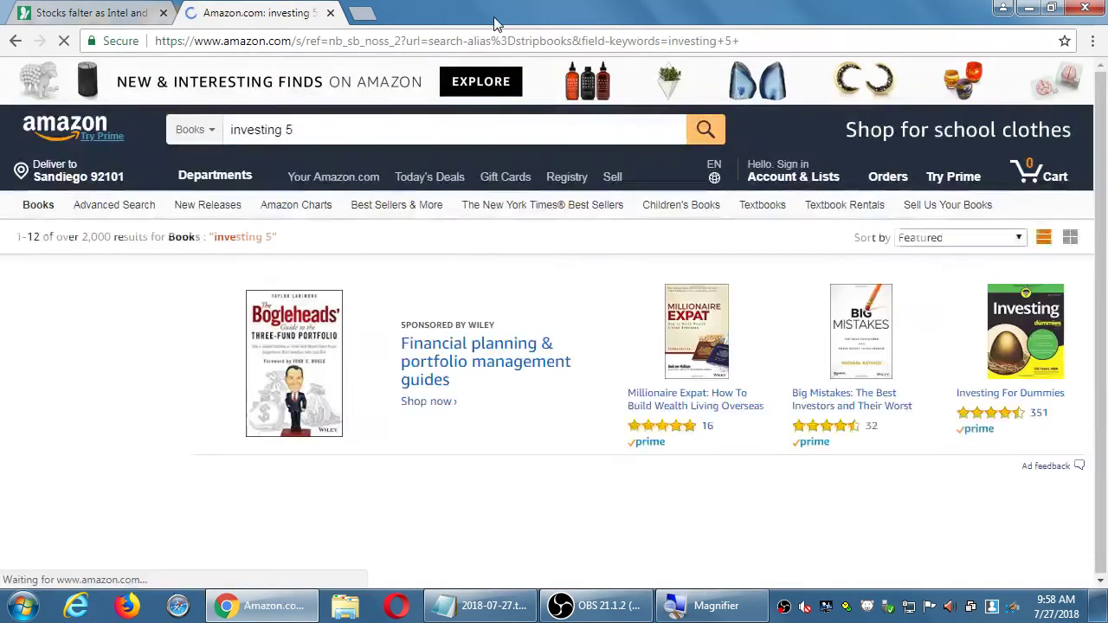
scroll(555, 291, "down", 9)
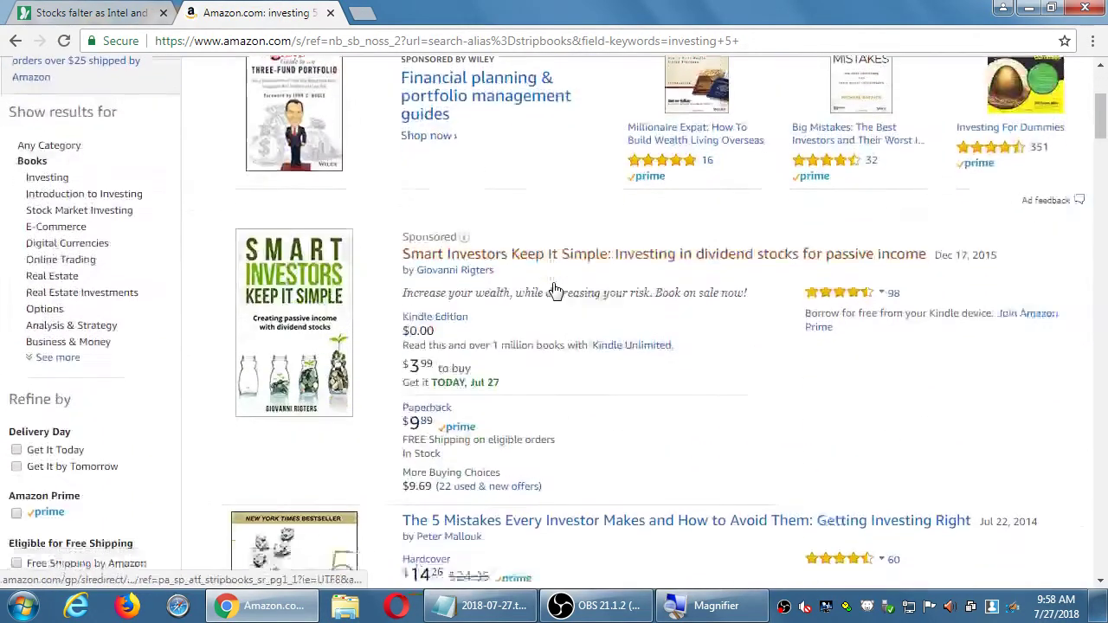
- Open the product page of The 5 Mistakes Every Investor Makes and add its full title as a new entry in the Notepad notes
scroll(556, 291, "up", 1)
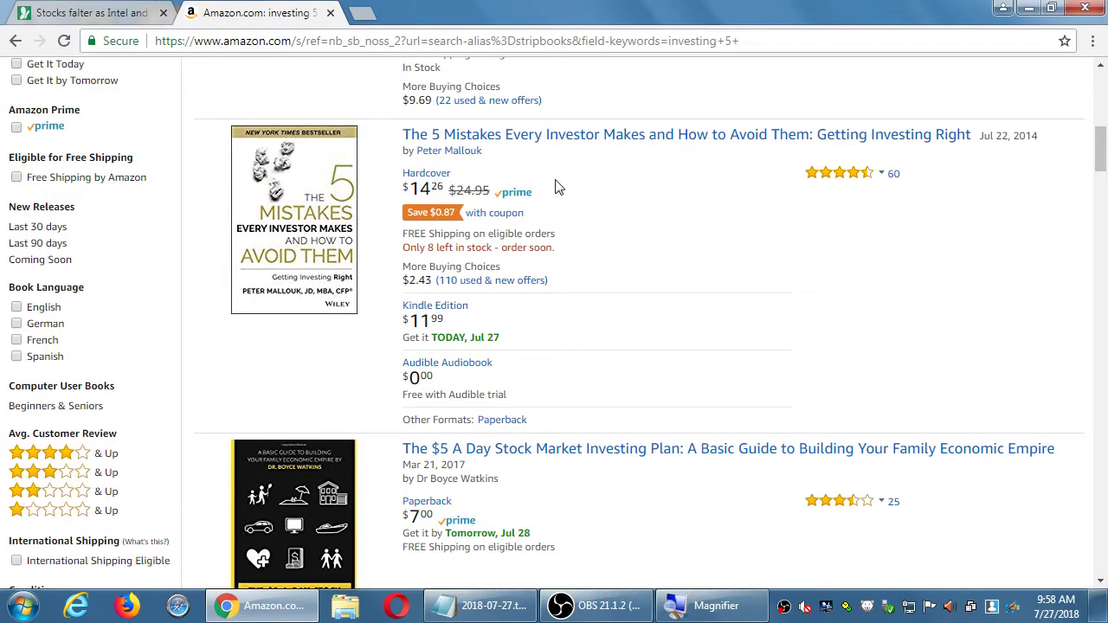
left_click(580, 139)
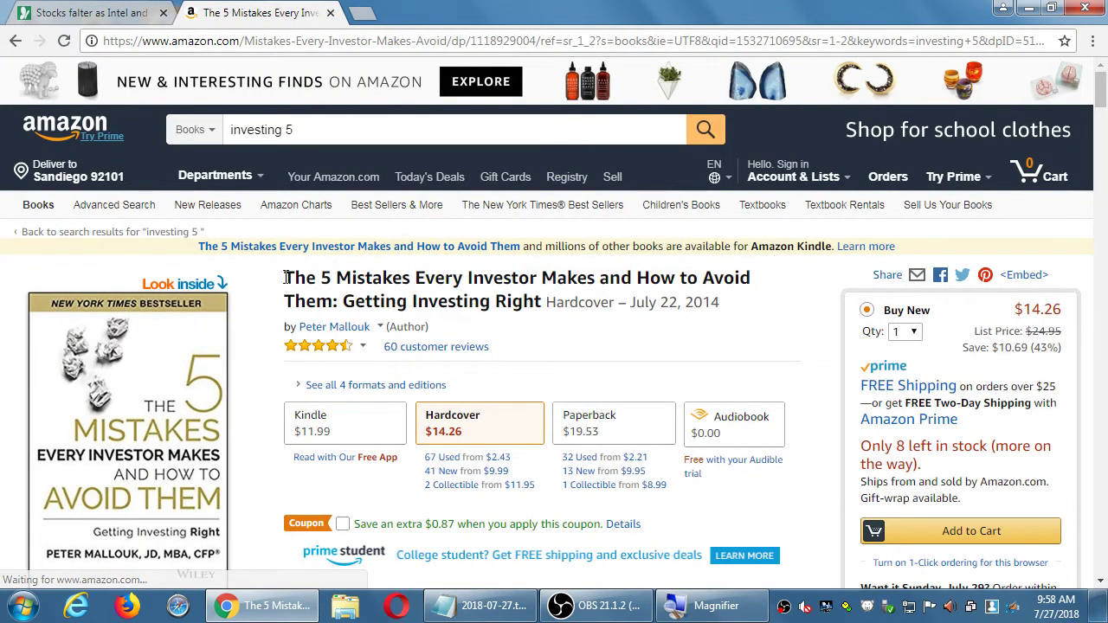
left_click_drag(285, 277, 541, 302)
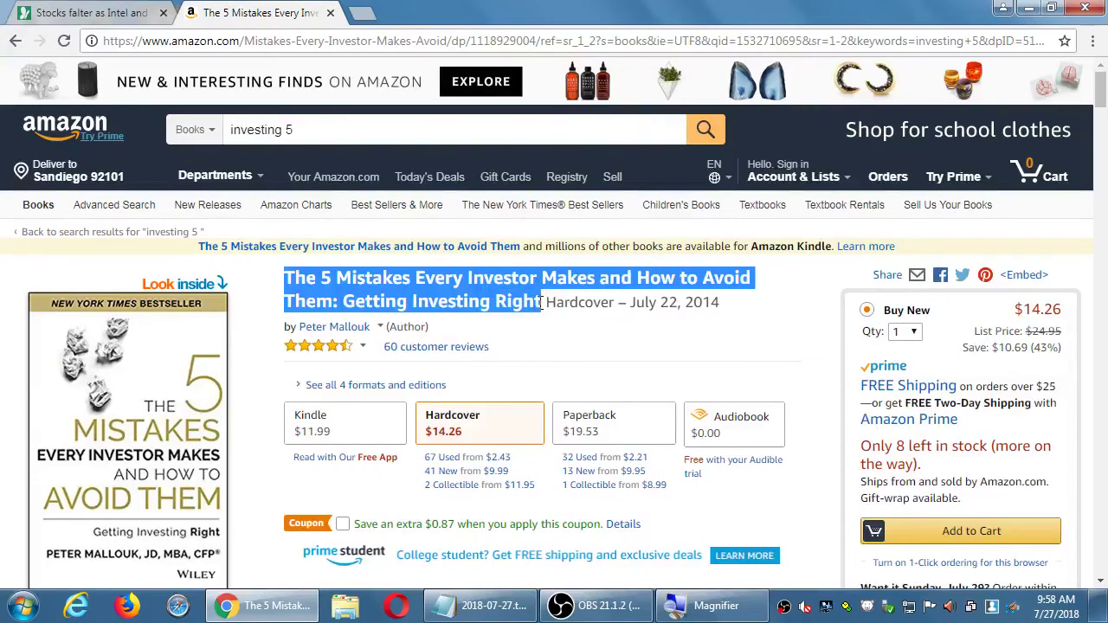
left_click(509, 606)
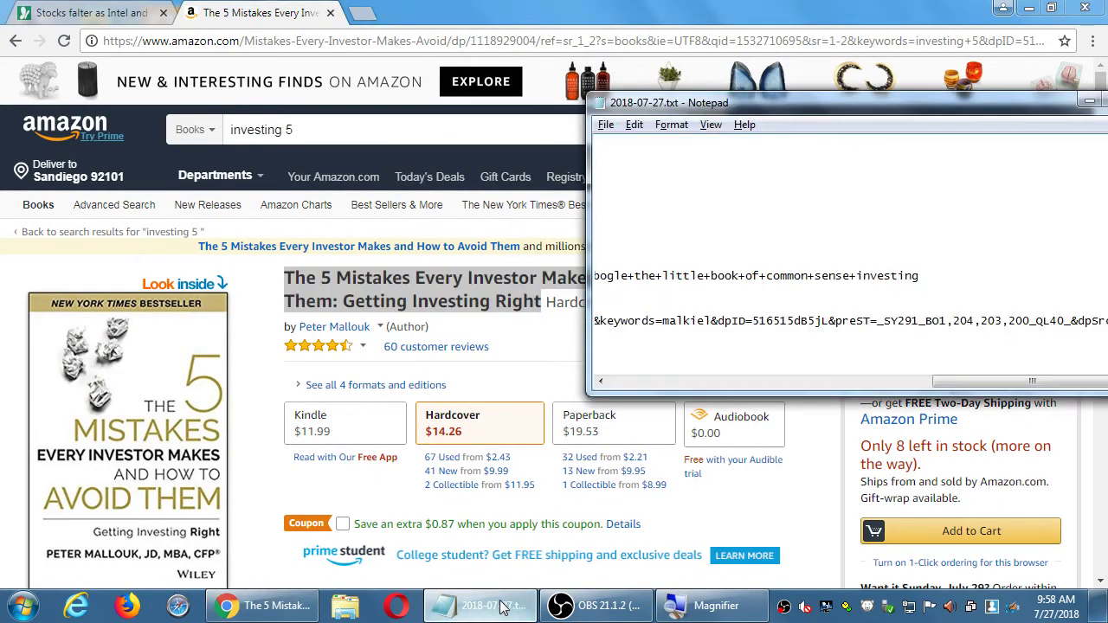
key("Return")
key("Return")
key("ctrl+v")
key("Return")
- Copy the web address of The 5 Mistakes product page and paste it on the line below its title in the notes
key("alt+Tab")
scroll(606, 471, "down", 2)
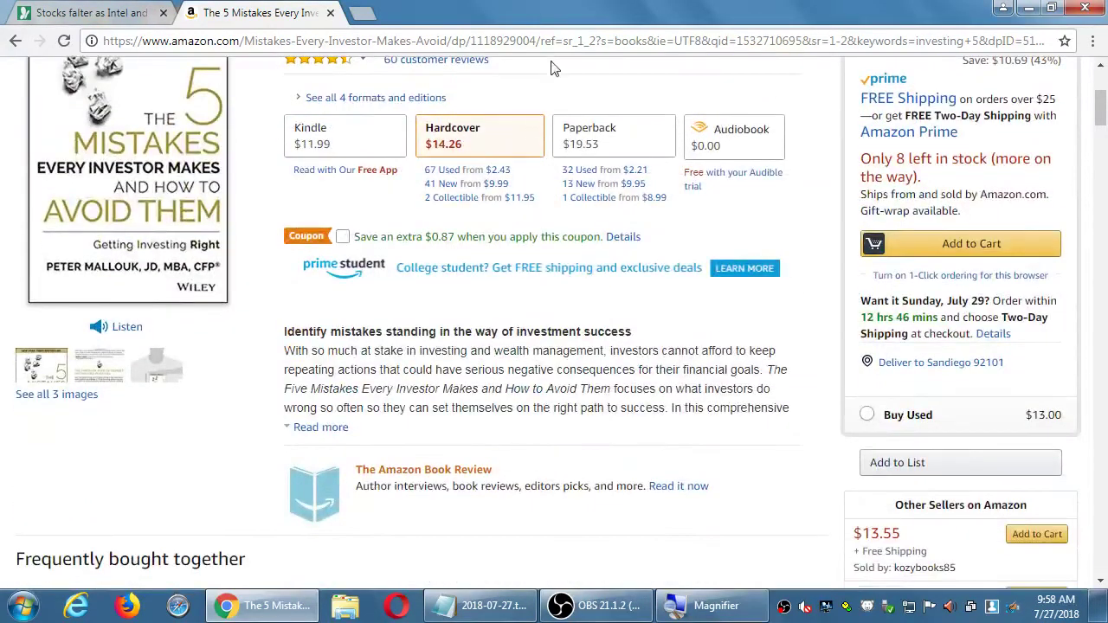
left_click(557, 41)
key("ctrl+c")
key("alt+Tab")
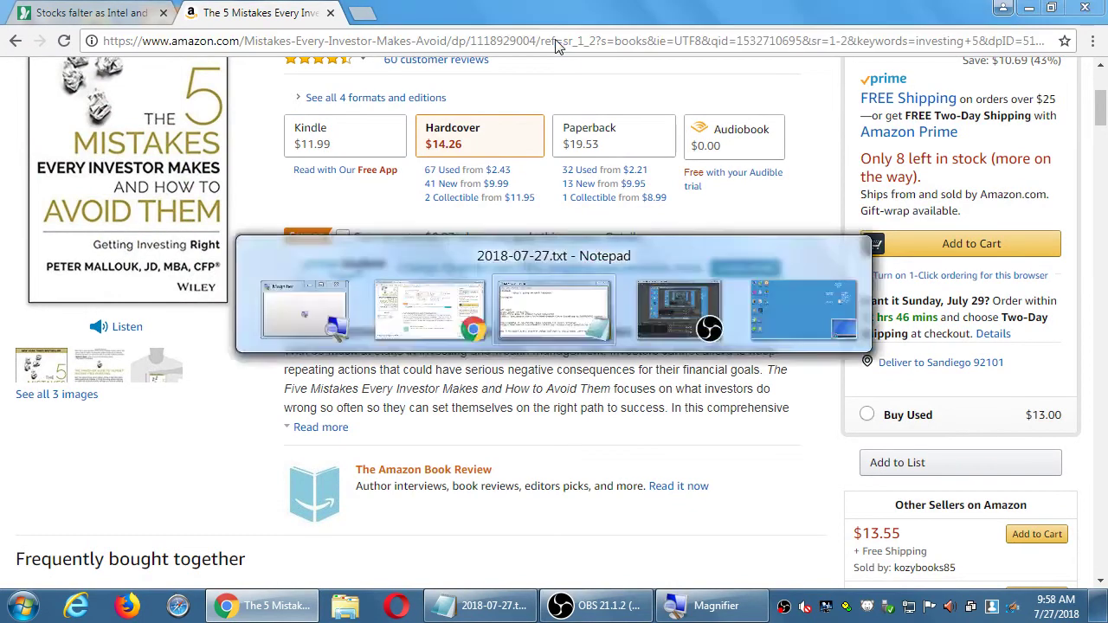
key("Return")
key("ctrl+v")
key("ctrl+Home")
key("ctrl+End")
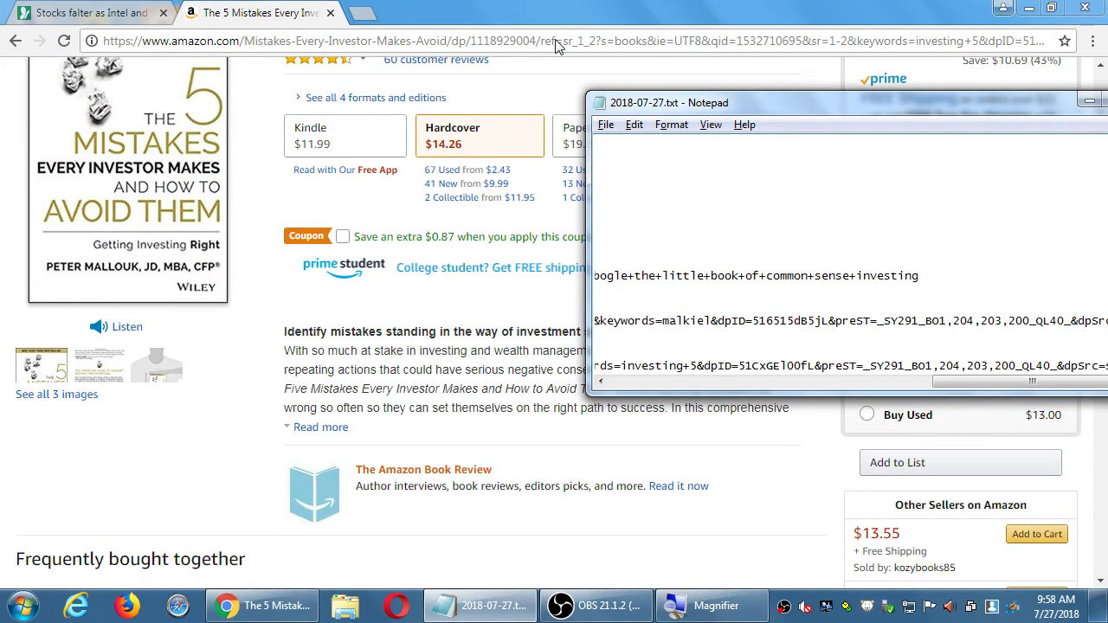
key("ctrl+Home")
scroll(556, 46, "down", 1)
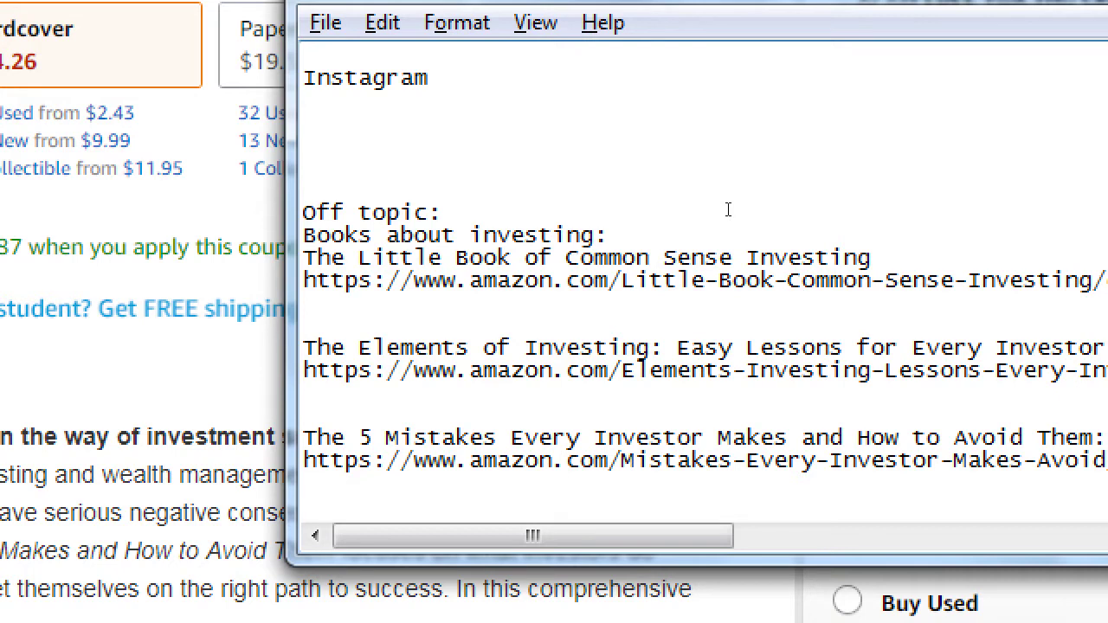
key("Up")
key("Up")
key("Up")
key("Up")
key("Up")
key("Up")
key("Up")
key("Up")
key("Up")
key("Up")
key("Up")
key("Up")
key("Up")
key("Up")
type("http://investorjunkie.com")
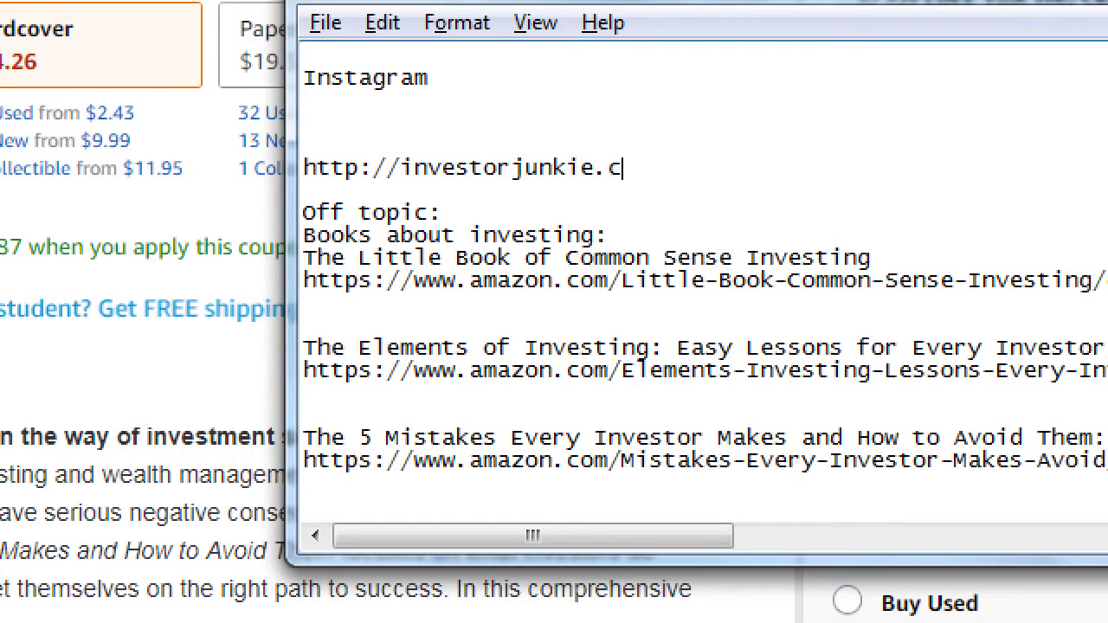
key("Return")
type("http://")
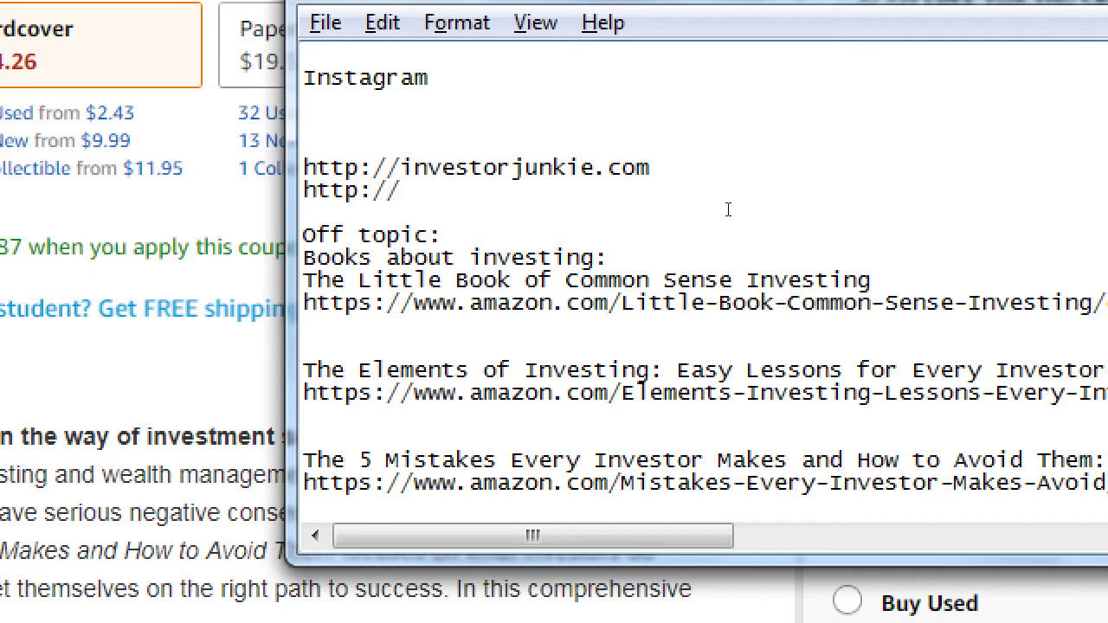
type("seekingalpha.co")
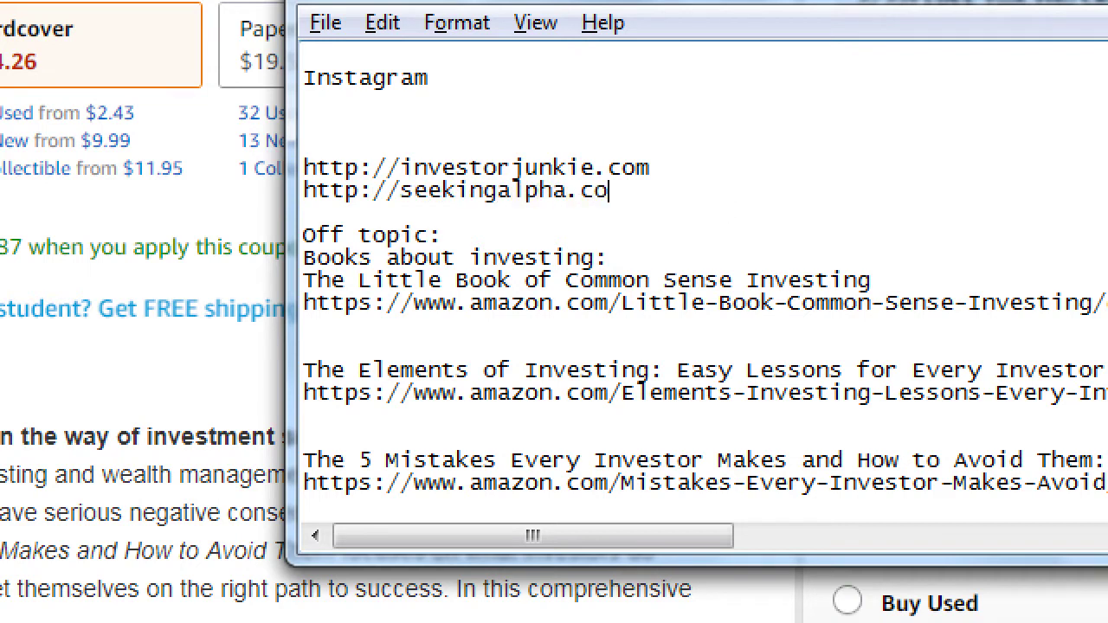
type("m")
- Move the investorjunkie.com and seekingalpha.com lines to the end of the notes, below the book entries
key("Up")
key("Up")
key("Down")
key("shift+Down")
key("shift+Down")
key("ctrl+x")
key("ctrl+End")
key("ctrl+v")
key("BackSpace")
type("http://n")
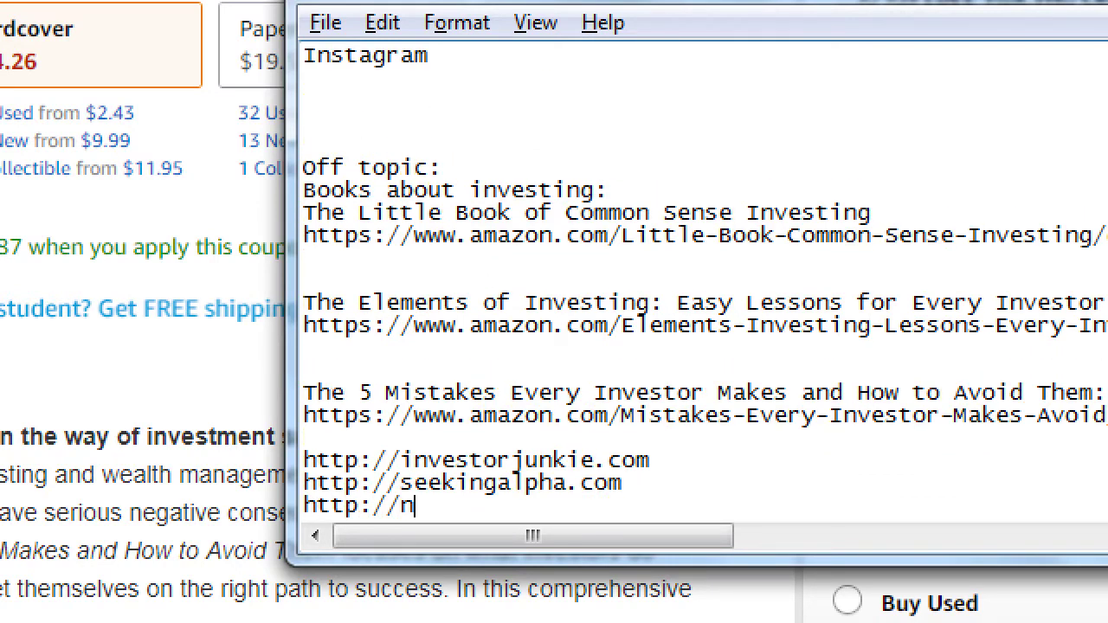
type("erdwallet.com")
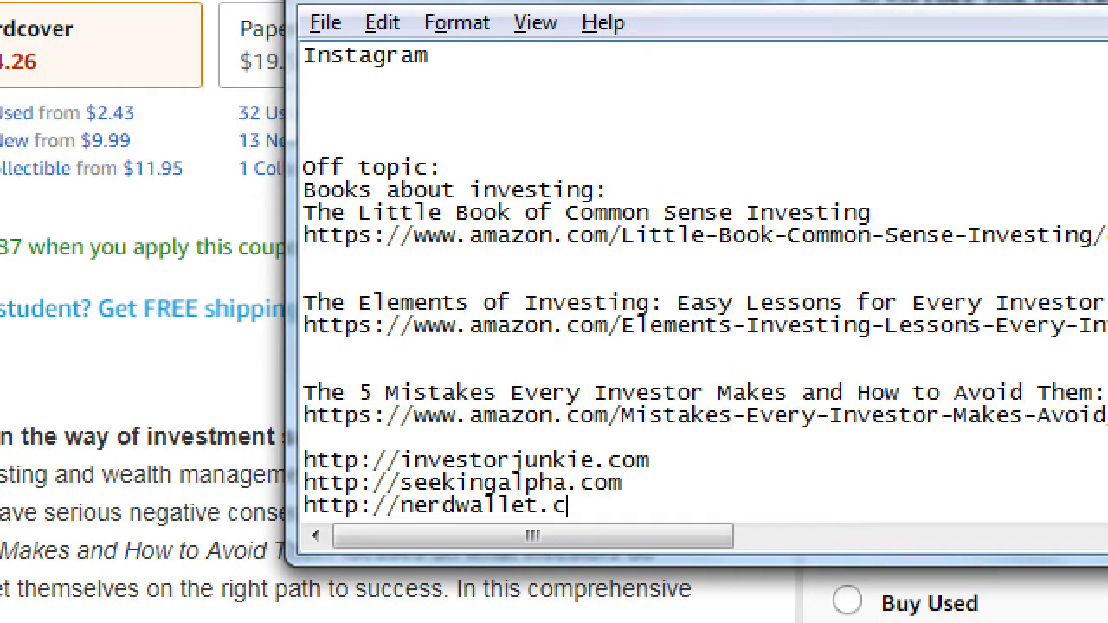
key("Up")
key("Up")
key("Up")
key("Return")
type("Sites:")
key("ctrl+End")
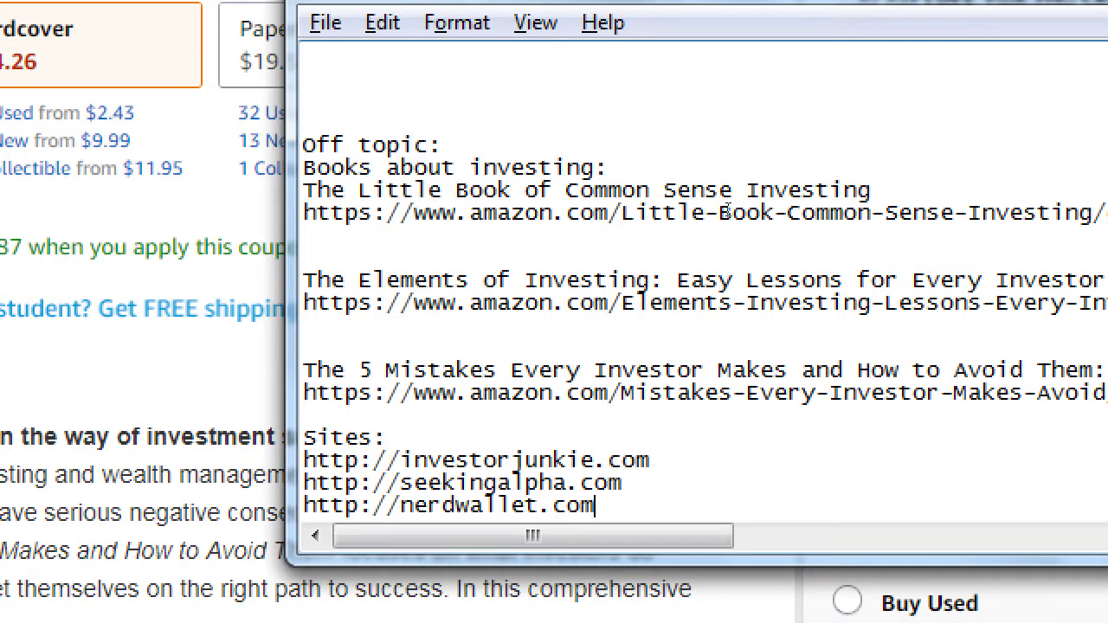
- Highlight the three website addresses under "Sites:" for review and return to the end of the notes
key("shift+Up")
key("shift+Up")
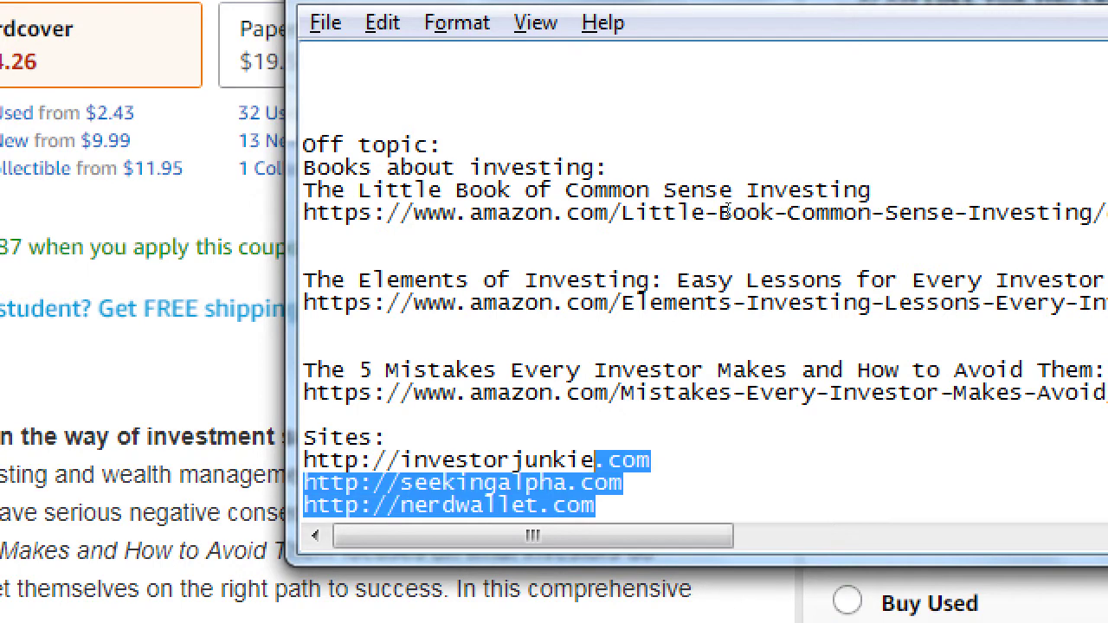
key("shift+Home")
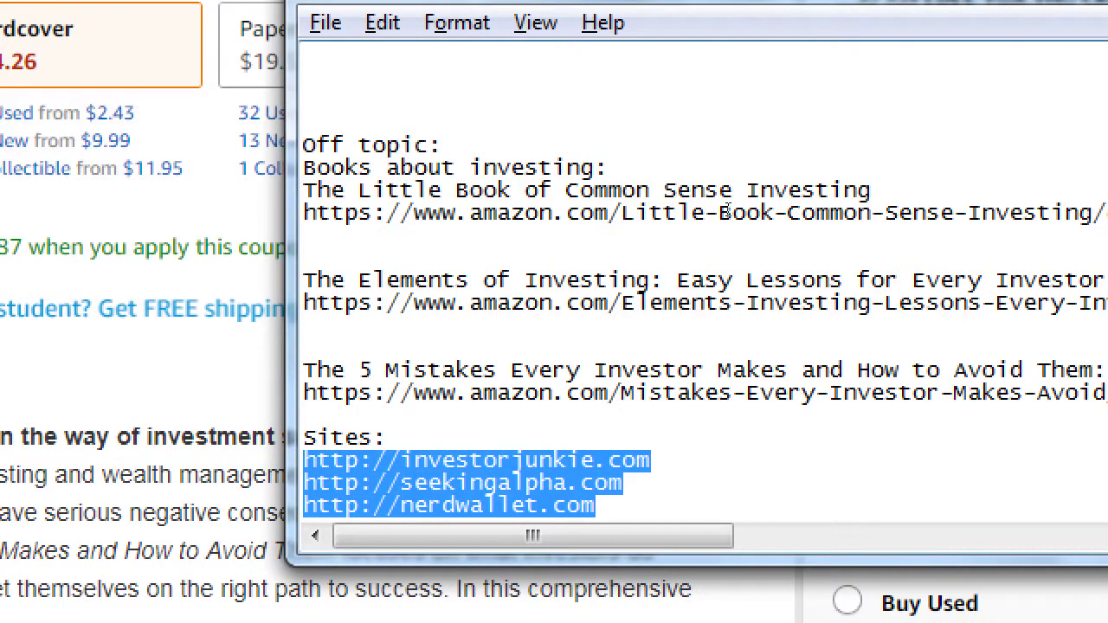
key("ctrl+End")
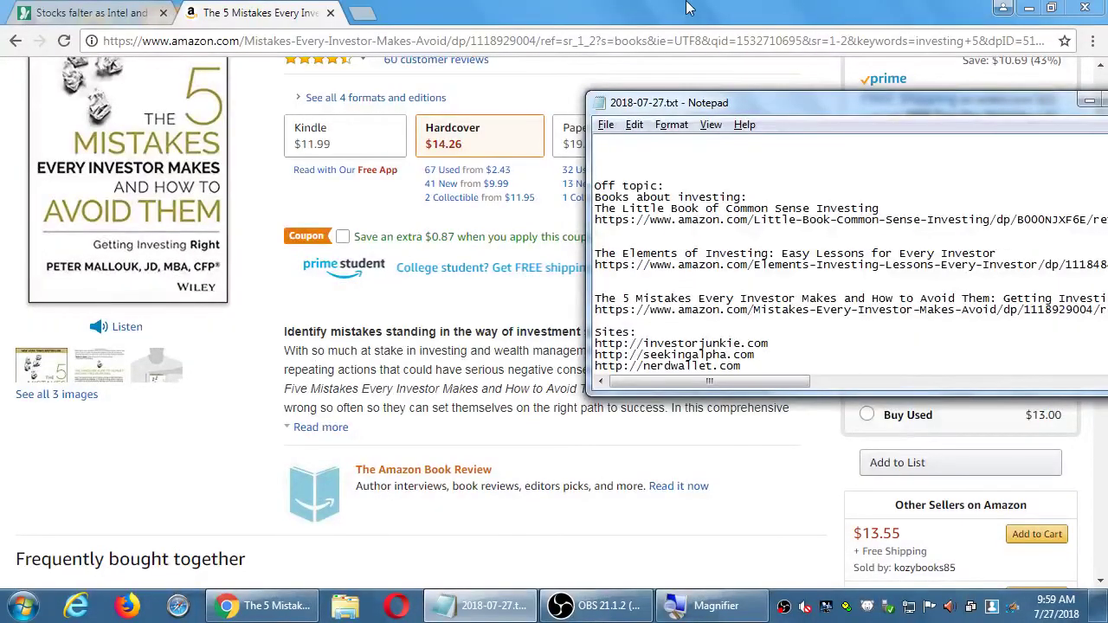
- Close the Amazon tab, minimize the browser and maximize the Notepad window
left_click(684, 7)
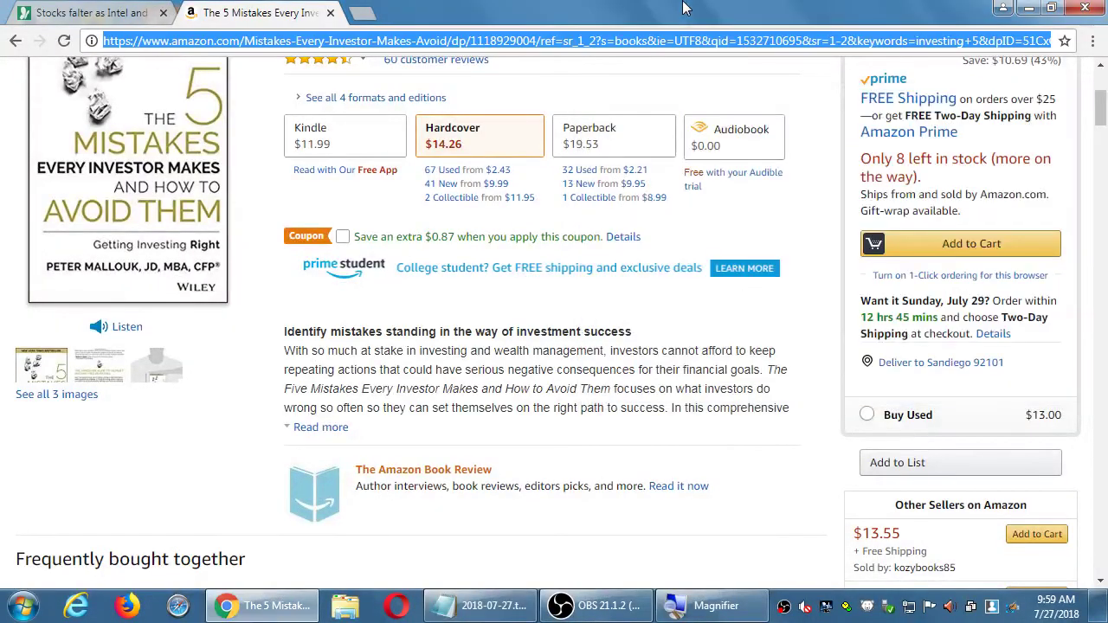
left_click(329, 12)
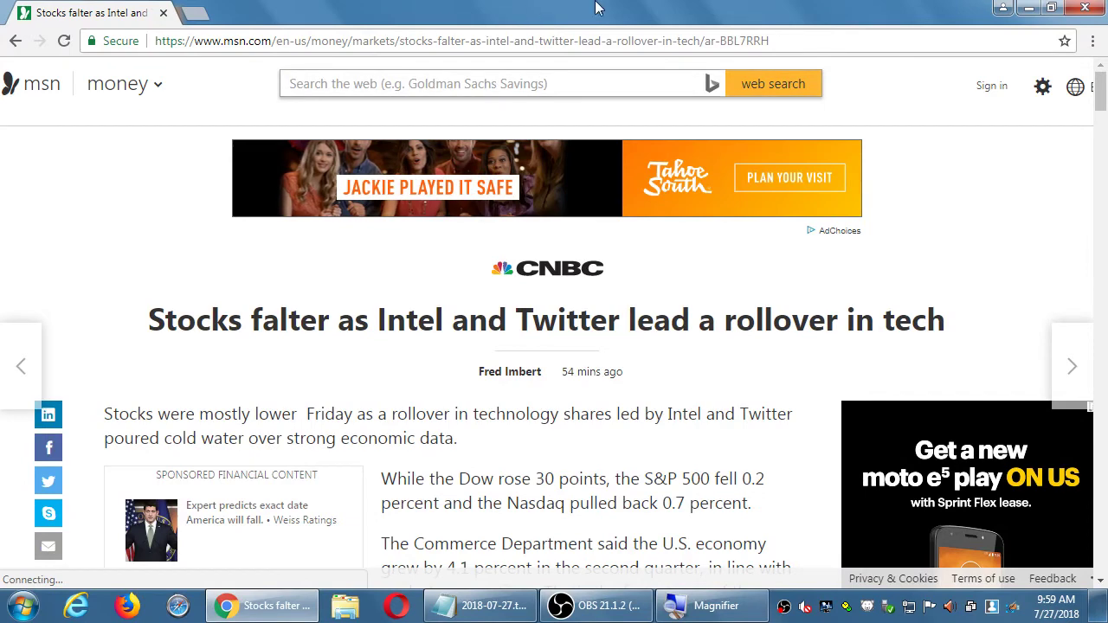
left_click(1025, 8)
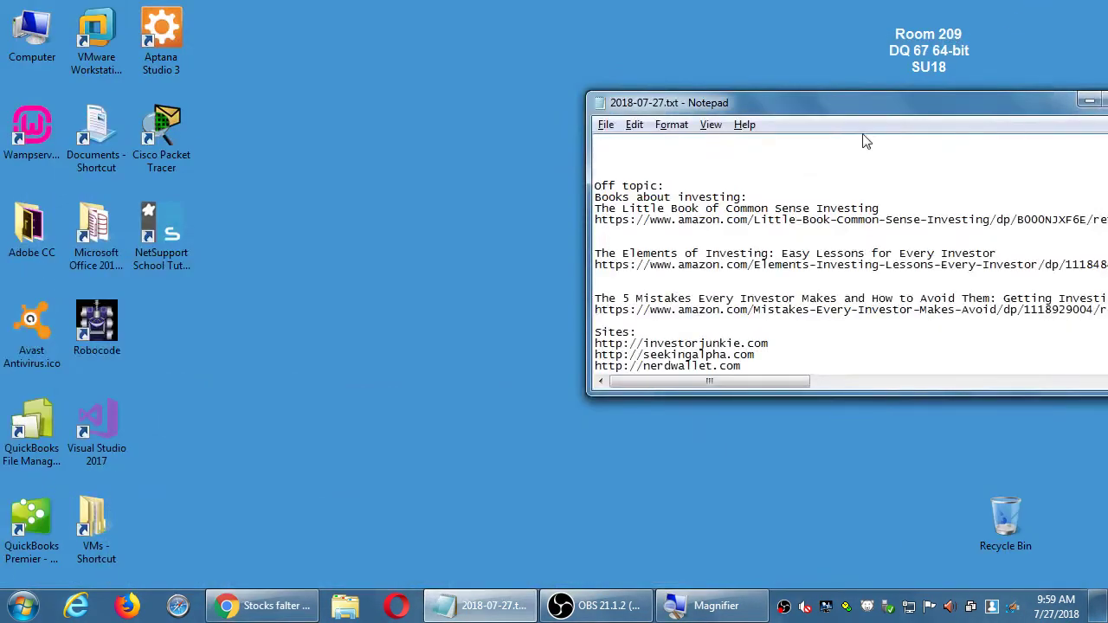
left_click_drag(849, 104, 494, 4)
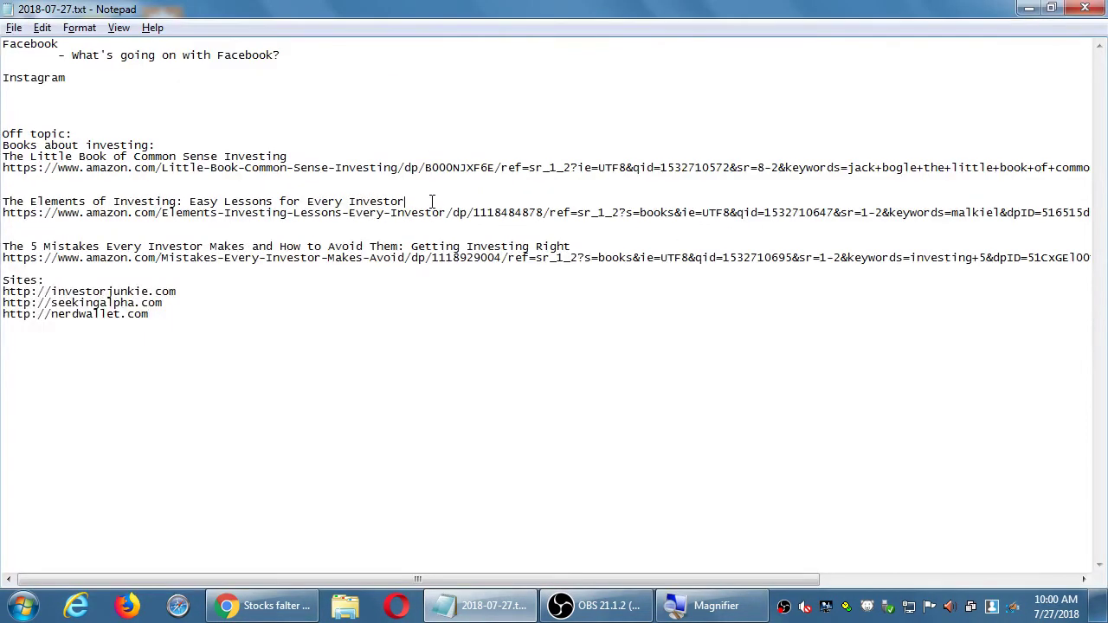
- Insert five blank lines between the Instagram heading and the "Off topic:" section
key("Down")
key("Return")
key("Return")
key("Return")
key("Return")
key("Return")
key("Up")
key("Up")
key("Up")
key("Up")
key("Up")
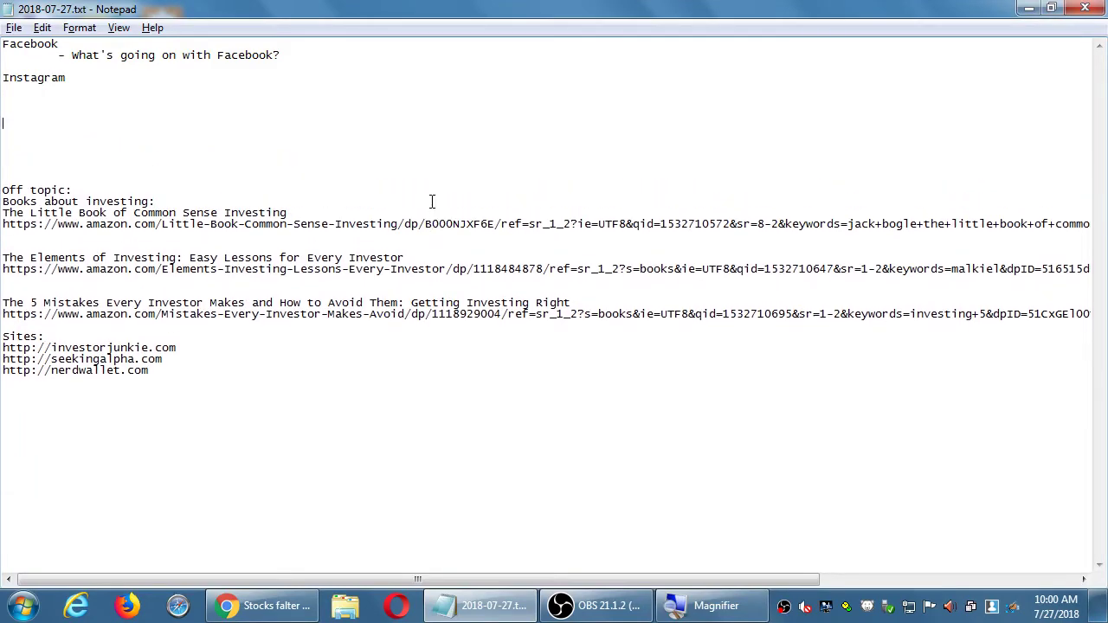
- Magnify the notes and add the indented lines "How to use Fb for business?", "Stories" and "Ads" under Instagram
key("super+plus")
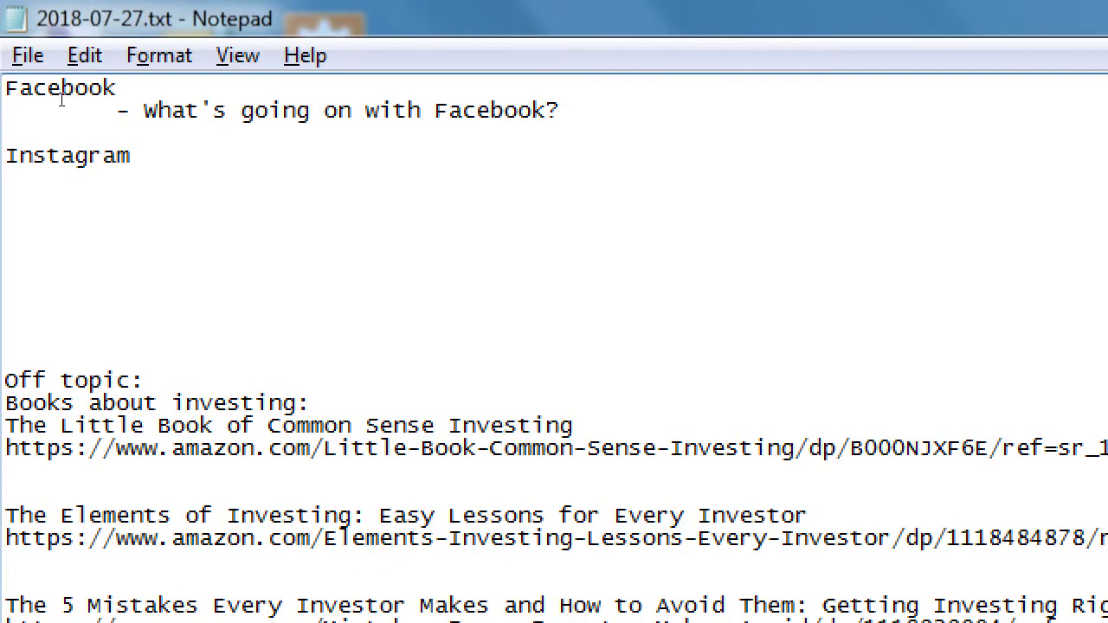
key("Tab")
key("Return")
key("Tab")
type("How to use")
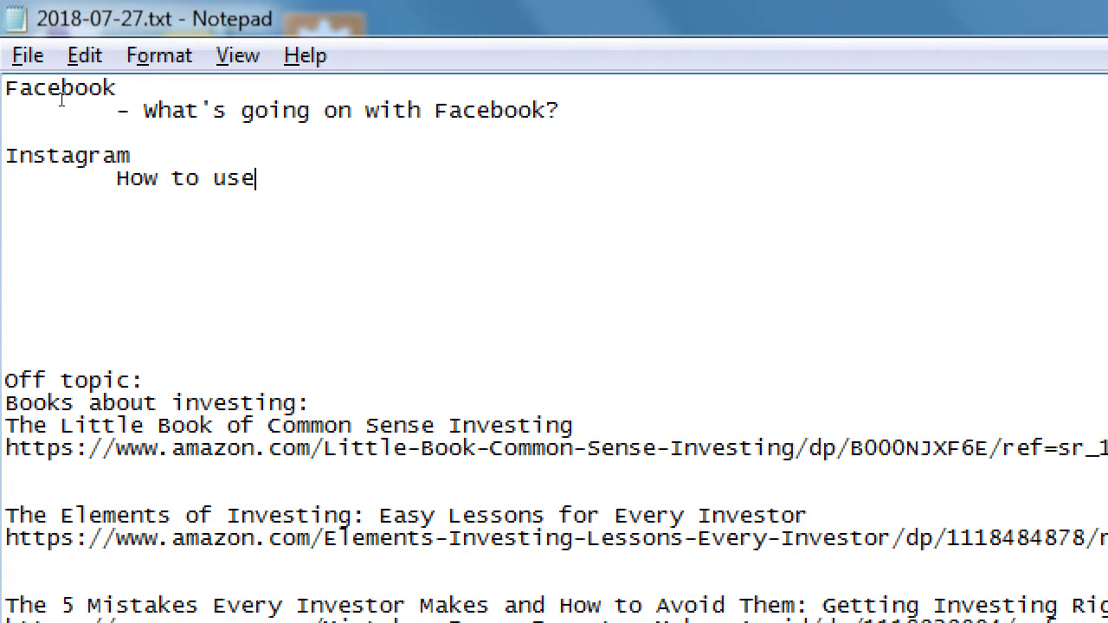
type("Fb for business?")
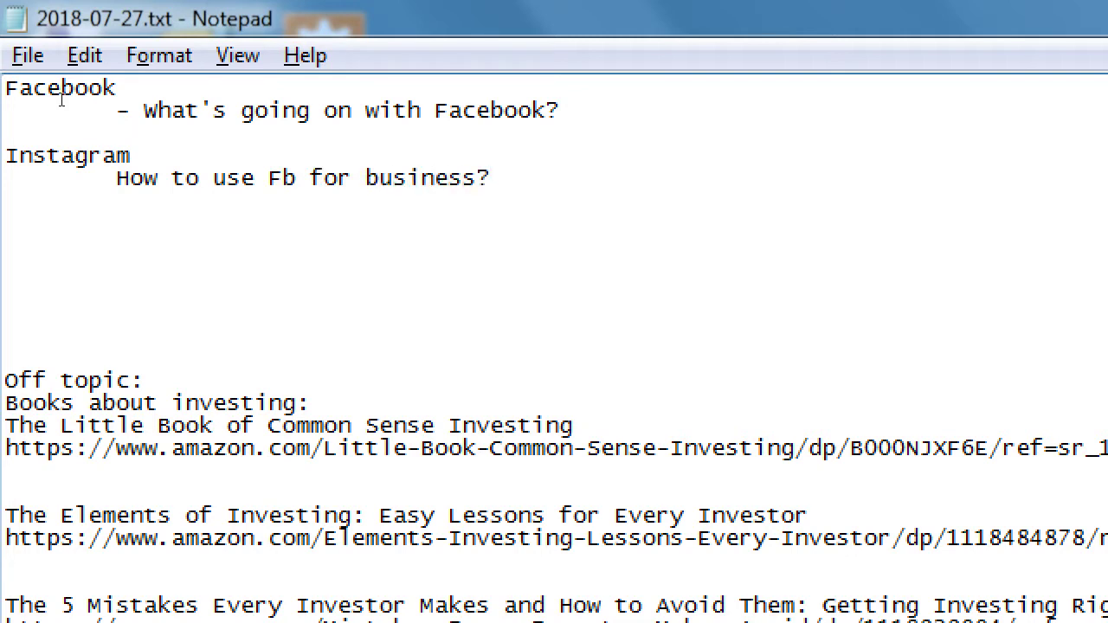
key("Return")
key("Tab")
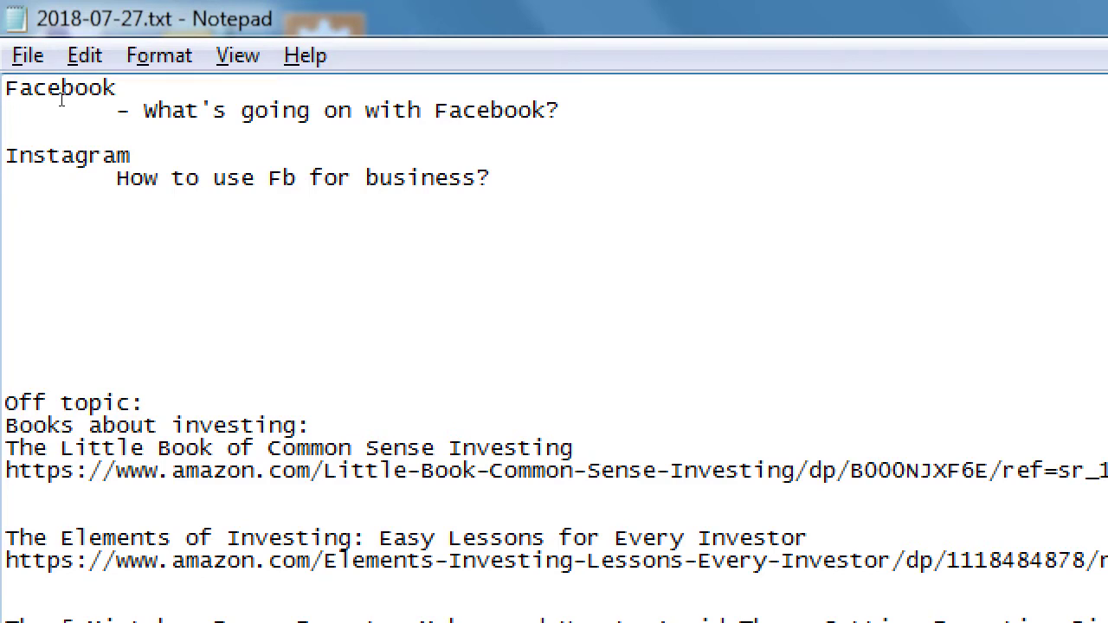
type("Stories")
key("Return")
key("Tab")
type("Ads")
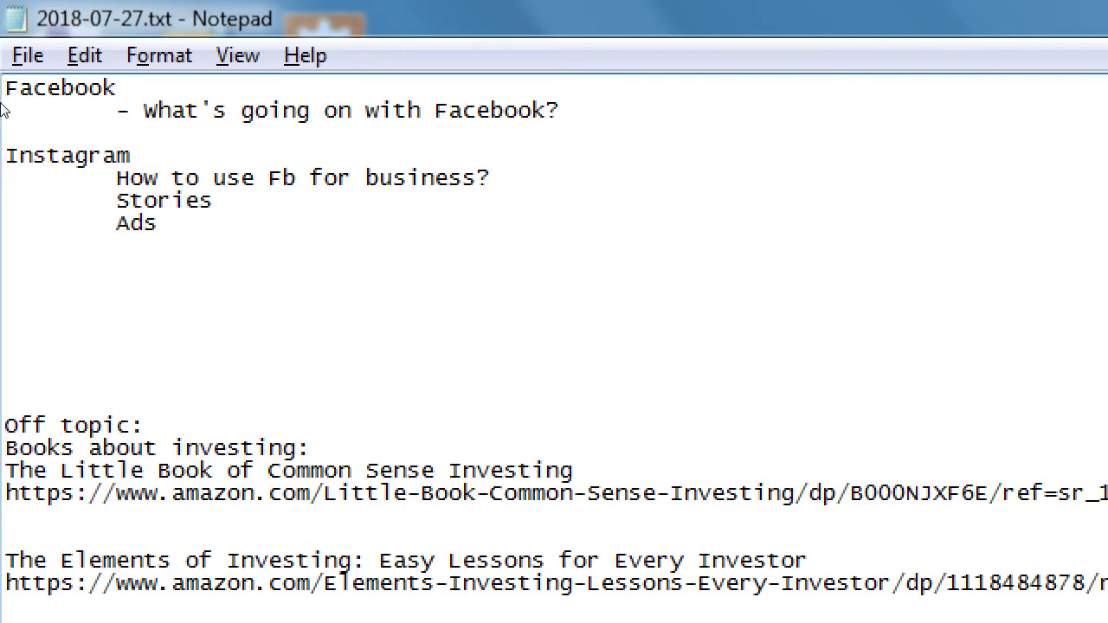
- Add the questions "IG (again) today?" and "Snapchat today?" below the Instagram list, with a count of "10+"
key("Return")
key("Return")
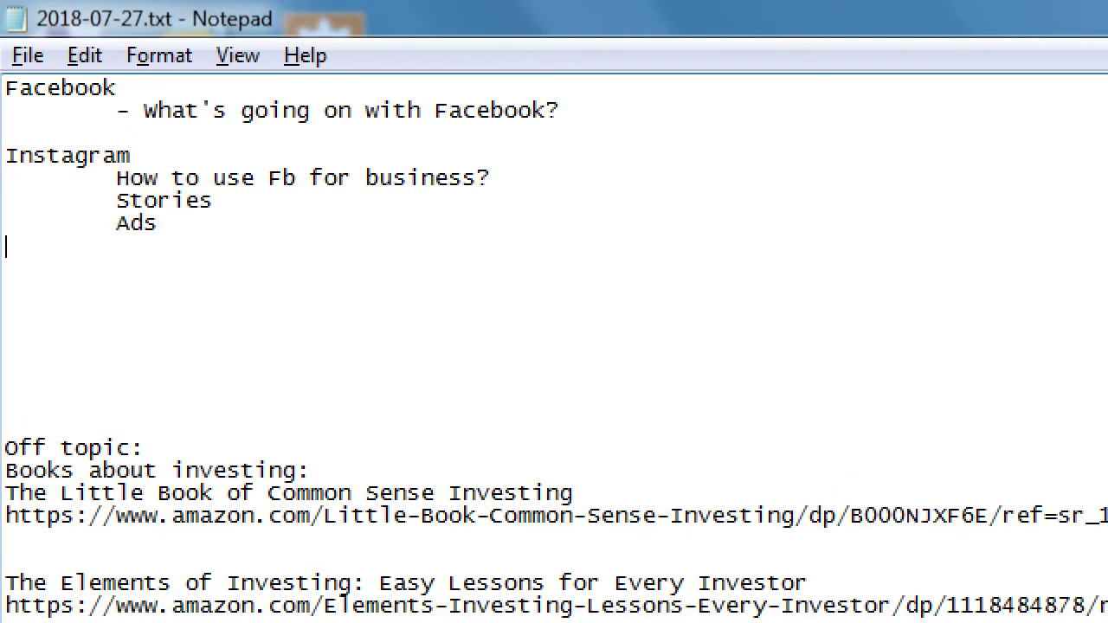
type("IG ")
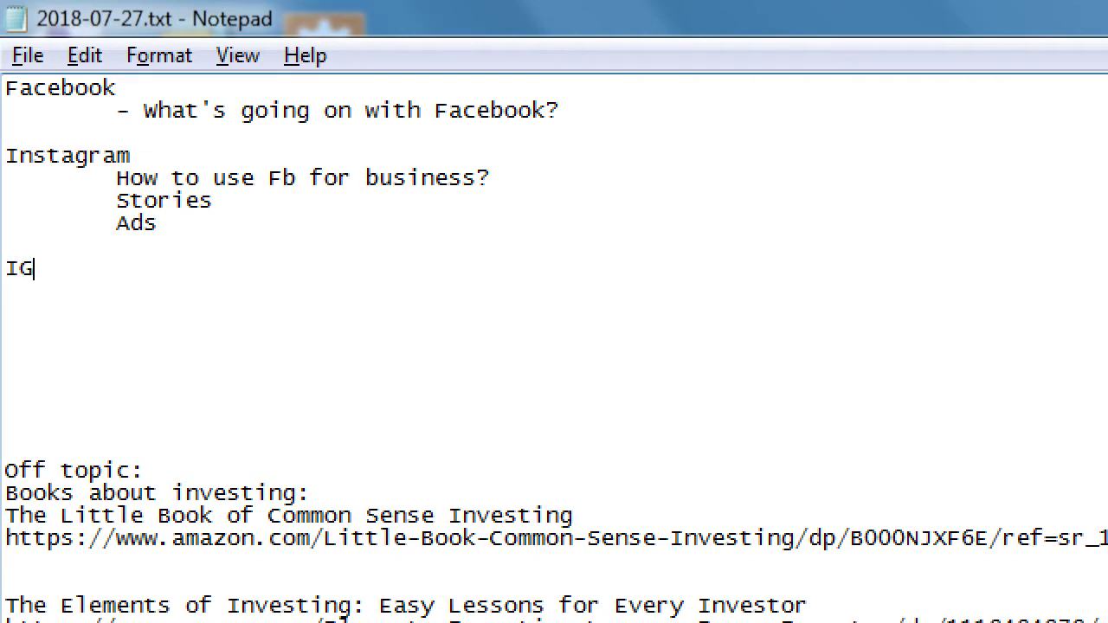
type("(again")
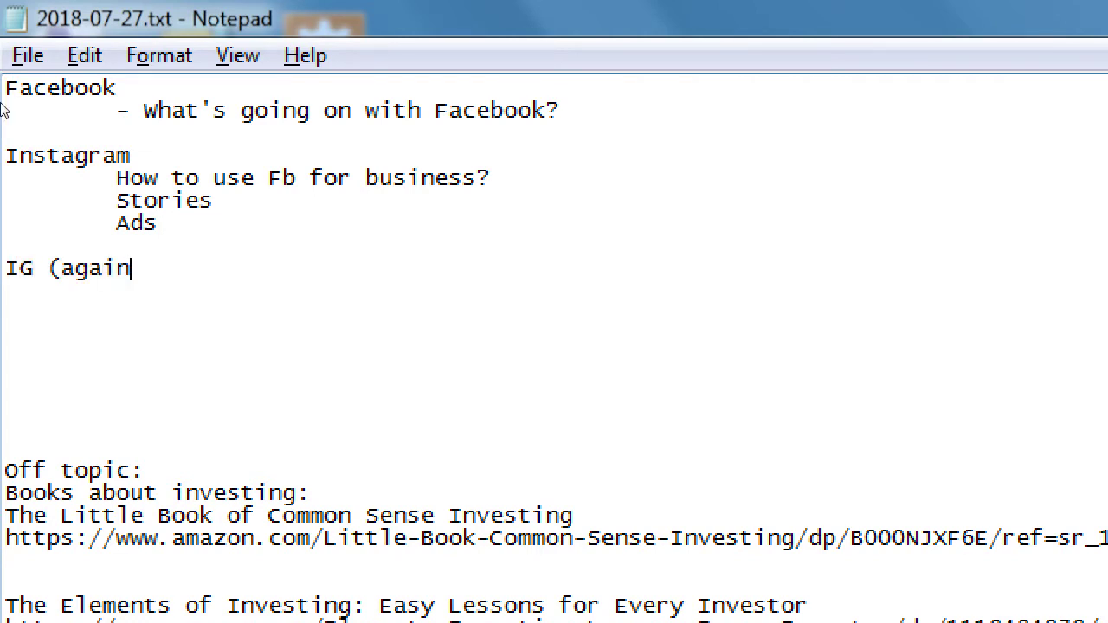
type(") today?")
key("Return")
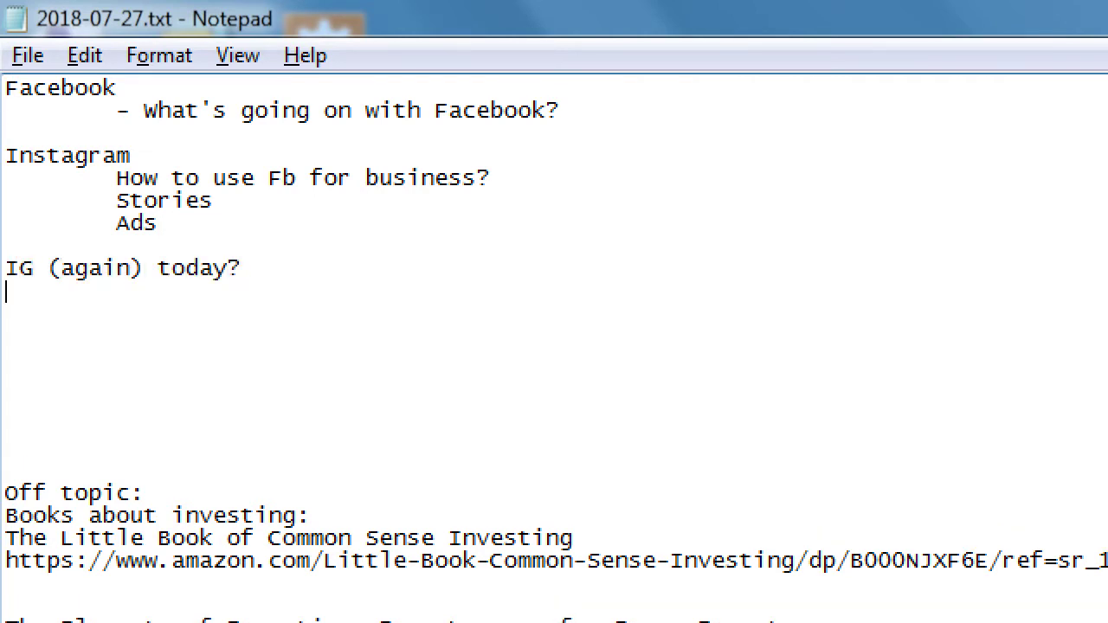
type("Snapchat today?")
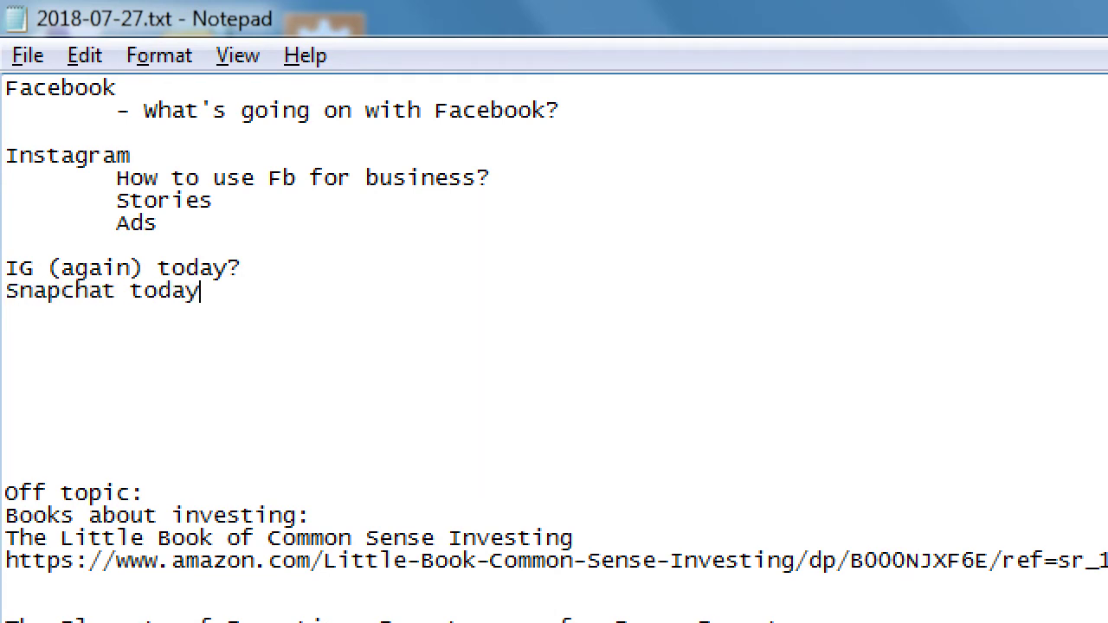
key("End")
key("Tab")
type("10+")
key("Down")
key("Tab")
key("Tab")
- Delete the two question lines about IG and Snapchat and place the cursor in the blank space below the Instagram list
key("shift+Up")
key("shift+Home")
key("Delete")
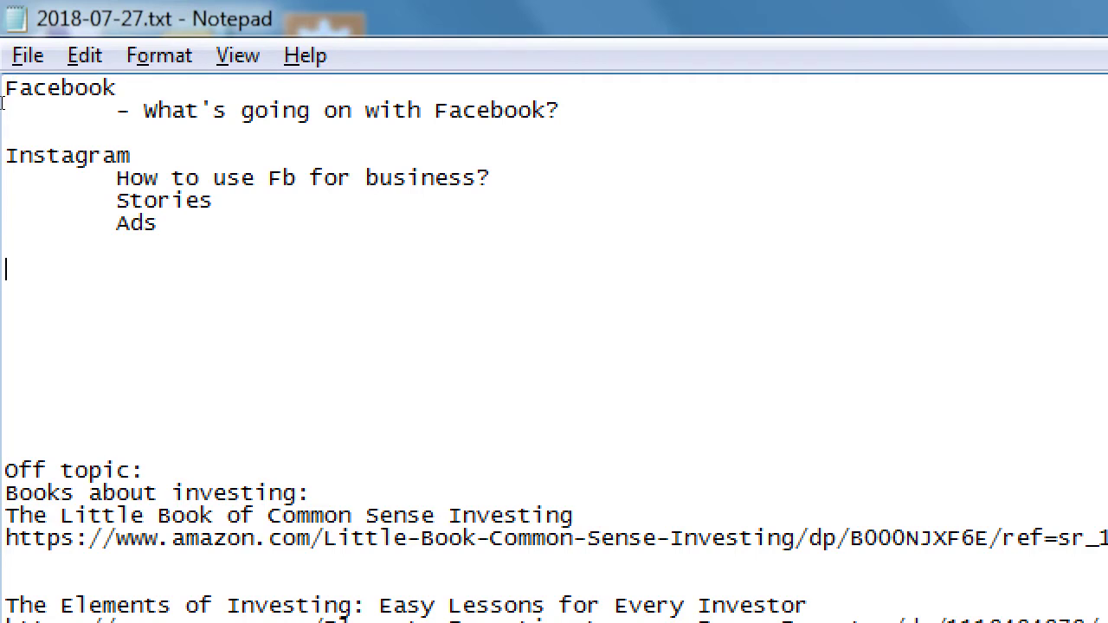
key("Up")
key("shift+Up")
key("Down")
key("Down")
key("Down")
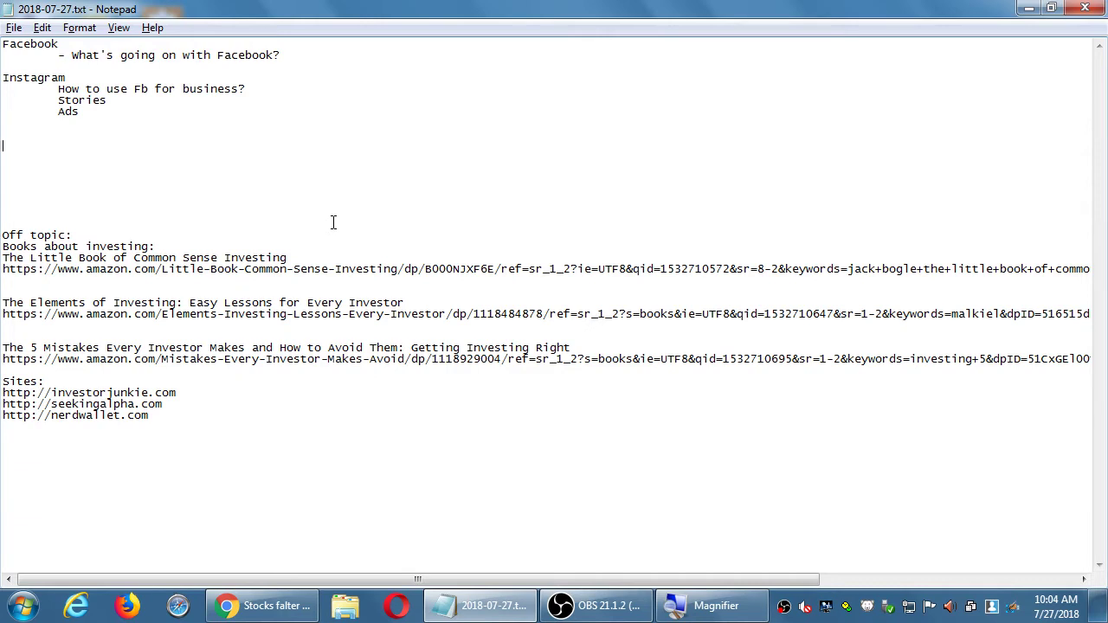
- Switch to Chrome, go to instagram.com and open the login page for existing accounts
left_click(261, 606)
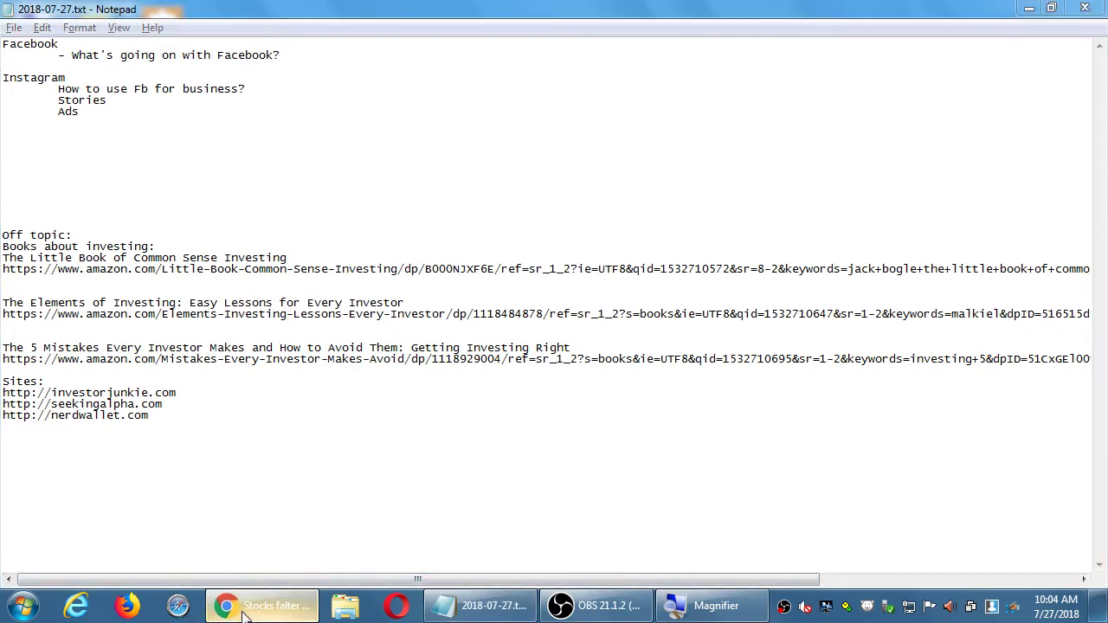
key("ctrl+l")
type("instagram.com")
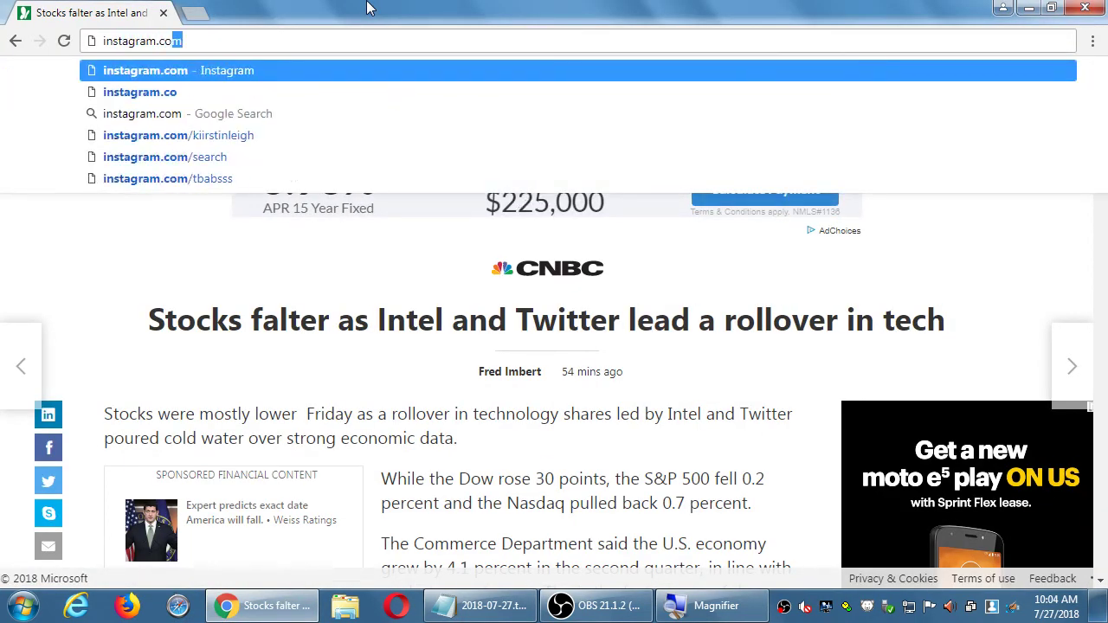
key("Return")
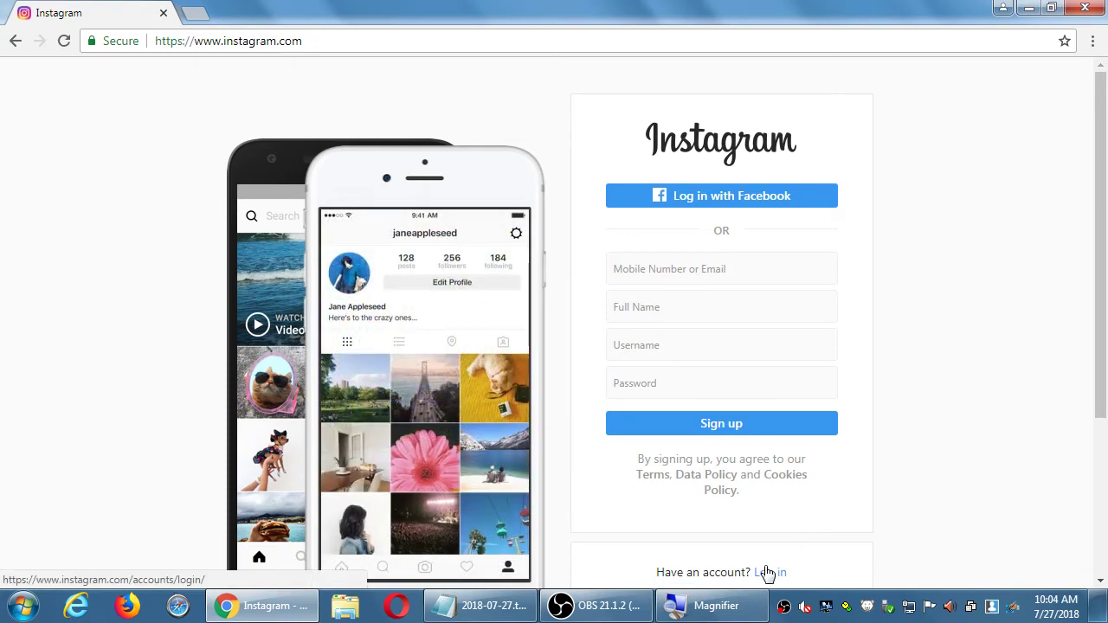
left_click(766, 573)
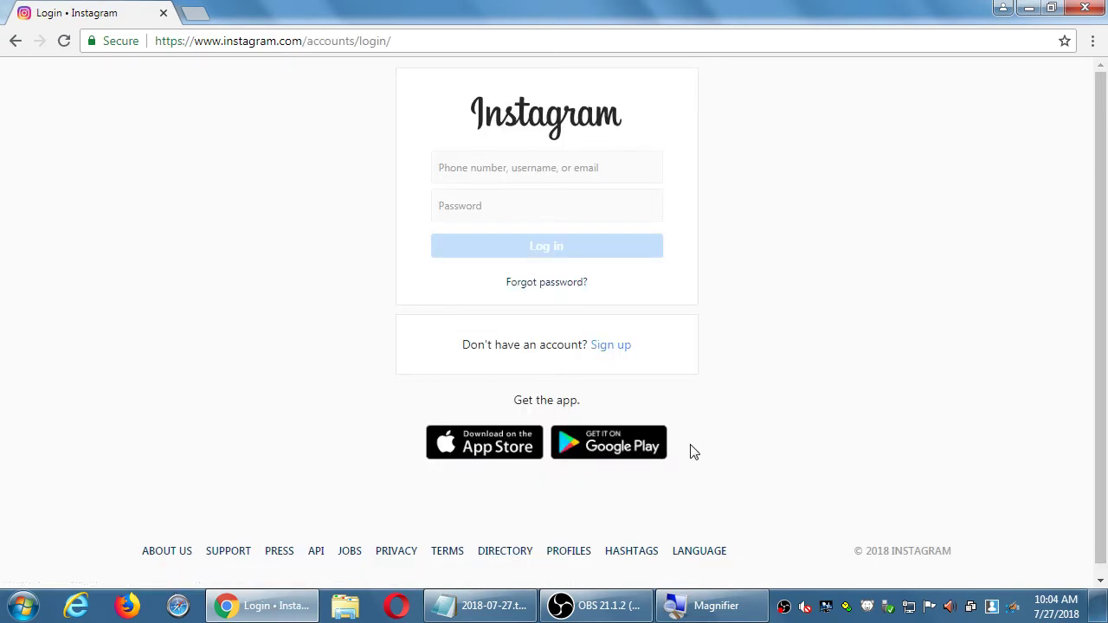
- Put the OBS window away and continue from the Terms and Data Policy update page back to Instagram
left_click(606, 612)
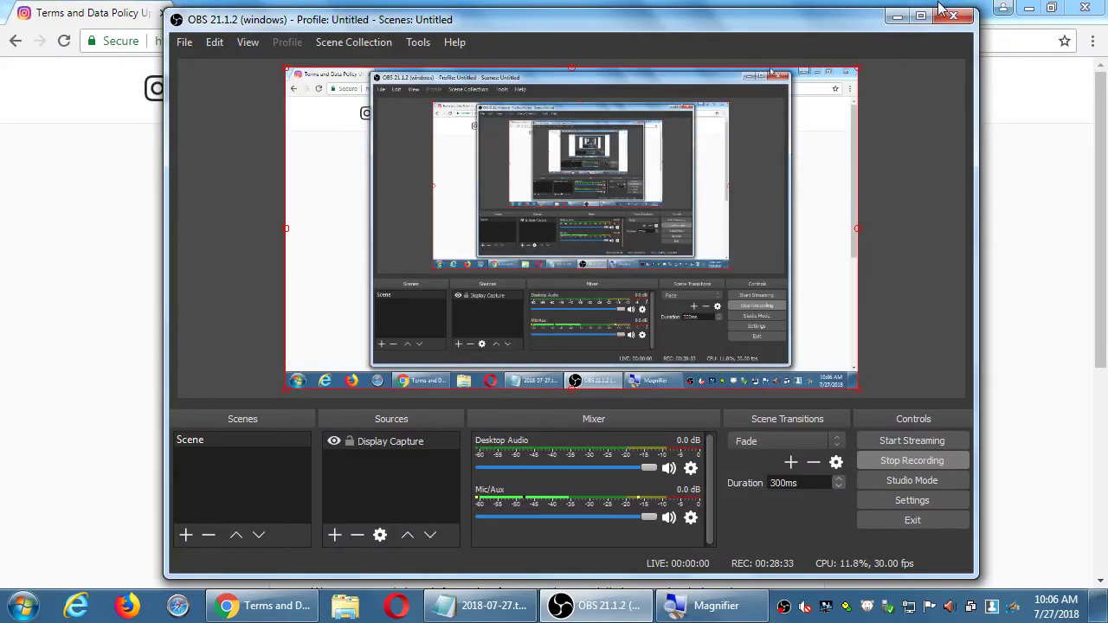
left_click(930, 12)
scroll(923, 208, "down", 5)
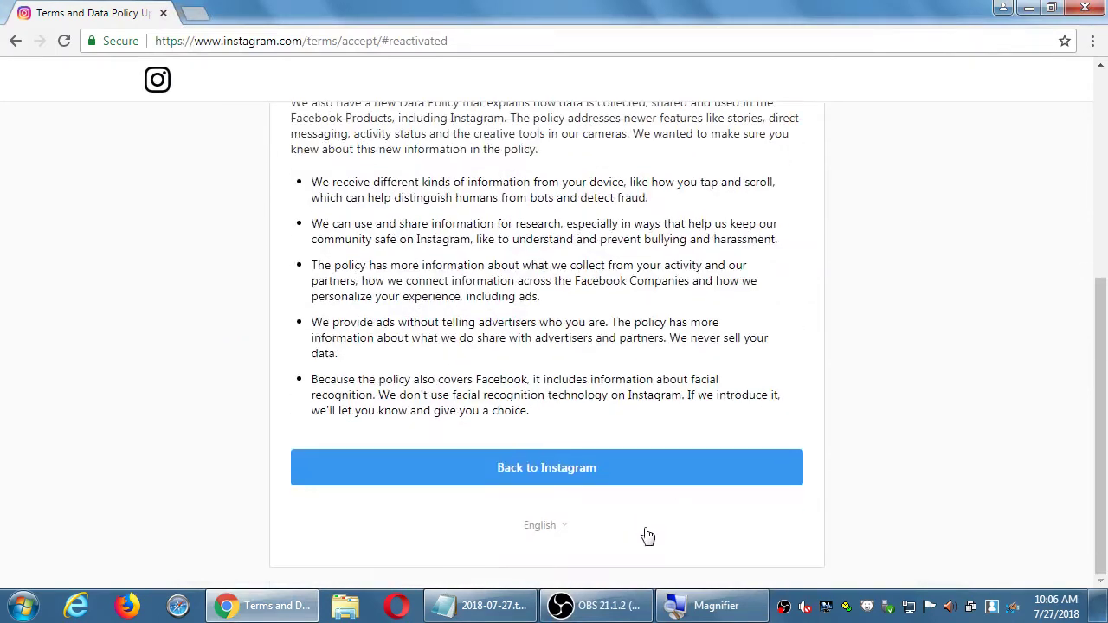
left_click(562, 475)
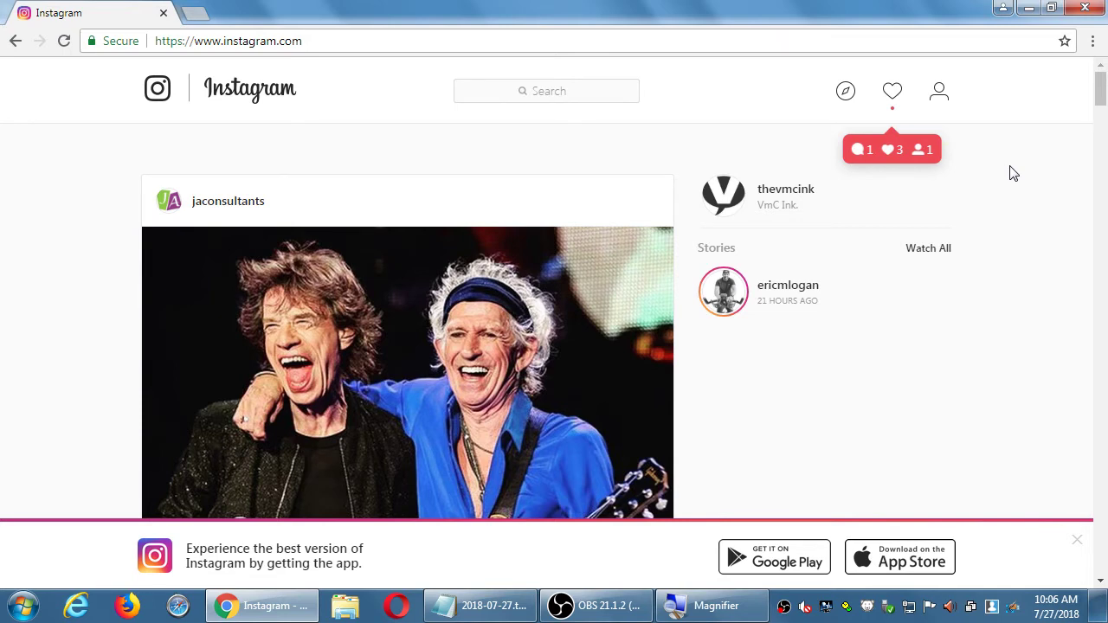
- Look over the first post in the home feed and dismiss the banner promoting the mobile app
scroll(1074, 217, "down", 5)
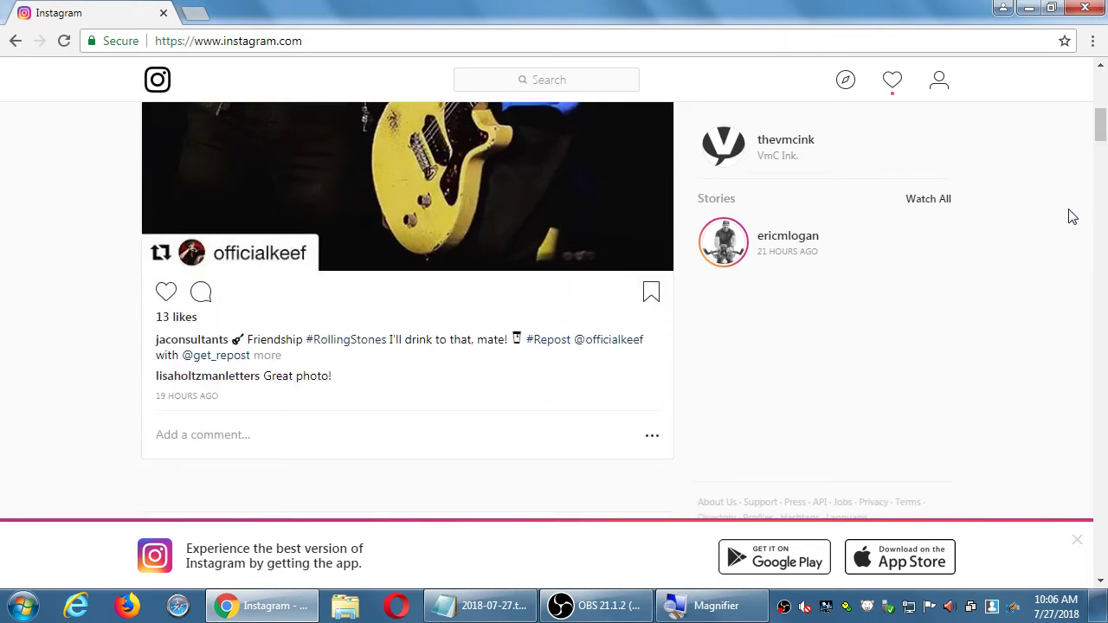
scroll(1073, 216, "up", 5)
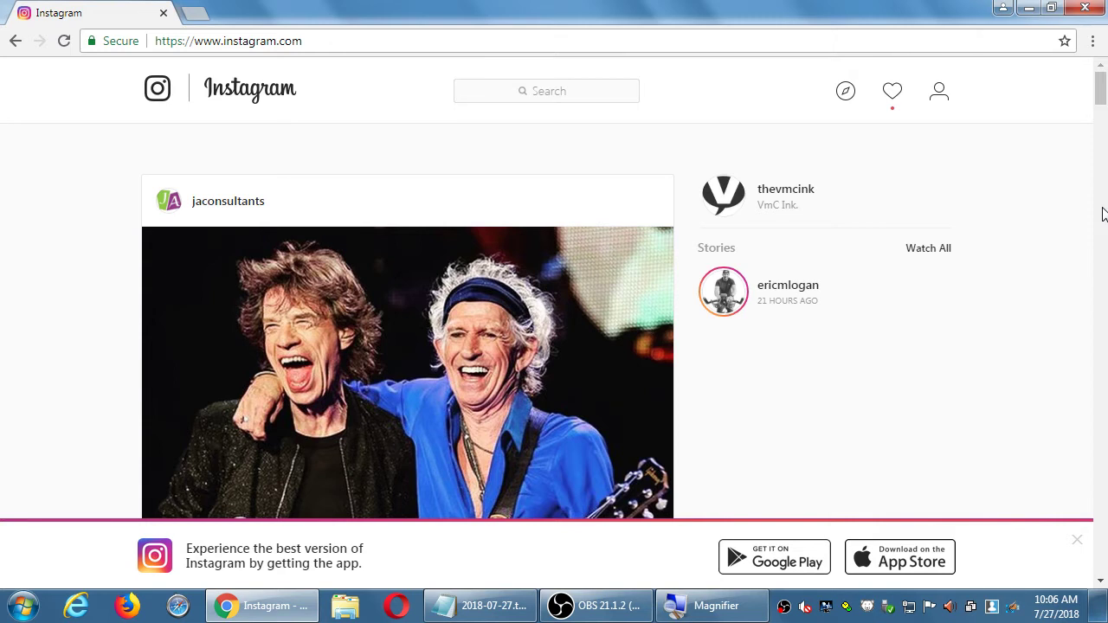
left_click(1077, 540)
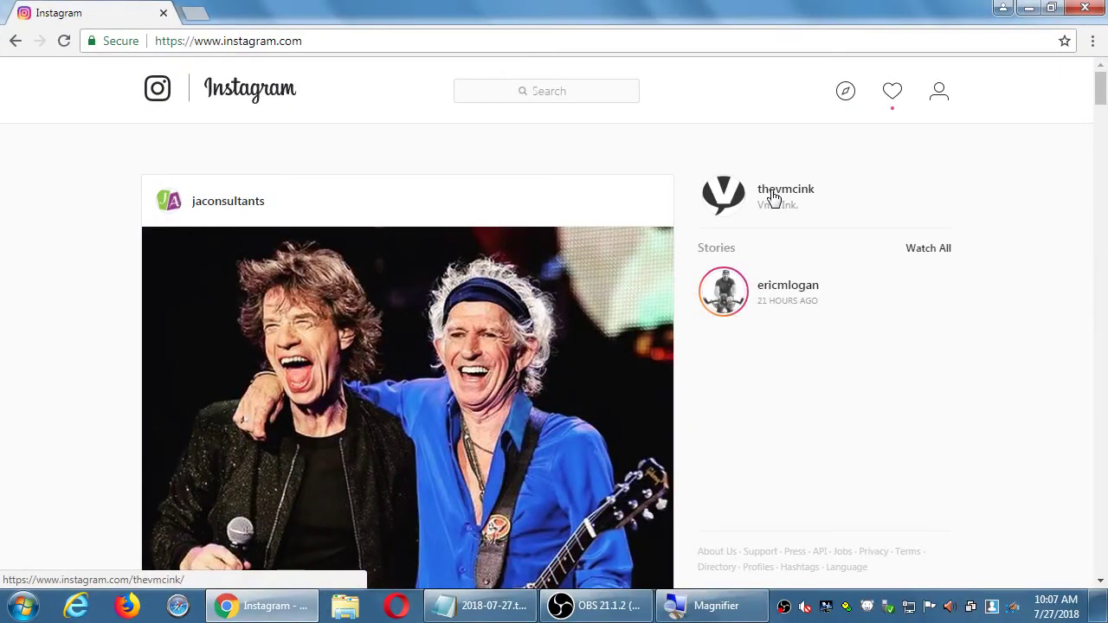
- Open the logged-in account's own profile from the feed and look through its grid of posts
scroll(773, 198, "down", 1)
scroll(772, 197, "down", 1)
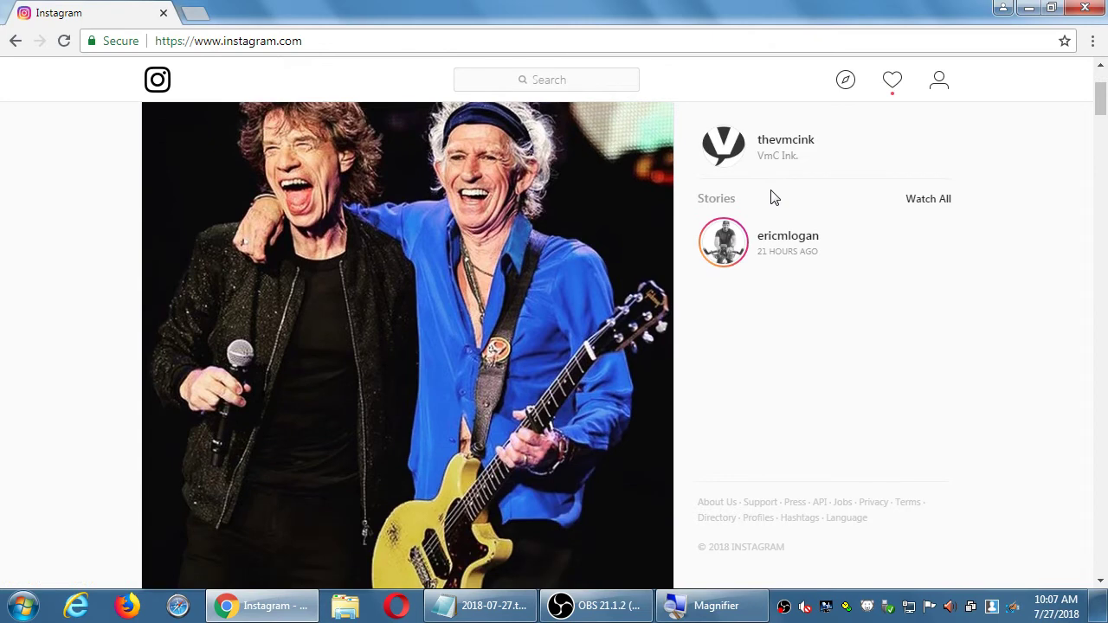
scroll(773, 198, "up", 2)
left_click(766, 164)
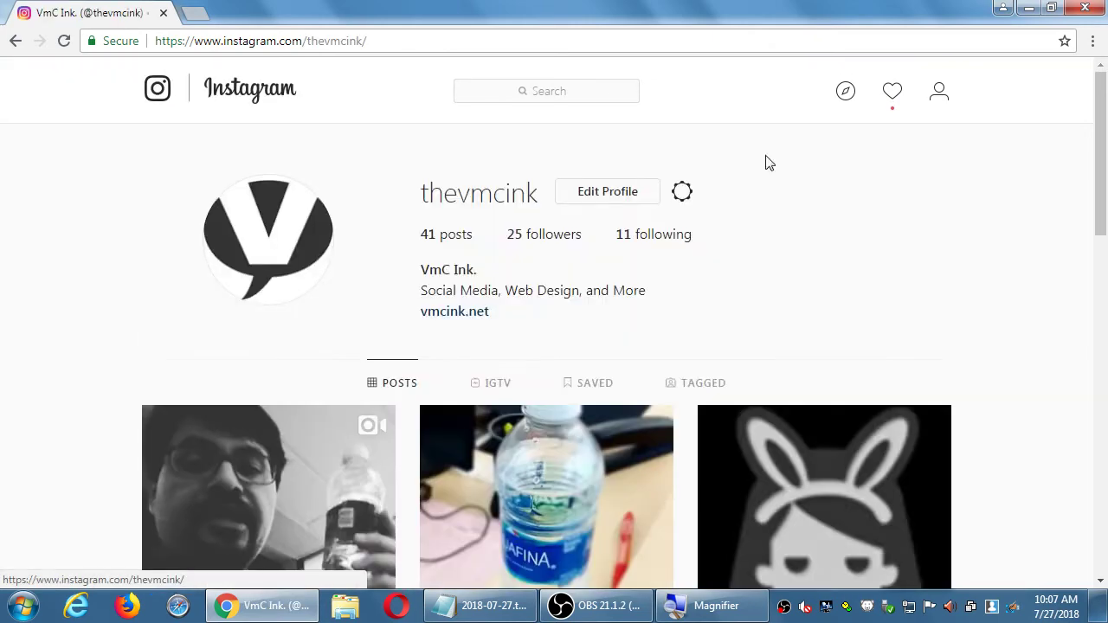
scroll(796, 196, "down", 6)
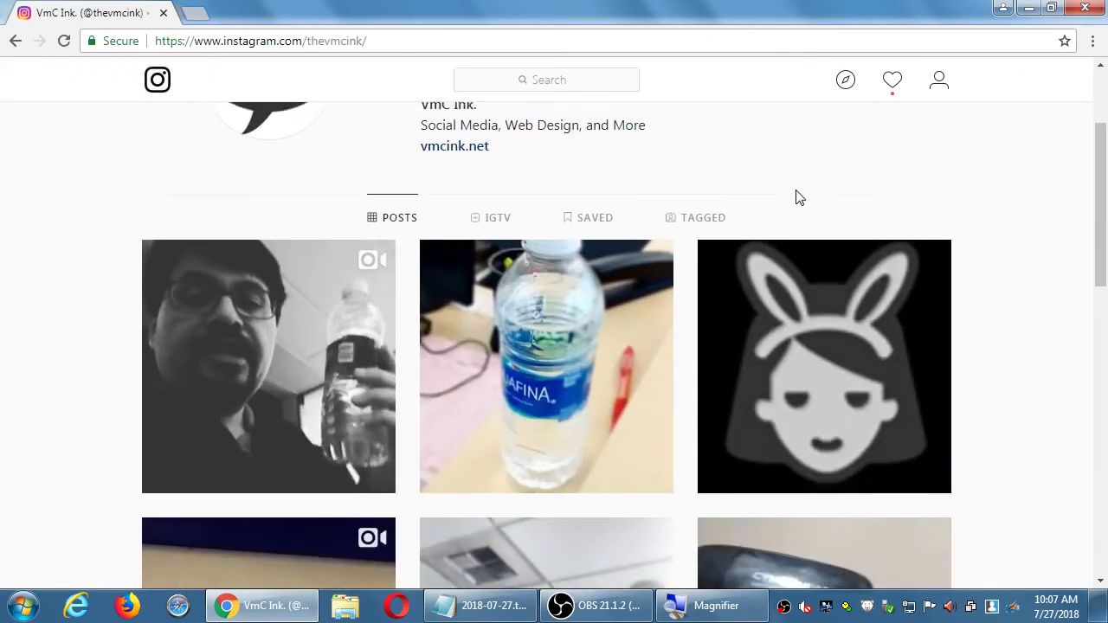
scroll(768, 305, "down", 2)
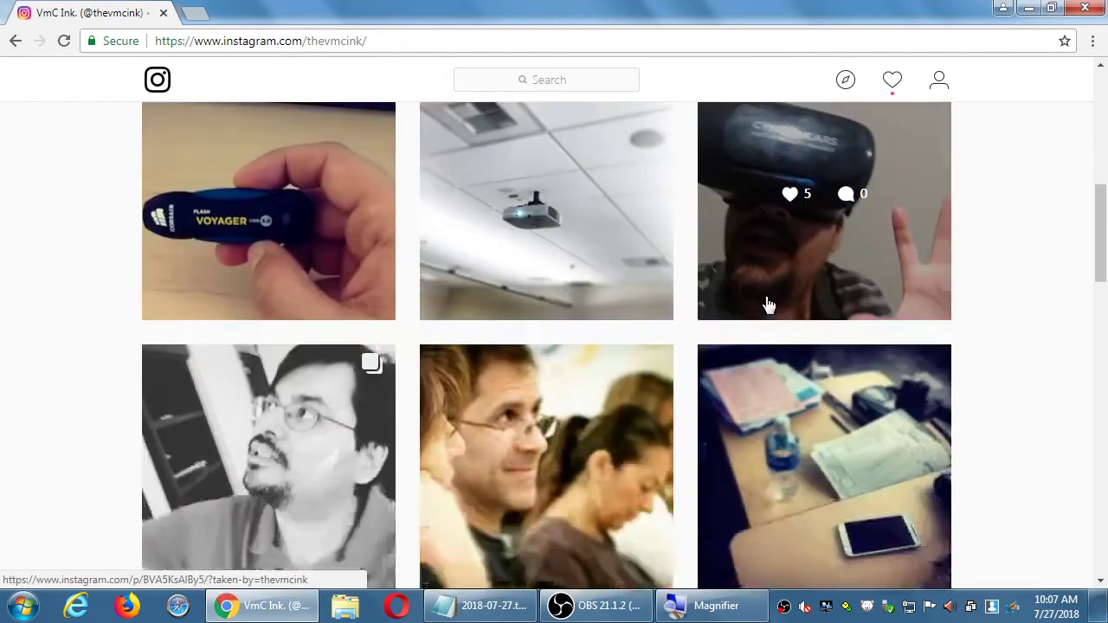
scroll(769, 305, "up", 5)
scroll(769, 305, "up", 3)
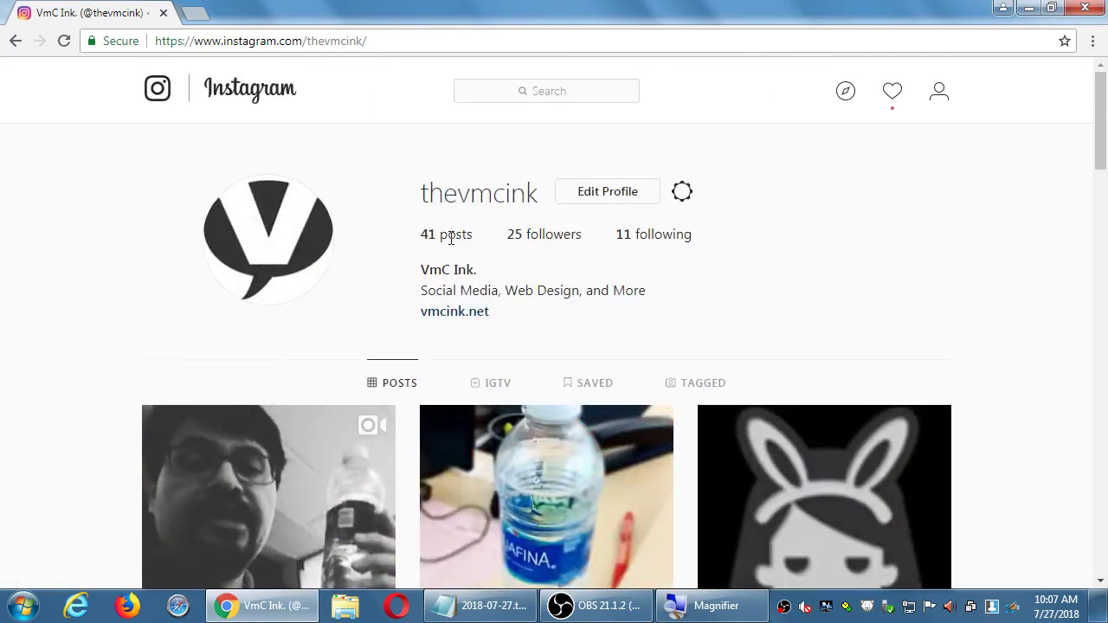
- View the list of accounts this profile follows, then close the list
left_click(631, 242)
scroll(485, 254, "down", 2)
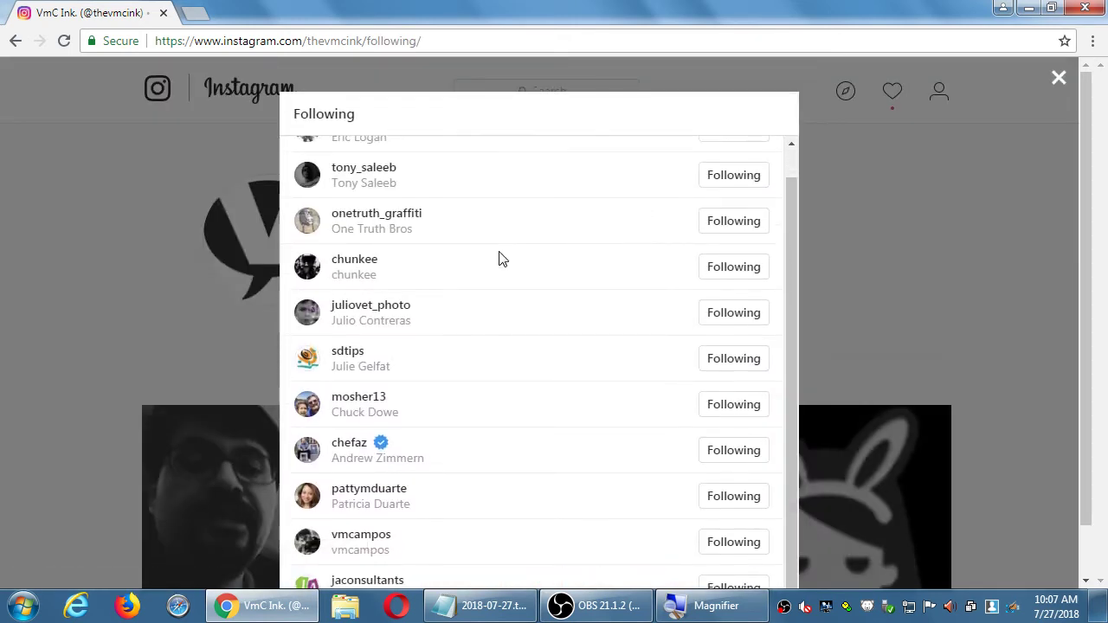
scroll(537, 274, "up", 2)
left_click(919, 258)
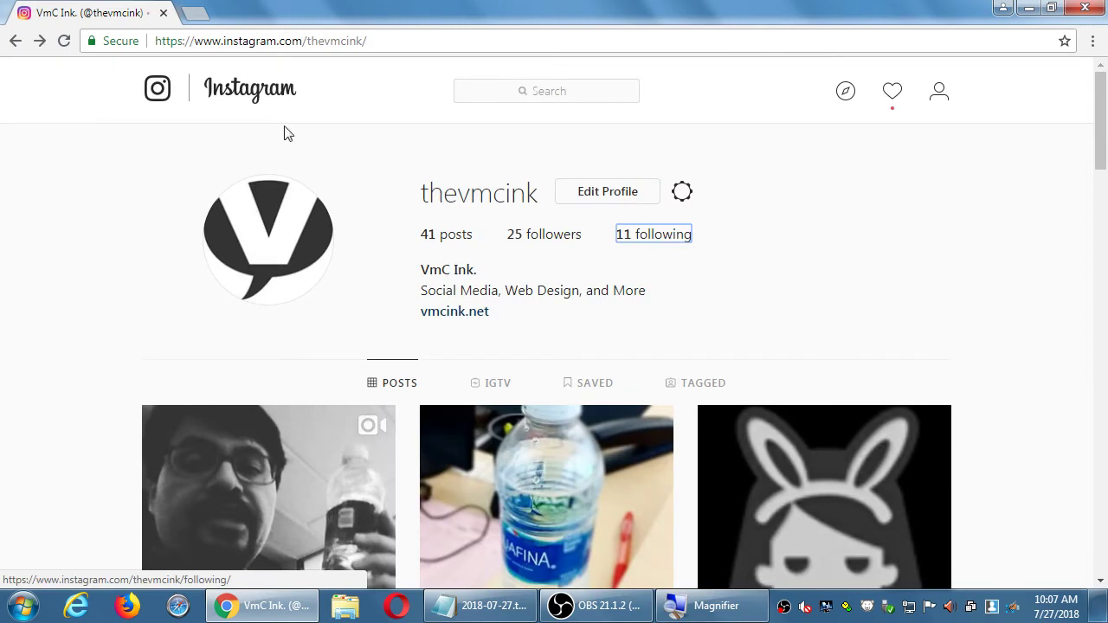
- Return to the Instagram home feed and browse its posts and follow suggestions, ending back at the first post
left_click(238, 103)
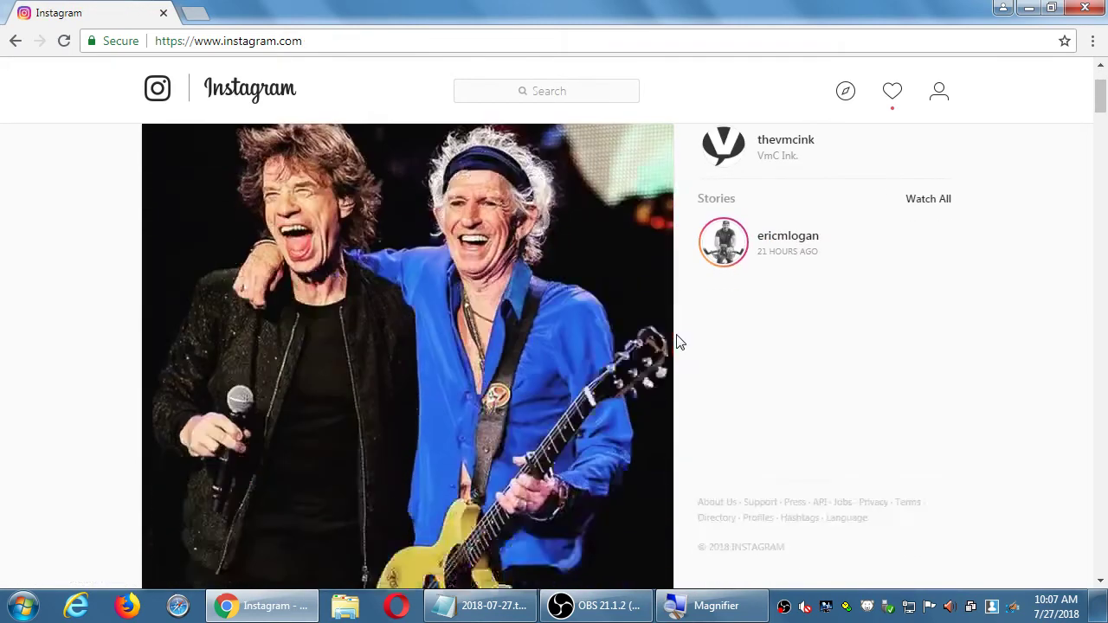
scroll(680, 342, "up", 1)
scroll(508, 346, "down", 5)
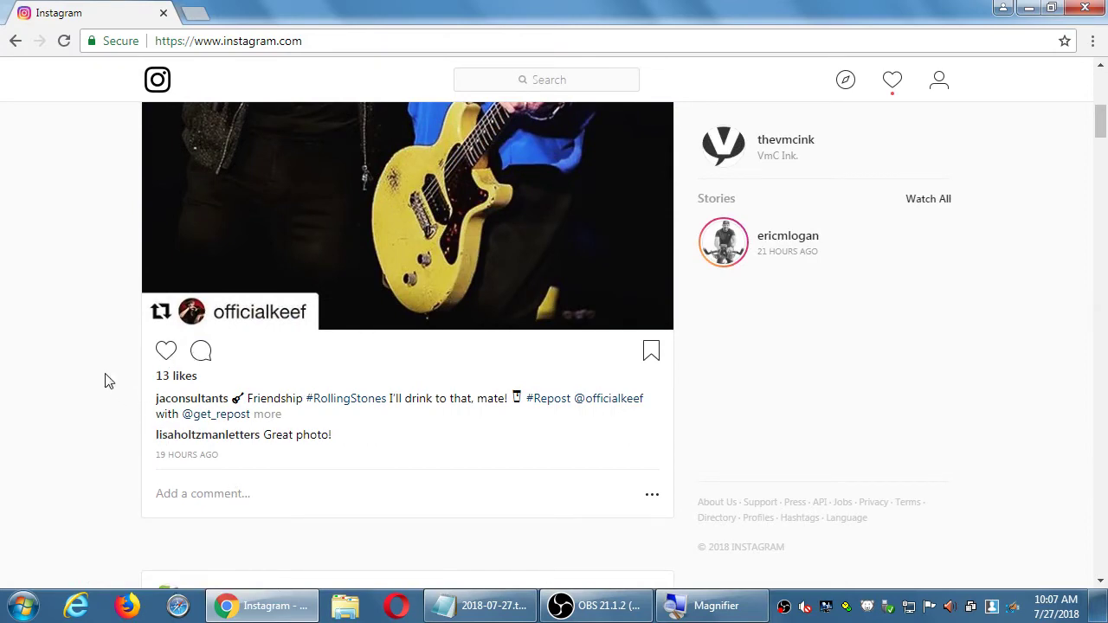
scroll(106, 378, "down", 5)
scroll(256, 364, "down", 10)
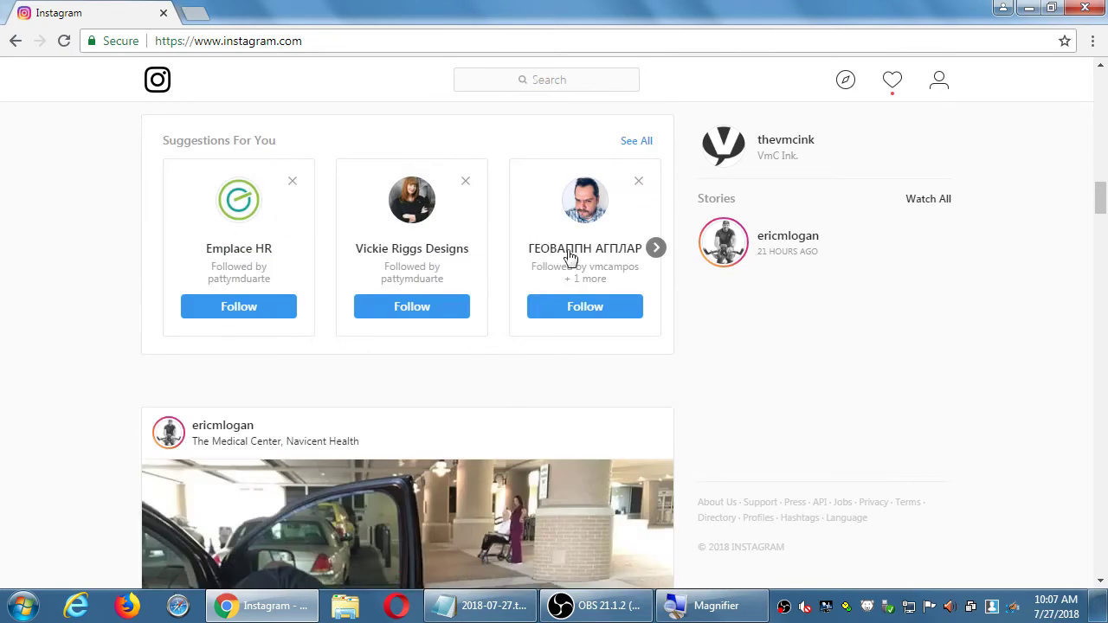
scroll(462, 255, "down", 2)
scroll(217, 216, "down", 8)
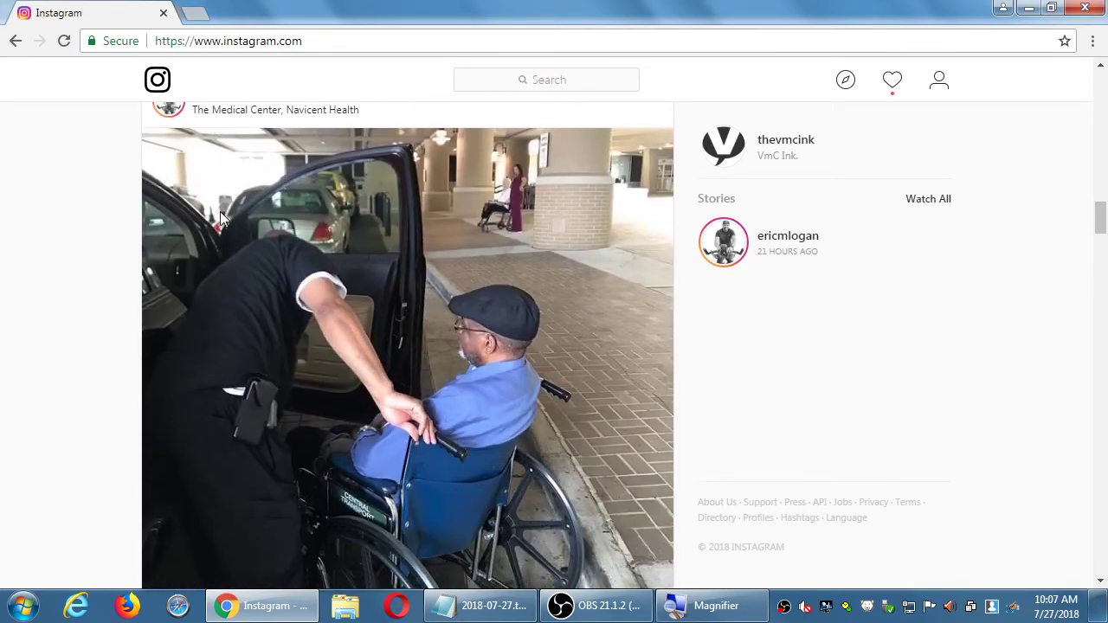
scroll(223, 217, "down", 7)
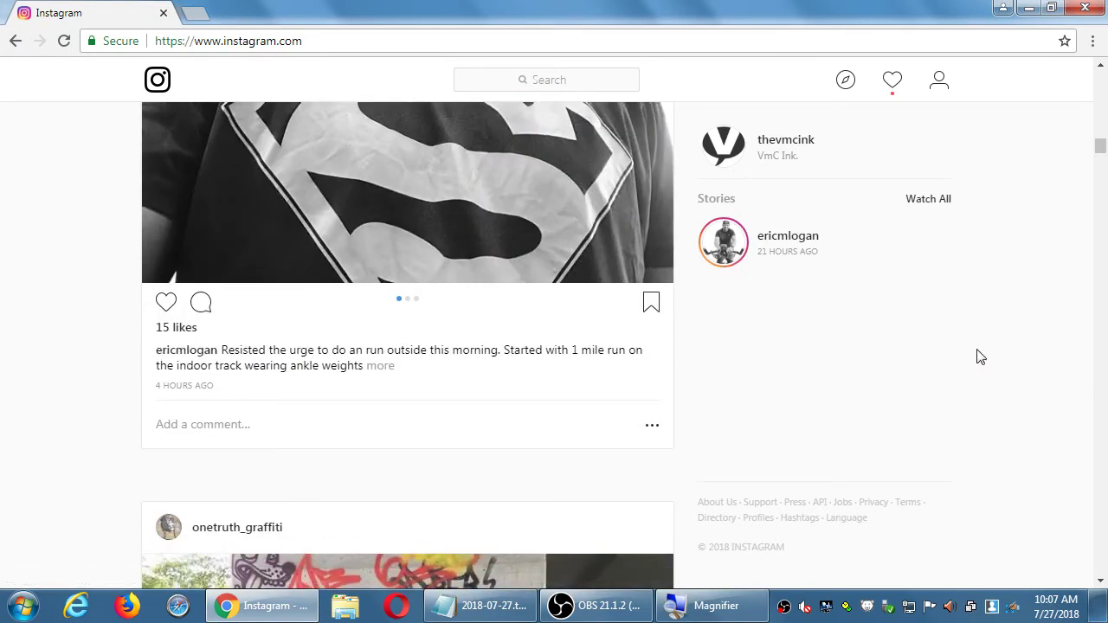
scroll(1014, 379, "down", 2)
scroll(1015, 379, "down", 4)
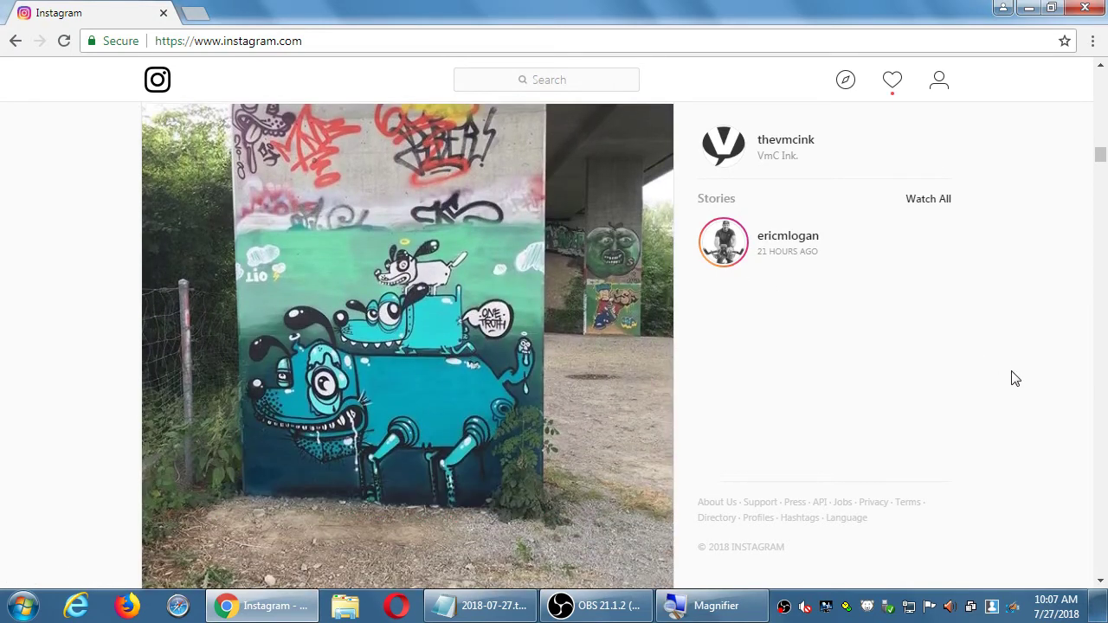
scroll(1014, 379, "up", 7)
scroll(1014, 379, "up", 15)
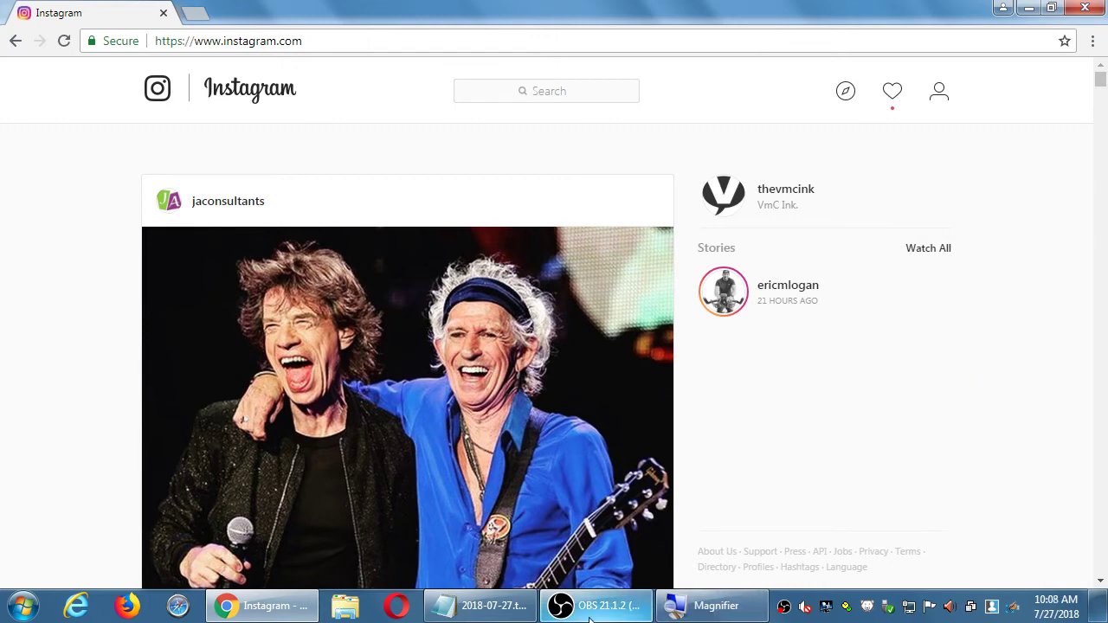
- Switch to the Notepad notes and add the heading "Consumer vs Creator" below the Instagram list
left_click(485, 606)
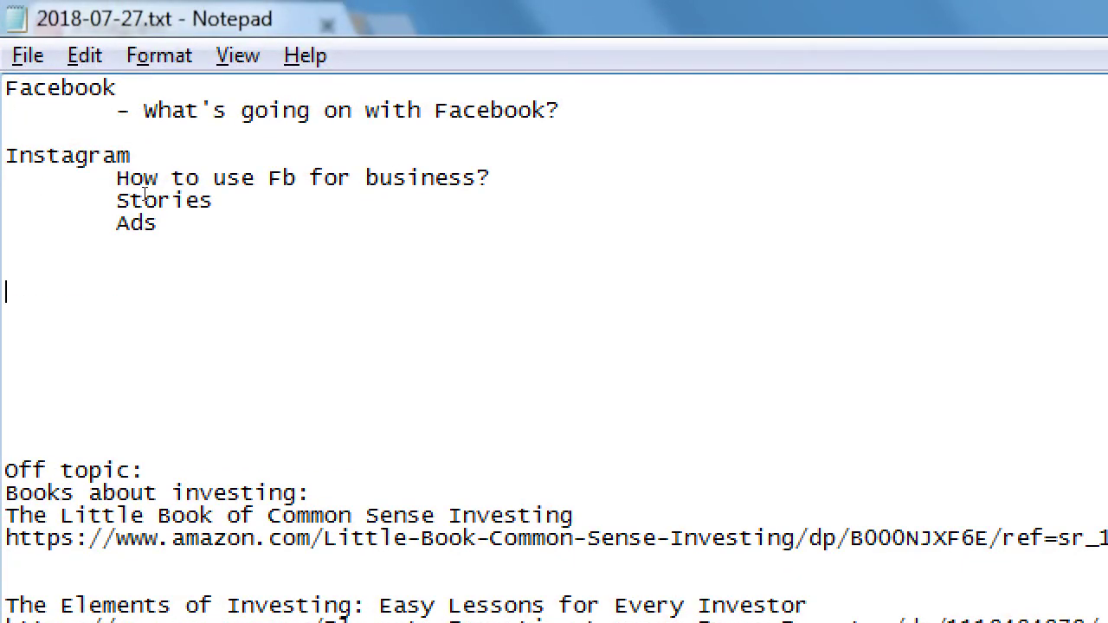
type("Cons")
type("u")
key("BackSpace")
type("onsumer")
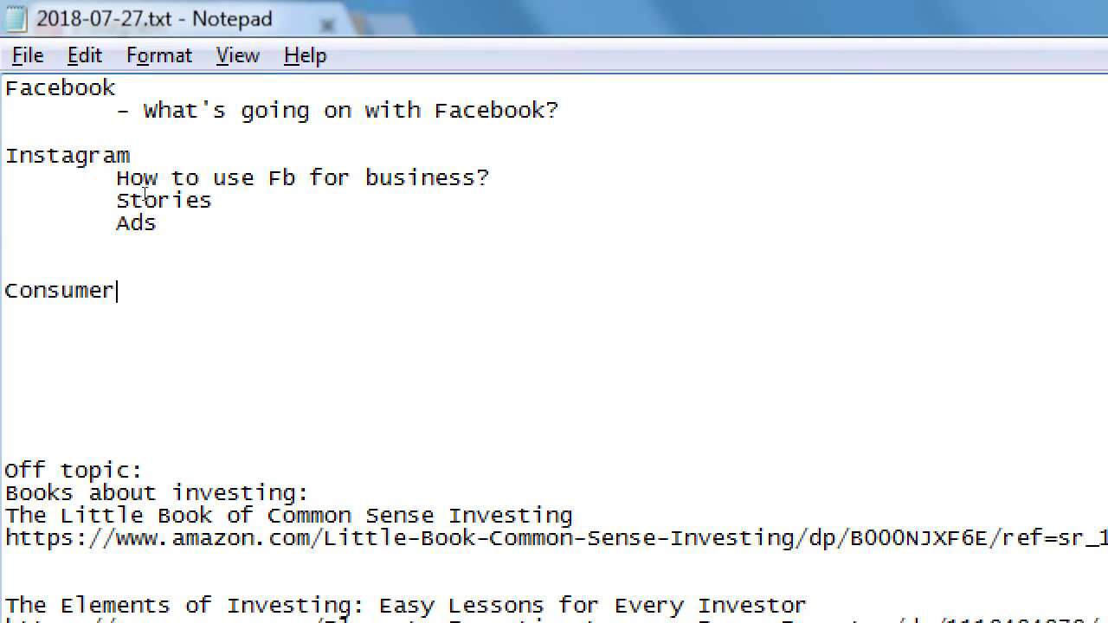
type(" vs Creator")
key("Return")
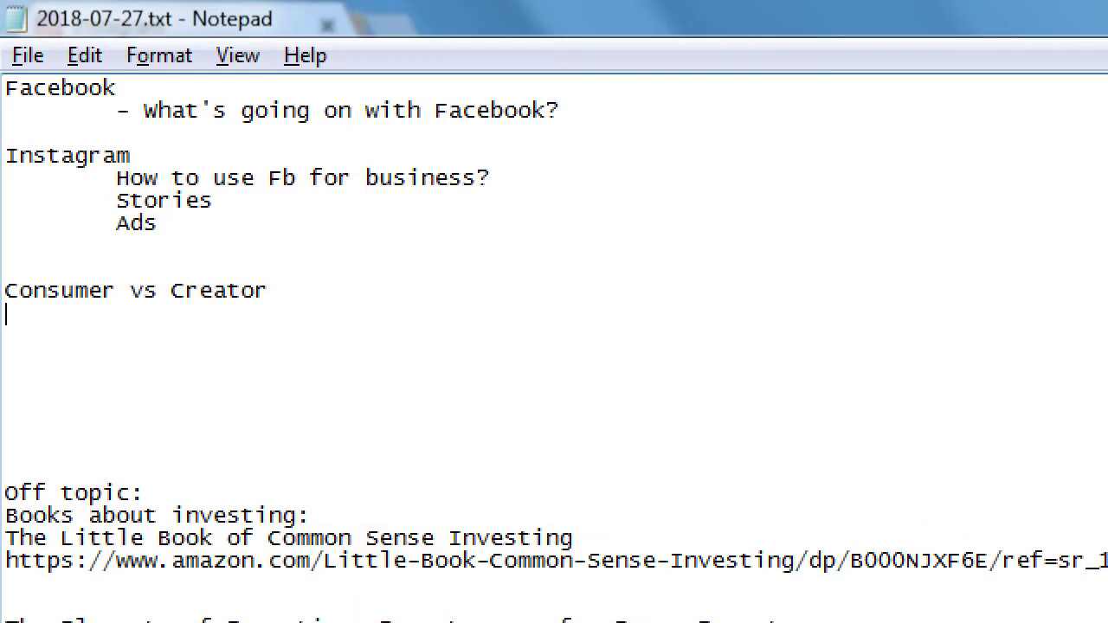
- Add the lines "Consumer takes in content" and "Creator puts out content" under the "Consumer vs Creator" heading
type("A")
key("BackSpace")
key("BackSpace")
type("Consumer")
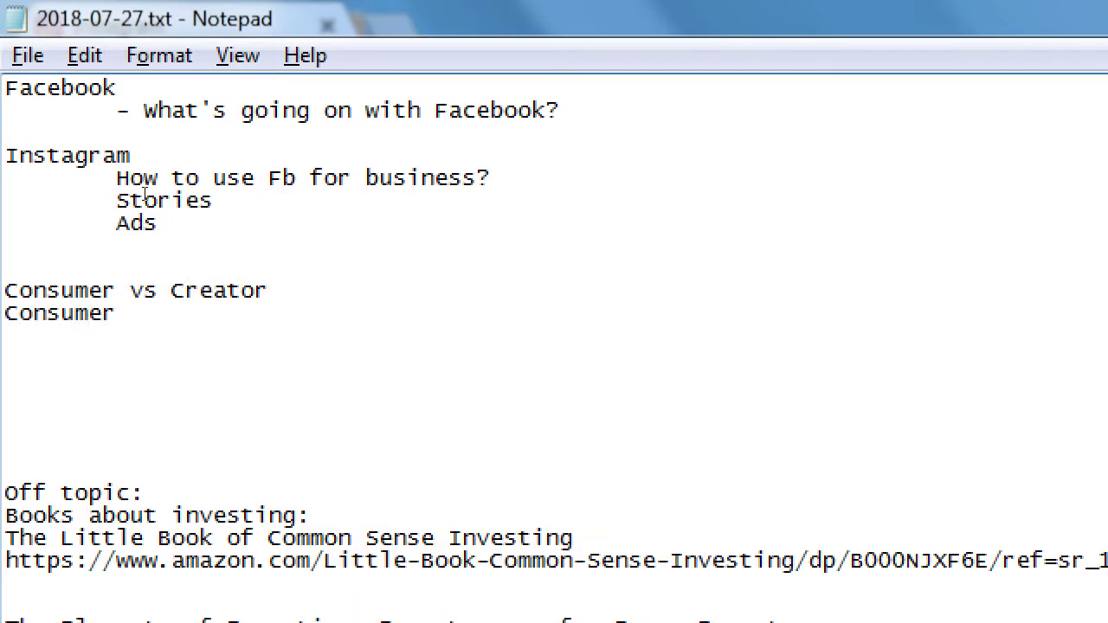
type(" takes in content")
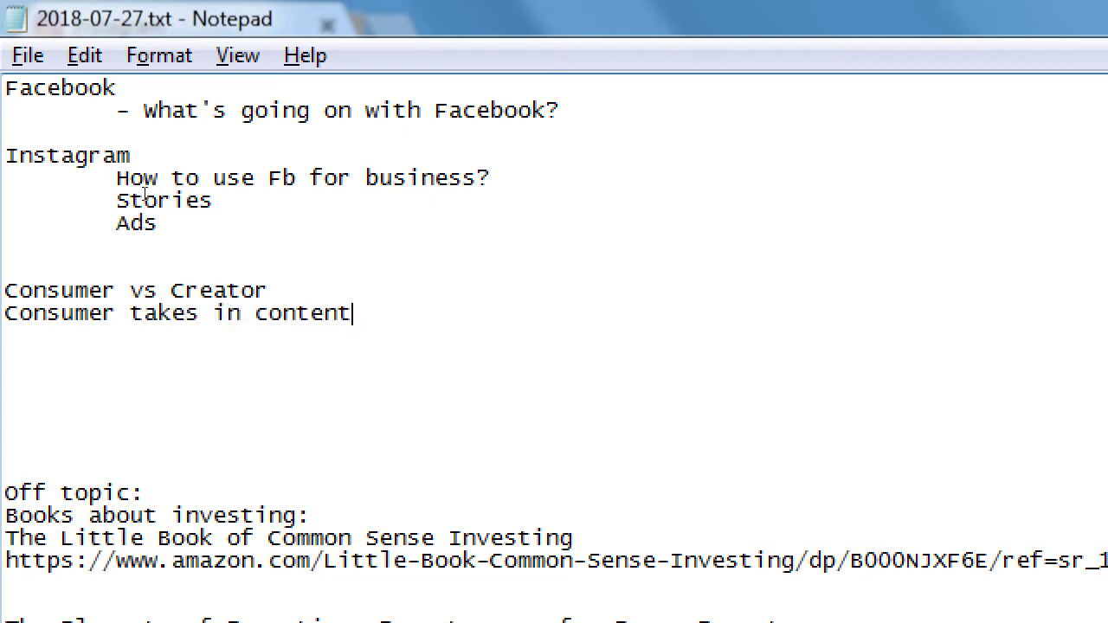
key("Return")
type("Creator puts out content")
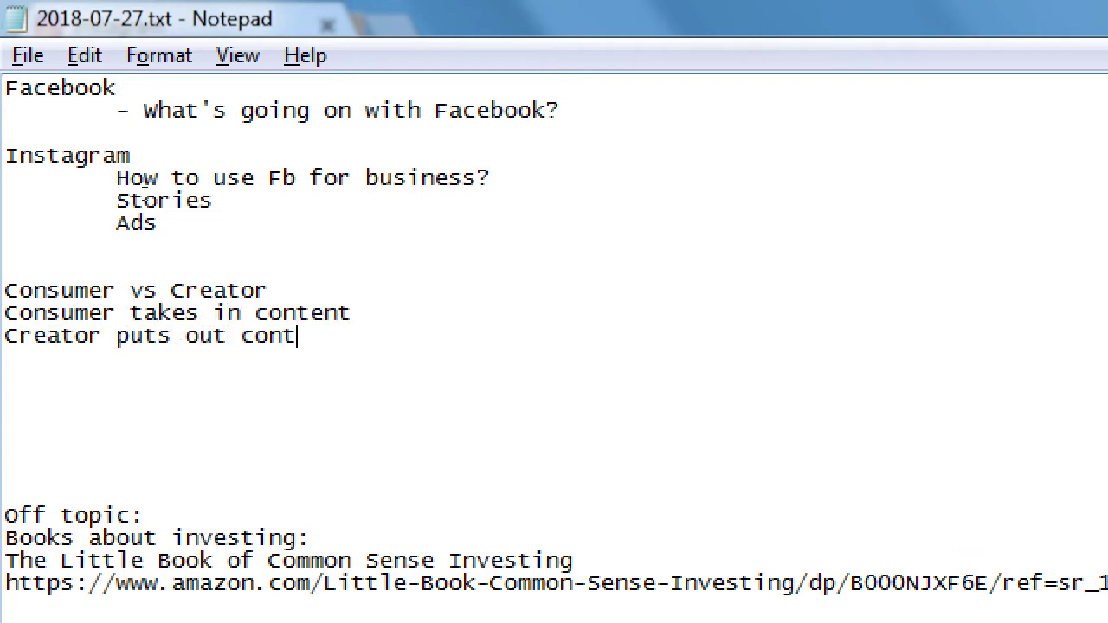
- Leave a blank line below the definitions and write "The instagram.com website is focused on Consumers"
key("Up")
key("Down")
key("Down")
key("Down")
type("The instag")
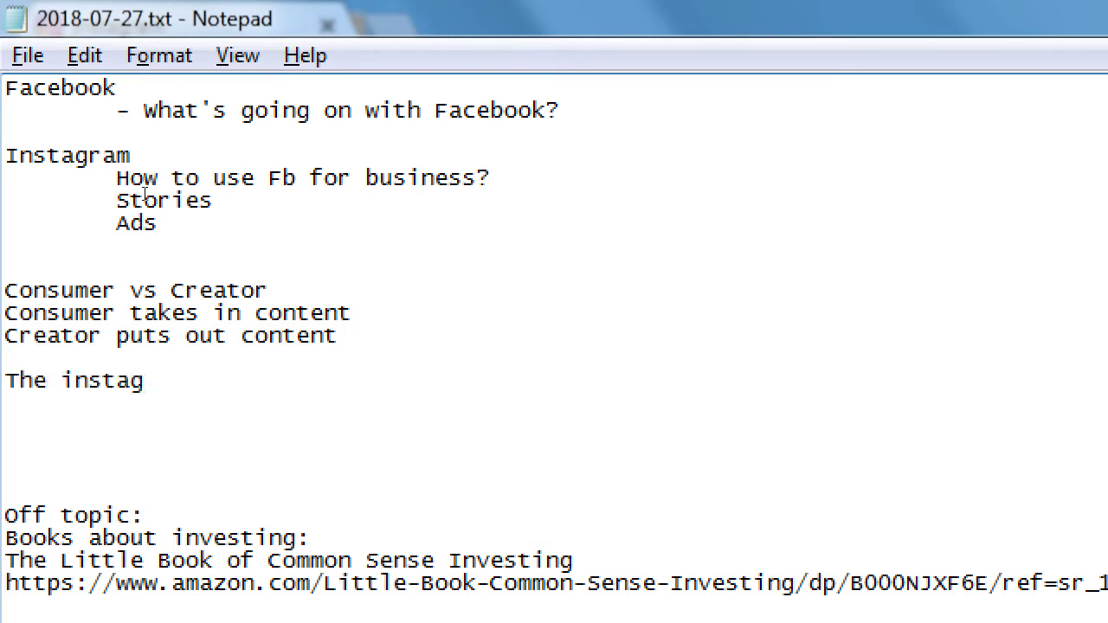
type("ram.com website")
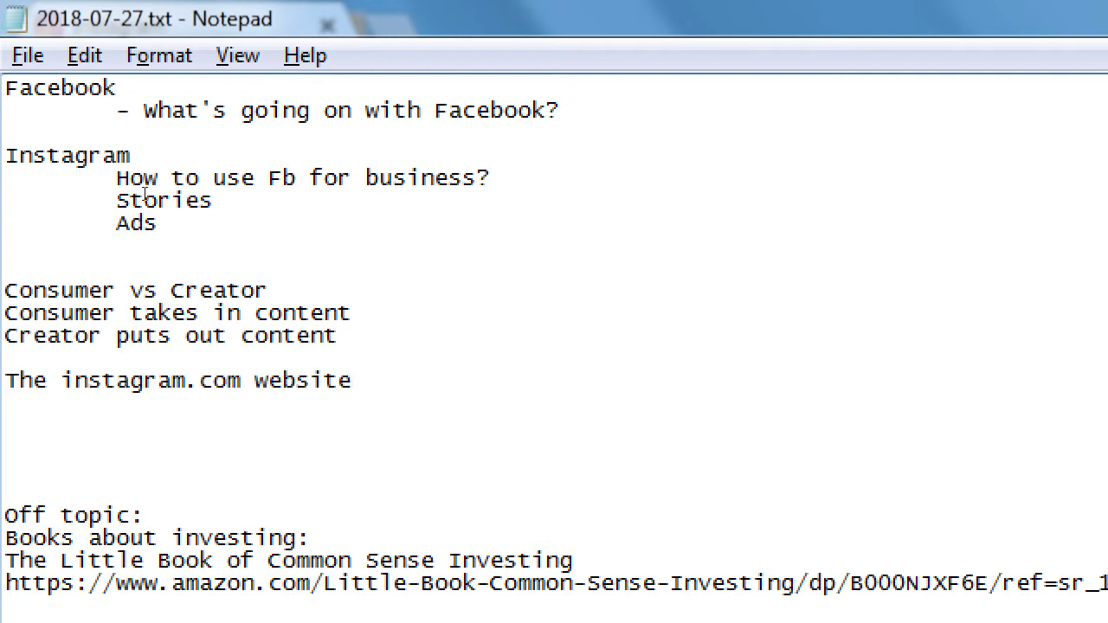
type(" is focused")
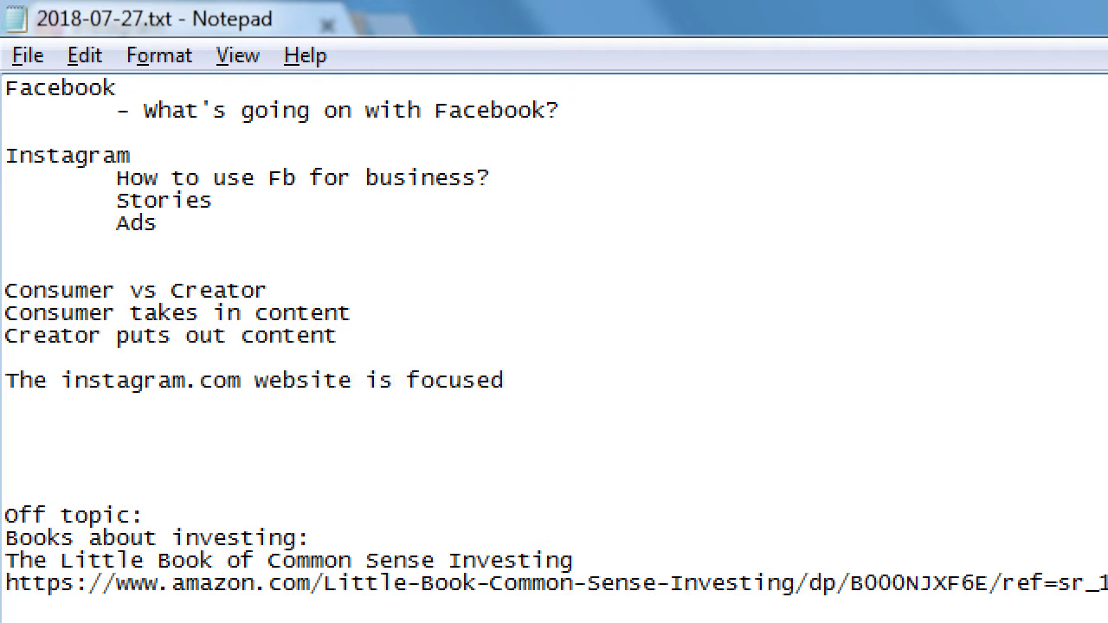
type(" on Consumers")
- Add the line "The mobile app is focused on Creators" and switch back to the Instagram feed in Chrome
key("Return")
type("The mobile app is focused on c")
key("BackSpace")
type("Creators")
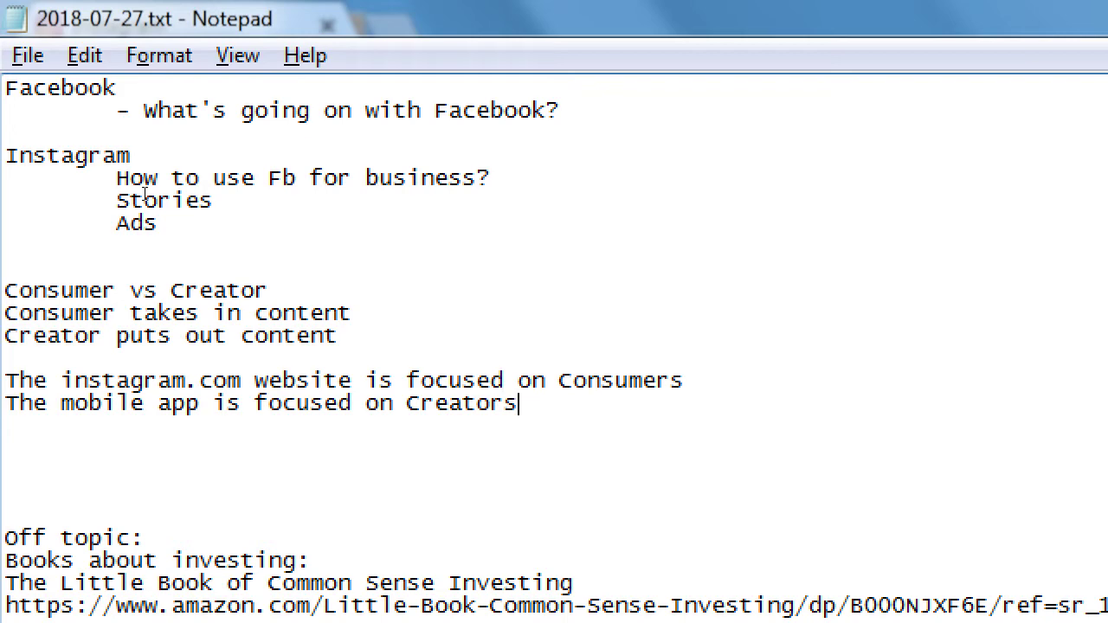
key("alt+Tab")
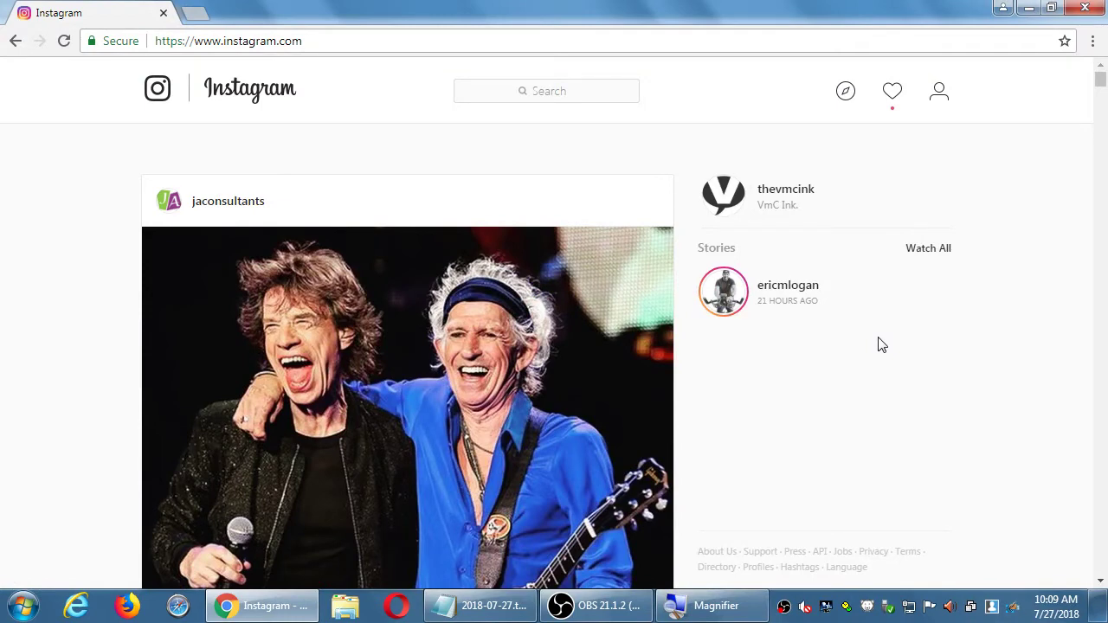
- Open the developer tools on the Instagram feed and emulate an iPhone X to display the mobile version of the site
key("F12")
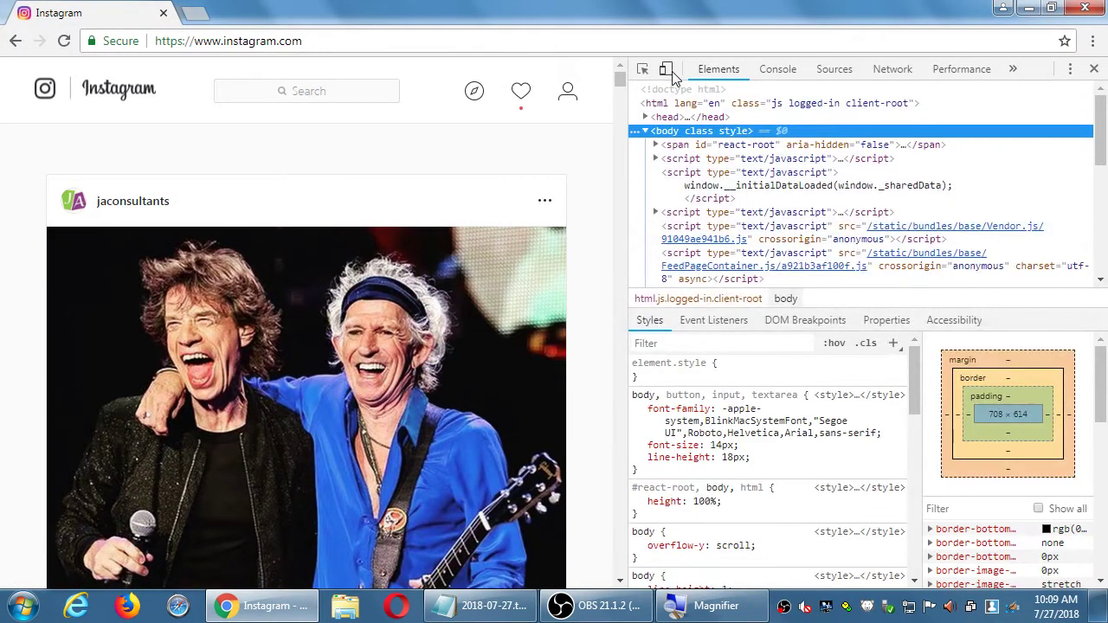
left_click(668, 71)
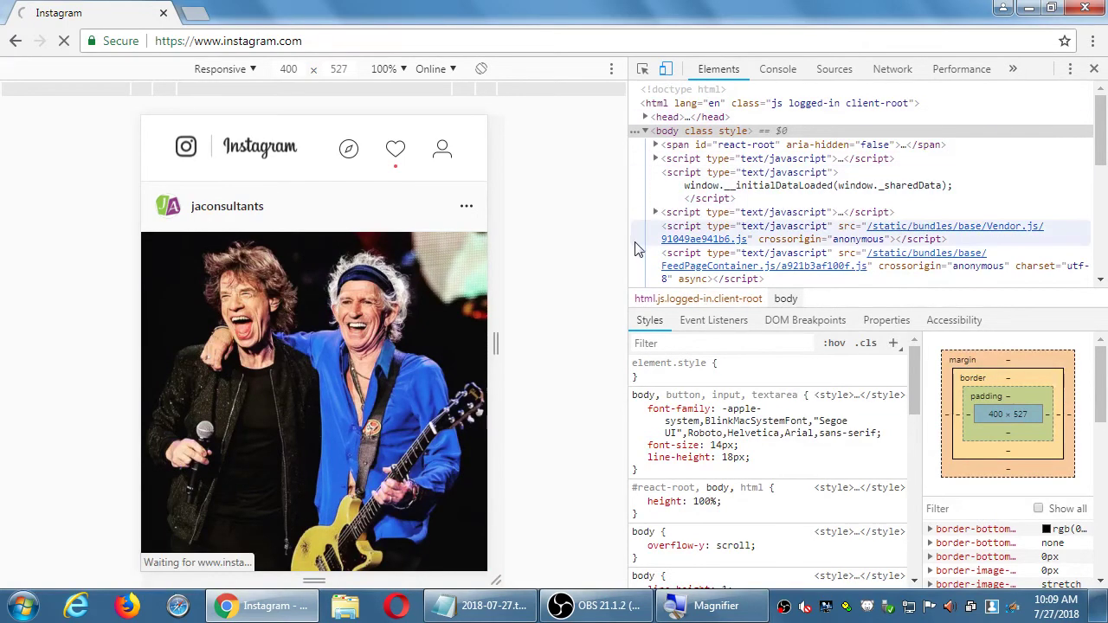
left_click(245, 74)
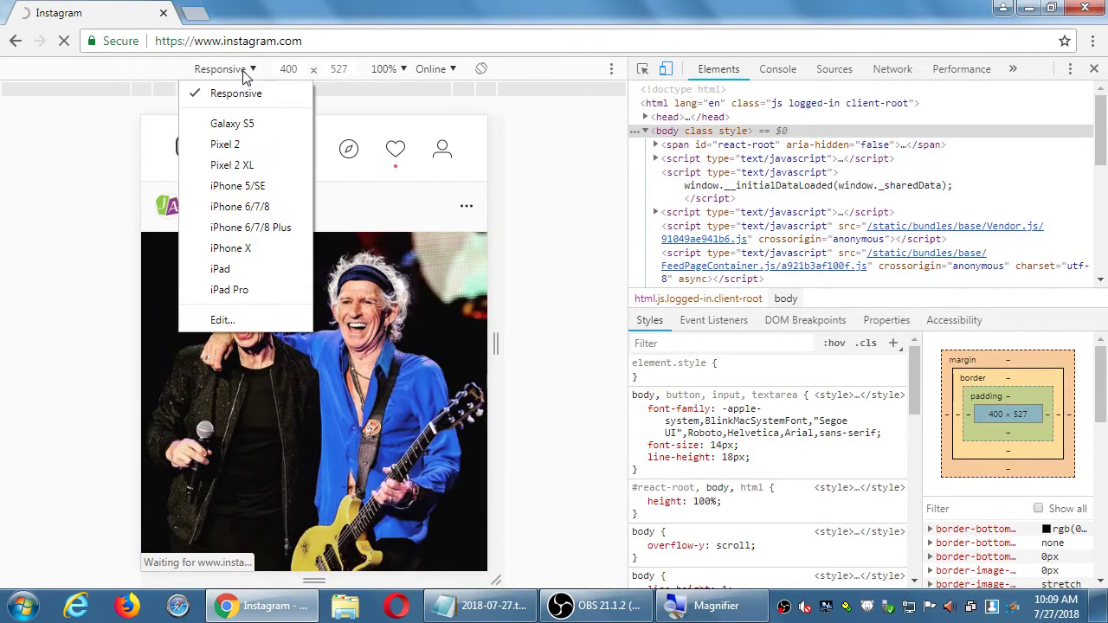
left_click(238, 250)
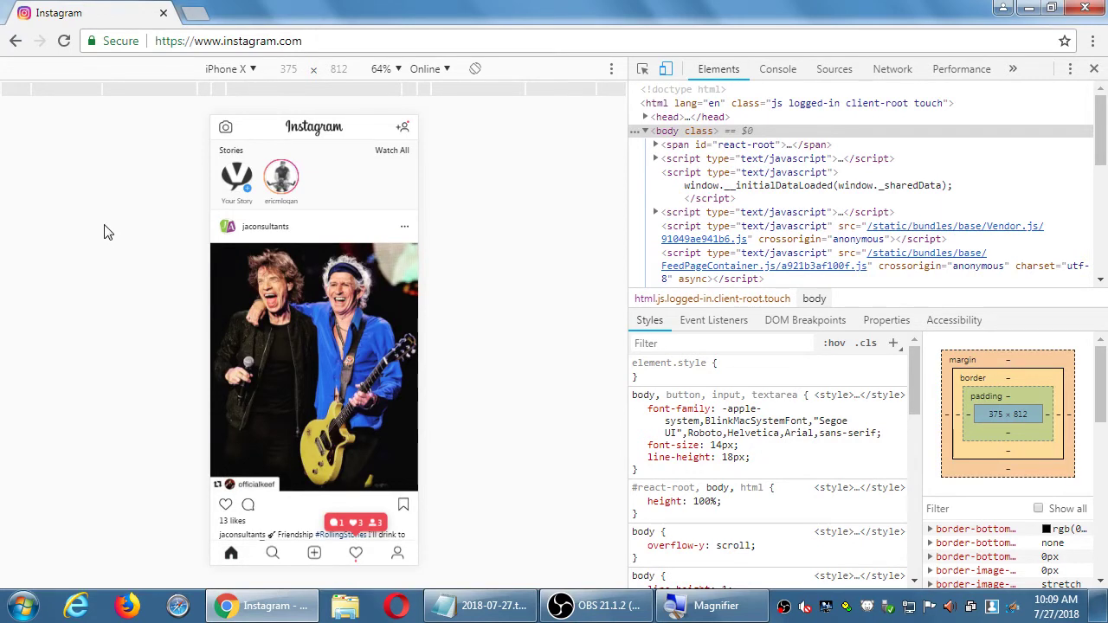
- Open the new-post file chooser in the mobile layout, dismiss it, then close the developer tools and reload the desktop feed
left_click(315, 554)
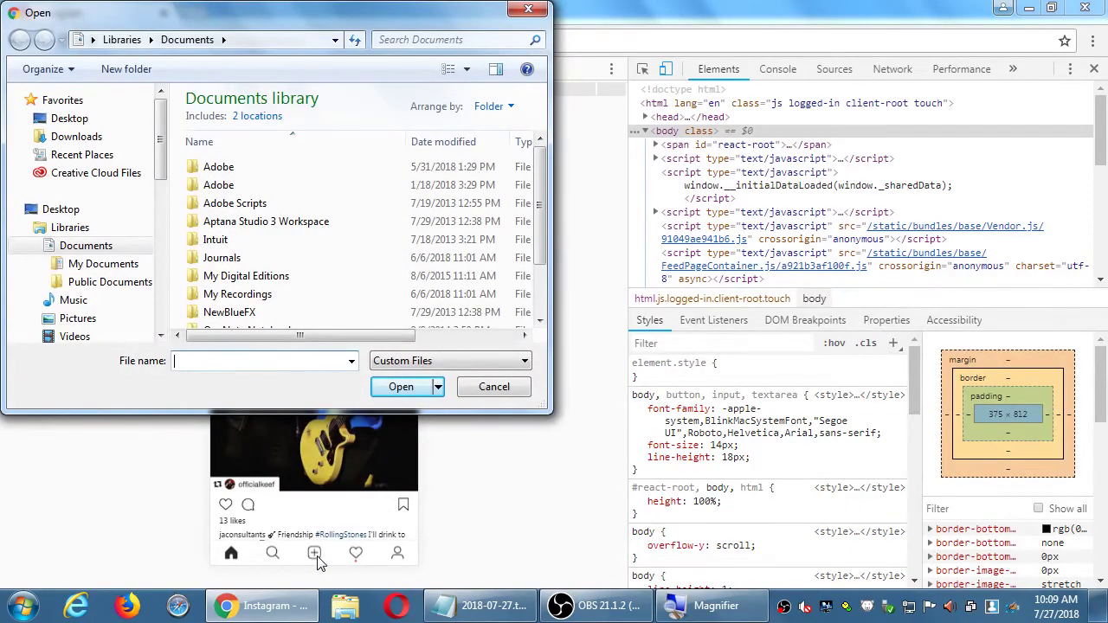
left_click(474, 391)
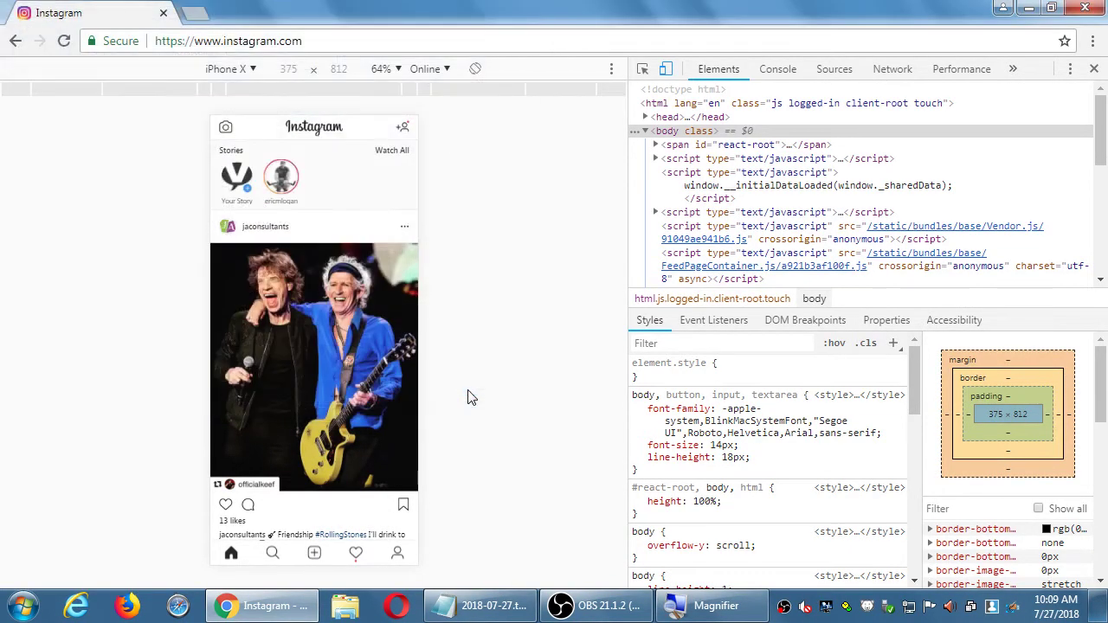
key("F12")
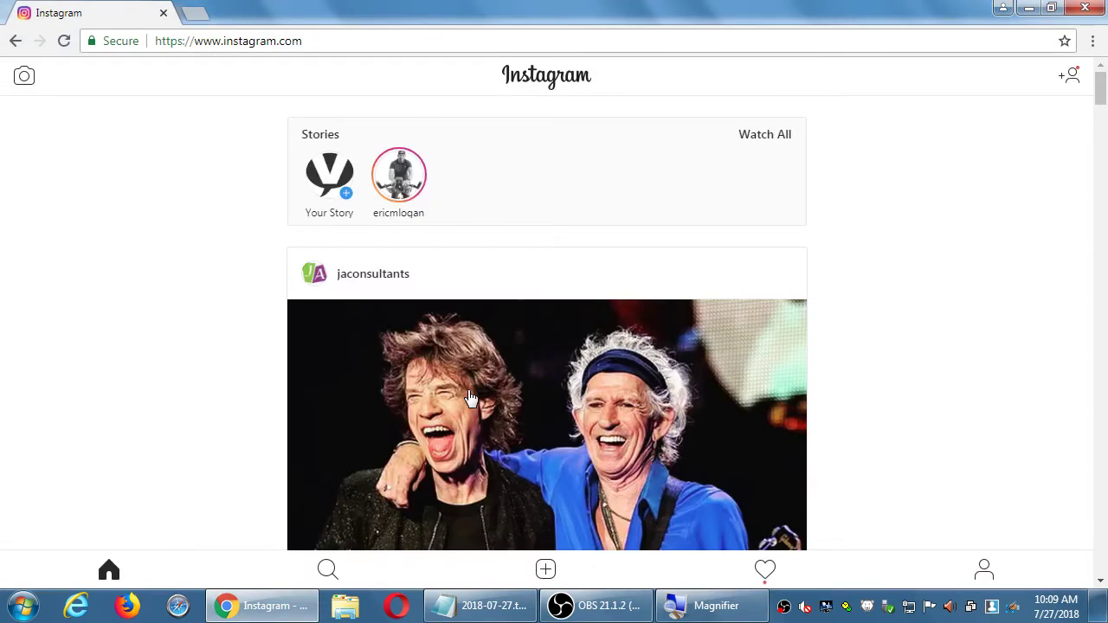
key("F5")
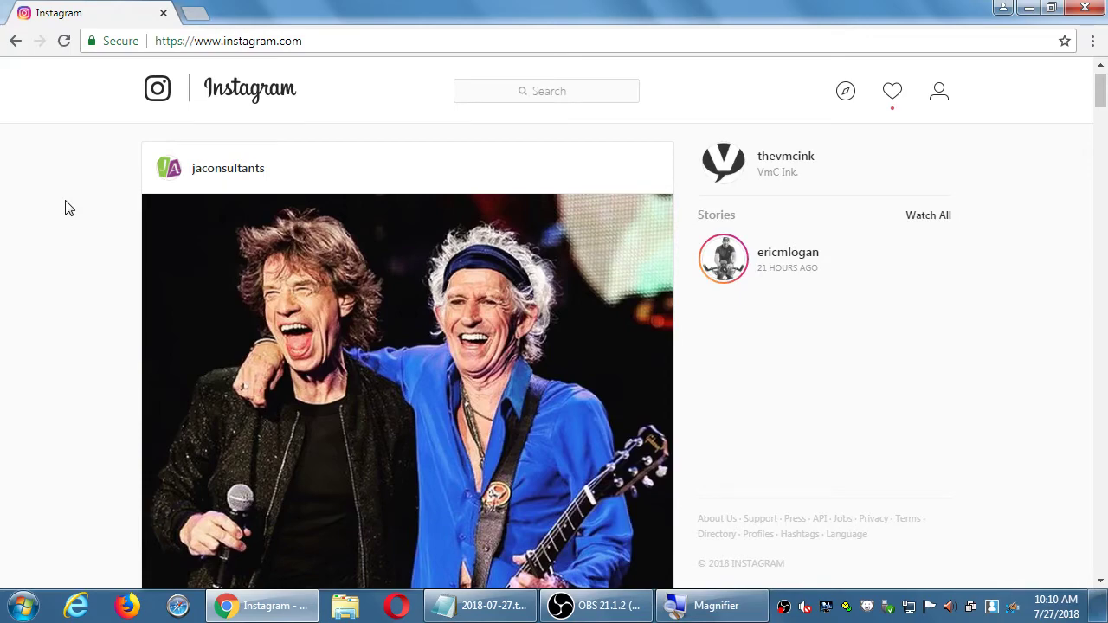
- Switch to the Notepad notes and write "Secret, Power User Way to Use Instagram" below the mobile app line, leaving a blank line between
left_click(481, 606)
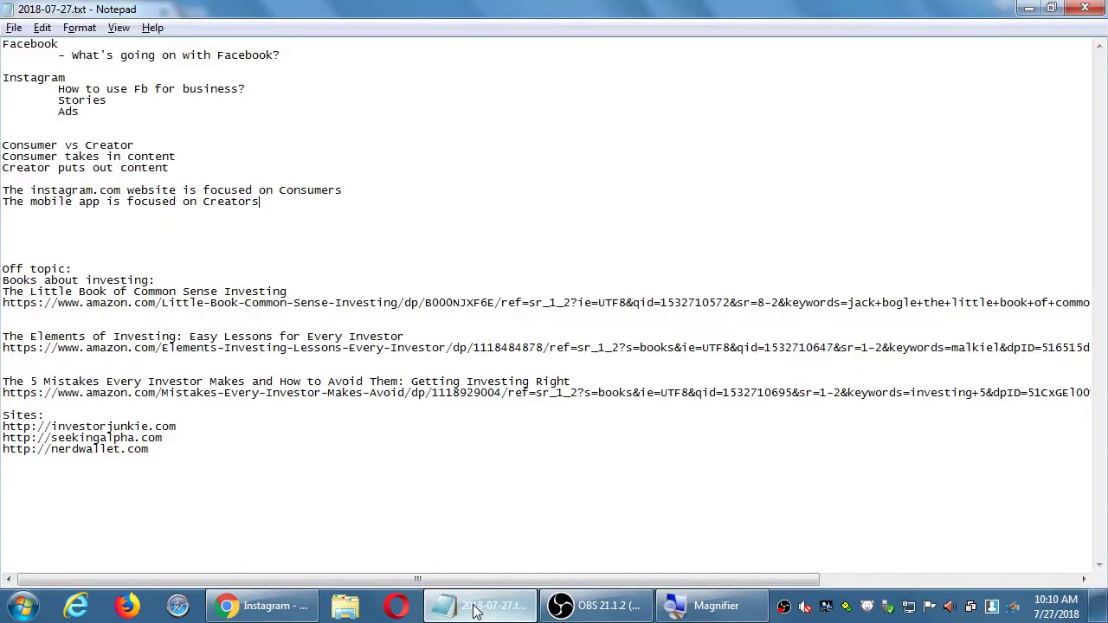
key("Down")
key("Down")
type("Secre")
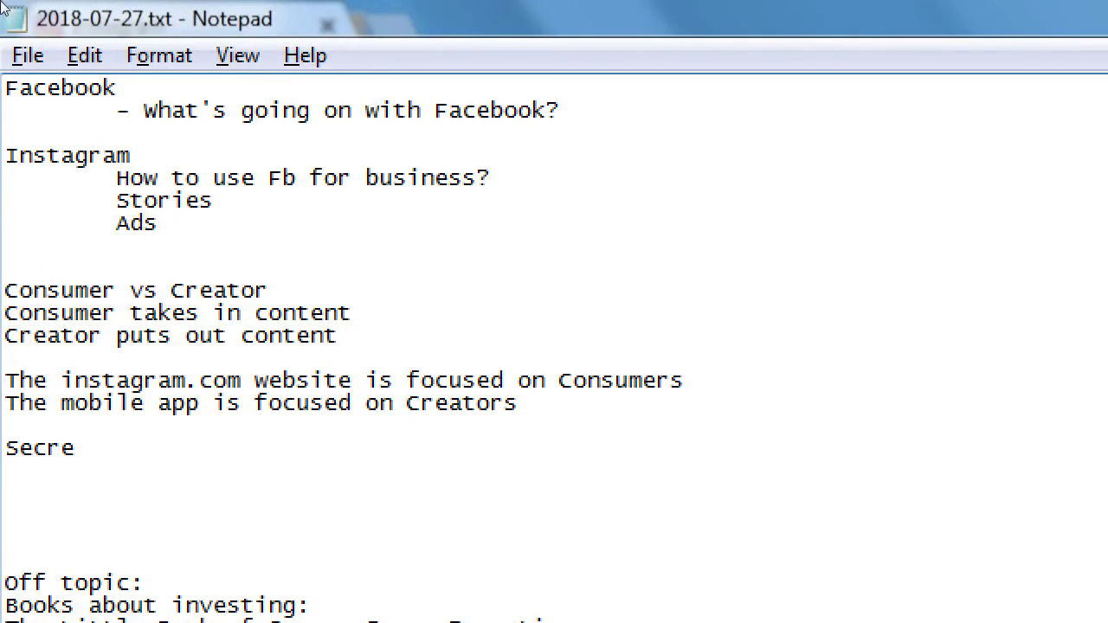
type("t, Power ")
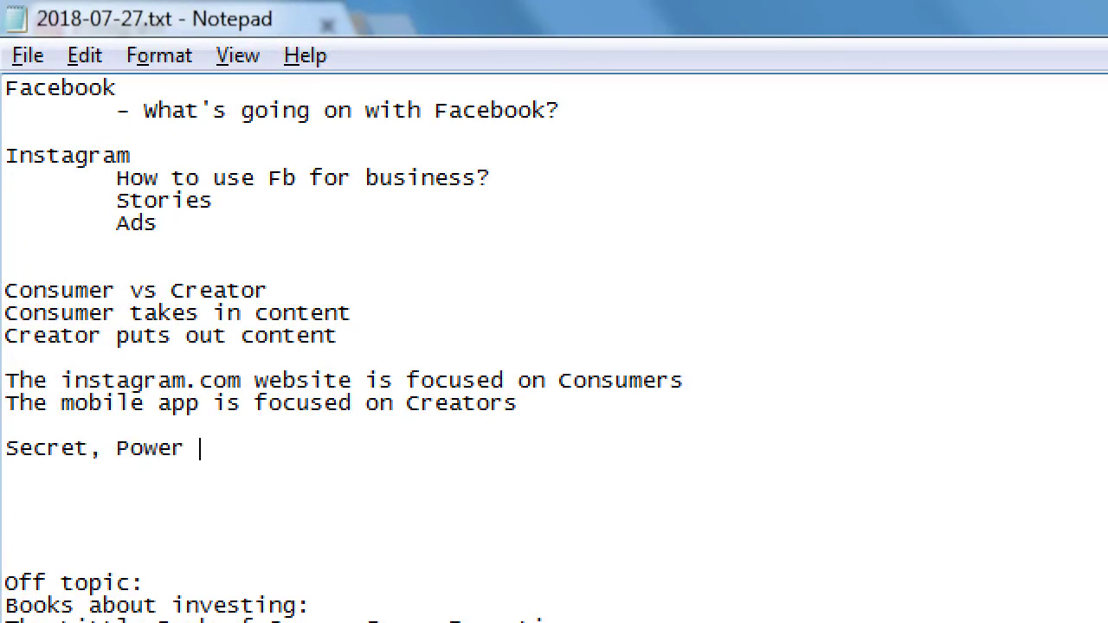
type("User Way to")
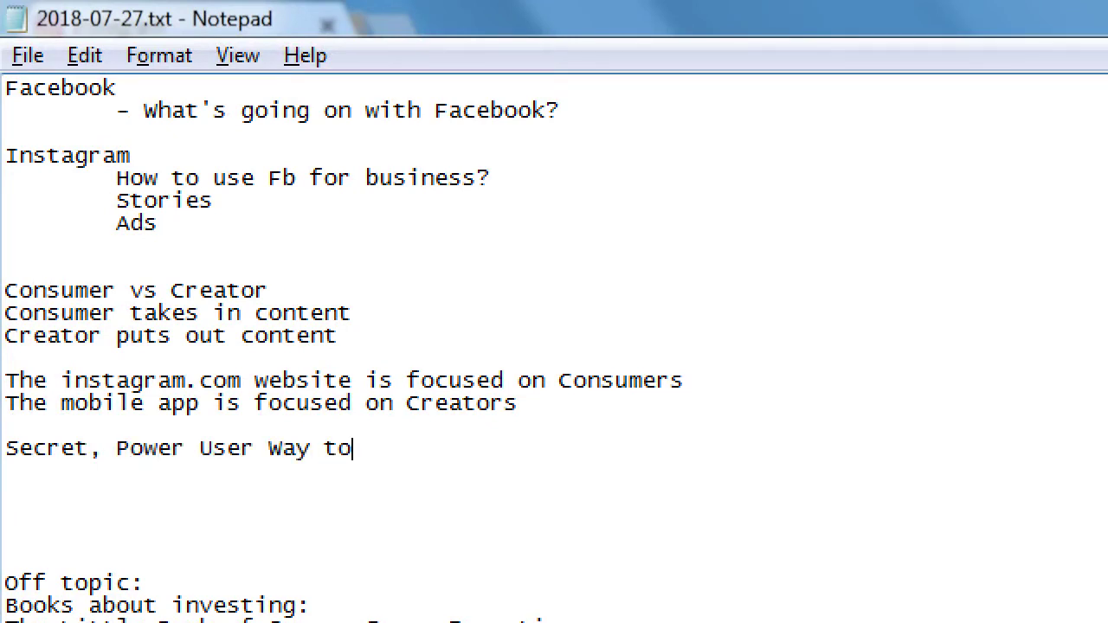
type(" Use Instagram.com")
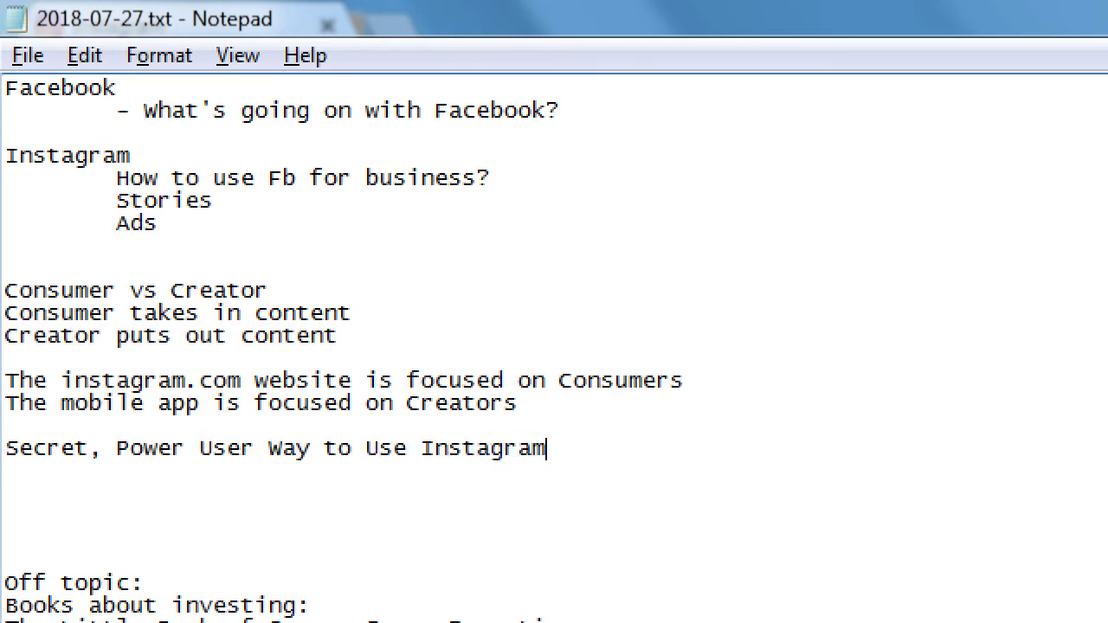
- Complete the heading with "Instagram.com" and add the indented line "If you use the Developer Mode Device Simulator of a web browser" below it
key("Return")
key("Tab")
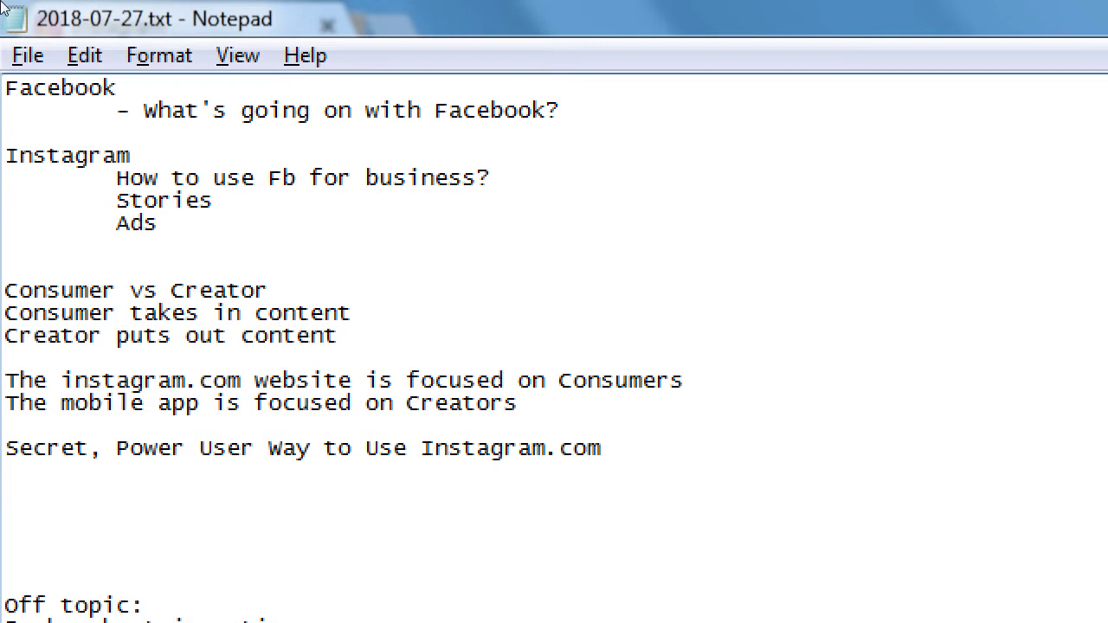
type("If you use the D")
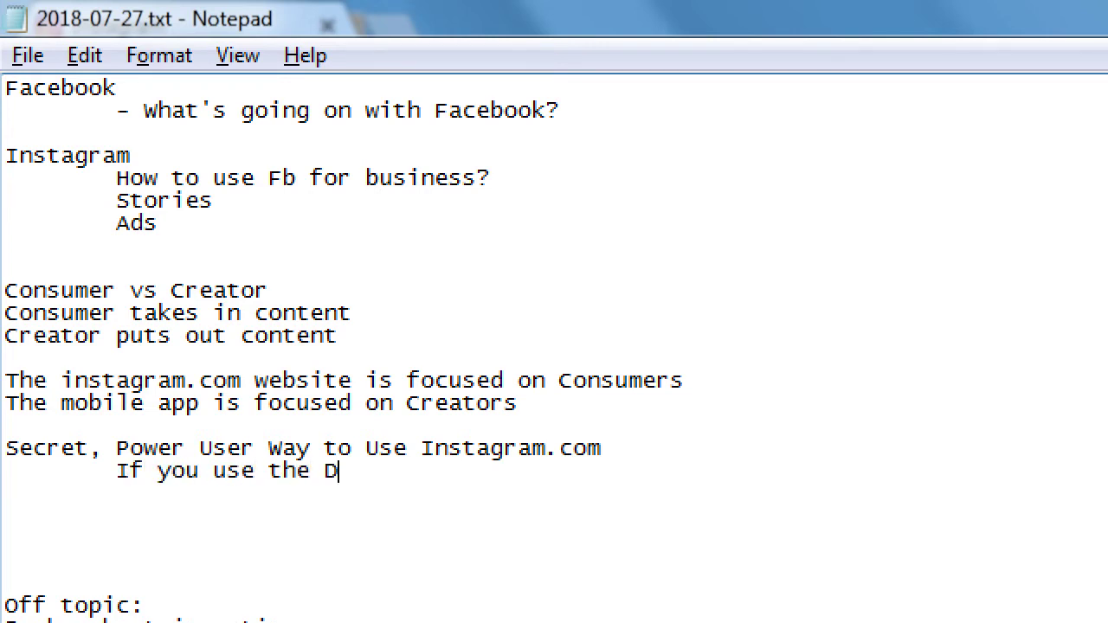
type("evelo")
key("BackSpace")
key("BackSpace")
type("eloper Mode, ")
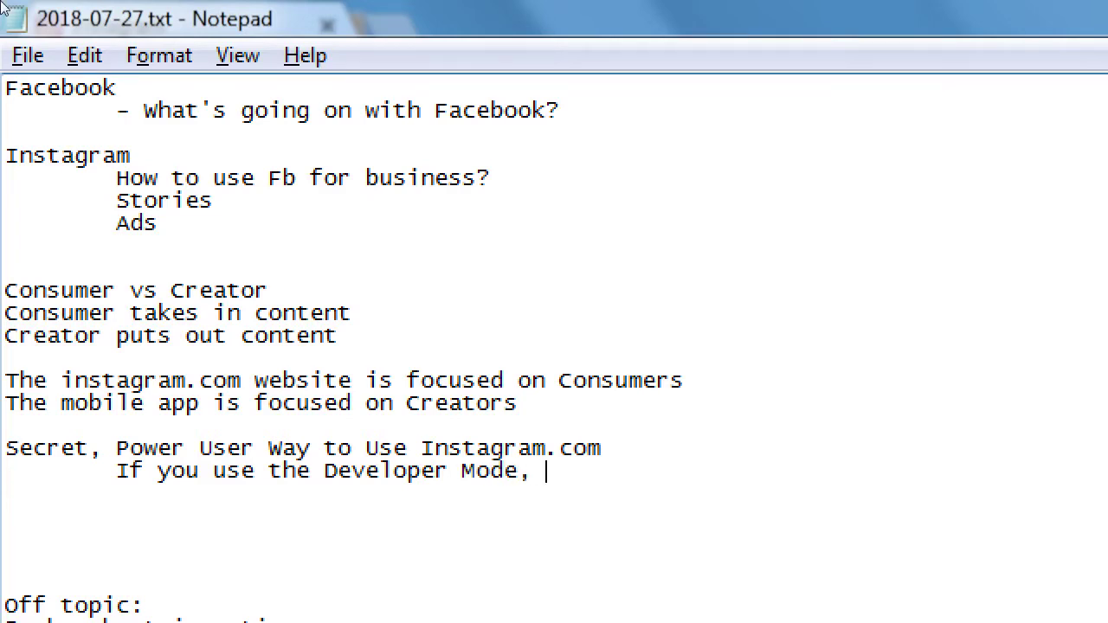
type("De")
key("BackSpace")
key("BackSpace")
key("BackSpace")
type("evice Simulator o")
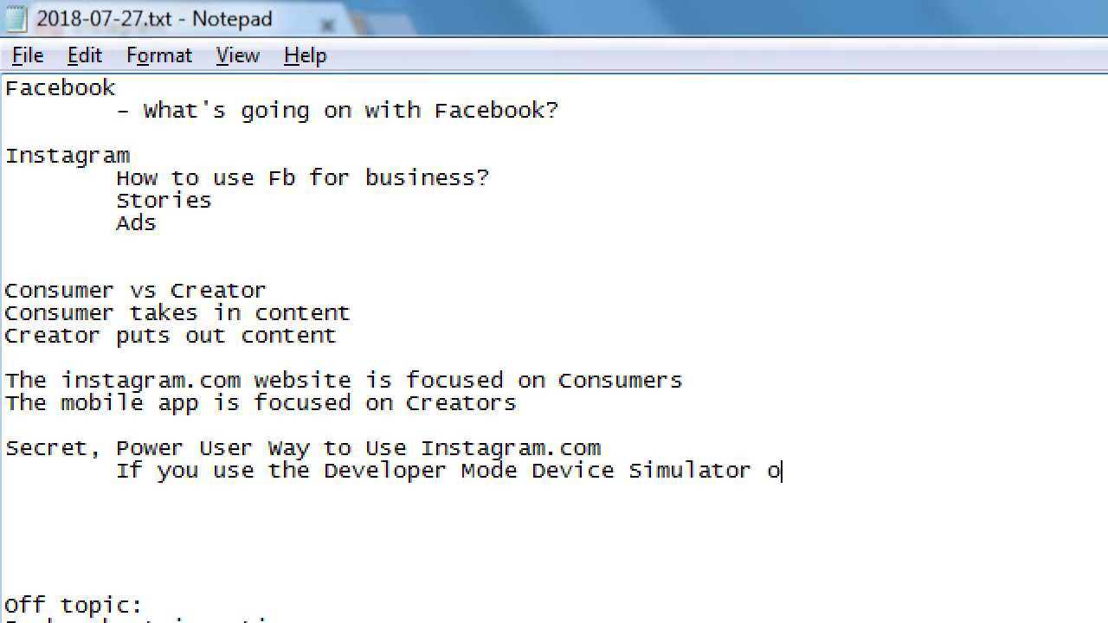
type("f a web bror")
key("BackSpace")
key("BackSpace")
type("ew")
key("BackSpace")
key("BackSpace")
type("owser")
- Add a second indented line reading "(Google Chrome for example), you can trick instagram.com into"
key("Return")
key("Tab")
type("(go")
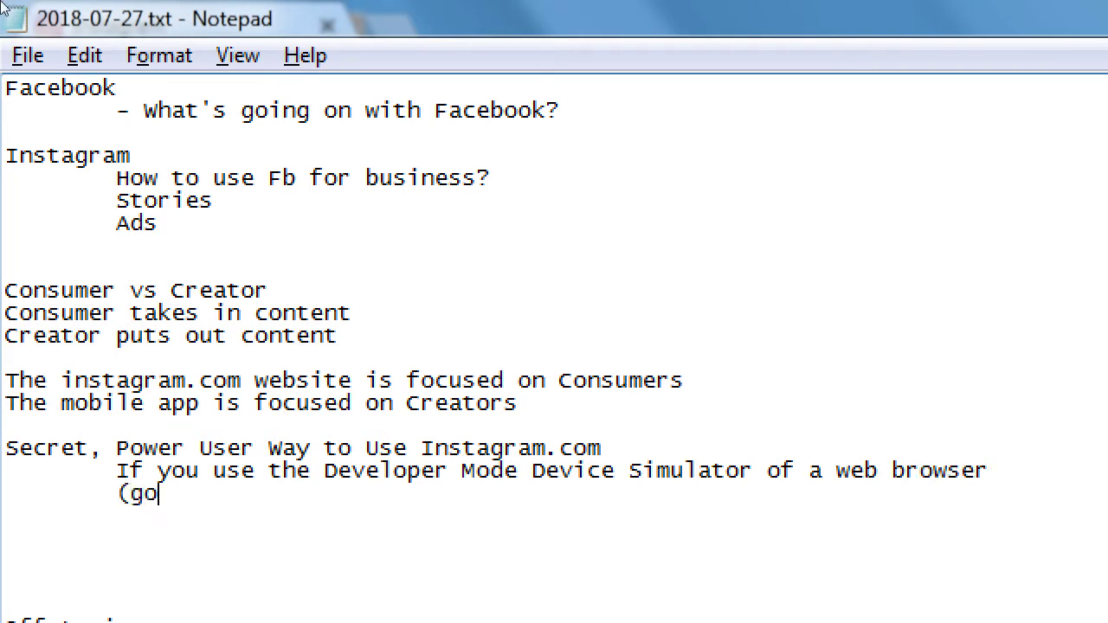
key("BackSpace")
key("BackSpace")
type("Google Chr")
type("ome)")
key("BackSpace")
type("for e")
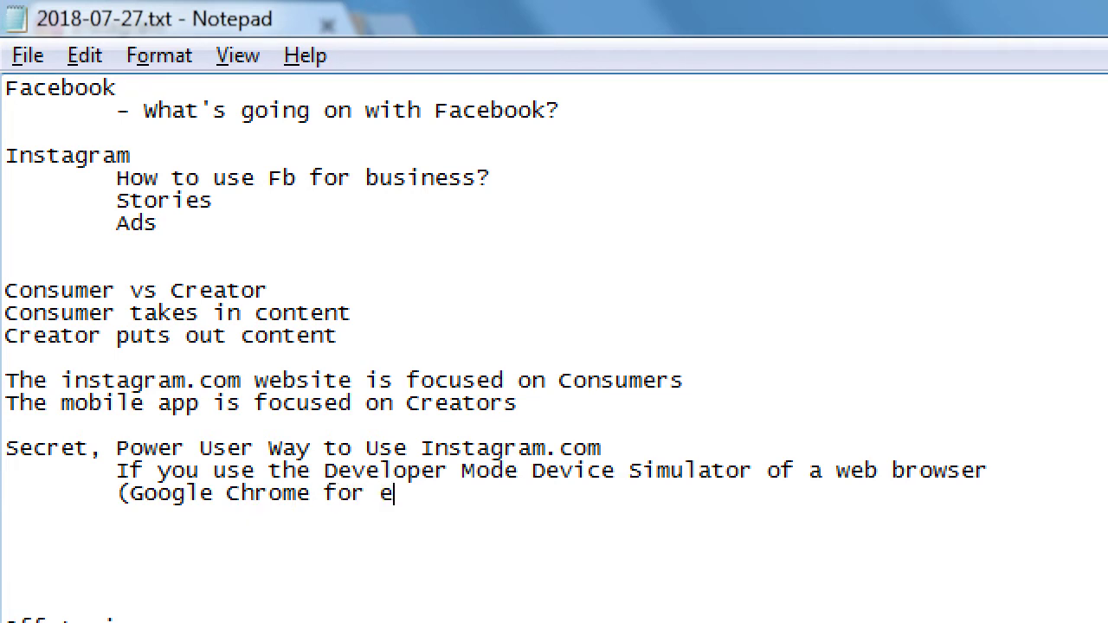
type("xample), you can ")
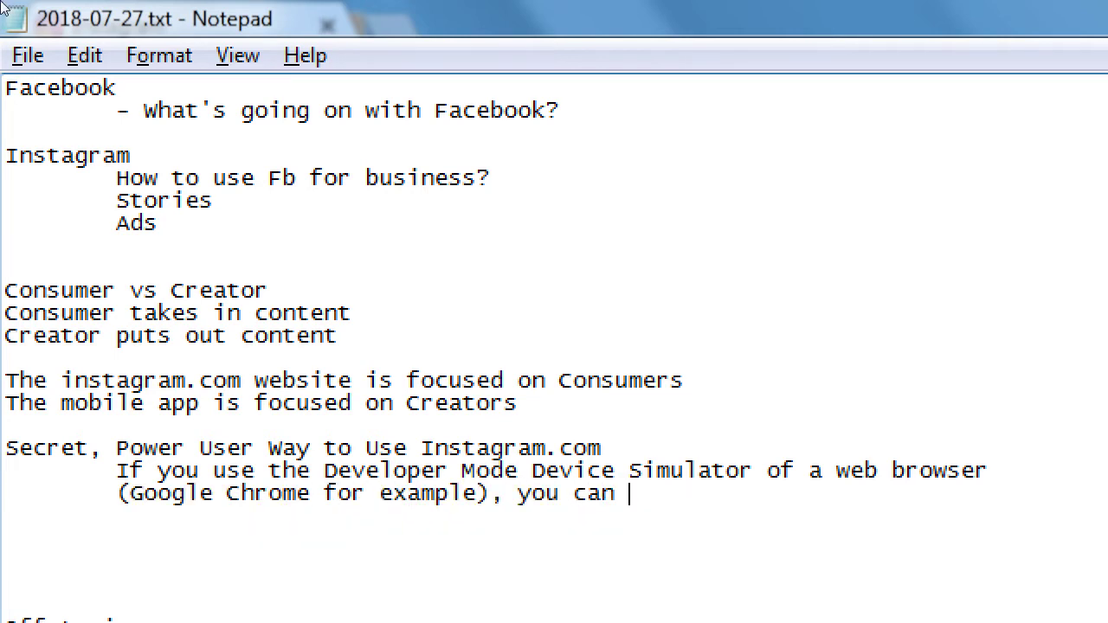
type("trick inst")
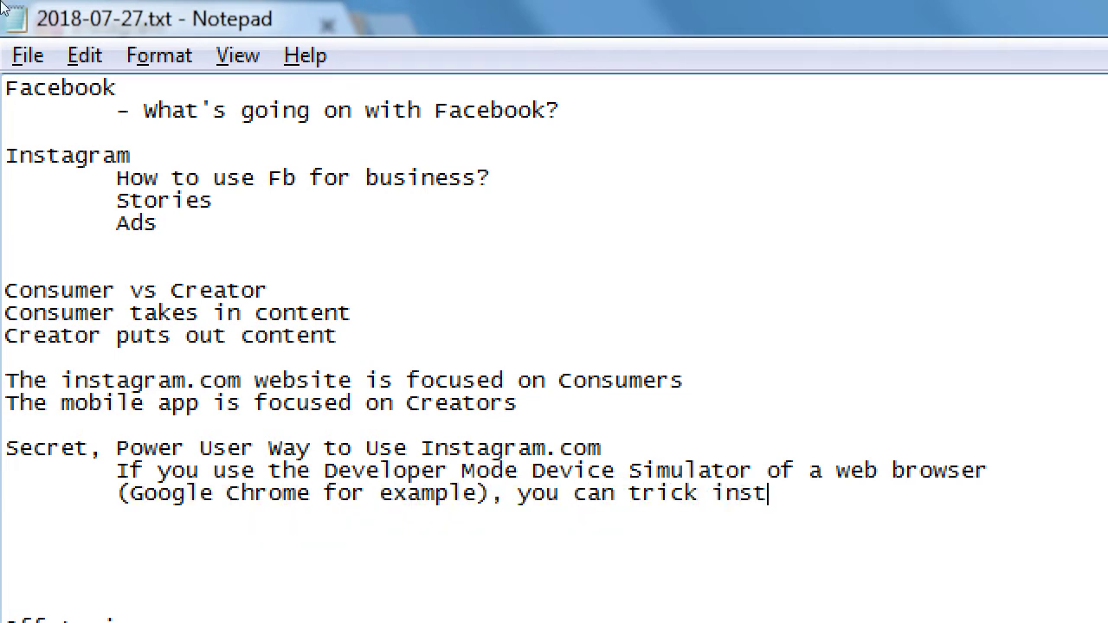
type("agram.com into")
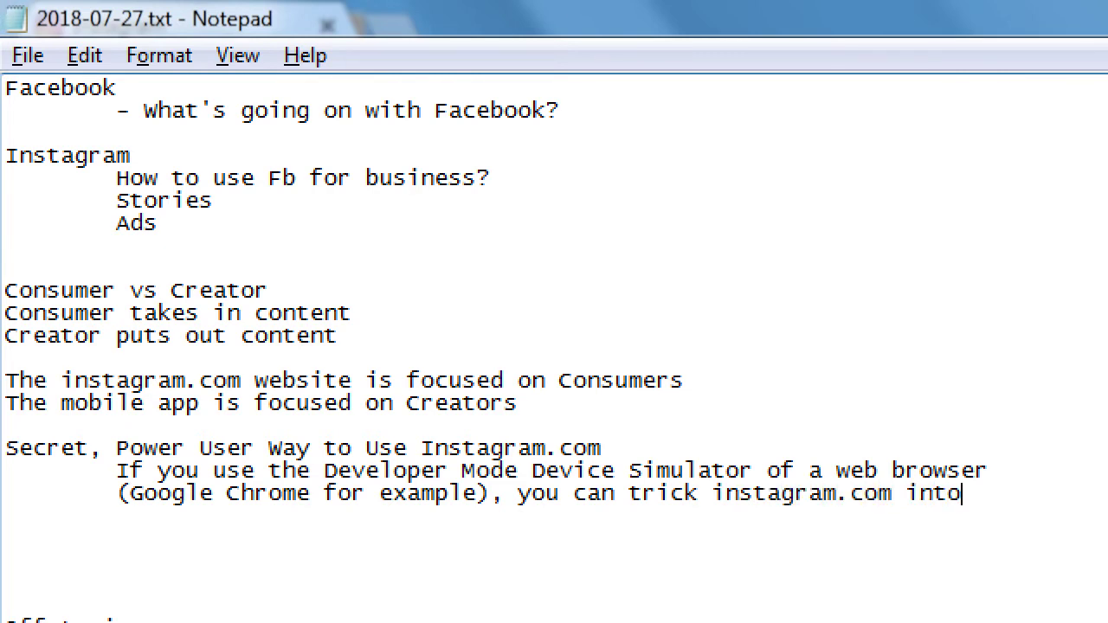
- Add a third indented line reading "thinking you're visiting on a mobile phone and then get most of the"
key("Return")
key("Tab")
type("thinking you")
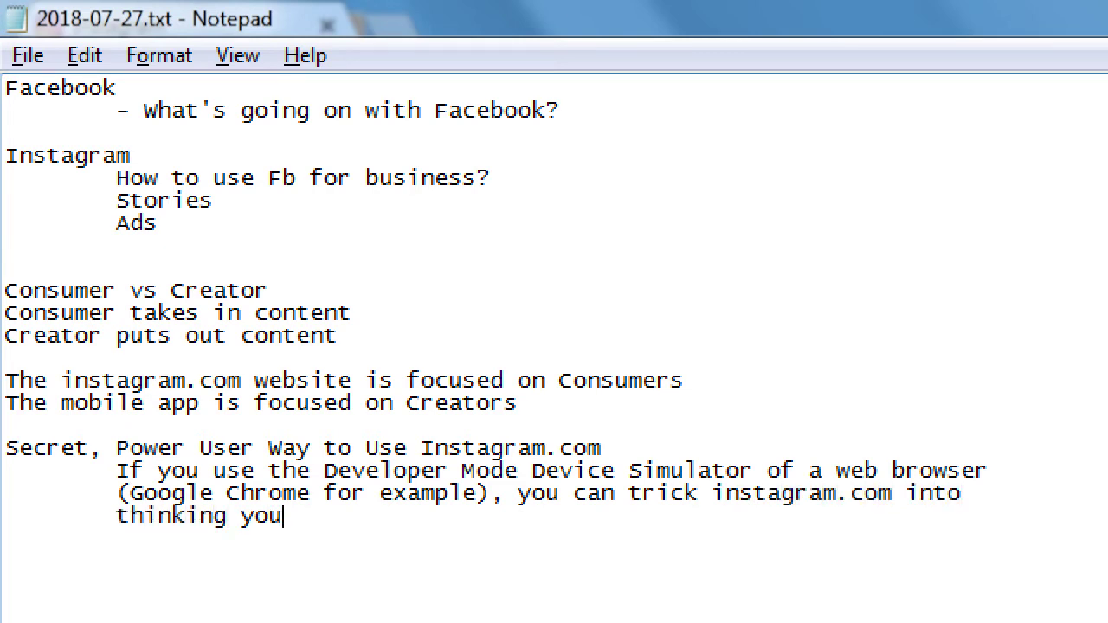
type("'re visitn")
key("BackSpace")
key("BackSpace")
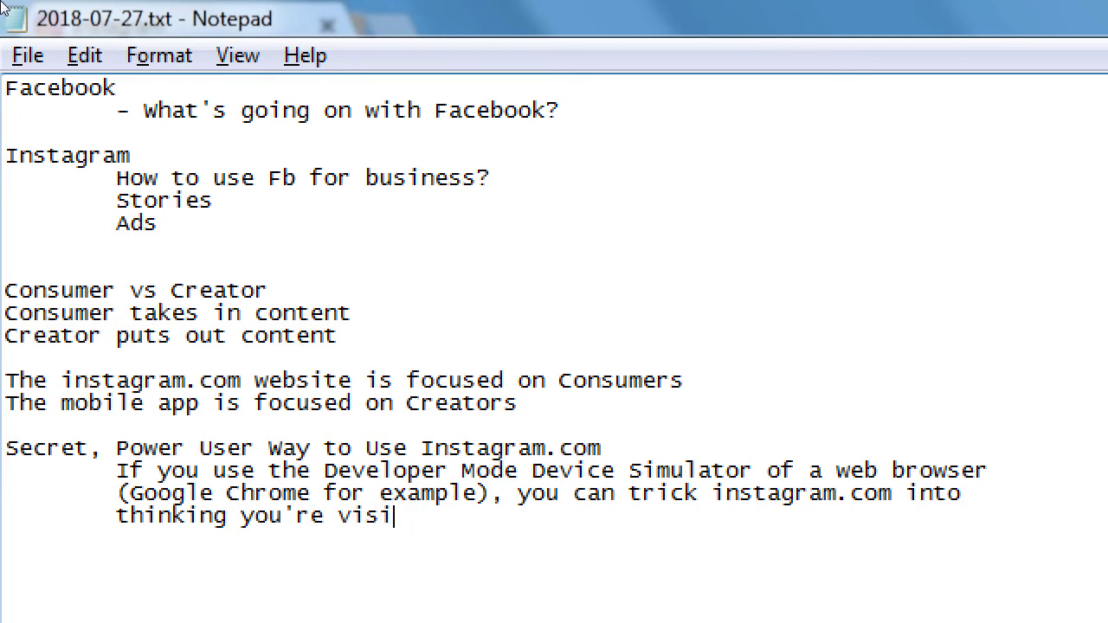
type("ting on a mobi")
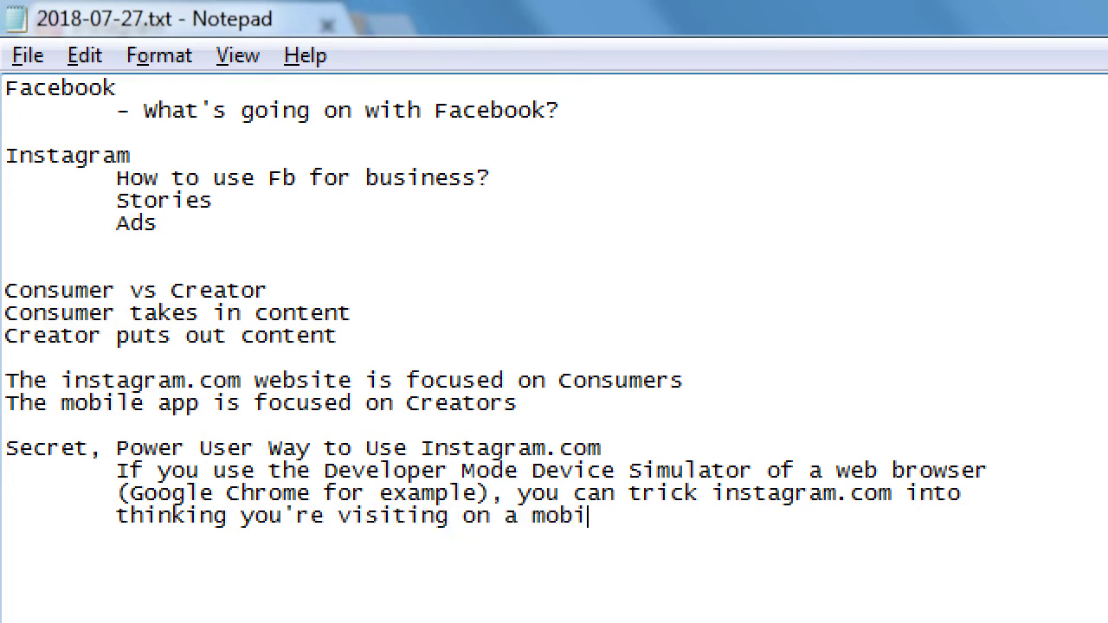
type("le phone and th")
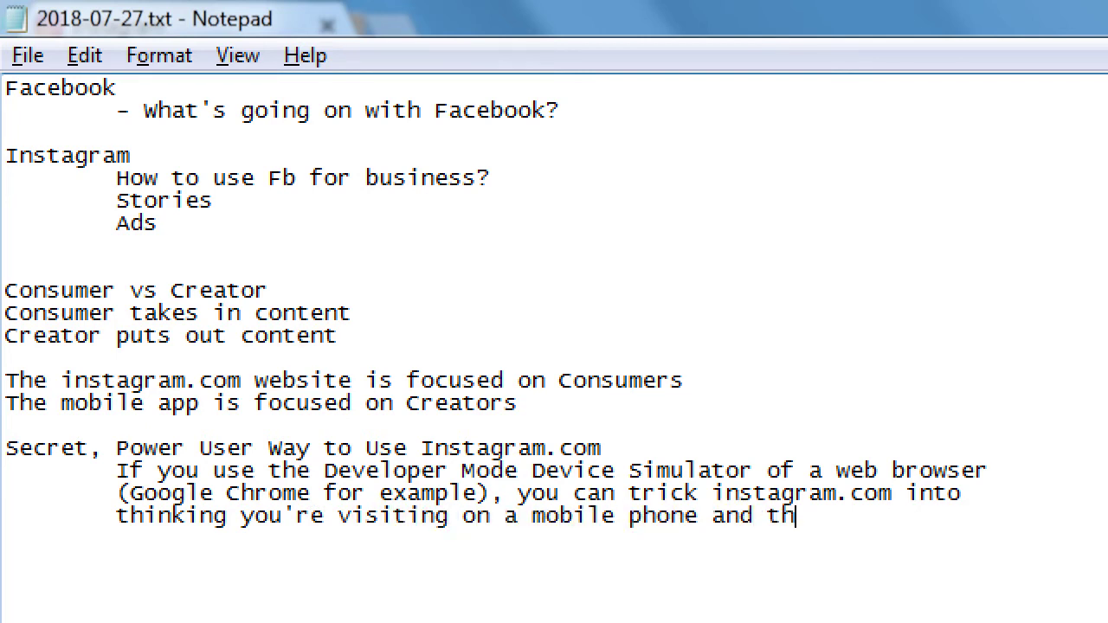
type("en get most of the")
- Add a fourth indented line reading "features of a mobile phone: LIKE POSTING"
key("Return")
key("Tab")
type("features of a mobile phon:")
key("BackSpace")
key("BackSpace")
type("e: LIKE POSTIN")
type("G")
- Replace "LIKE" before "POSTING" with "such as" in the last indented line
key("ctrl+Left")
key("Left")
key("shift+Left")
key("shift+Left")
key("shift+Left")
key("shift+Left")
type("such as")
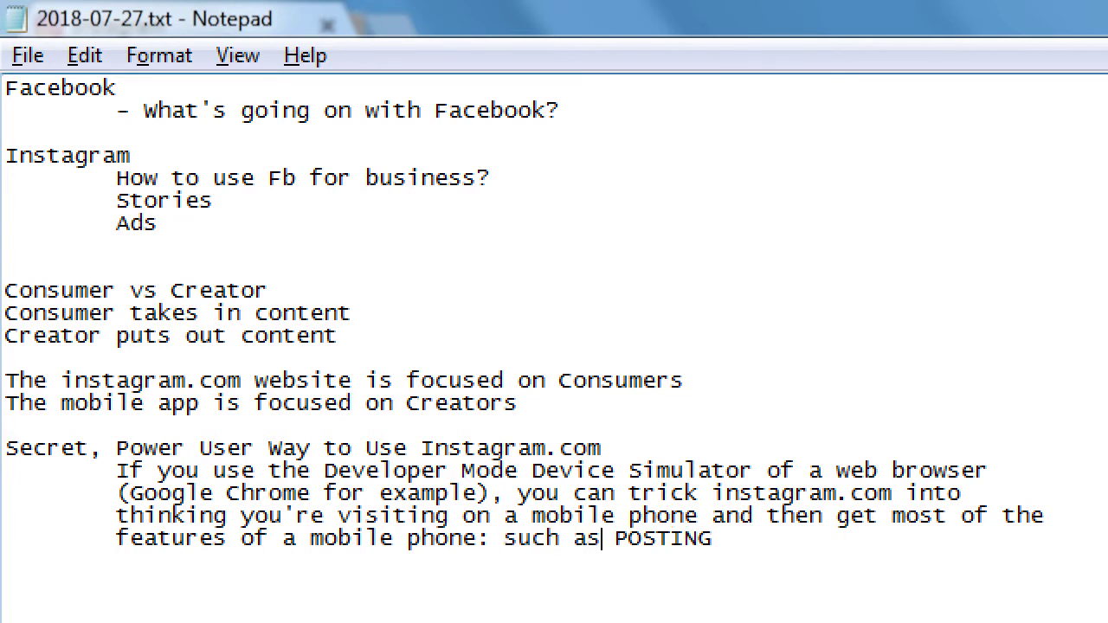
key("End")
- Zoom the magnified screen back out, switch to Chrome and inspect the Instagram page with the developer tools
key("super+minus")
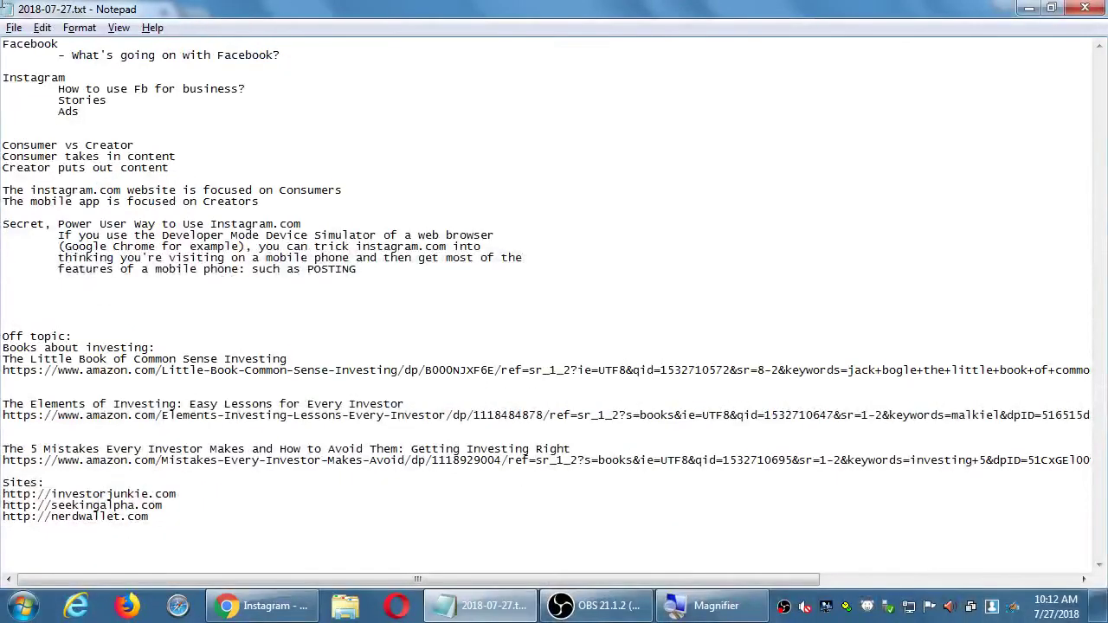
left_click(260, 606)
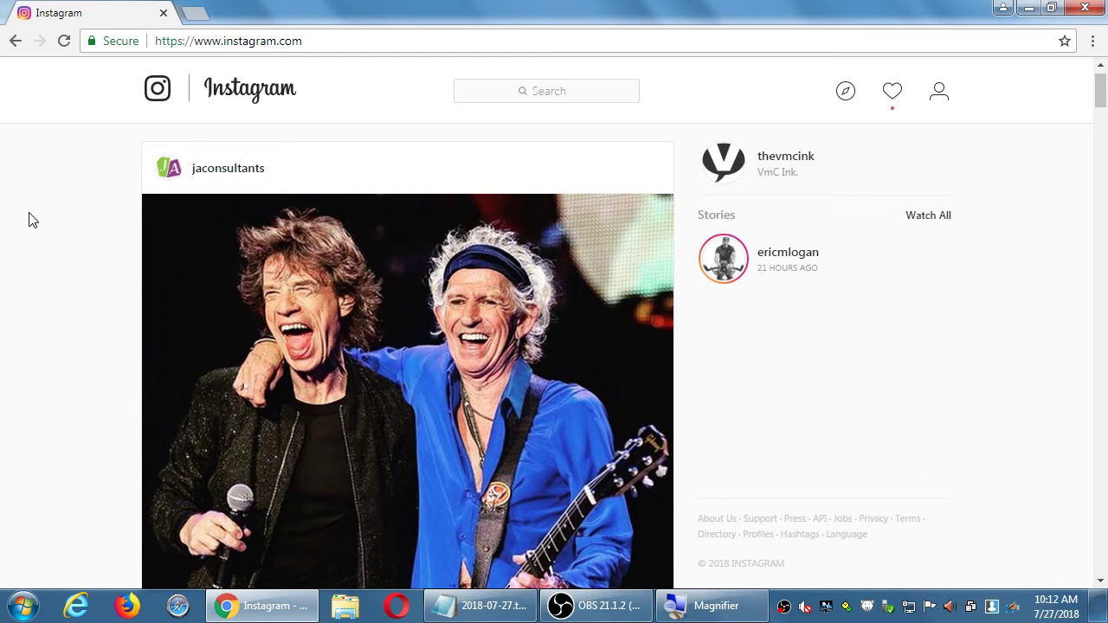
right_click(37, 257)
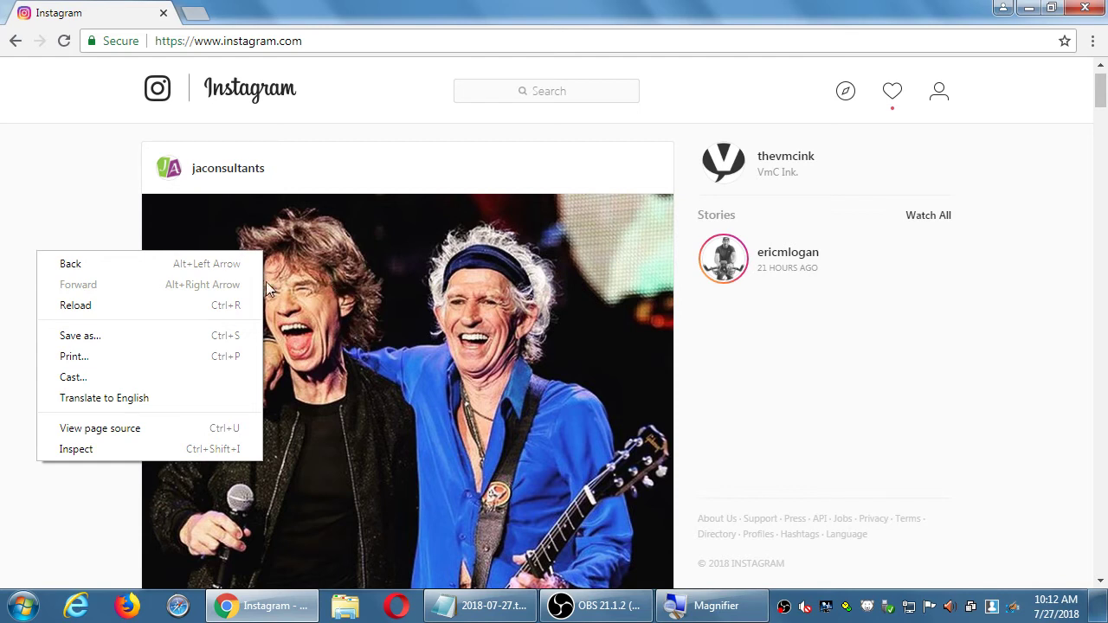
right_click(53, 180)
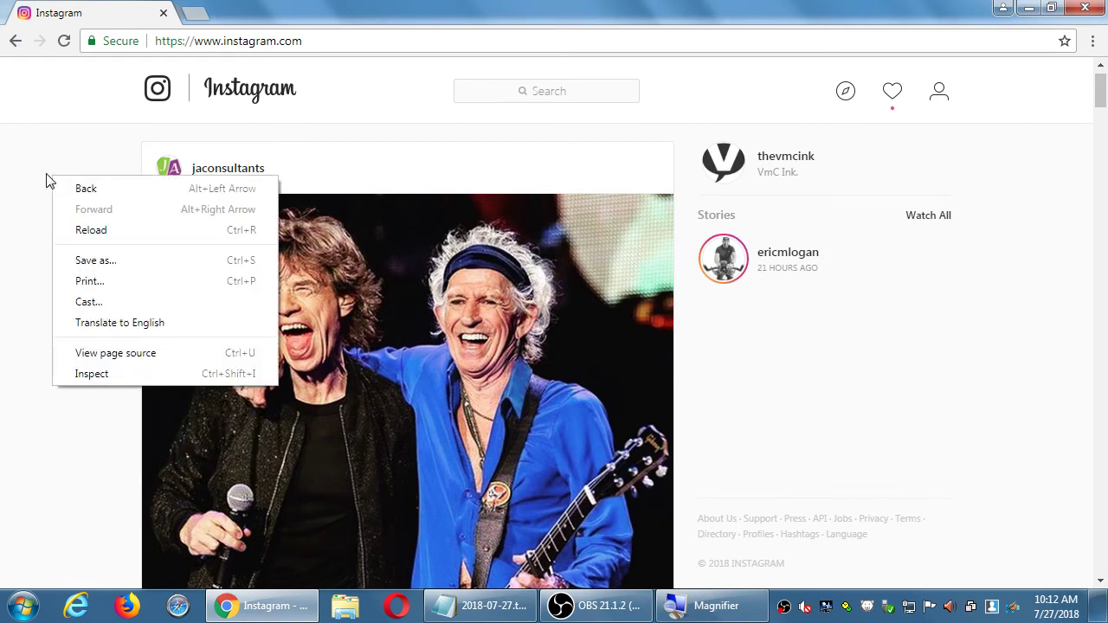
left_click(92, 374)
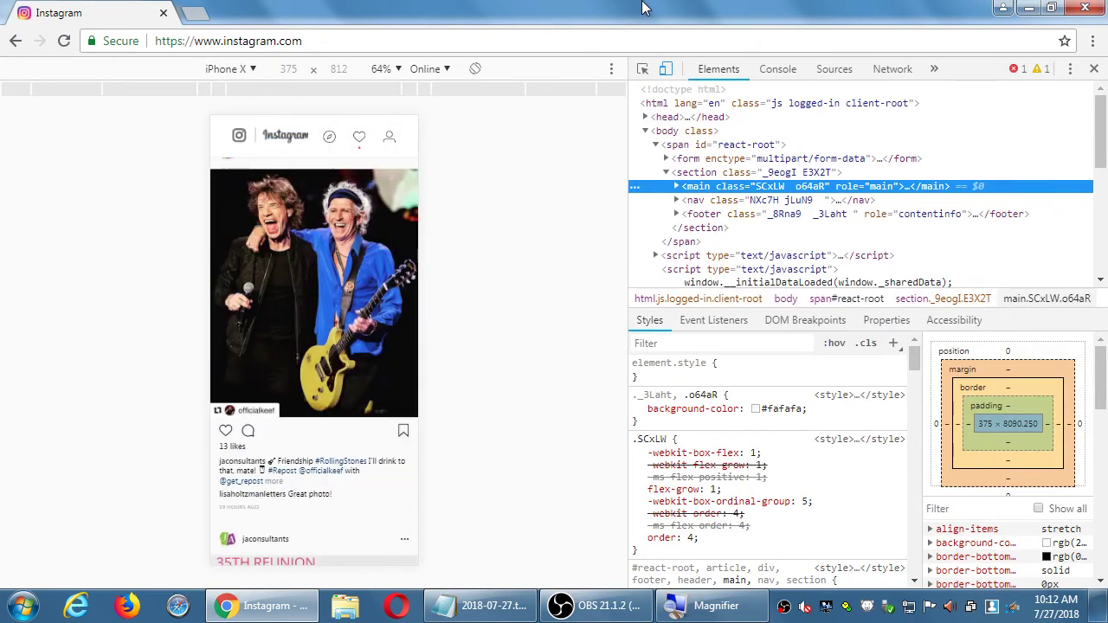
- Turn off the device simulation and look through the Instagram page's HTML code
left_click(664, 68)
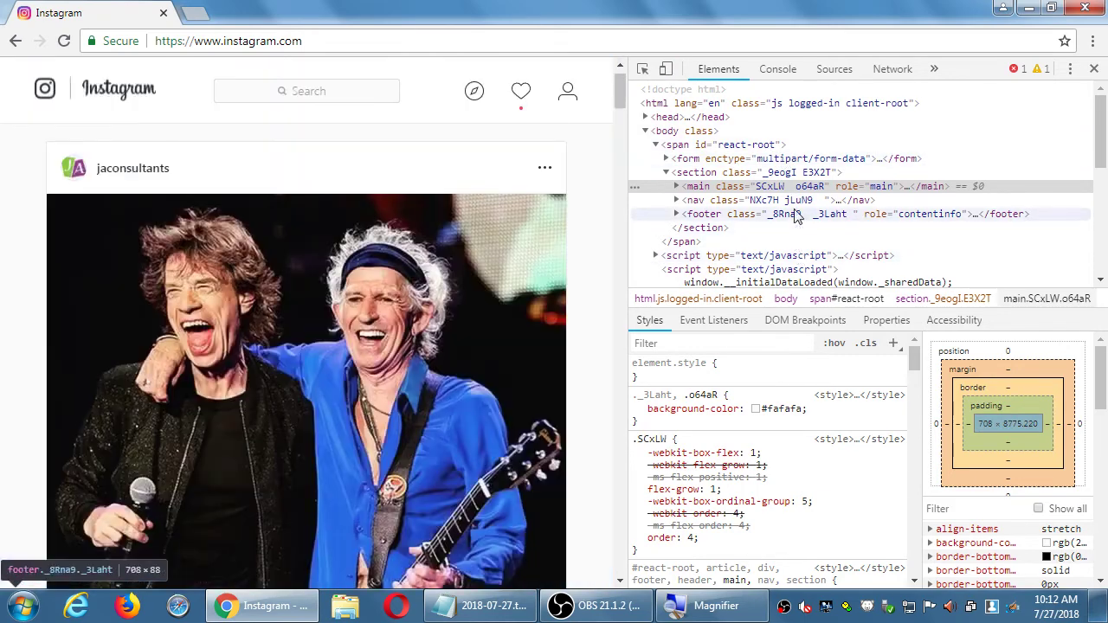
scroll(796, 216, "down", 5)
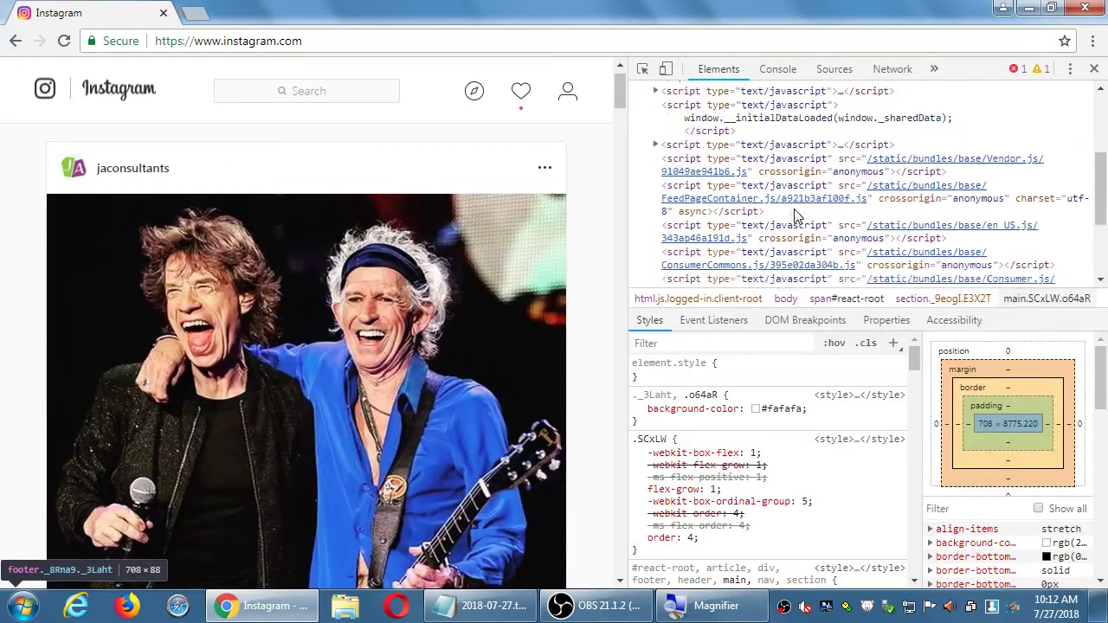
scroll(796, 216, "up", 5)
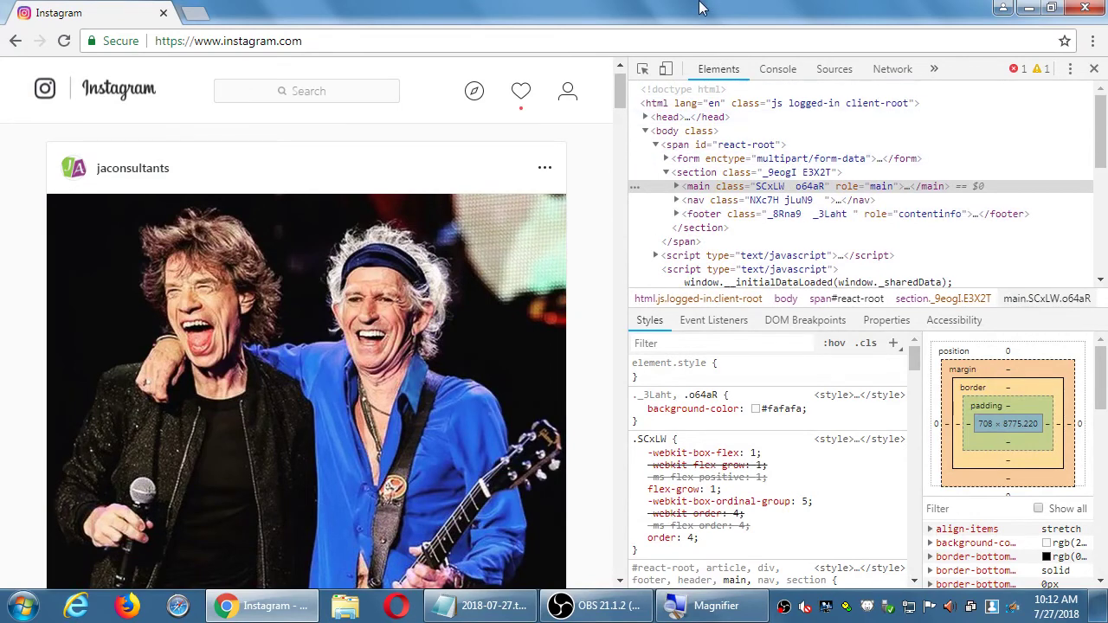
- Open google.com in a new tab and inspect the page with the developer tools
key("ctrl+t")
type("google.com")
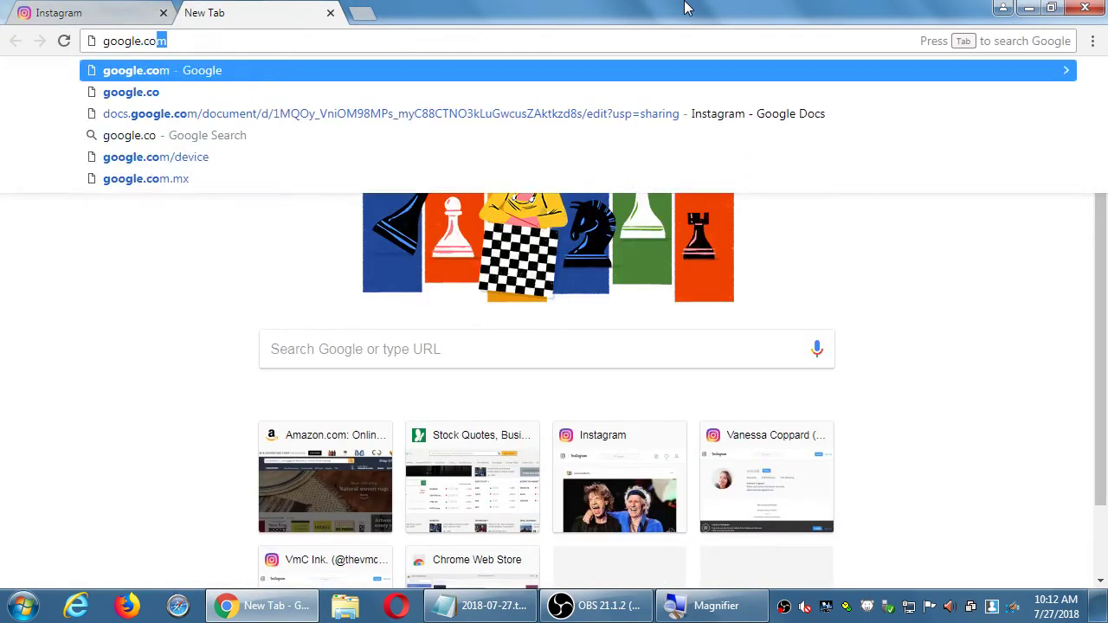
key("Return")
right_click(95, 251)
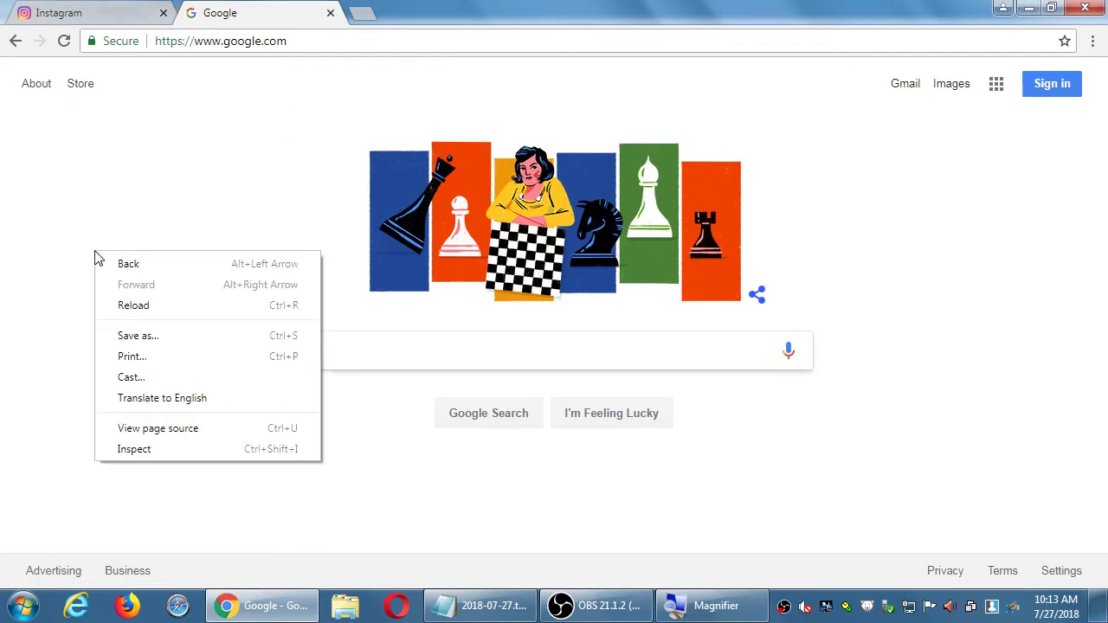
left_click(146, 451)
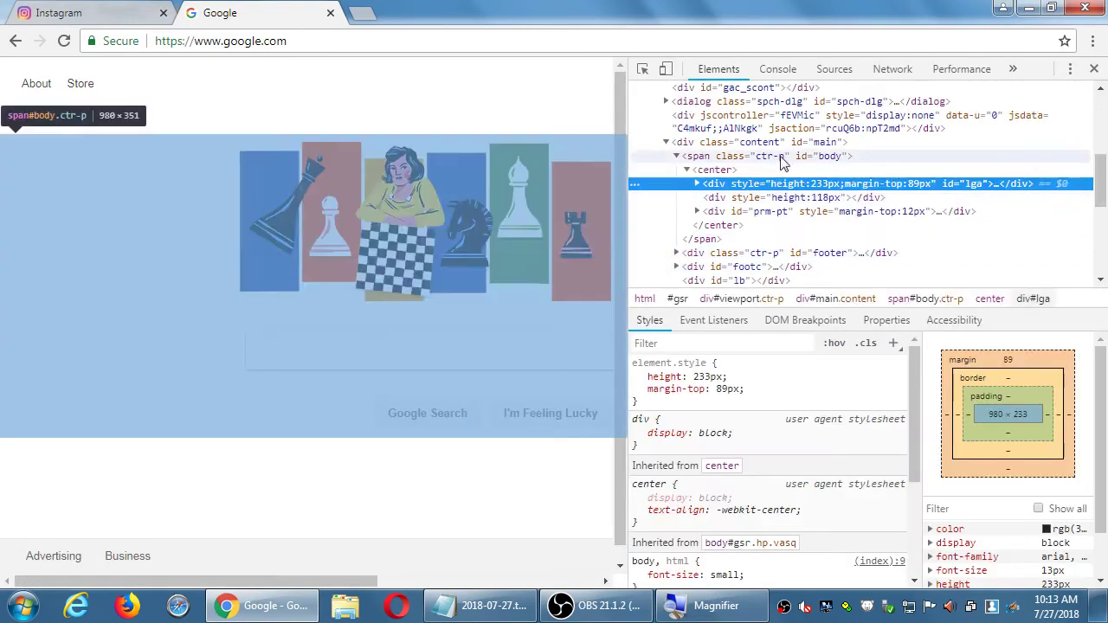
- Look through the Google home page's HTML code and close its tab
scroll(800, 172, "up", 3)
scroll(800, 172, "down", 10)
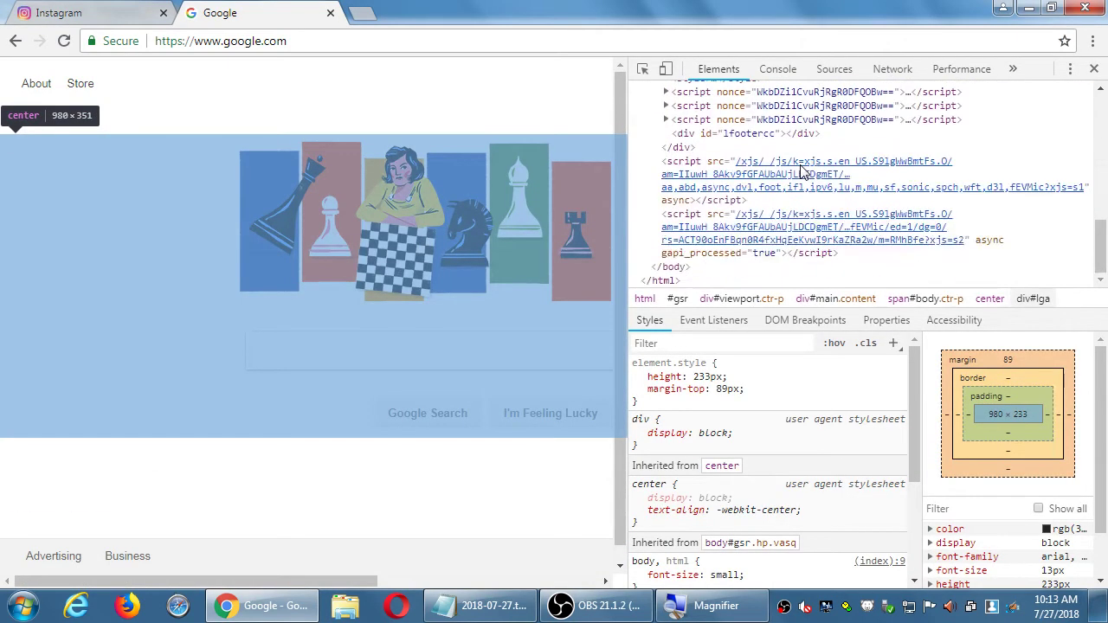
scroll(800, 172, "up", 10)
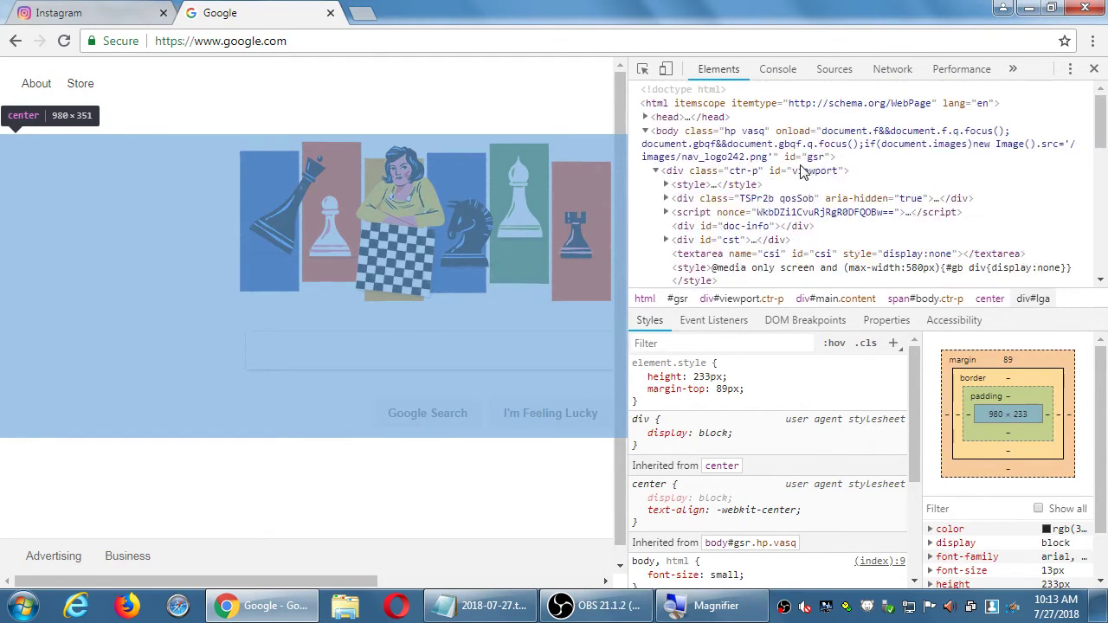
scroll(801, 172, "down", 3)
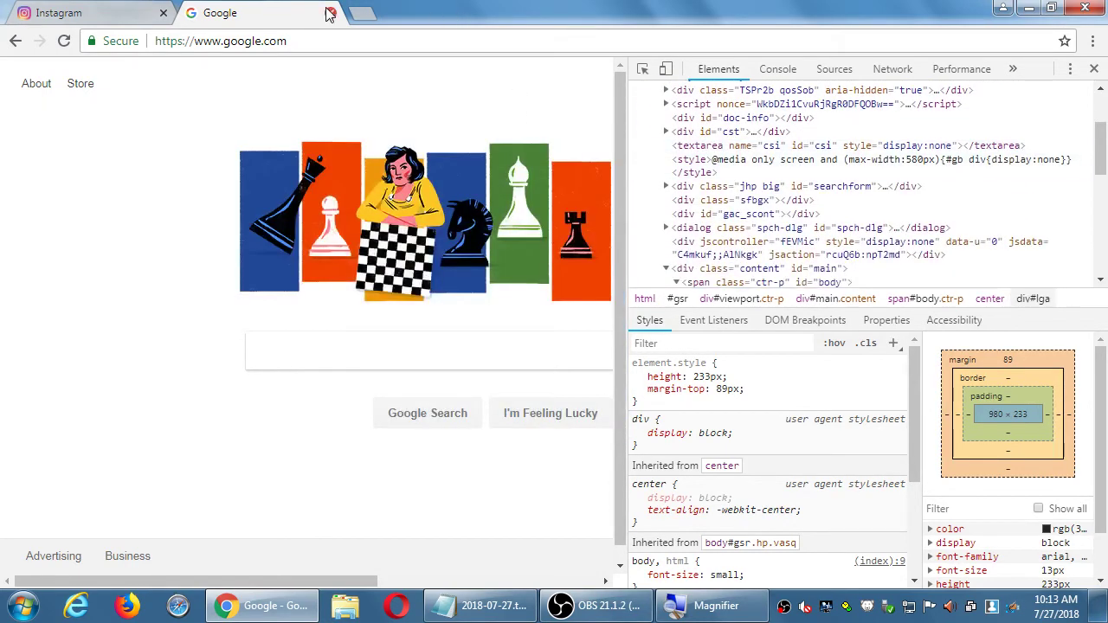
left_click(330, 12)
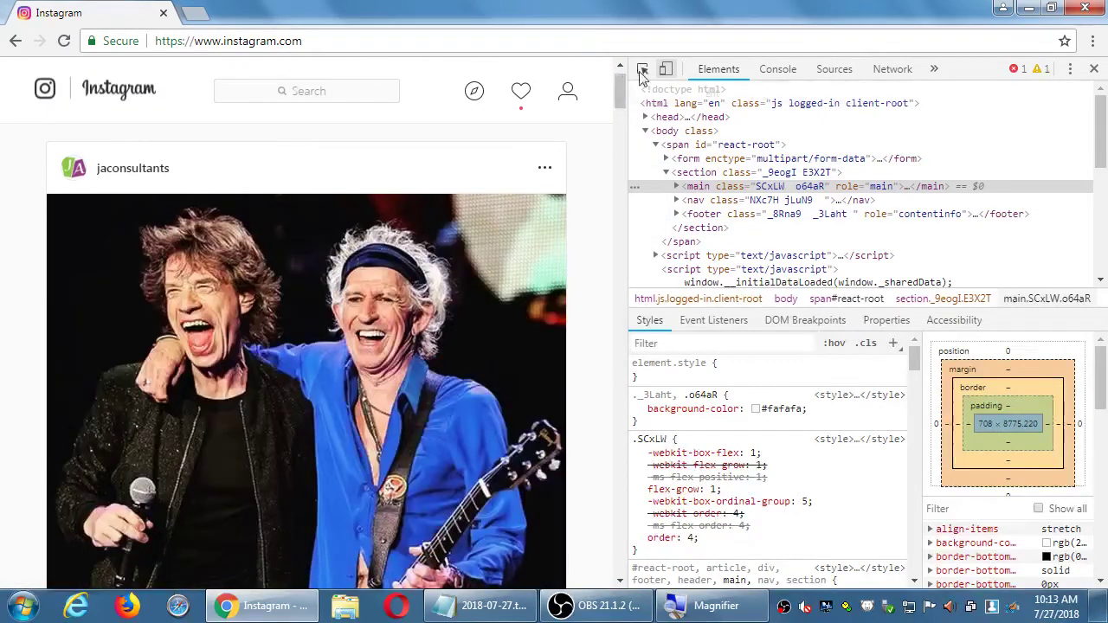
- Set the background-color of Instagram's main page element to red, and reload the page to discard the change
left_click(642, 68)
left_click(594, 153)
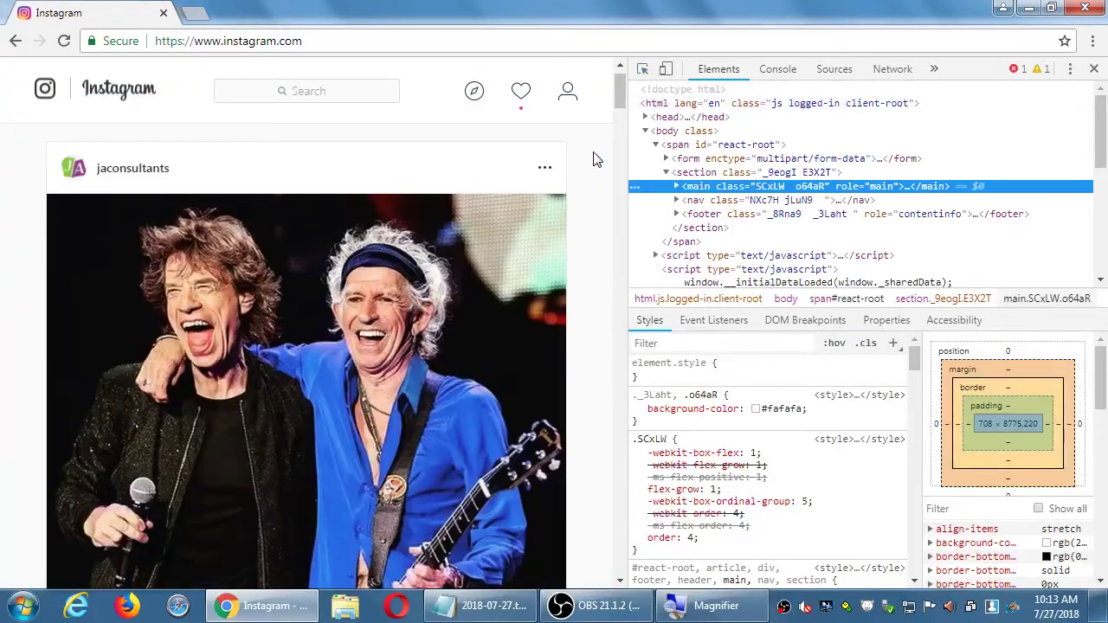
left_click(791, 408)
type("red")
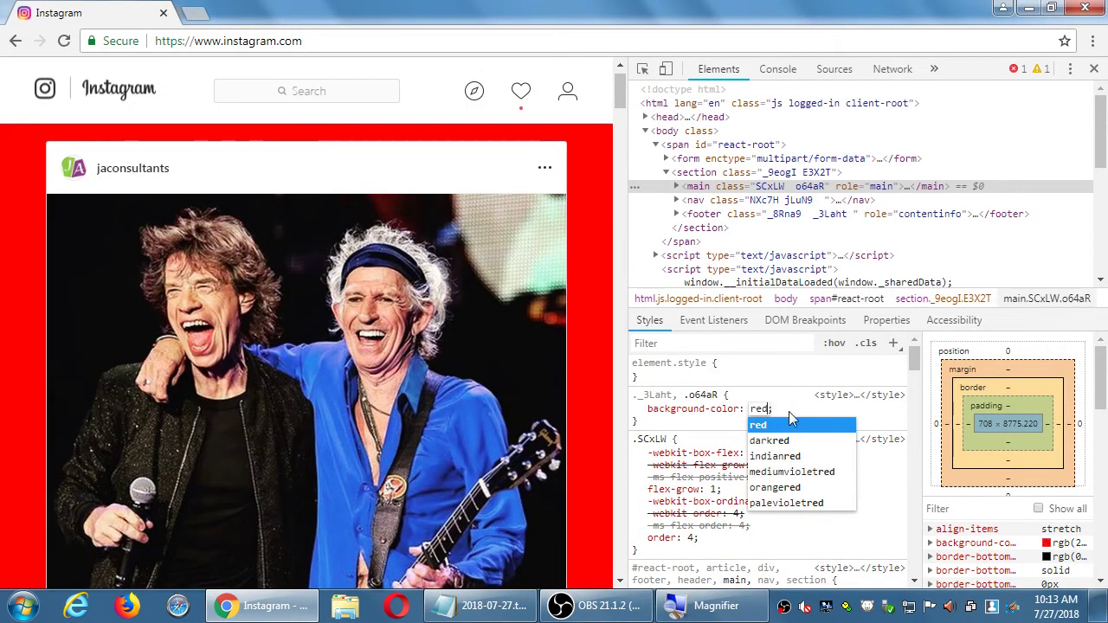
key("Return")
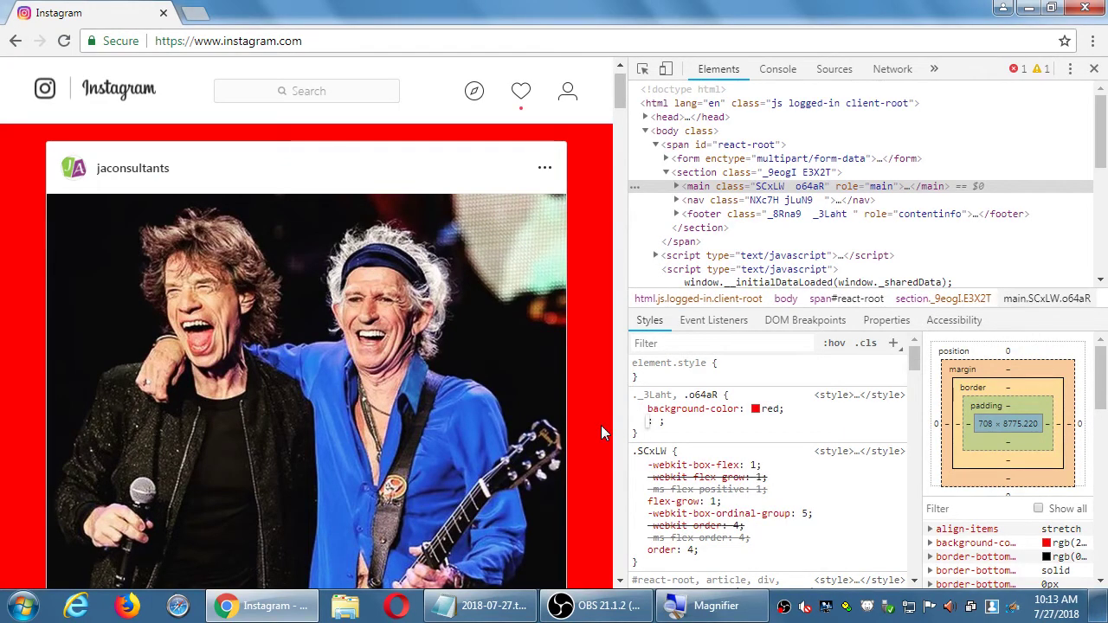
key("F5")
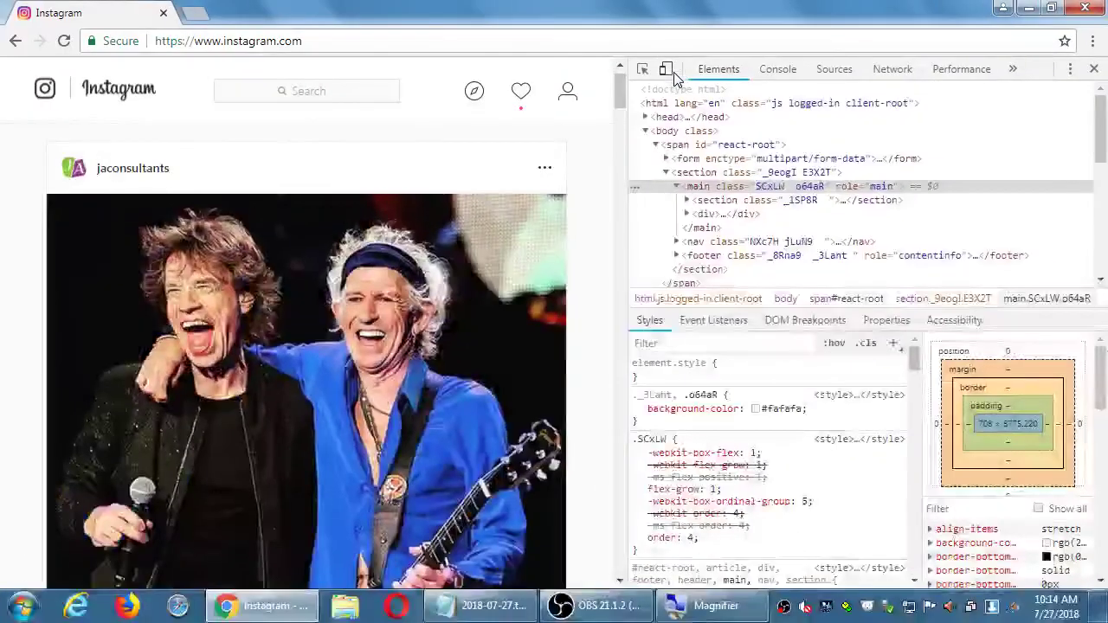
- Turn on the device simulation, set it to Responsive and reload Instagram to get its mobile version
left_click(223, 138)
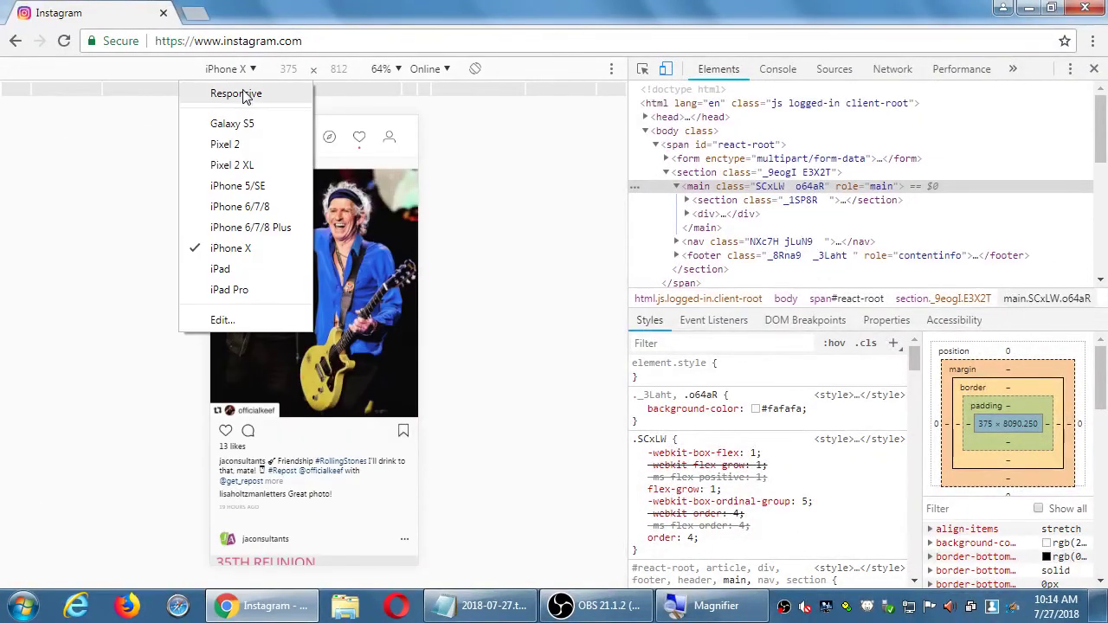
left_click(244, 95)
key("F5")
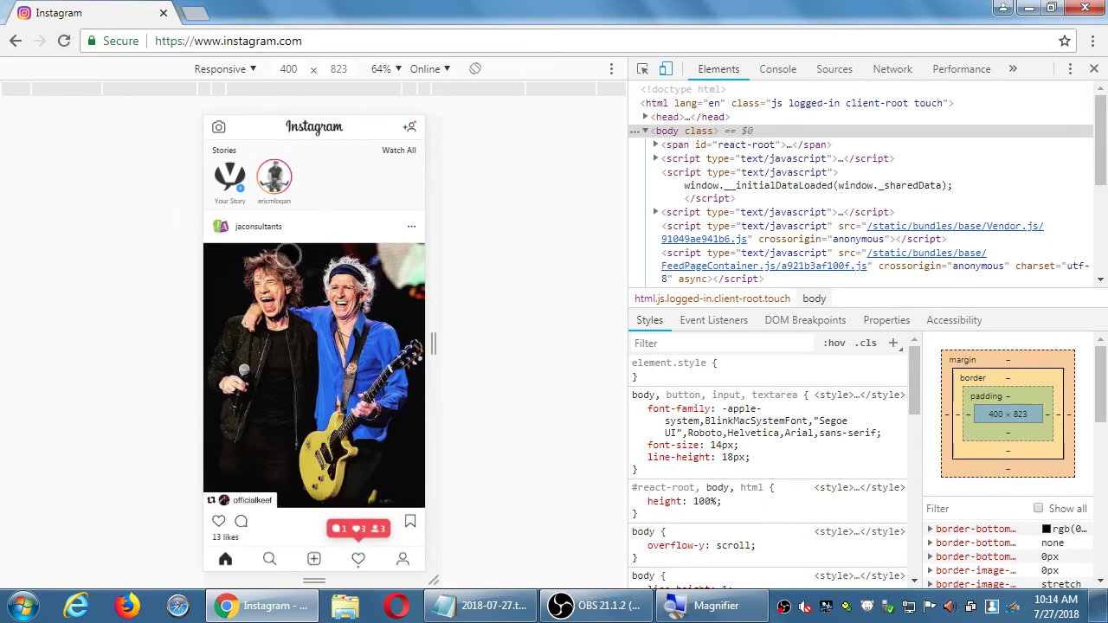
- Set the simulated device to iPhone 5/SE and reload Instagram
key("super+plus")
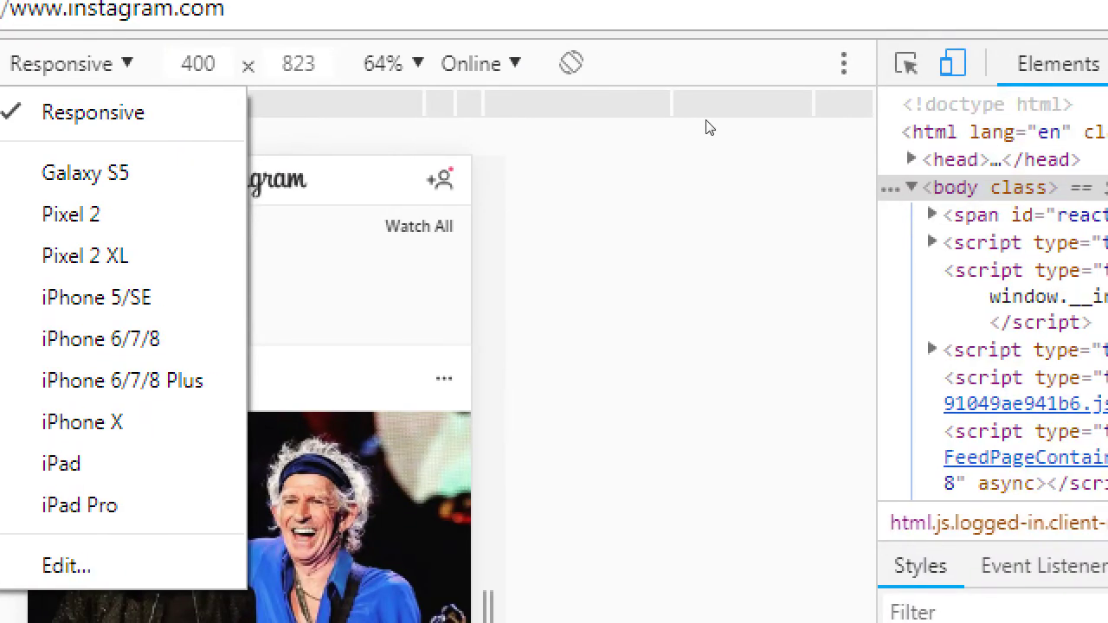
left_click(985, 184)
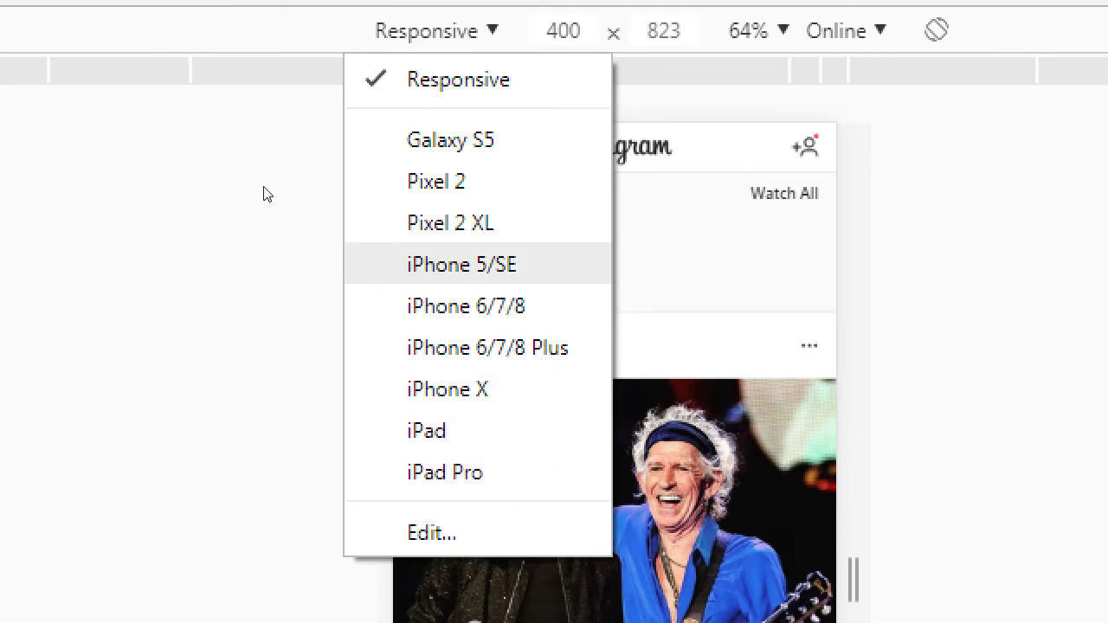
left_click(461, 264)
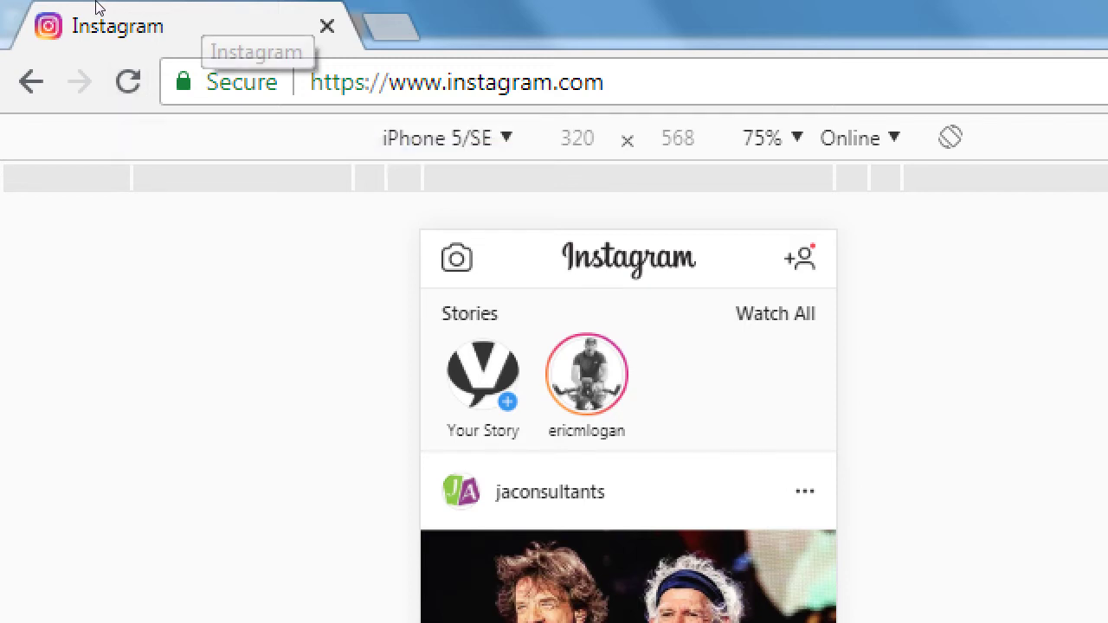
key("F5")
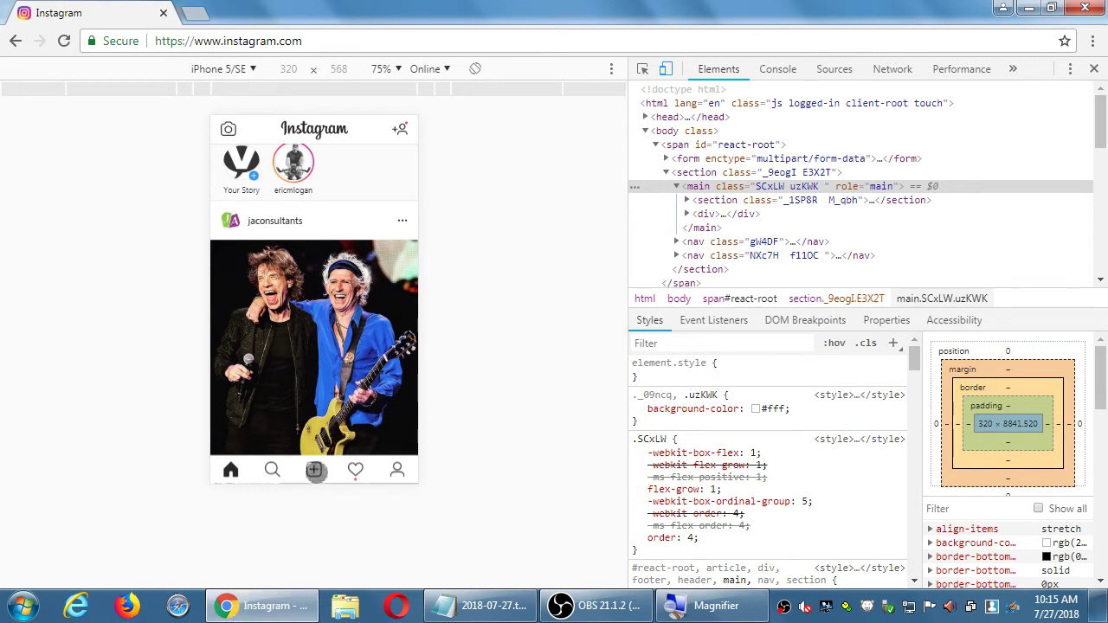
right_click(362, 196)
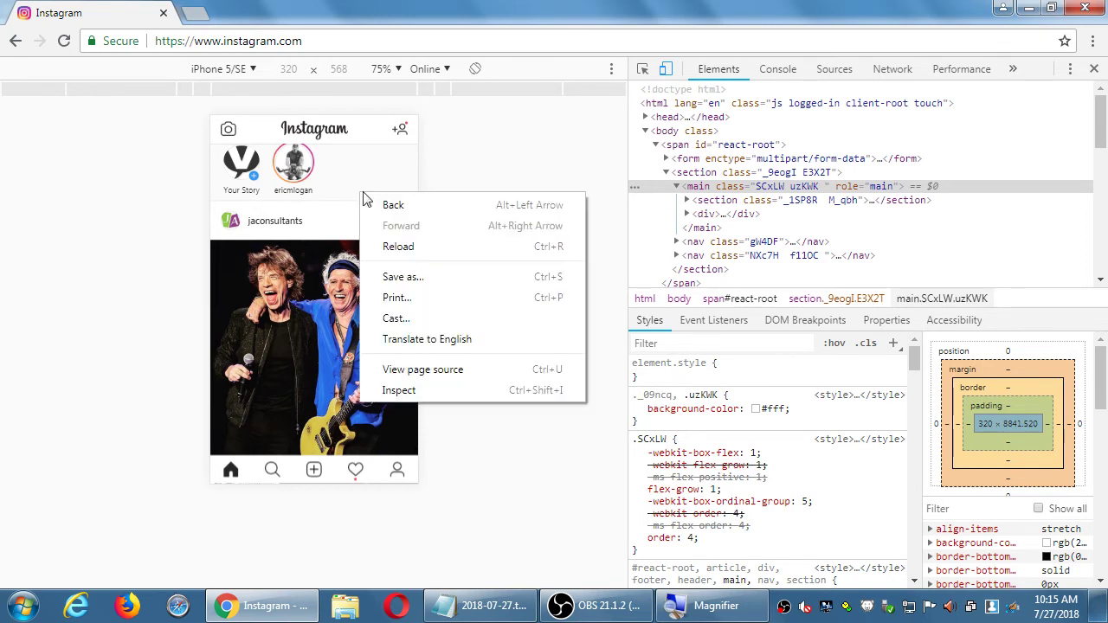
left_click(453, 160)
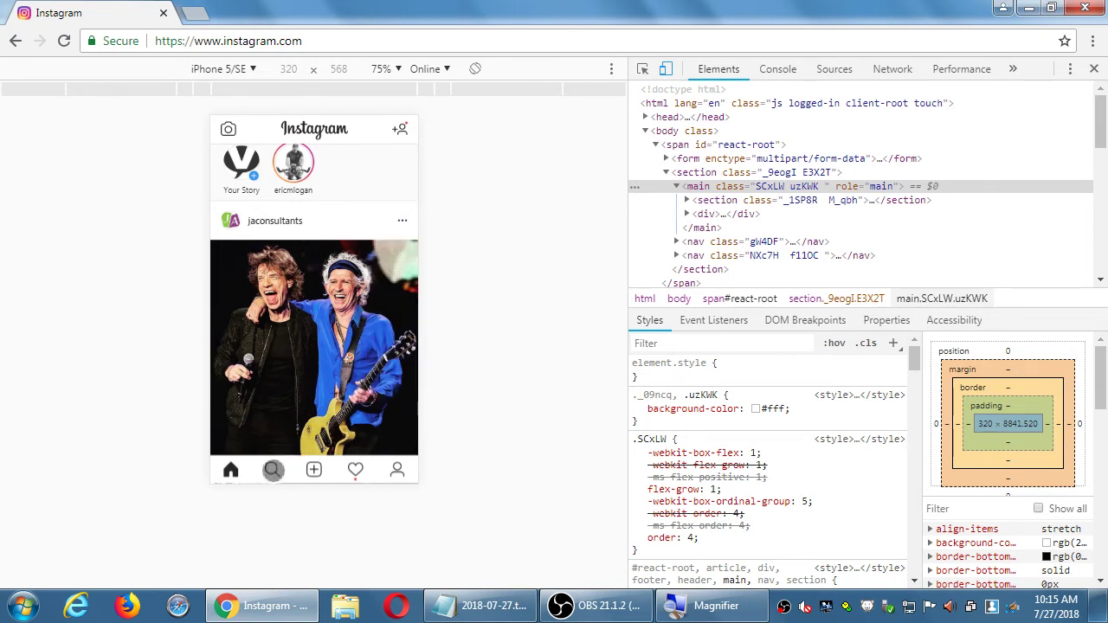
- Browse the photo grid on Instagram's mobile explore page
left_click(272, 470)
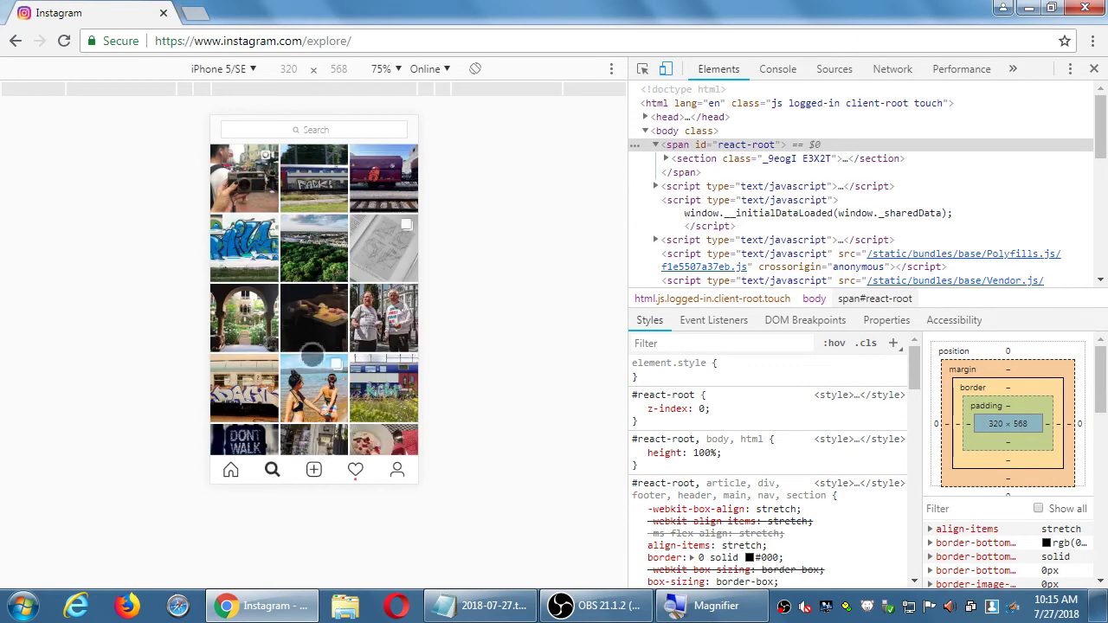
scroll(314, 299, "down", 10)
scroll(313, 299, "up", 10)
scroll(313, 299, "down", 10)
scroll(314, 299, "up", 8)
scroll(314, 299, "up", 3)
scroll(345, 381, "down", 2)
scroll(351, 260, "down", 2)
scroll(353, 308, "down", 2)
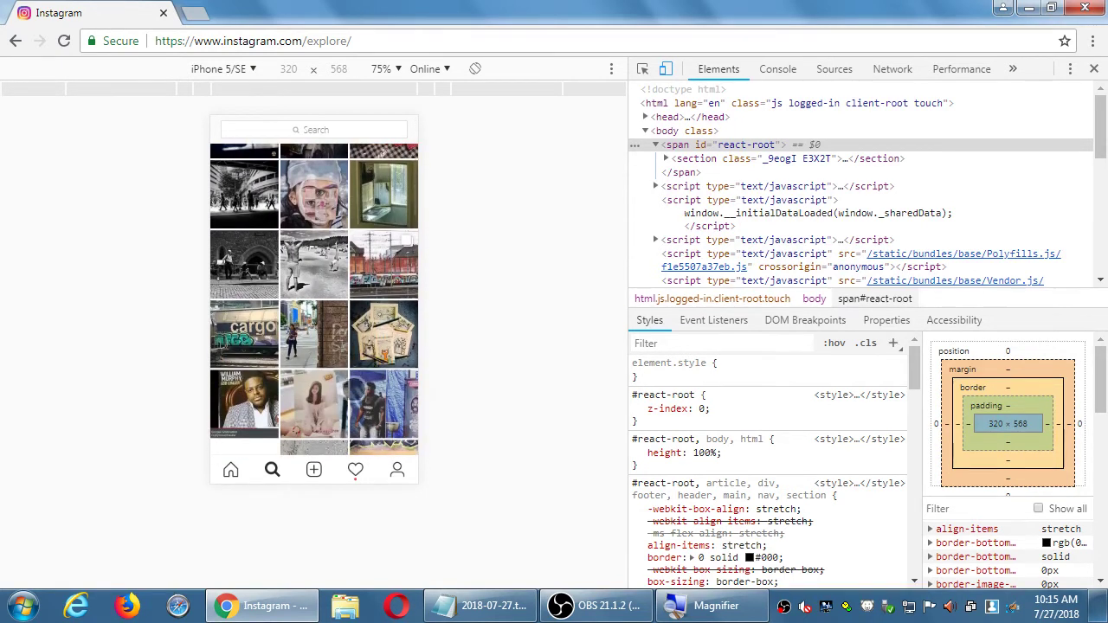
scroll(355, 351, "down", 2)
- View the account's profile and activity pages, and return to the home feed
left_click(397, 468)
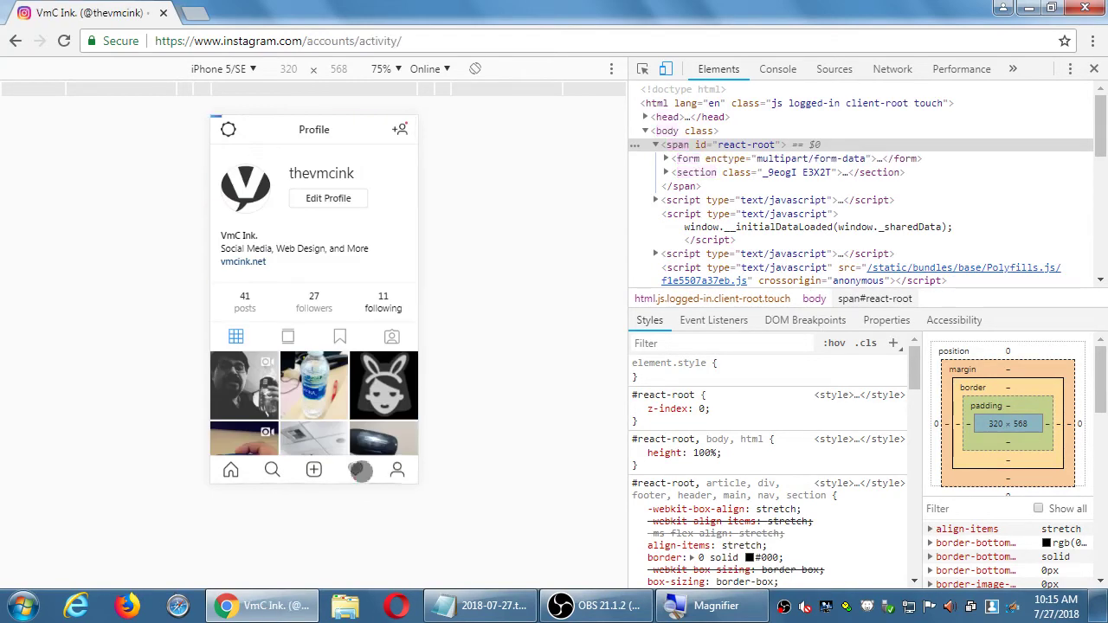
left_click(358, 469)
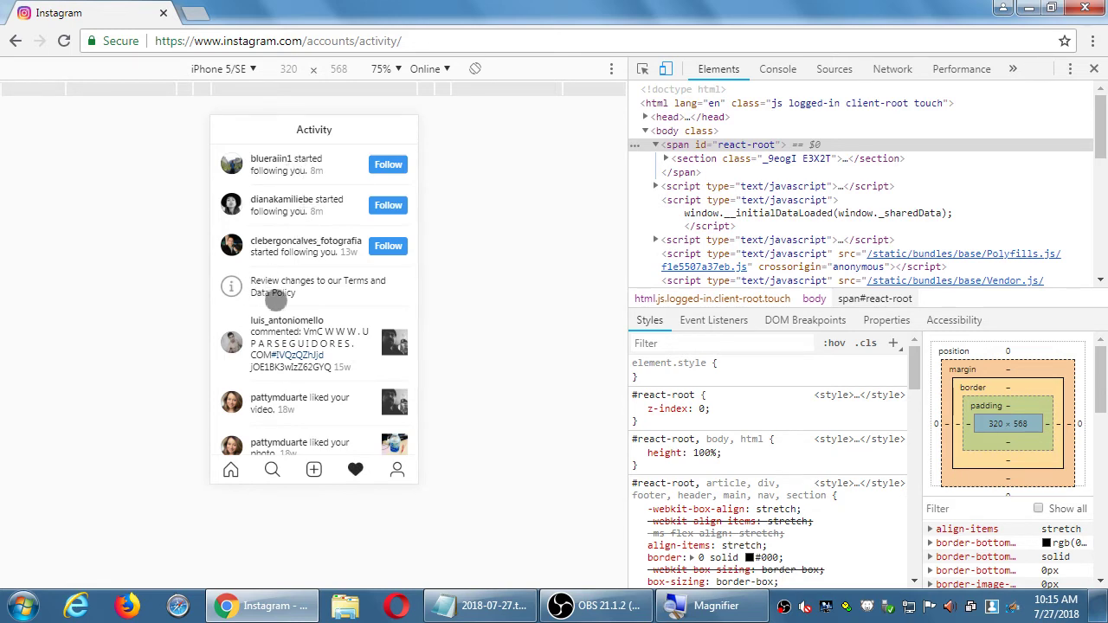
left_click(241, 474)
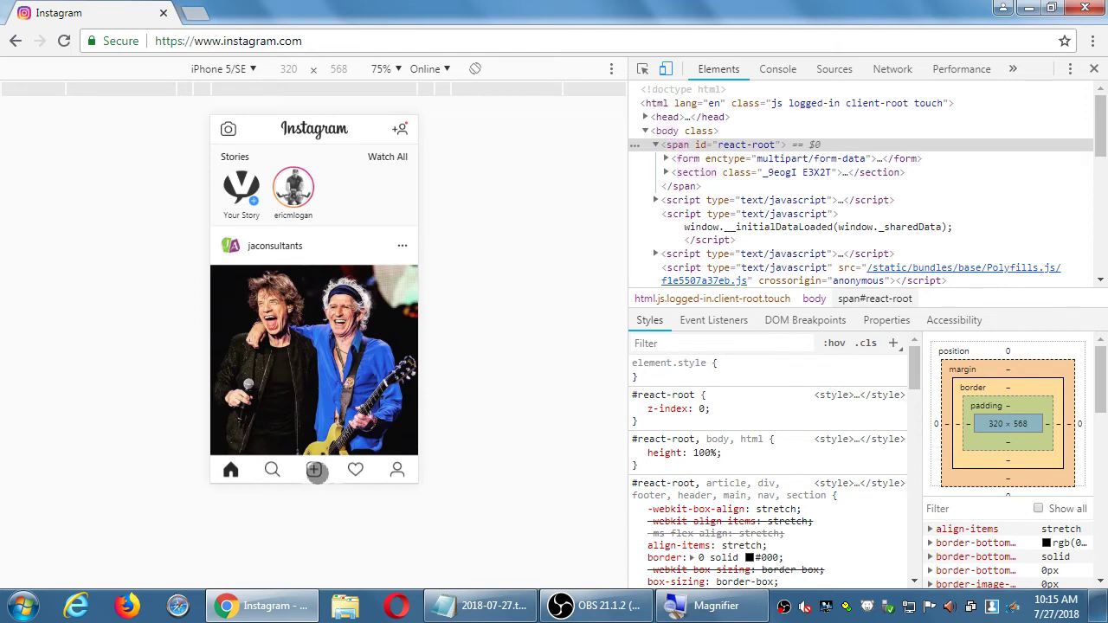
- Start a new post with Lighthouse.jpg from the Sample Pictures folder in the Pictures library
left_click(315, 470)
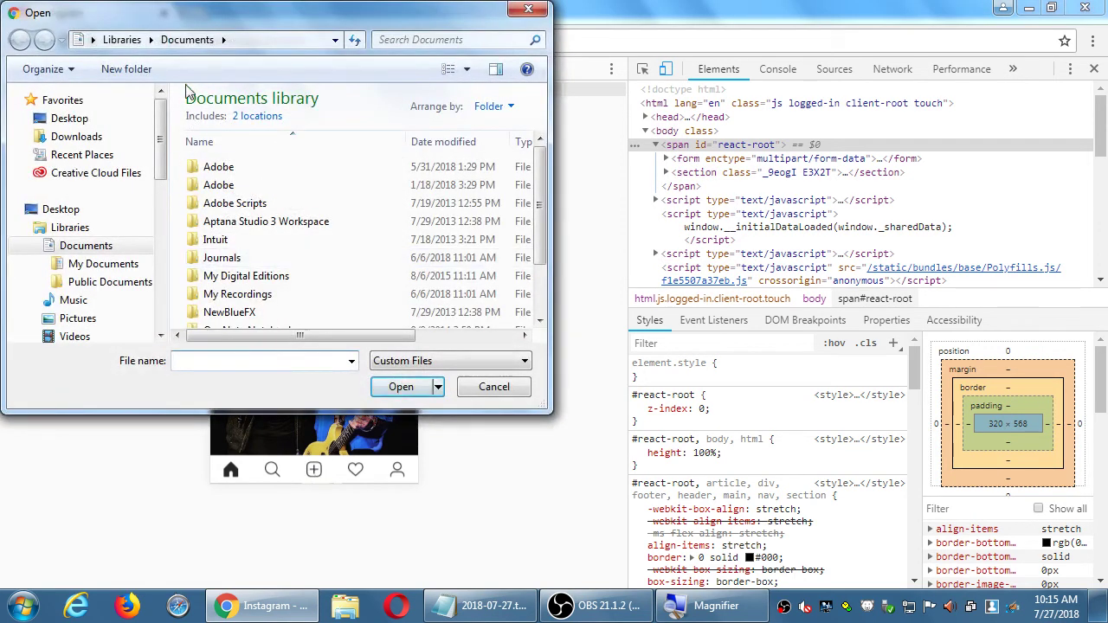
left_click_drag(181, 13, 224, 38)
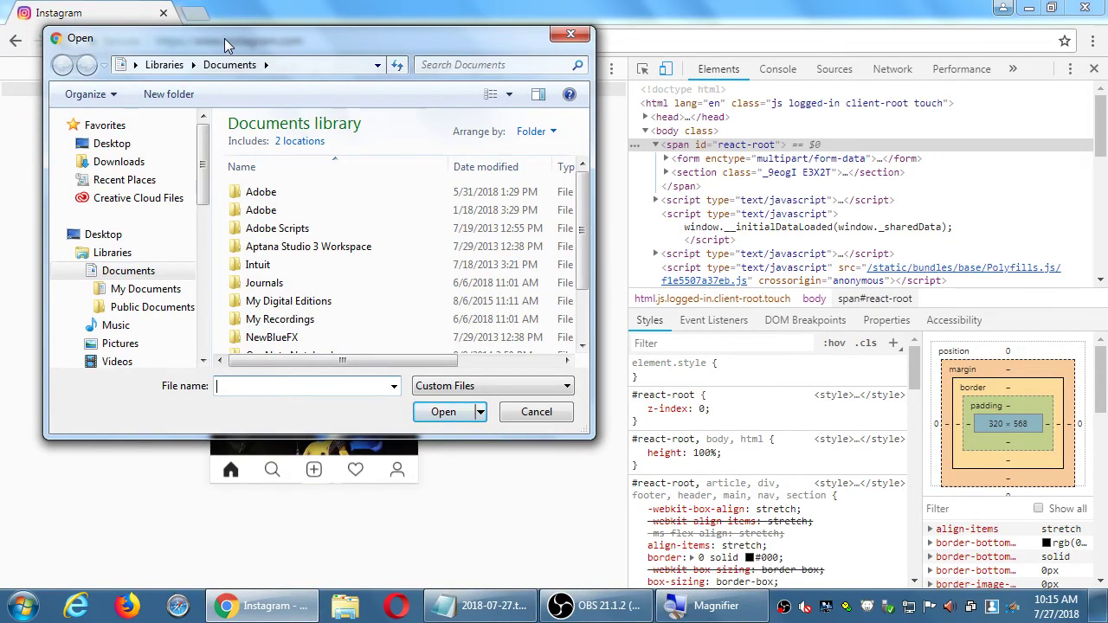
left_click(122, 344)
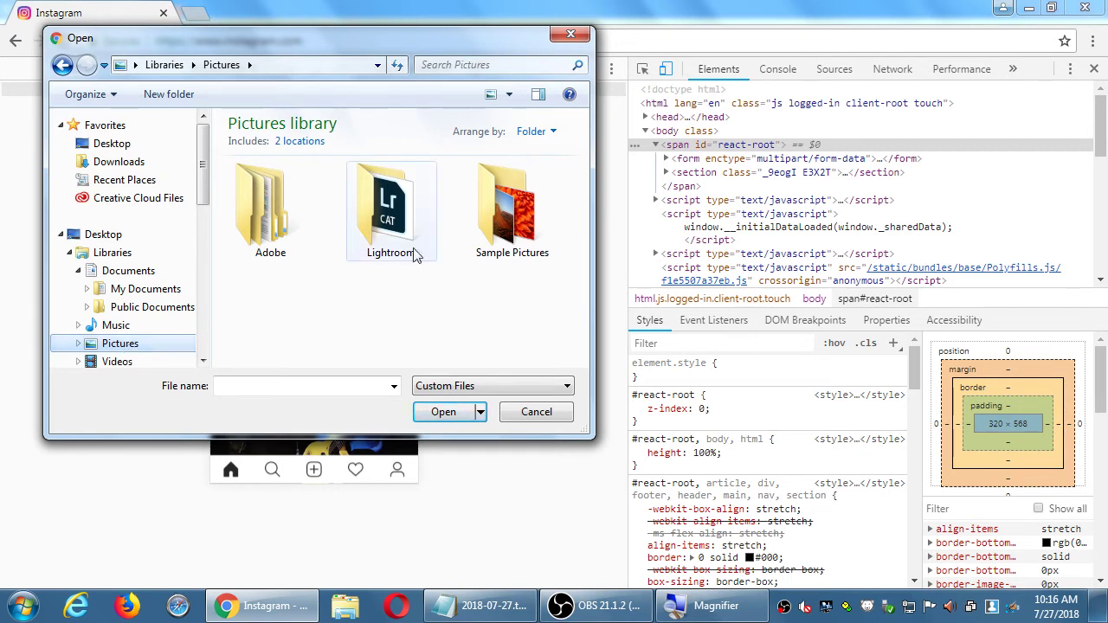
double_click(507, 221)
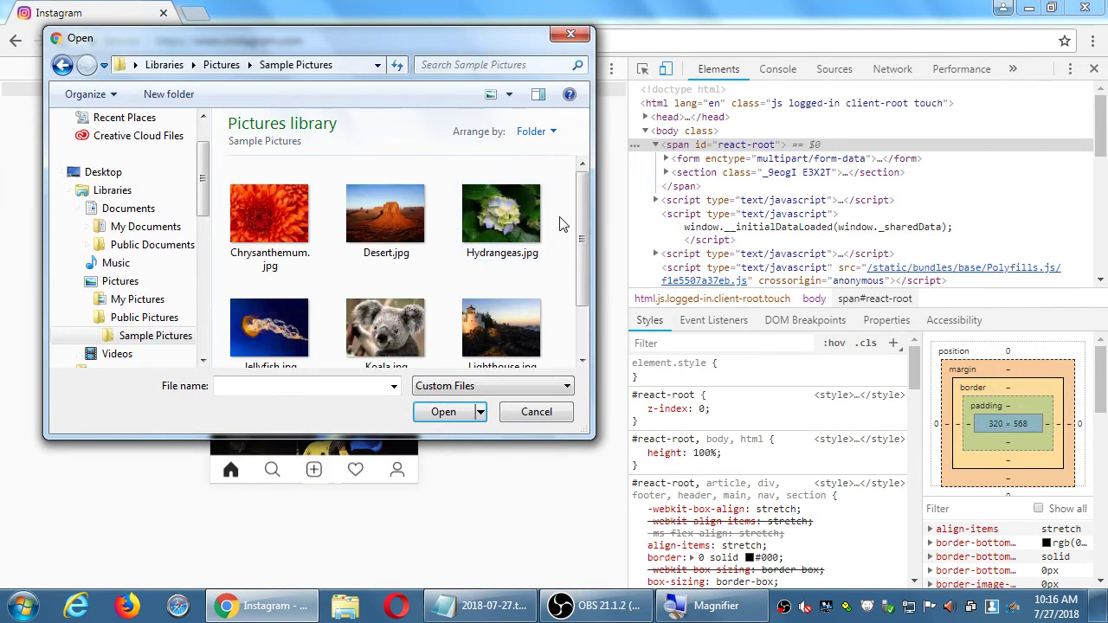
left_click(502, 355)
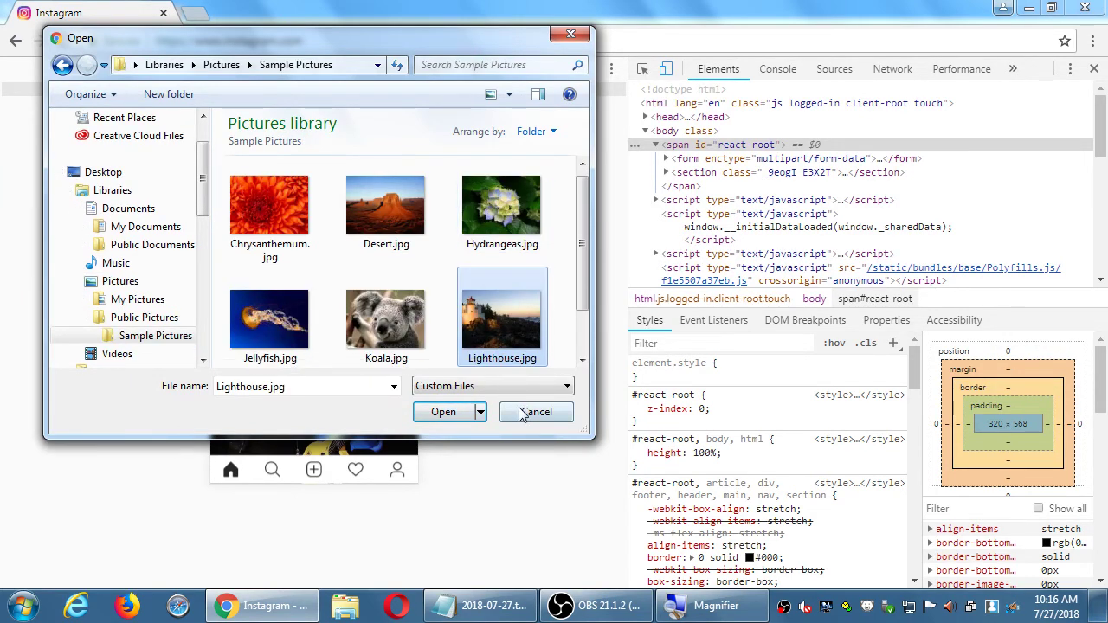
left_click(451, 412)
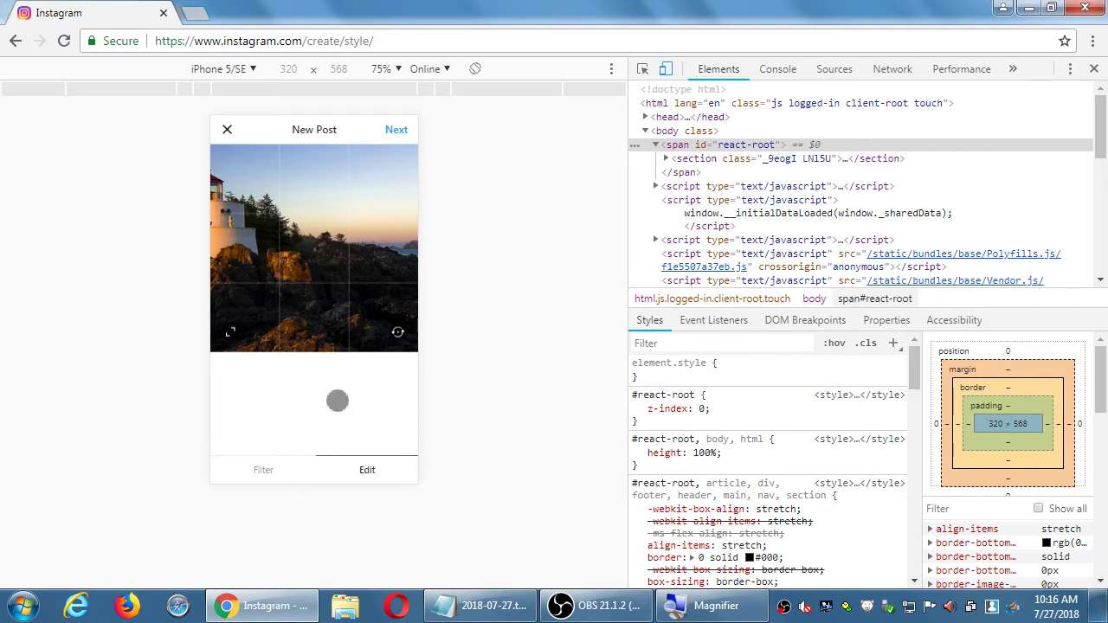
- Try fitting the whole lighthouse photo in the frame, and return to the square crop
left_click_drag(306, 262, 231, 334)
left_click(231, 334)
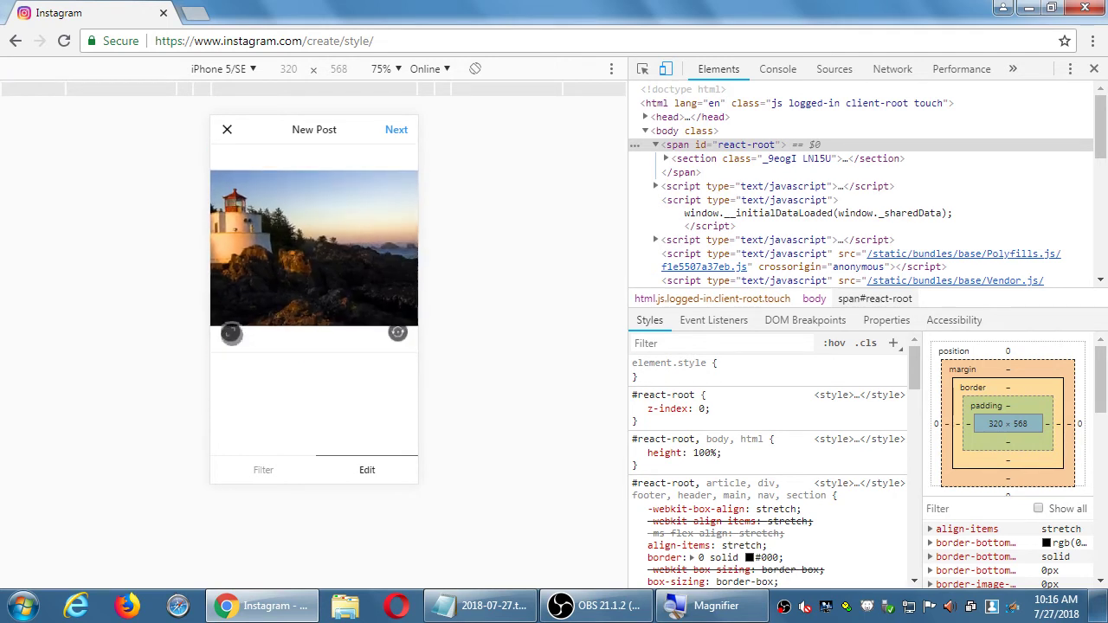
left_click(231, 334)
- Look through the filters available for the lighthouse photo
left_click(264, 470)
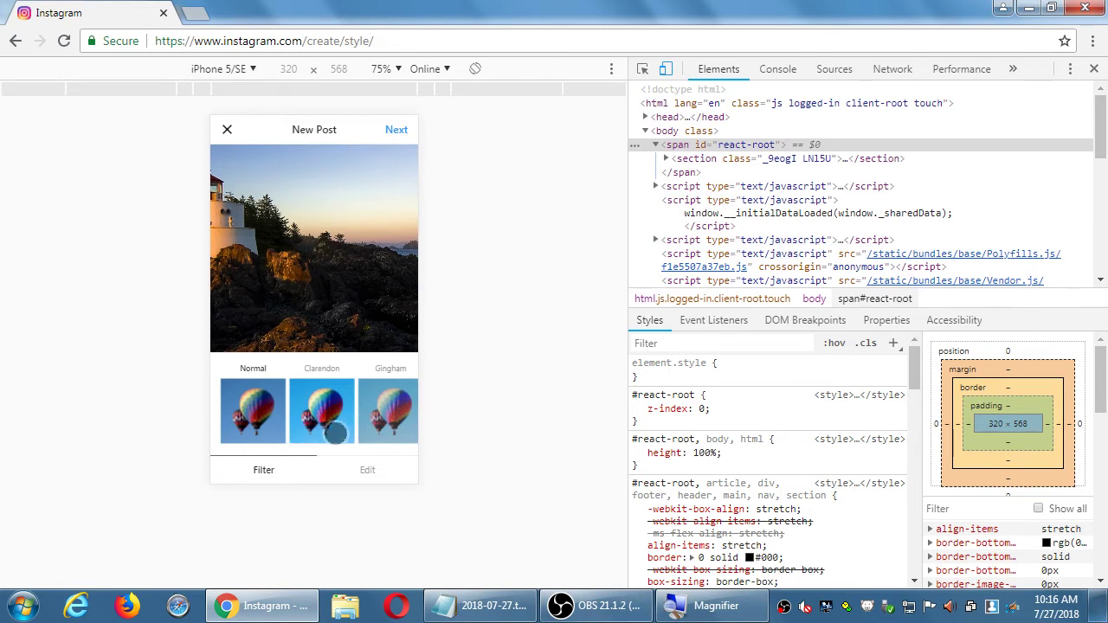
left_click_drag(340, 437, 291, 428)
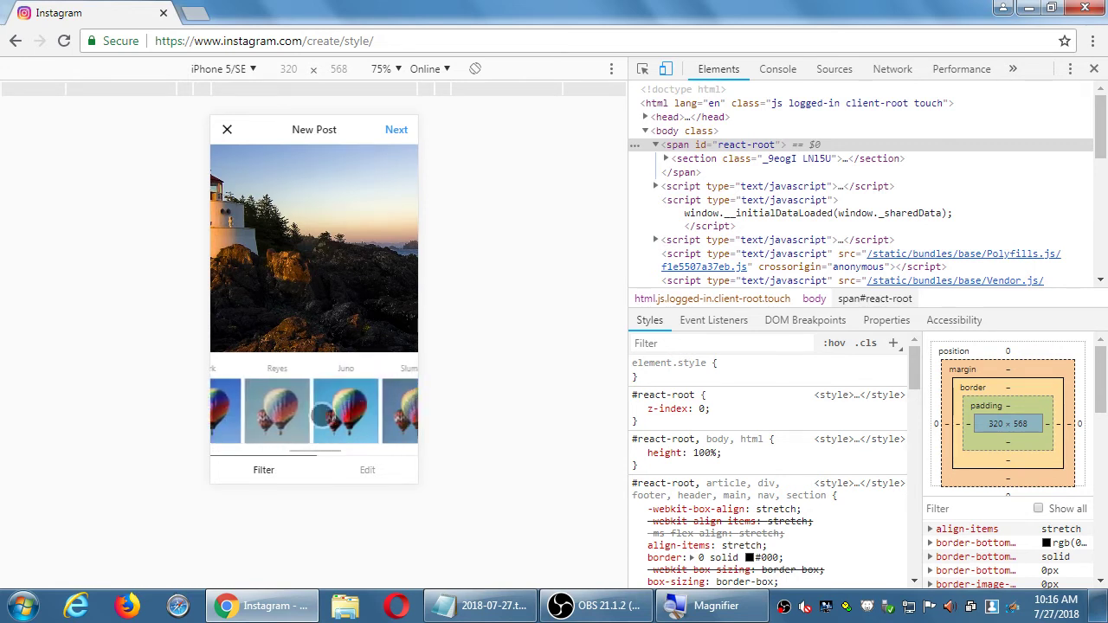
mouse_move(372, 417)
left_mouse_down()
mouse_move(330, 415)
mouse_move(355, 418)
left_mouse_up()
left_click_drag(264, 420, 465, 410)
left_click_drag(351, 412, 294, 414)
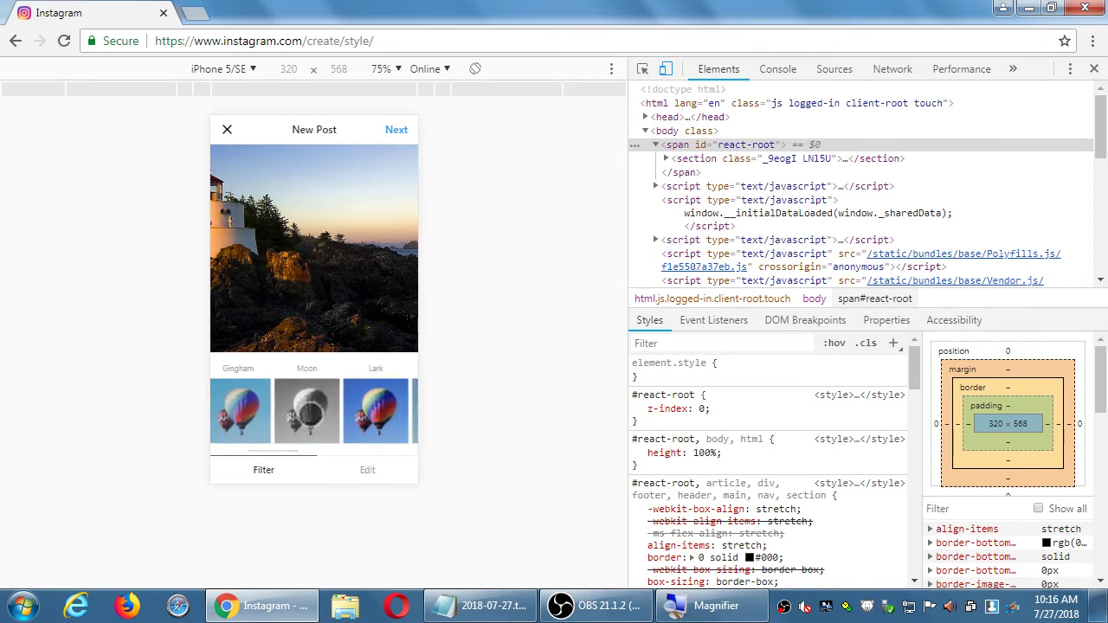
- Compare the Moon and Lark filters on the photo, apply Moon, and continue to the caption page
left_click(309, 410)
left_click(369, 470)
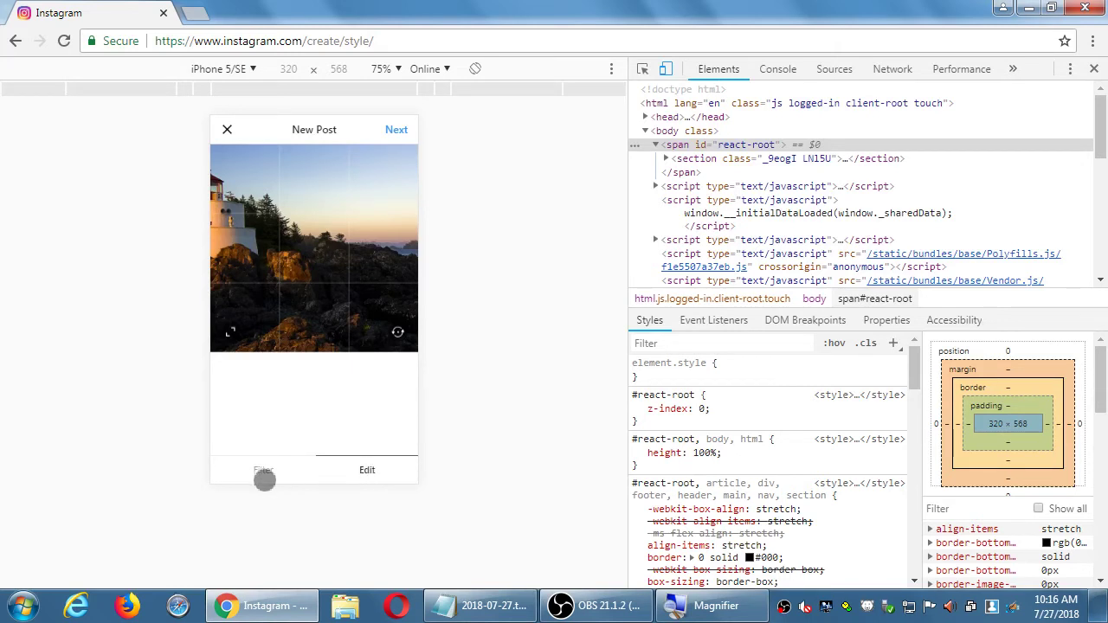
left_click(264, 472)
left_click(373, 419)
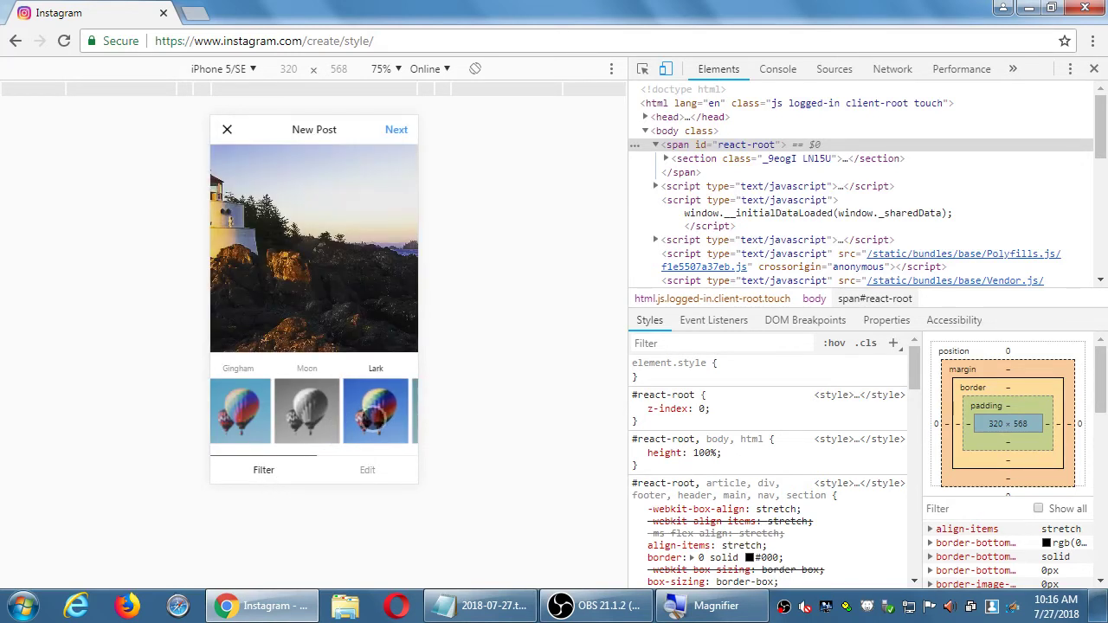
left_click(327, 401)
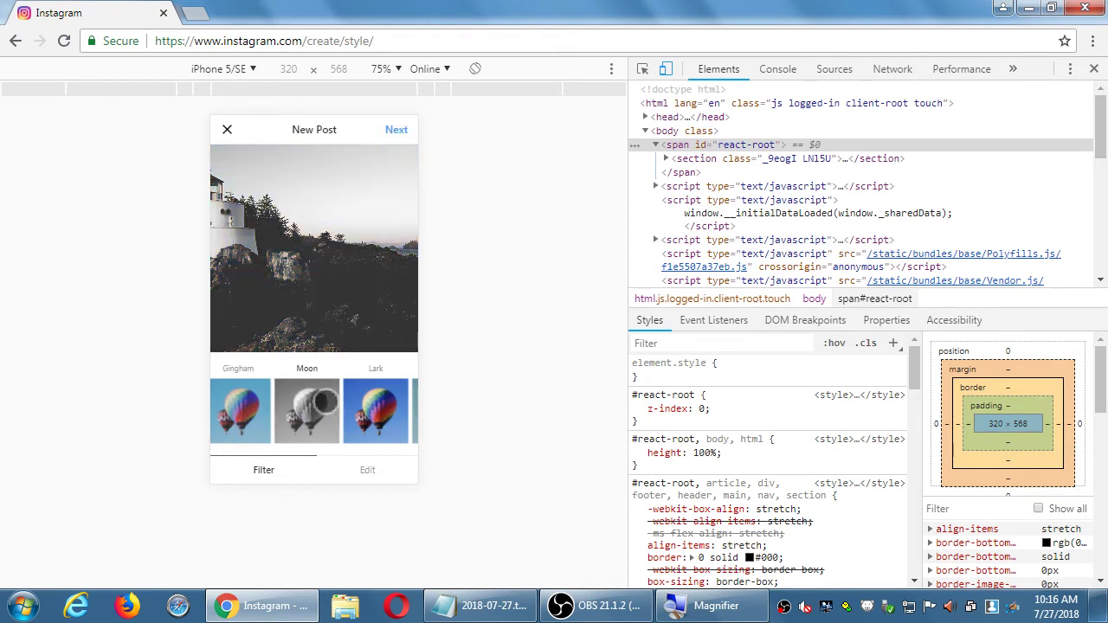
left_click_drag(257, 404, 430, 395)
left_click_drag(290, 267, 406, 277)
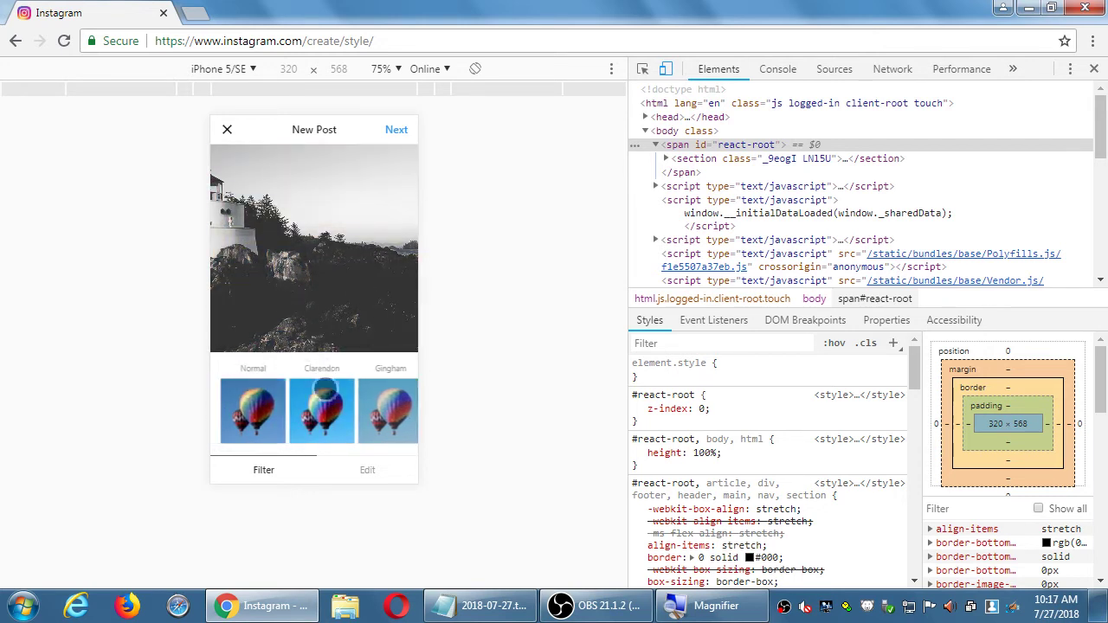
left_click(398, 131)
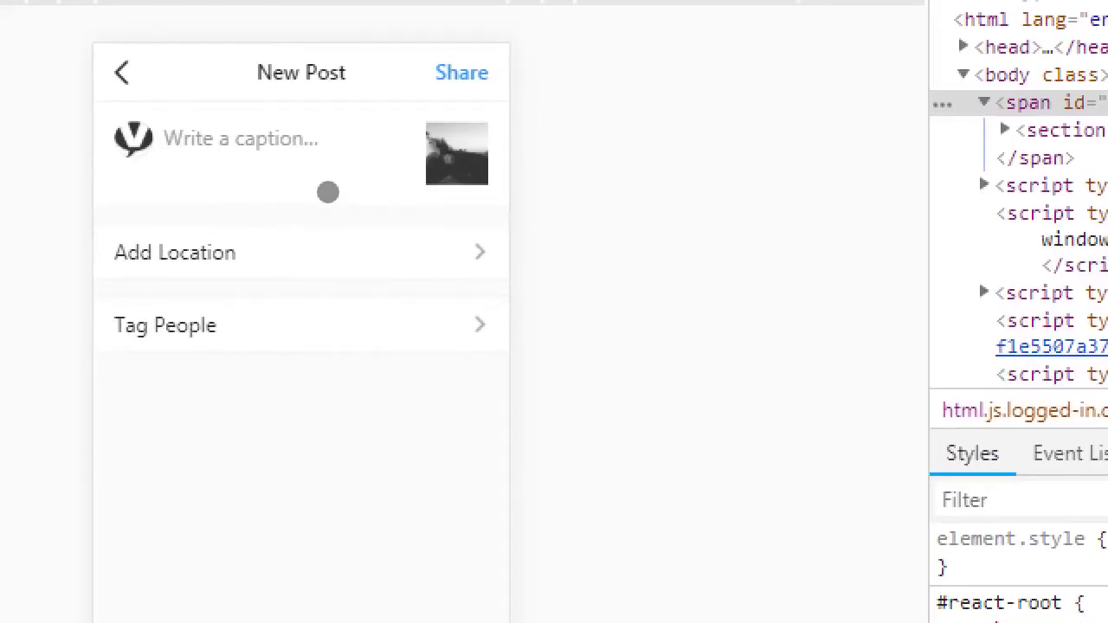
- Write the caption "Summer retreat in our castle!" with the hashtag #blessed on a second line, choosing the suggested #blessed tag
left_click(320, 180)
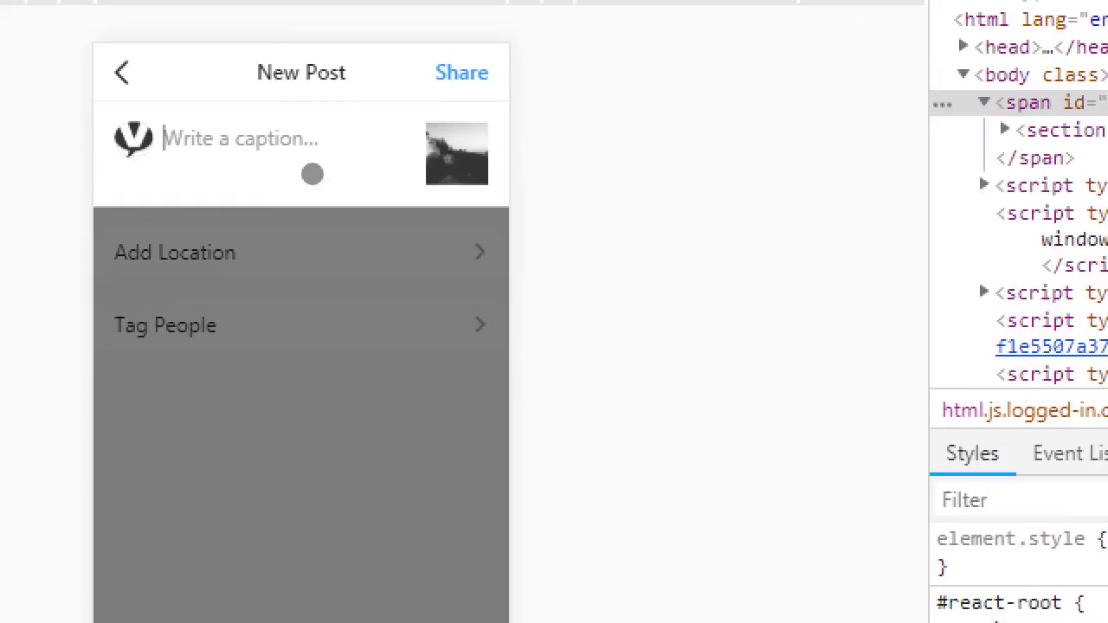
type("Summer retre")
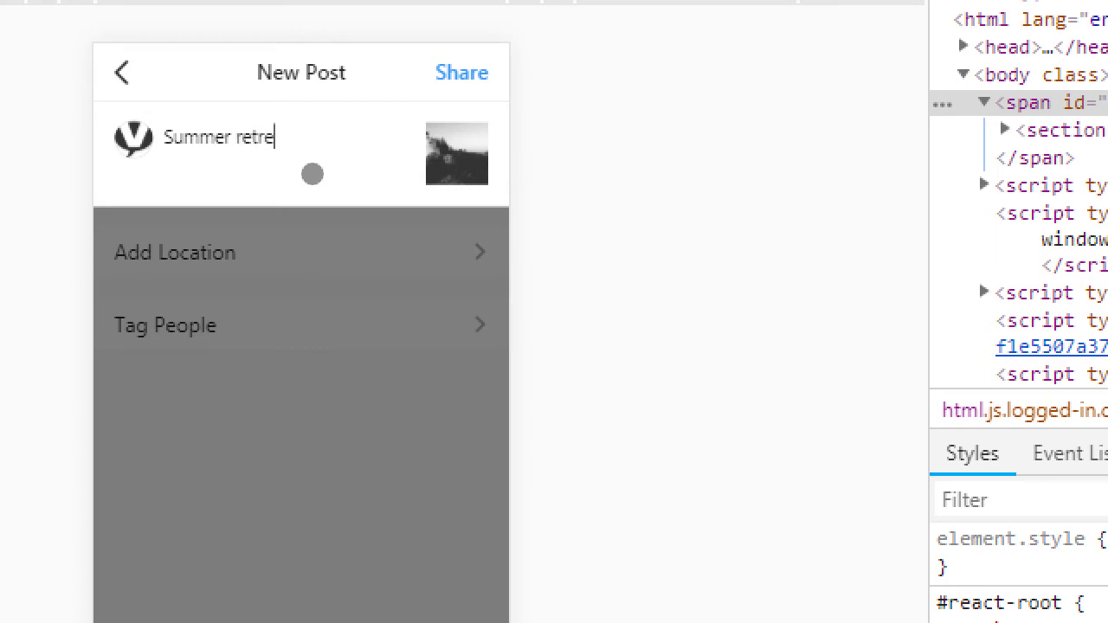
type("at in our castle!")
key("Return")
type("#blessed")
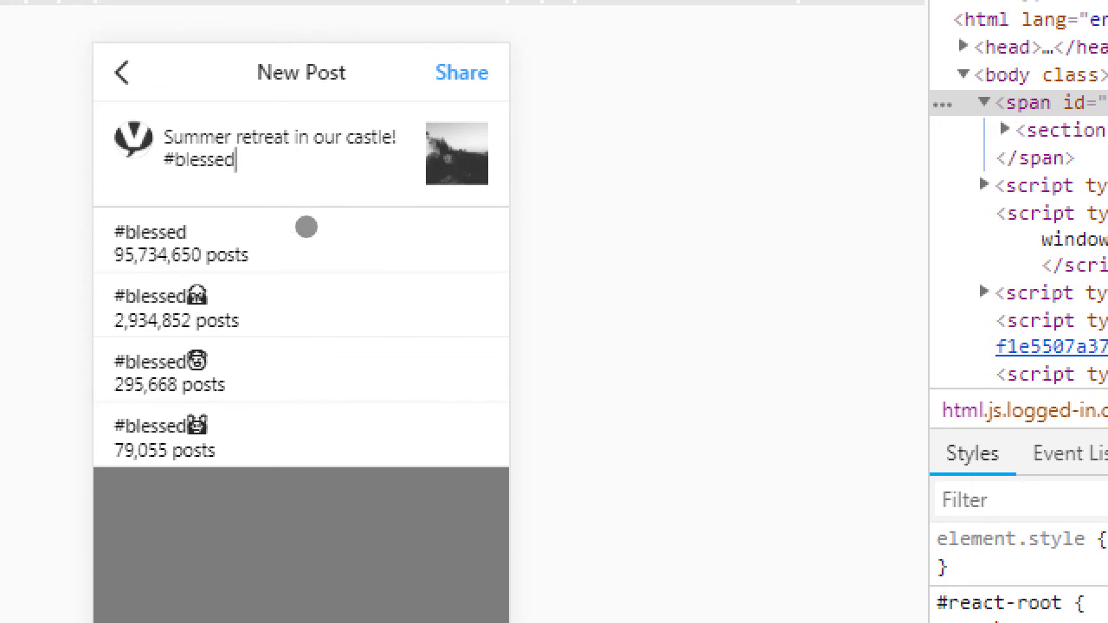
left_click(305, 226)
- Switch to the Notepad notes and add the heading "Hashtags:" below the Power User section
key("alt+Tab")
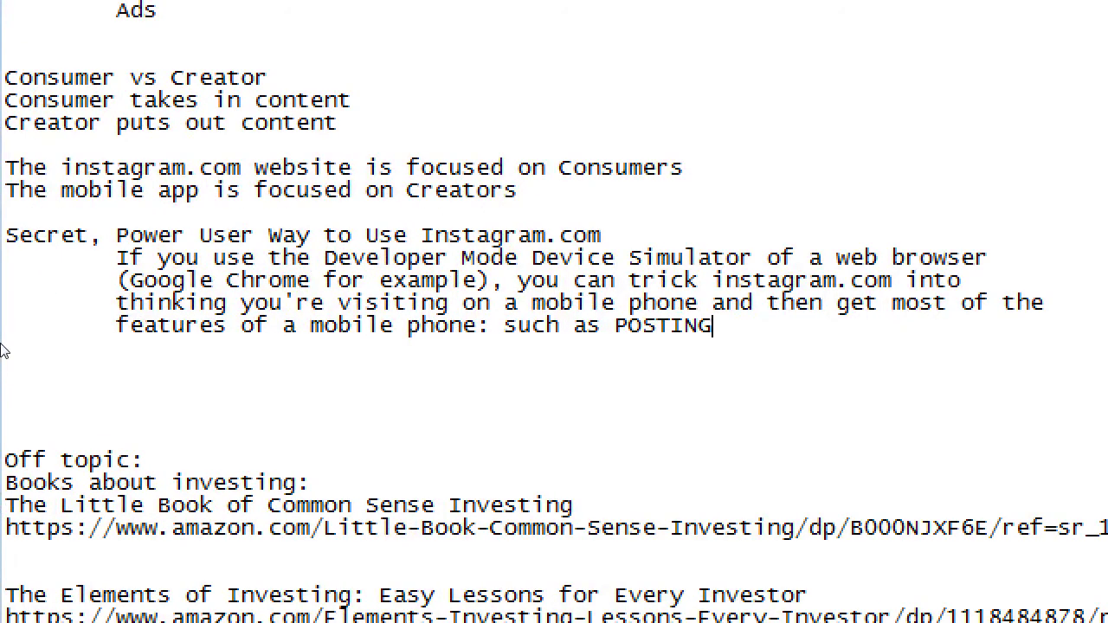
key("Return")
key("Return")
key("Return")
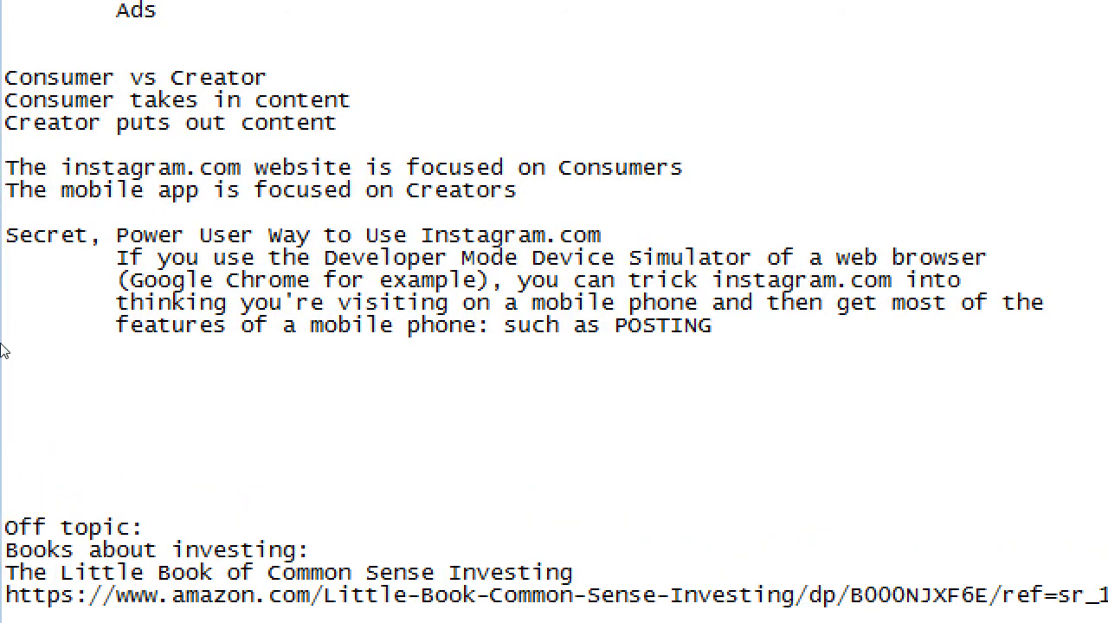
type("Hashtags:")
key("Return")
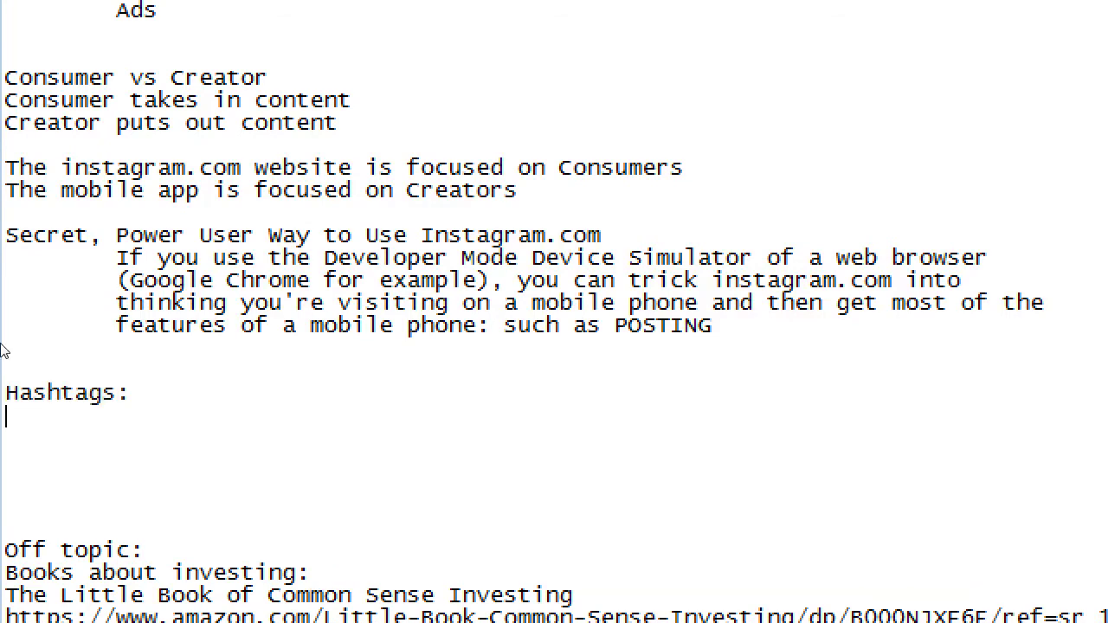
- Define hashtags on indented lines under the heading as "An active link of a keyword that connects your photo/post with everyone else using that Hashtags"
key("Tab")
type("An active")
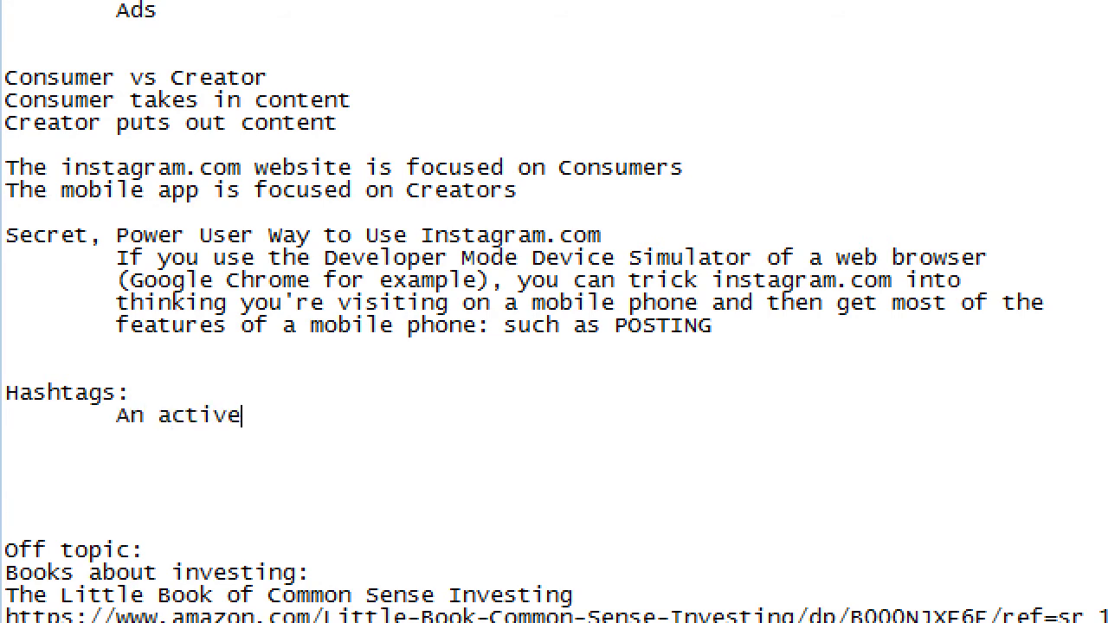
type(" link of a he")
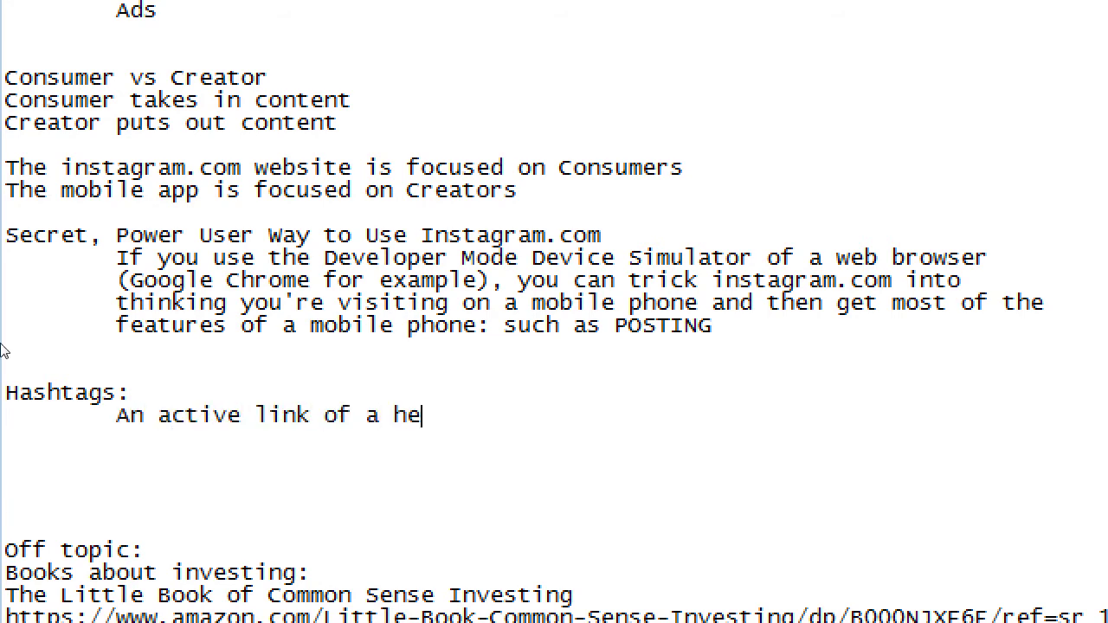
key("BackSpace")
key("BackSpace")
type("keyword that")
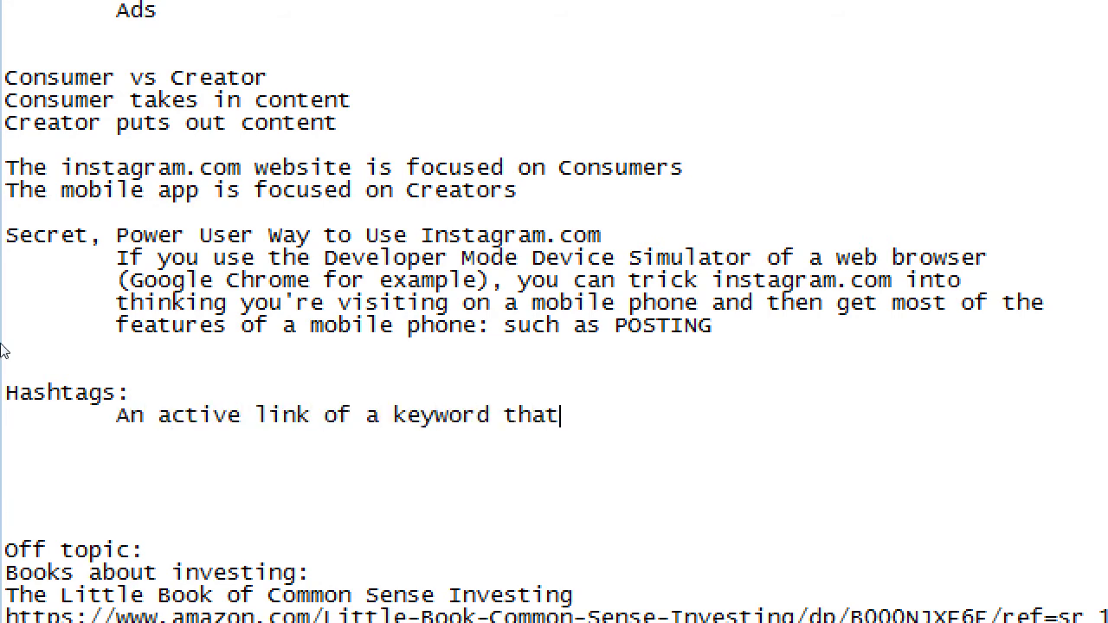
type(" connects y")
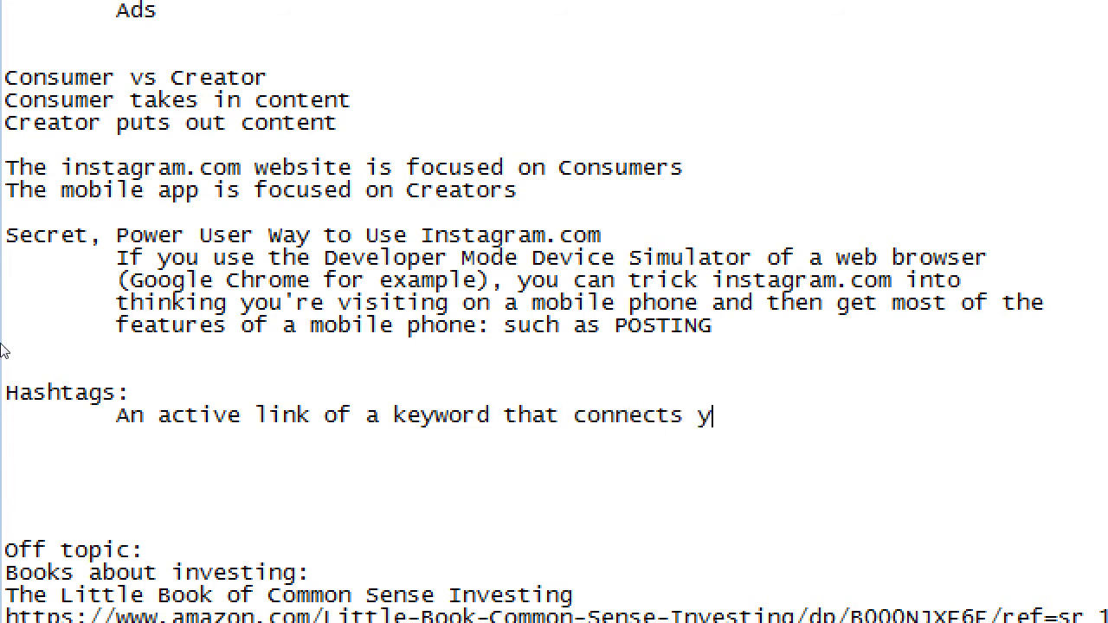
type("our photo/phot")
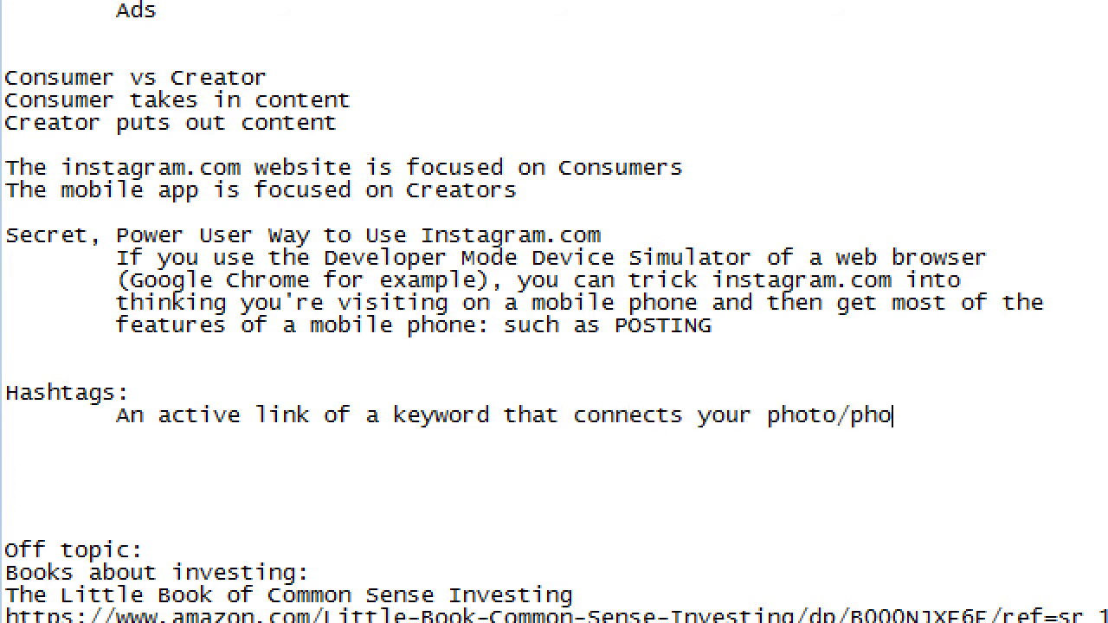
key("BackSpace")
key("BackSpace")
key("BackSpace")
type("ost with everyone")
key("Return")
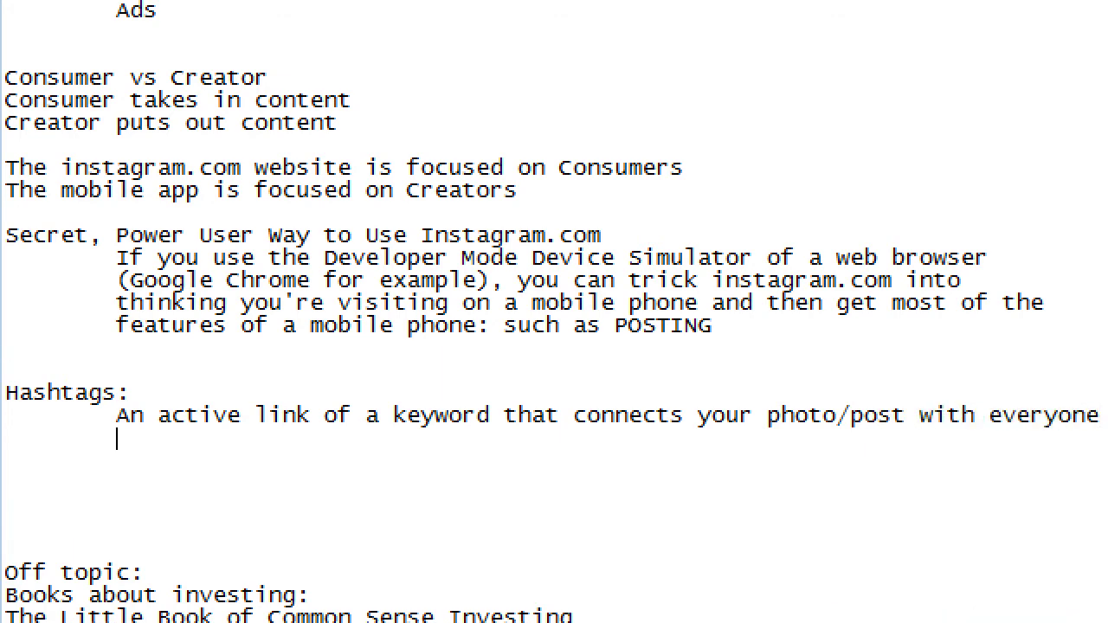
type("else using that ")
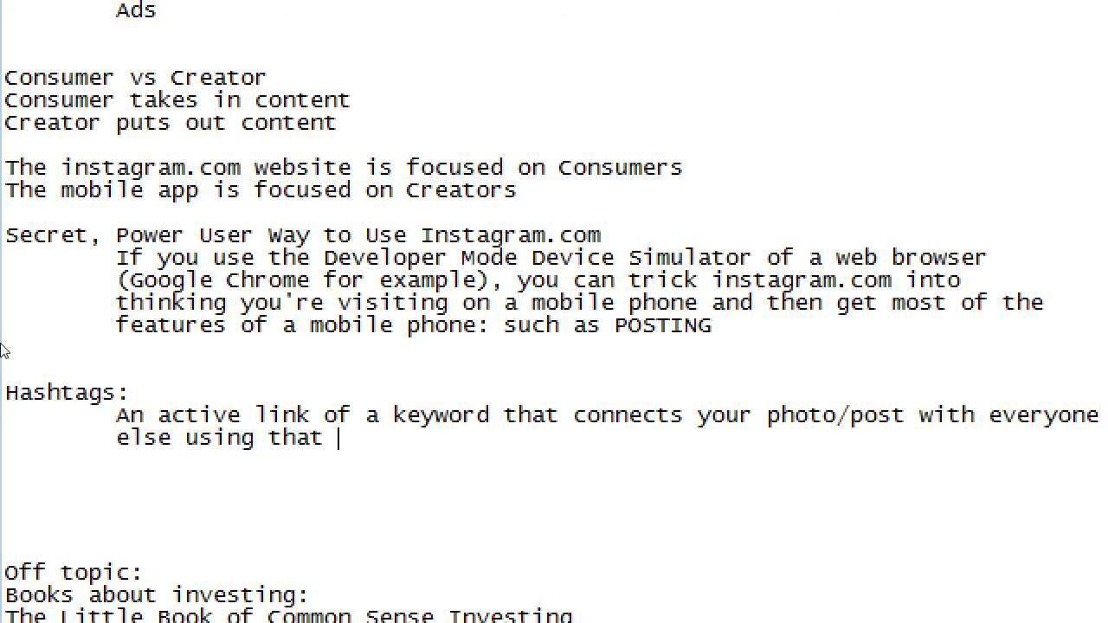
type("Hashtags")
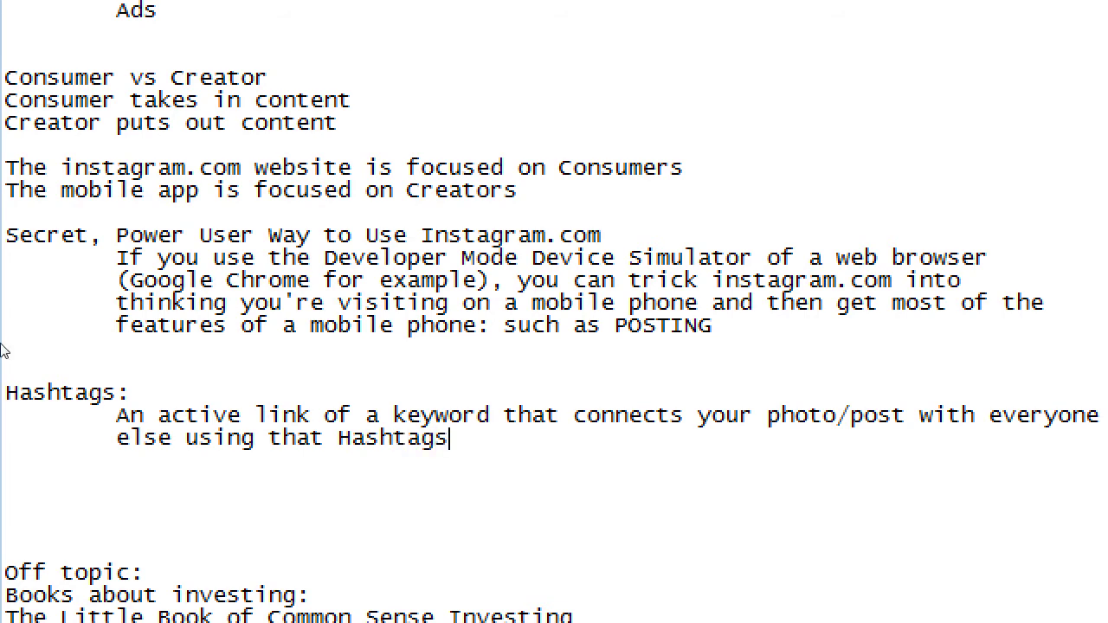
- Add "Example: a person clicks the hashtag" to the definition, followed on a further-indented line by "#cookie and your photo plus everyone else's with that tag"
type(". Example: a per")
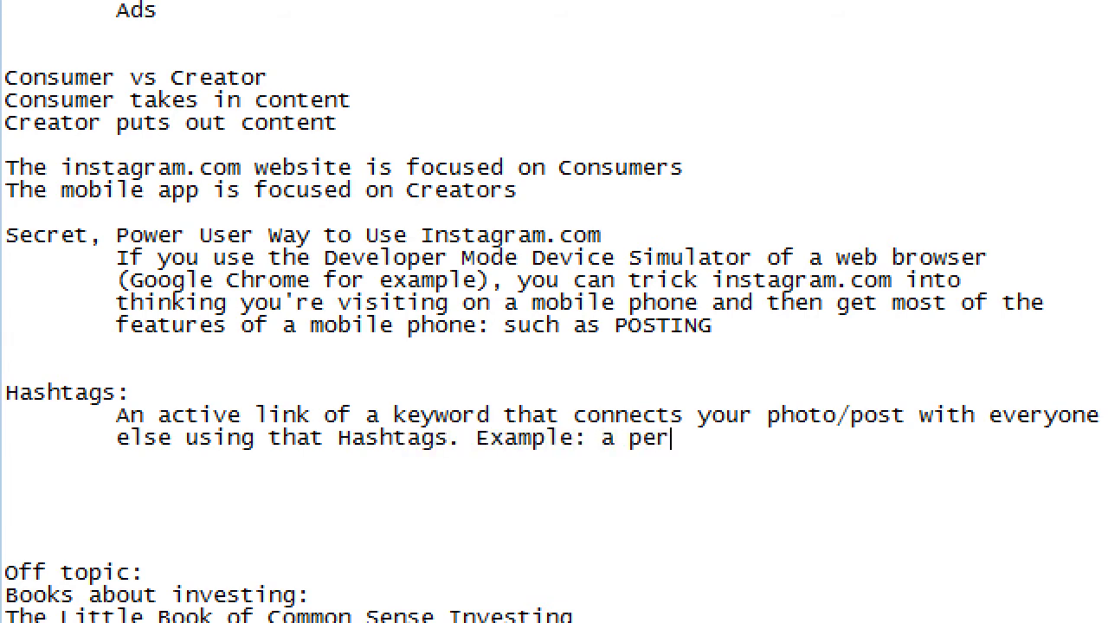
type("son clicks the")
key("BackSpace")
type("s the ")
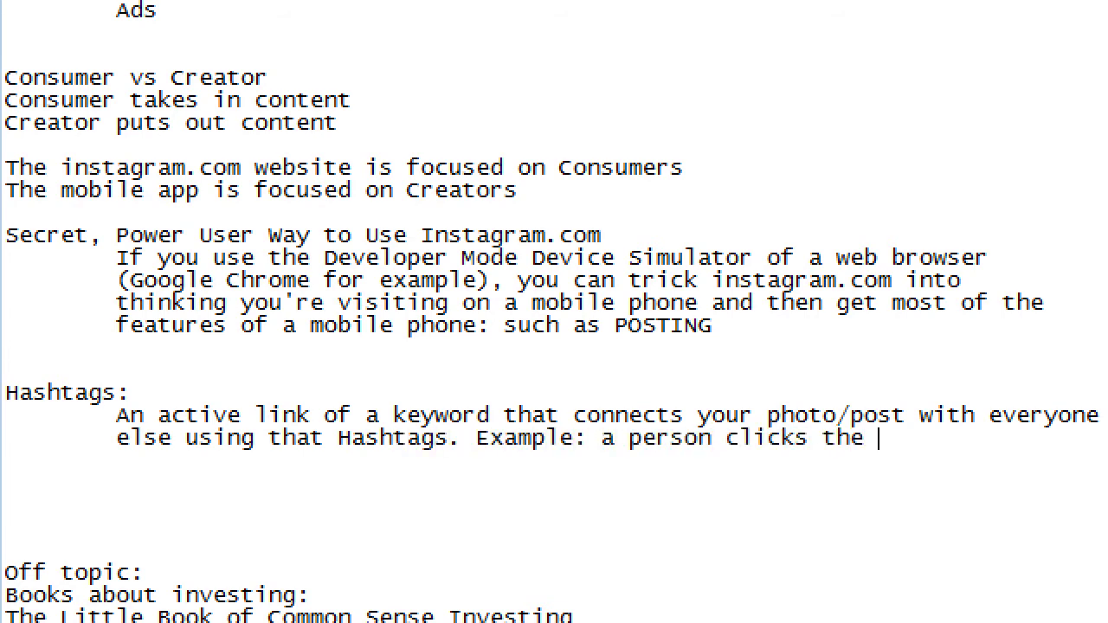
type("hashtags")
key("BackSpace")
key("Return")
key("Tab")
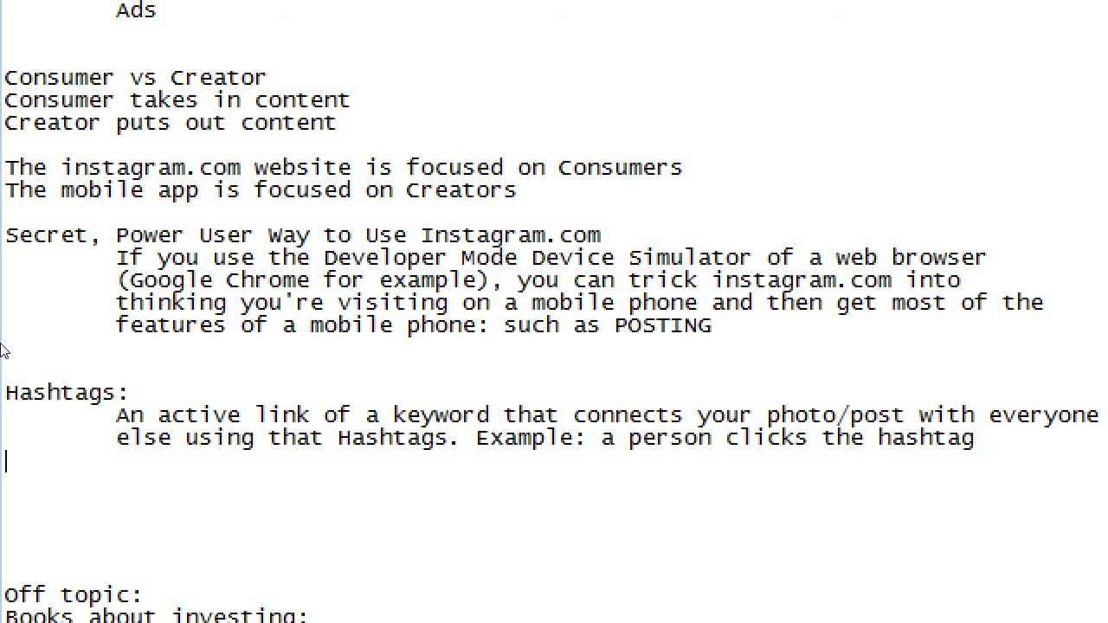
key("Tab")
type("#cookie an")
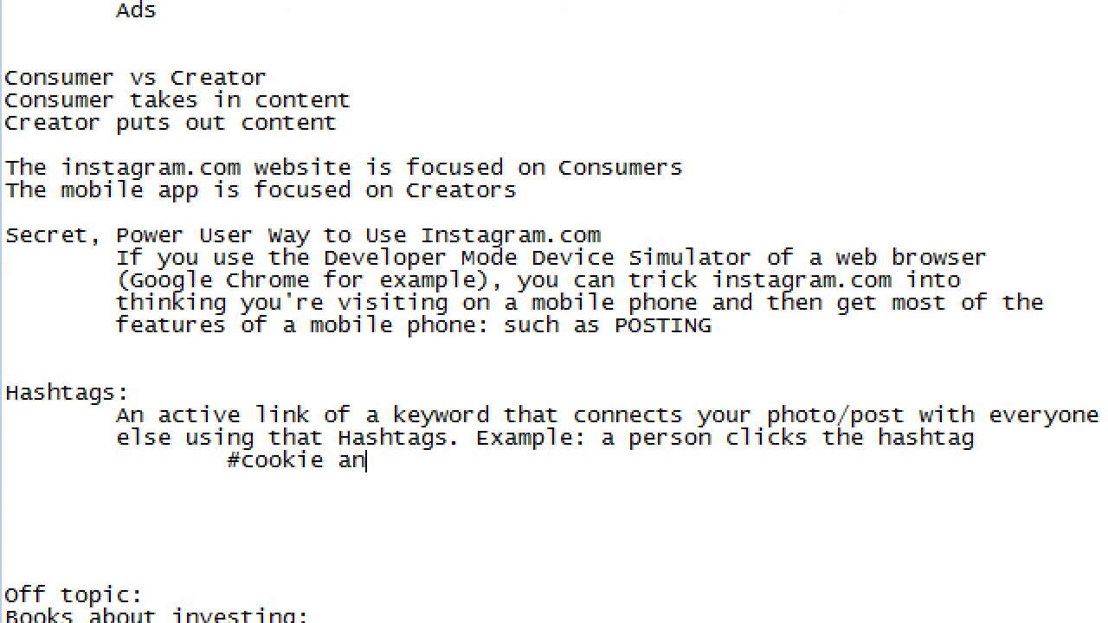
type("d your photo pl")
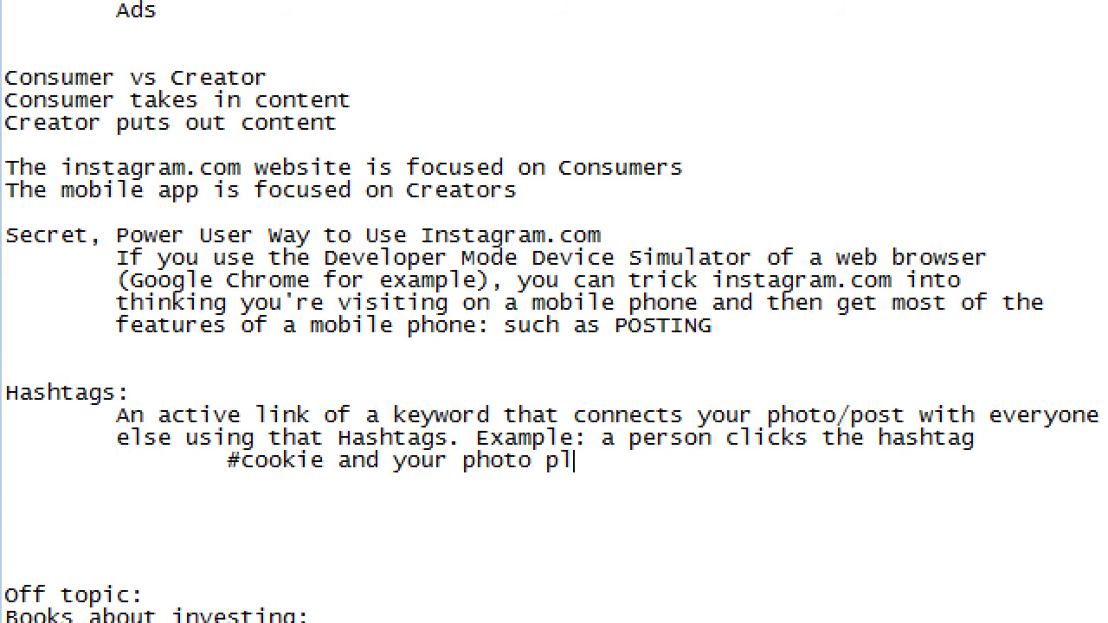
type("us everyone else")
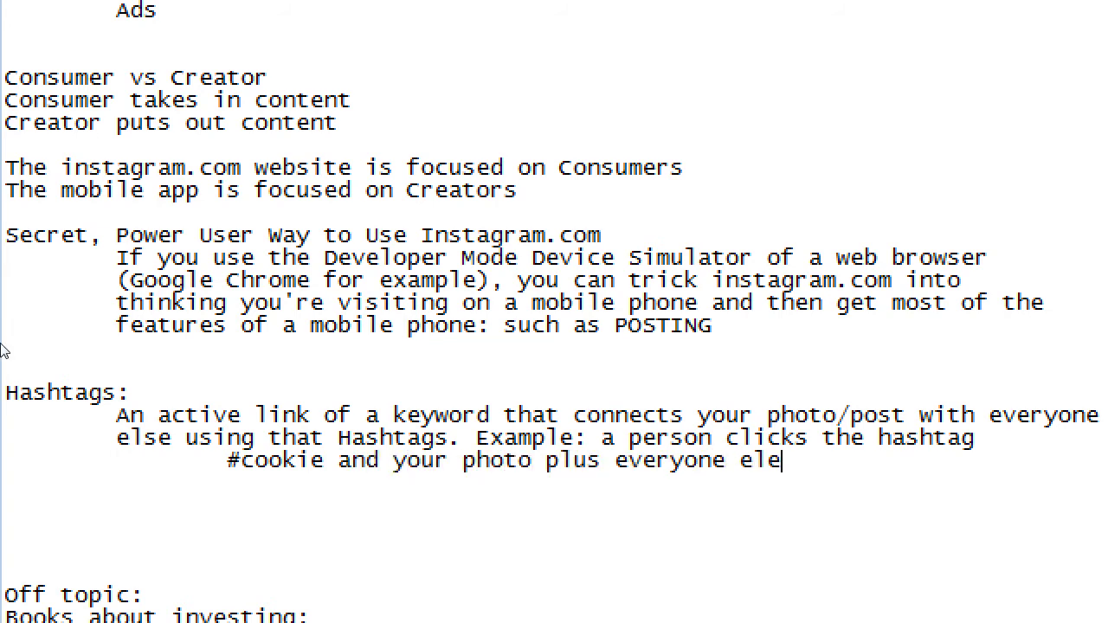
key("BackSpace")
type("se's with that tag")
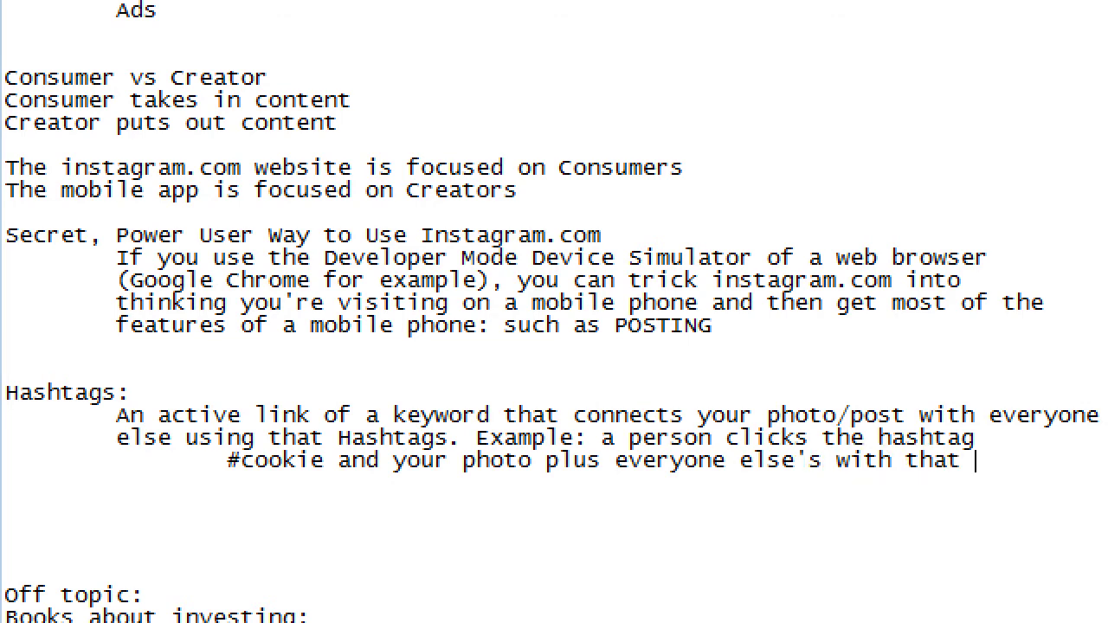
- Continue the example on a new indented line with "shows up. If it's a popular hashtag, you may be lost in the crowd"
key("Return")
key("Tab")
key("Tab")
type("shows up. If it")
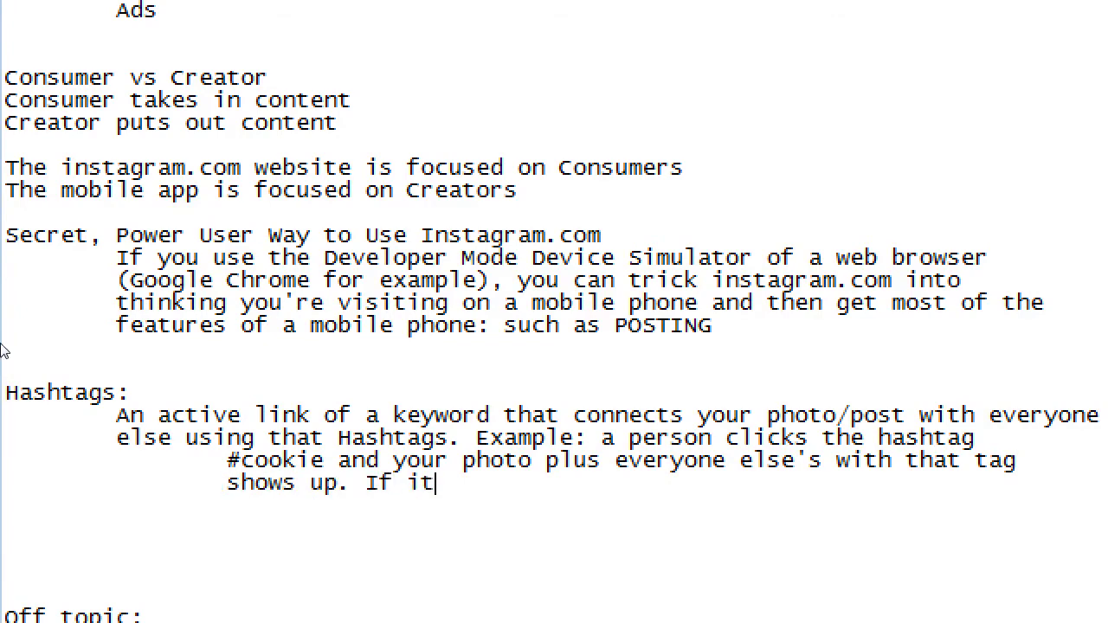
type("'s a popular ")
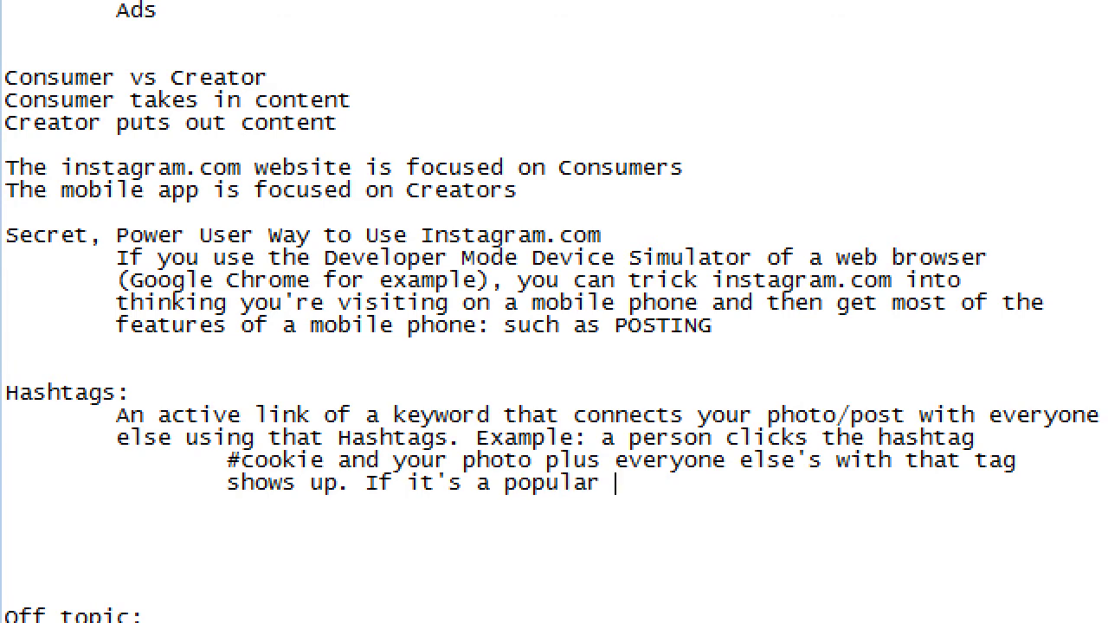
type("hashtag, ")
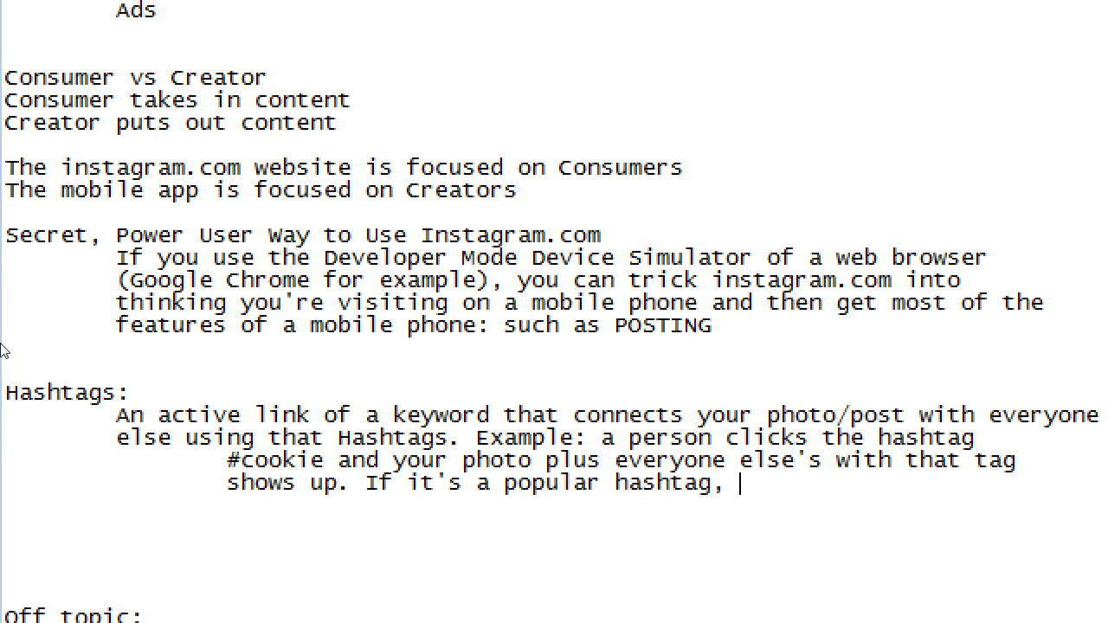
type("you may")
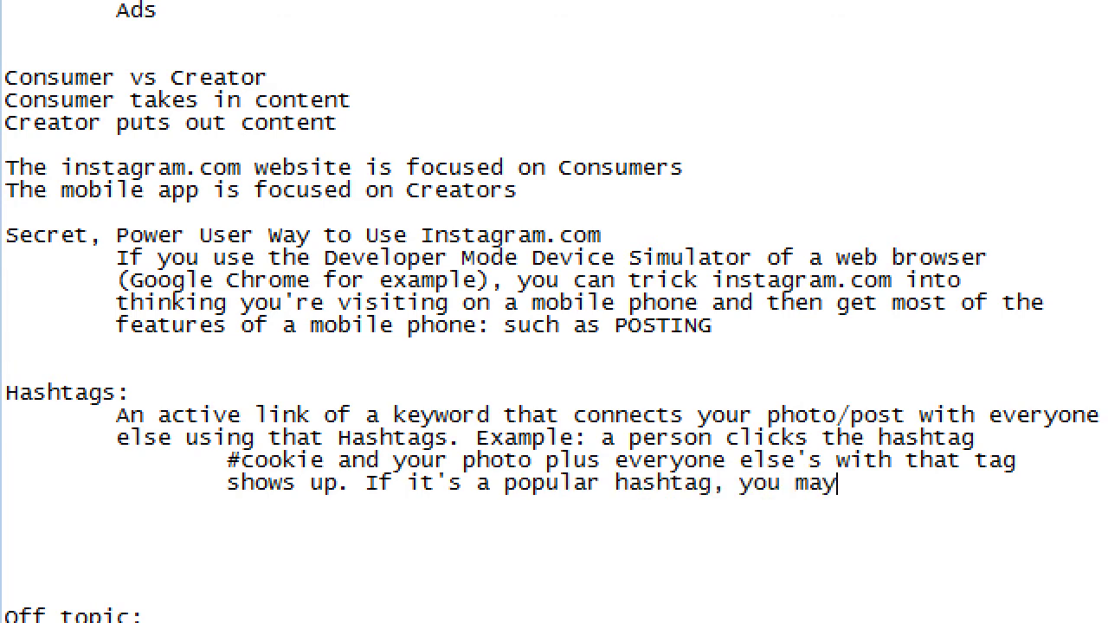
type(" be lost in the")
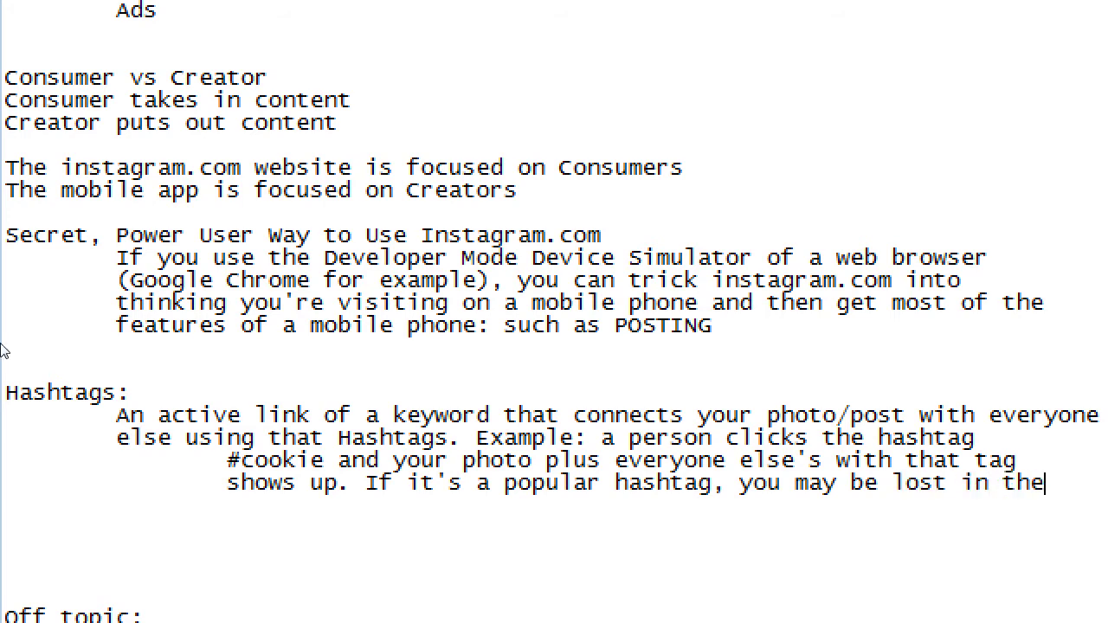
type(" crowd")
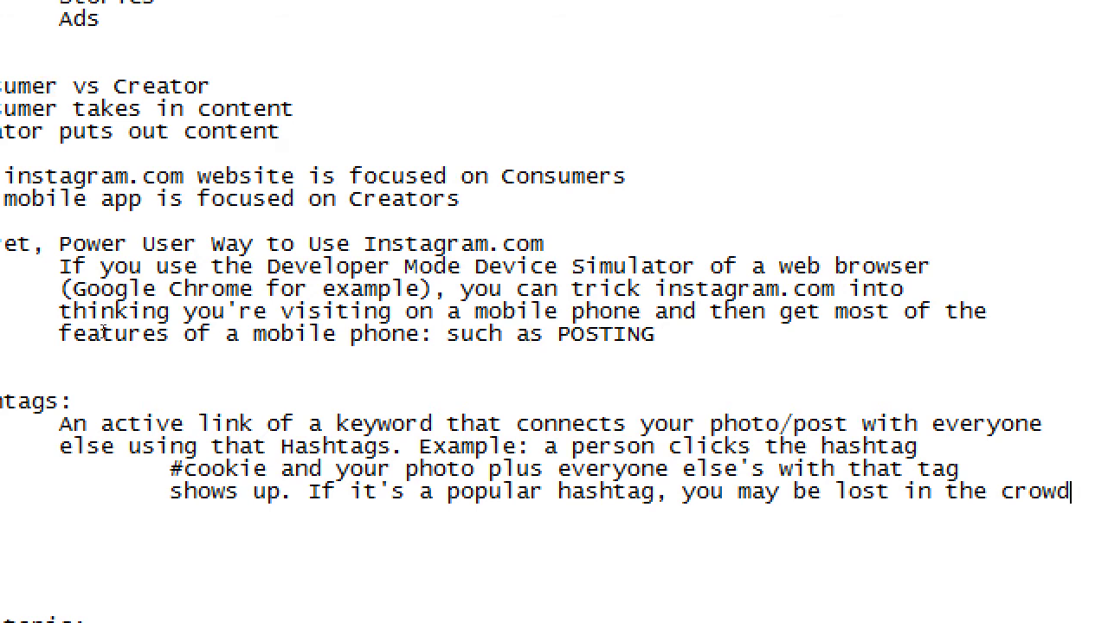
- Extend the Power User section with "Use this mode to type your descriptions a lot easier and to upload photos youv'e edited extensivly on your computer"
left_click(327, 355)
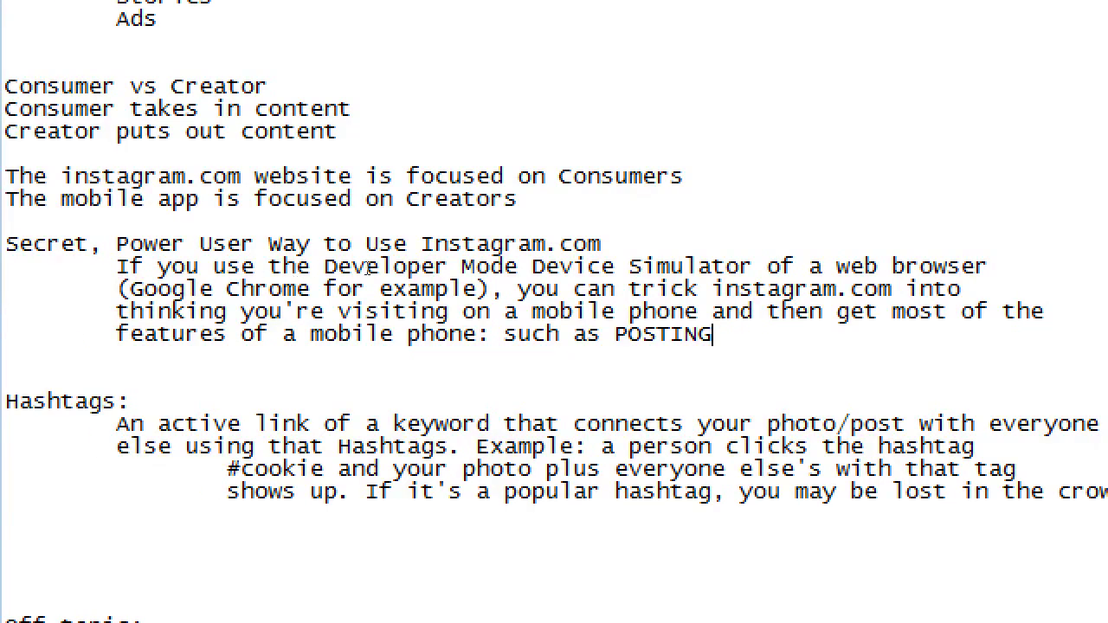
key("Return")
key("Tab")
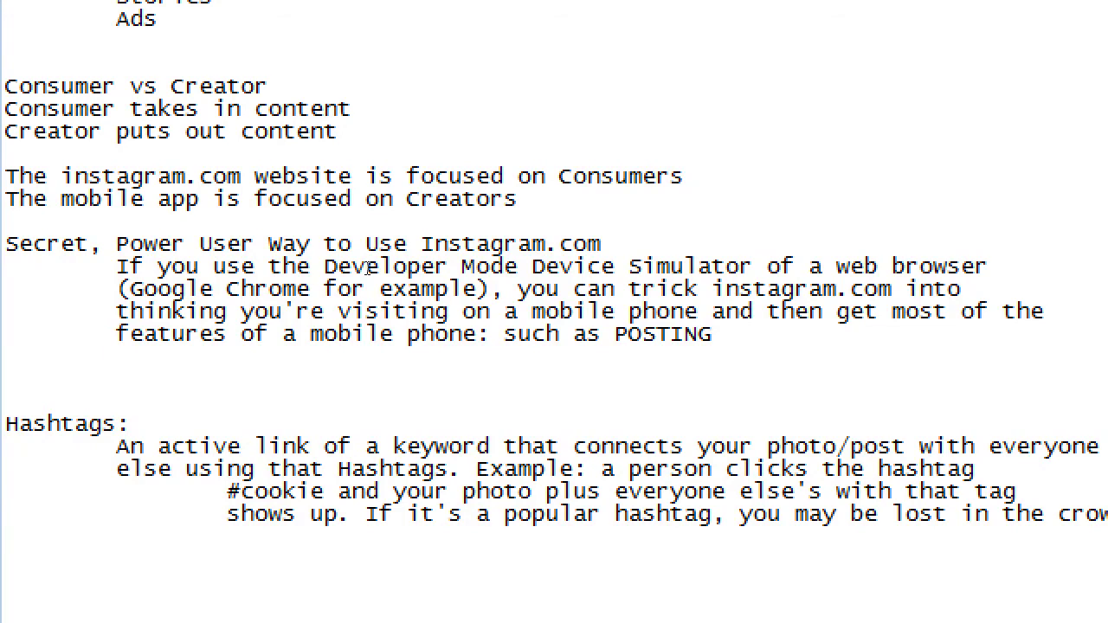
type("Use this mode ")
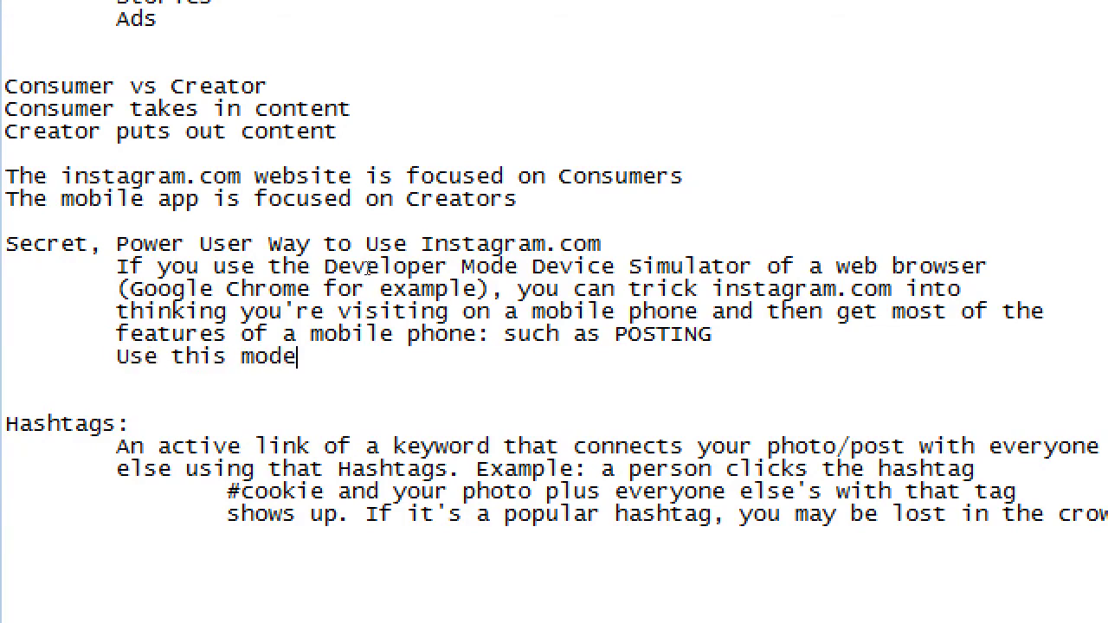
type("to type")
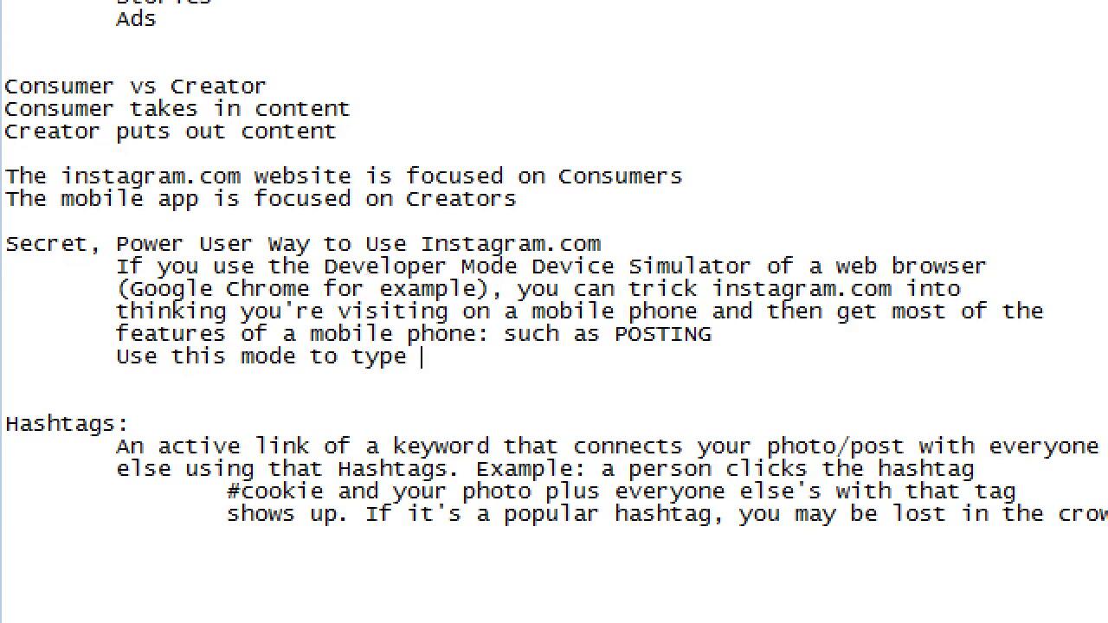
type("your descrip")
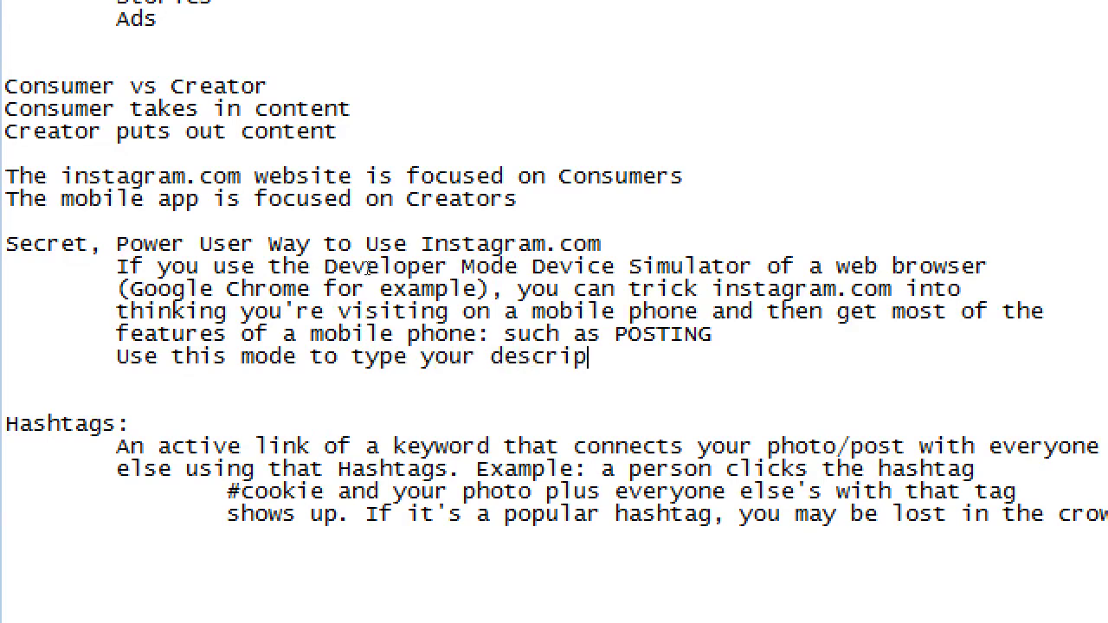
type("tions a lot eas")
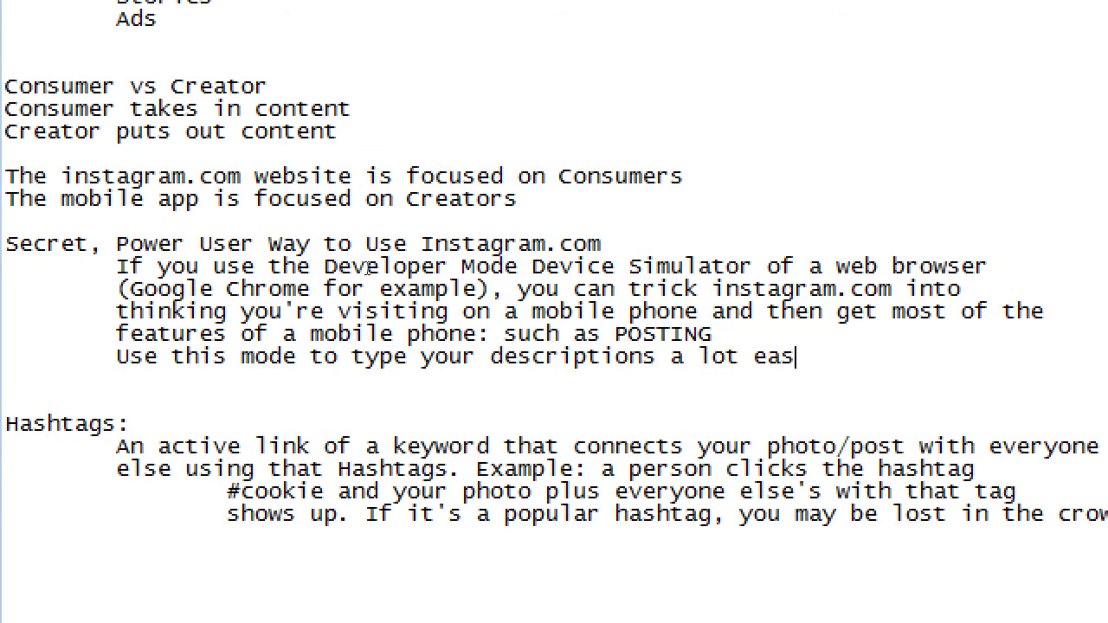
type("ier and to u")
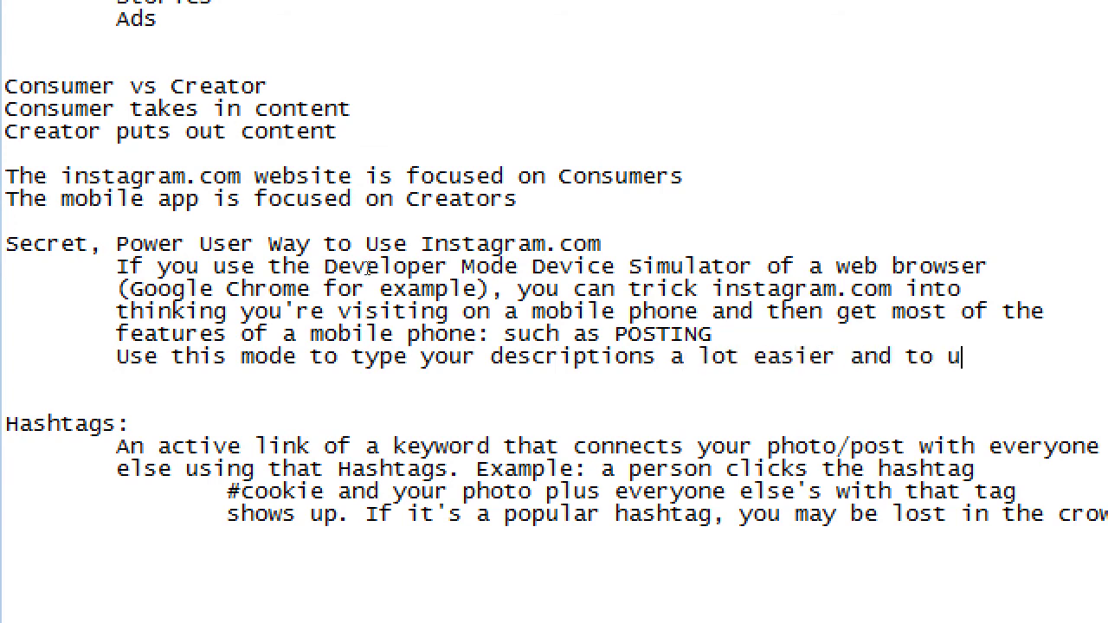
type("pload")
key("Return")
key("Tab")
type("photos")
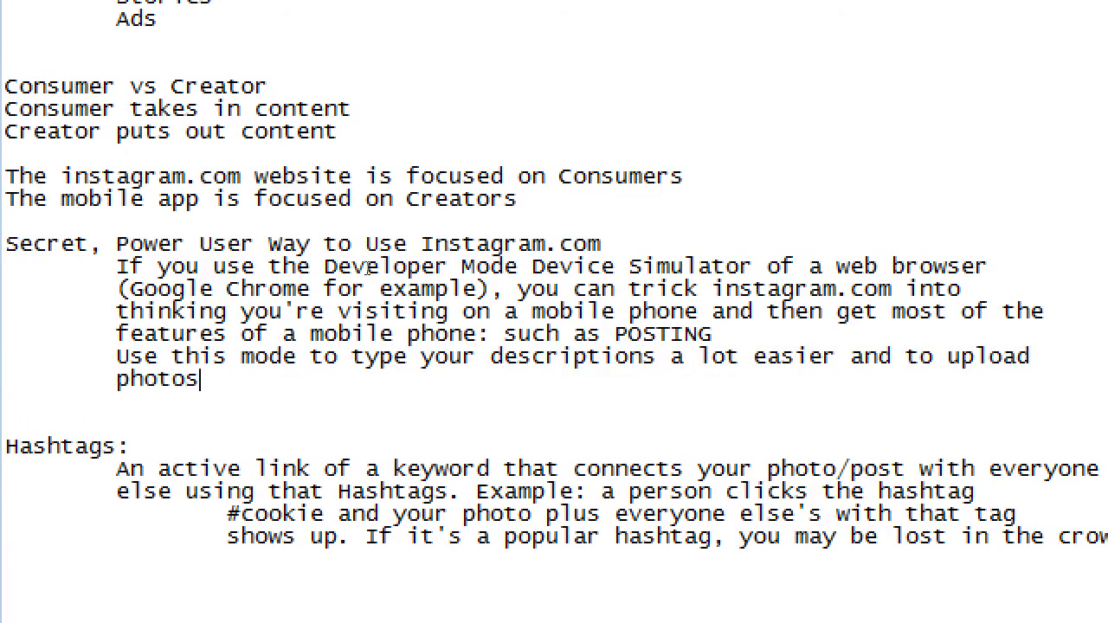
type(" youv'e edited e")
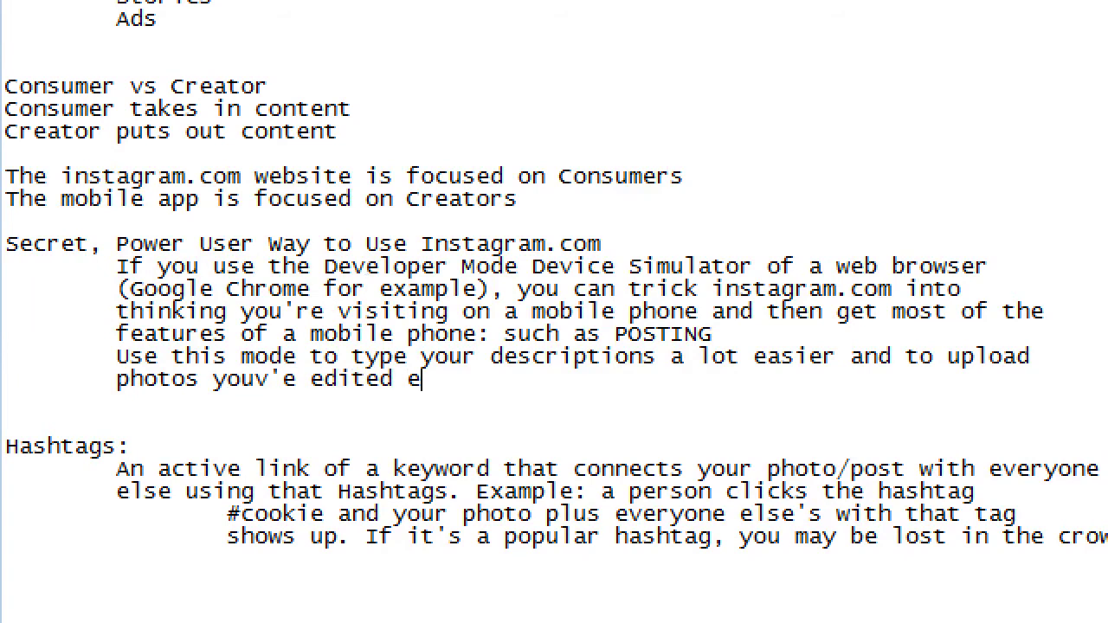
type("xtensivly on your c")
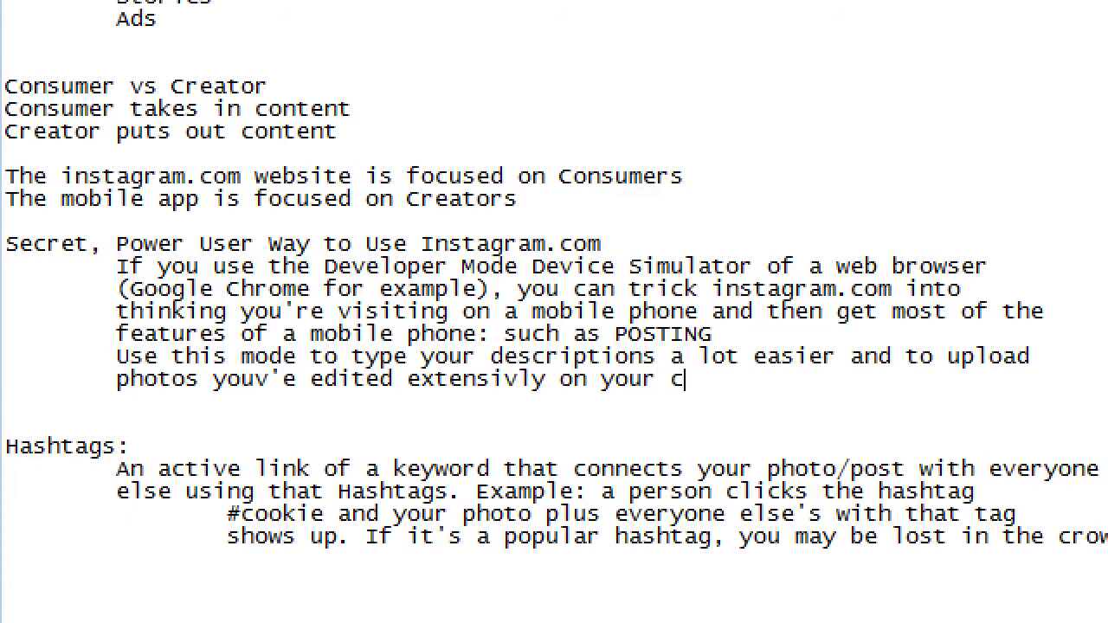
type("omputer")
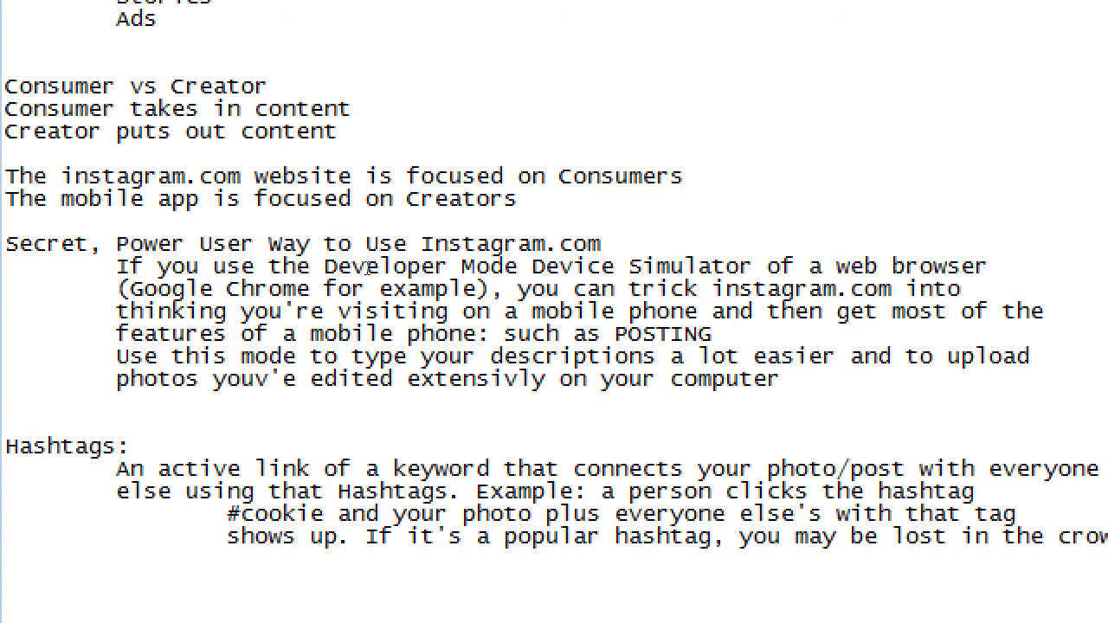
- Return to the Instagram post in Chrome and share the captioned lighthouse photo
key("super+minus")
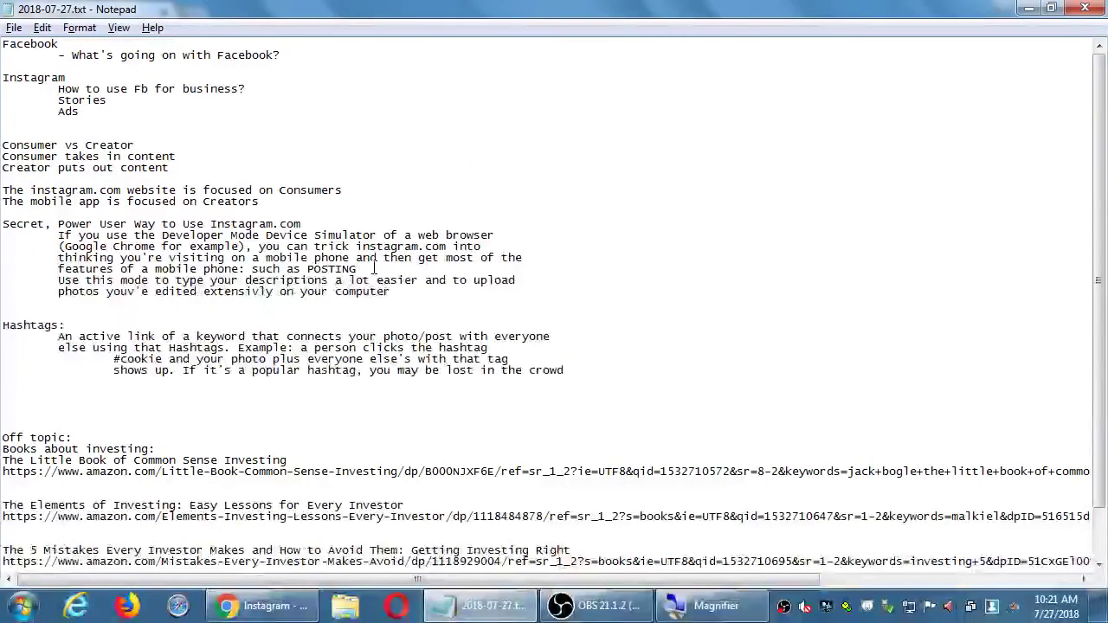
left_click(244, 611)
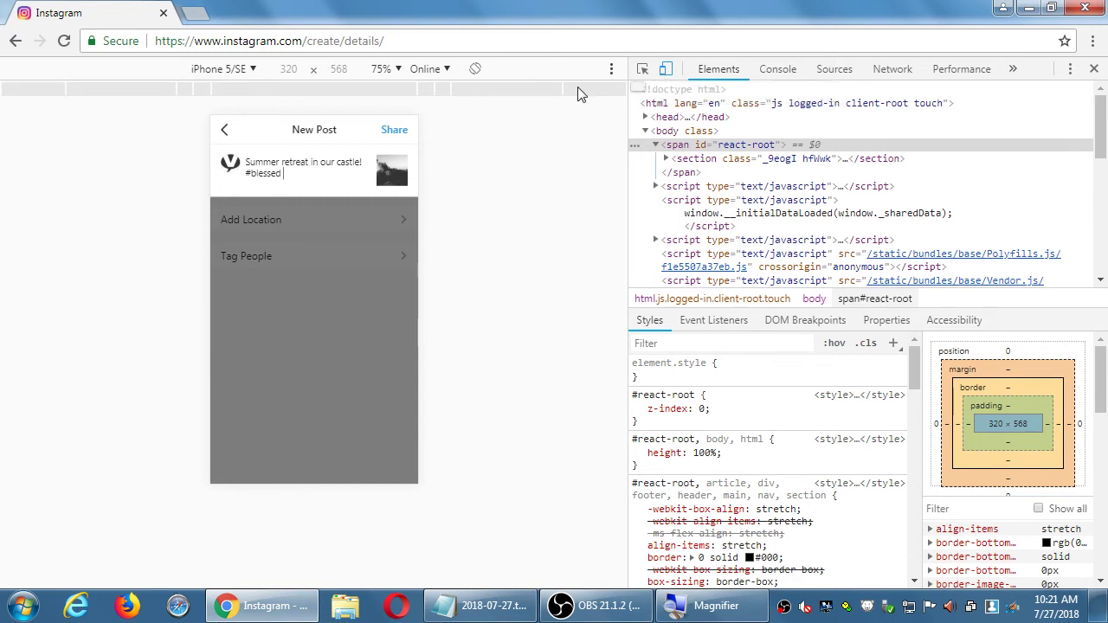
left_click(419, 130)
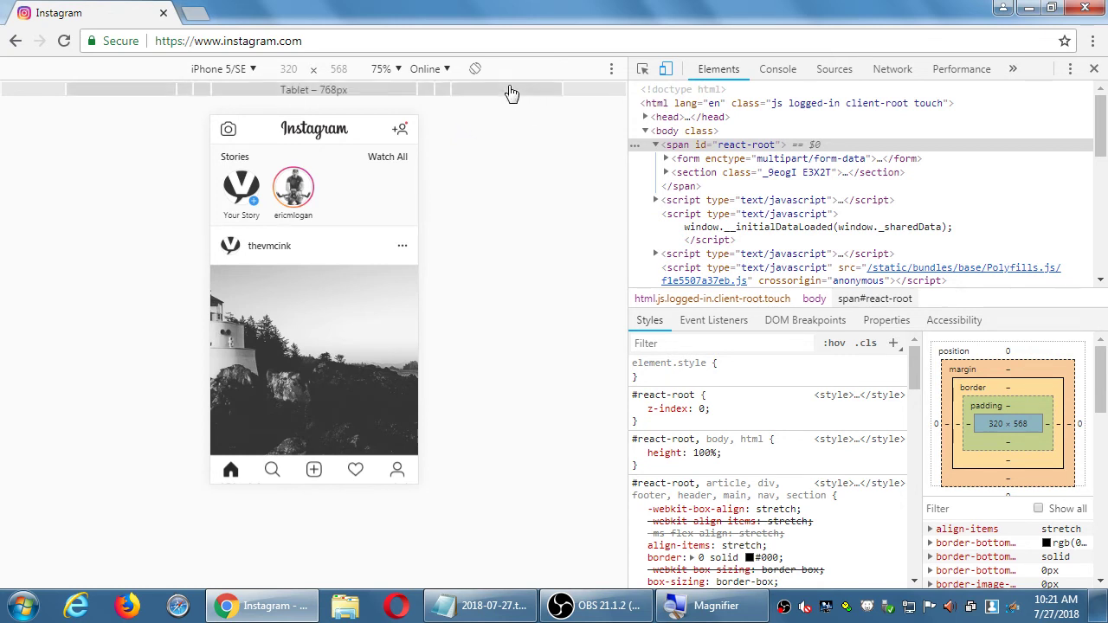
- Preview the shared lighthouse post in landscape orientation on the simulated iPhone 5/SE and return to portrait
left_click(478, 71)
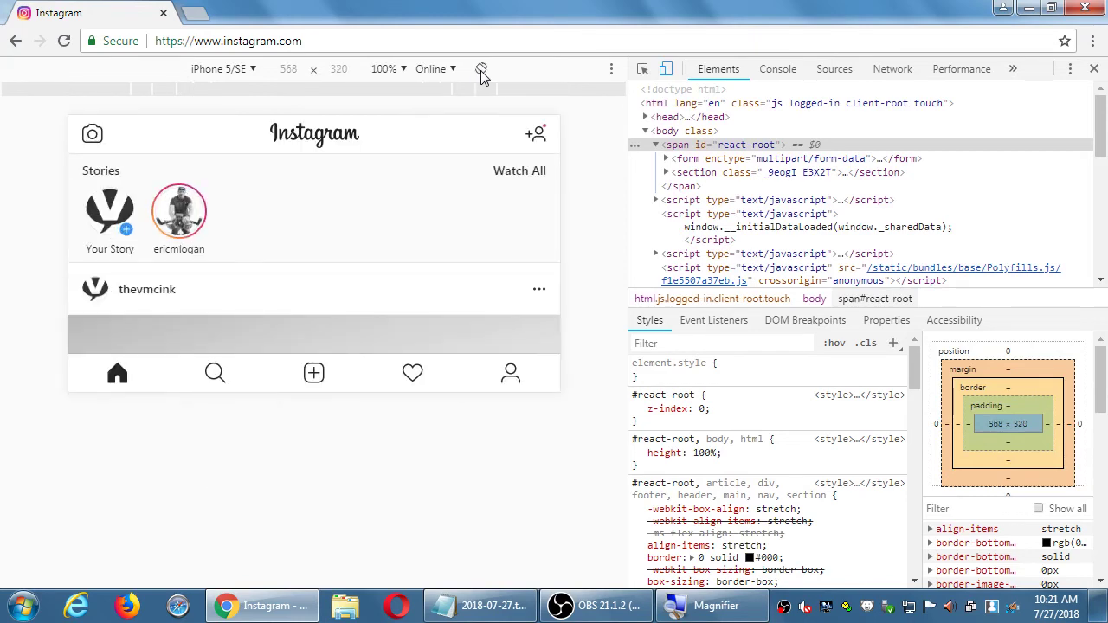
left_click(478, 72)
left_click(478, 73)
scroll(424, 259, "down", 1)
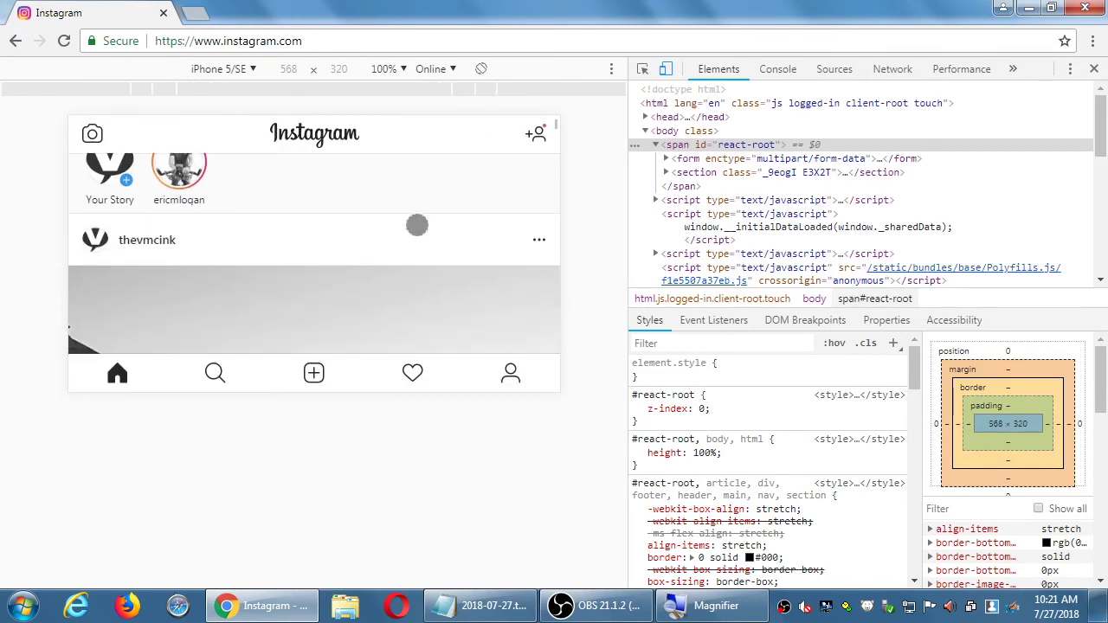
scroll(404, 239, "down", 1)
scroll(415, 269, "down", 1)
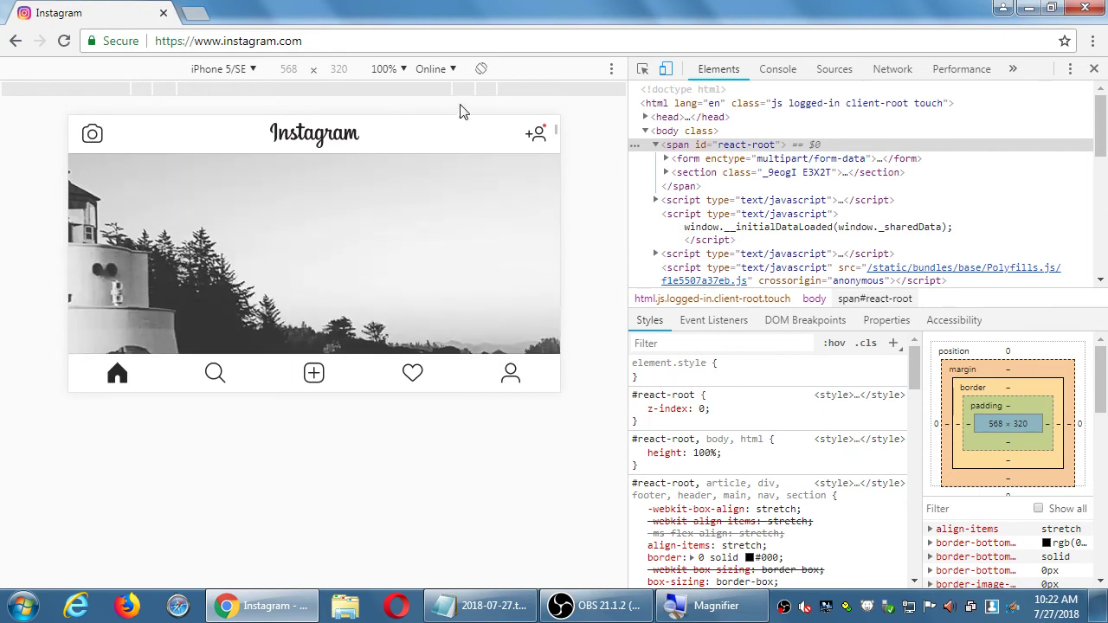
left_click(482, 68)
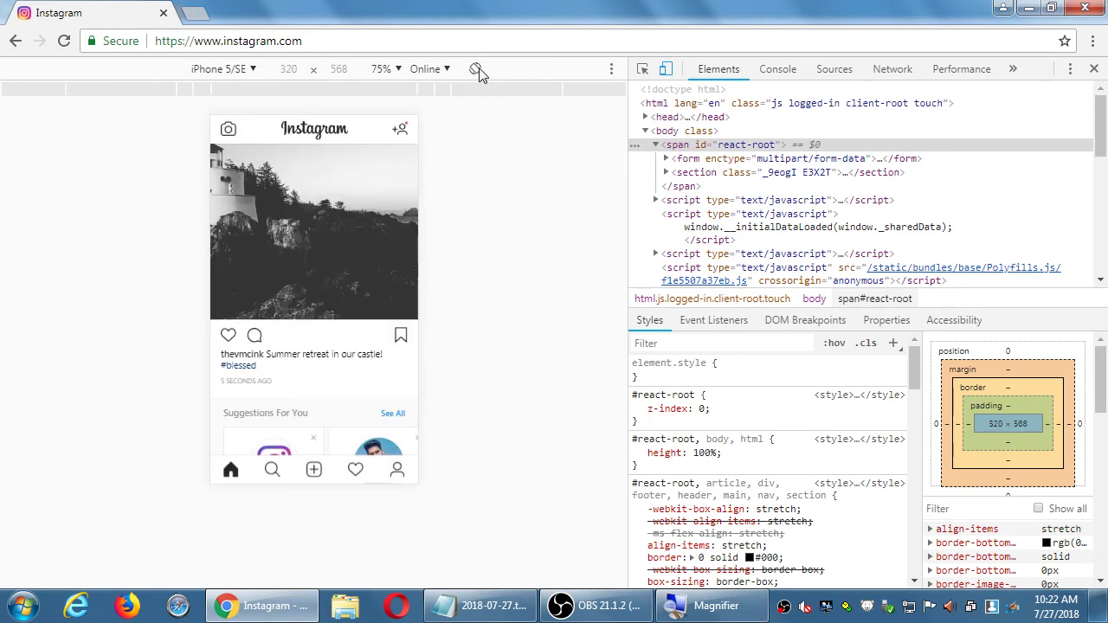
- Switch the simulated device to iPad and add BlackBerry Z30 to the selectable emulated devices
left_click(223, 69)
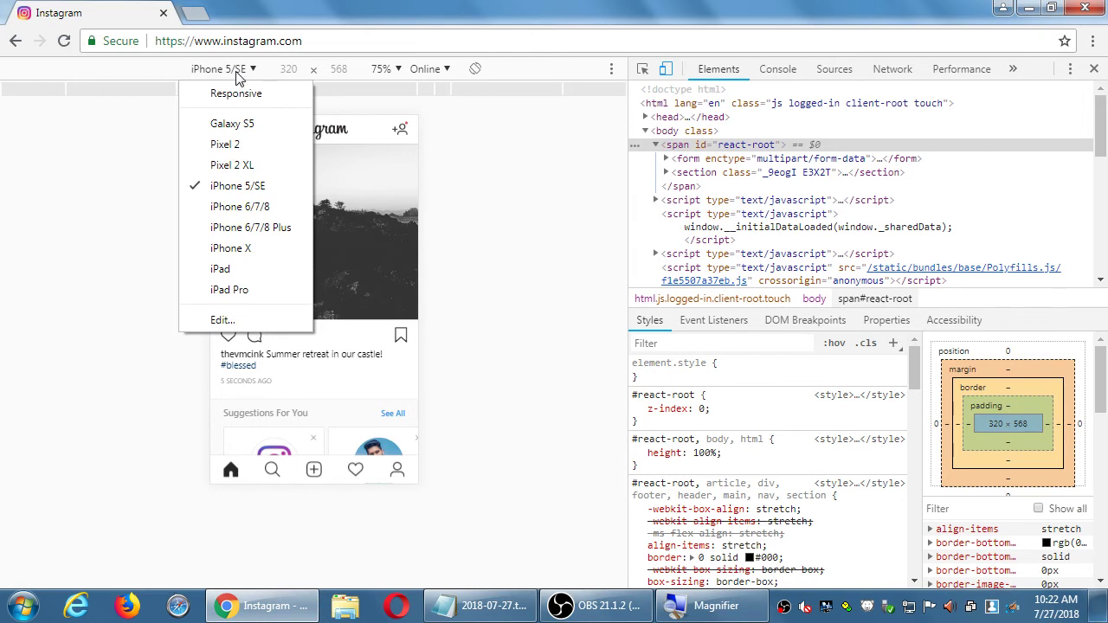
left_click(227, 272)
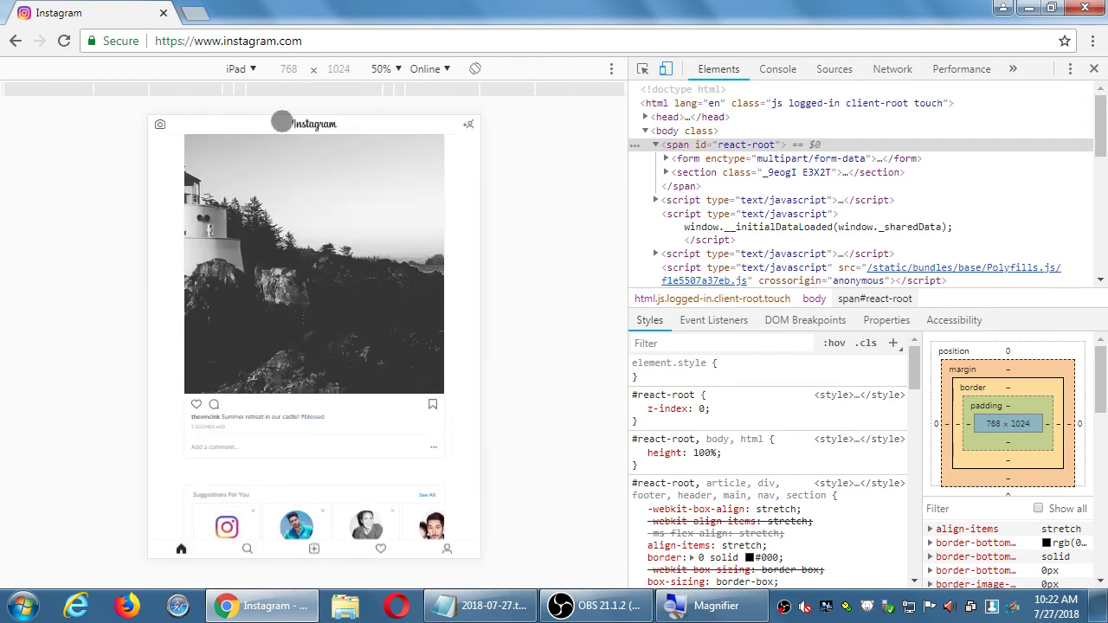
left_click(236, 70)
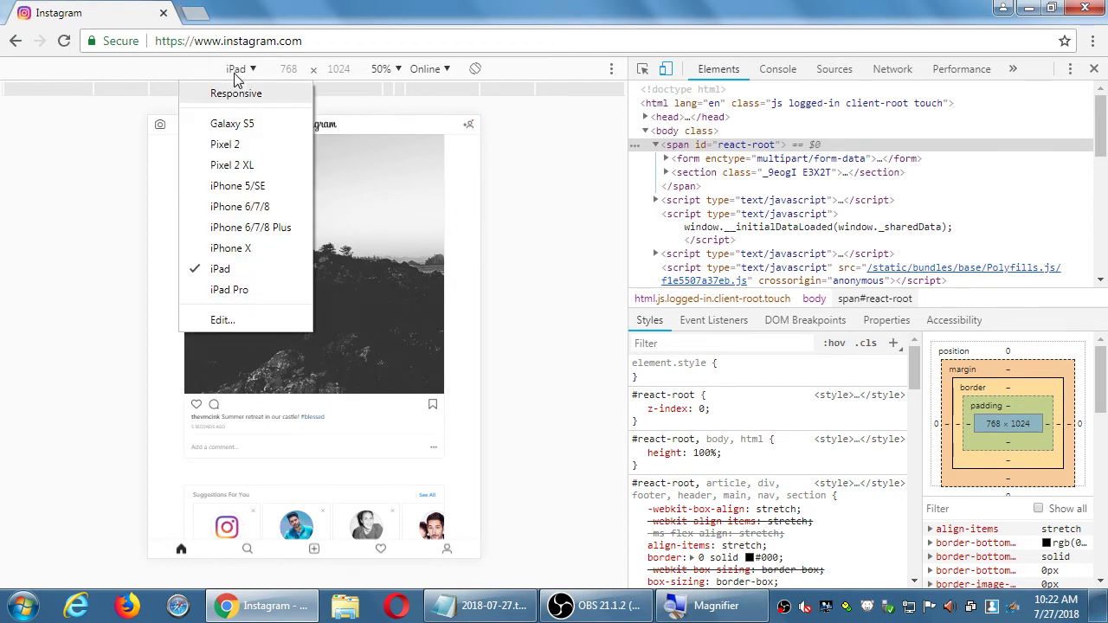
left_click(263, 328)
scroll(934, 351, "down", 3)
scroll(934, 350, "up", 2)
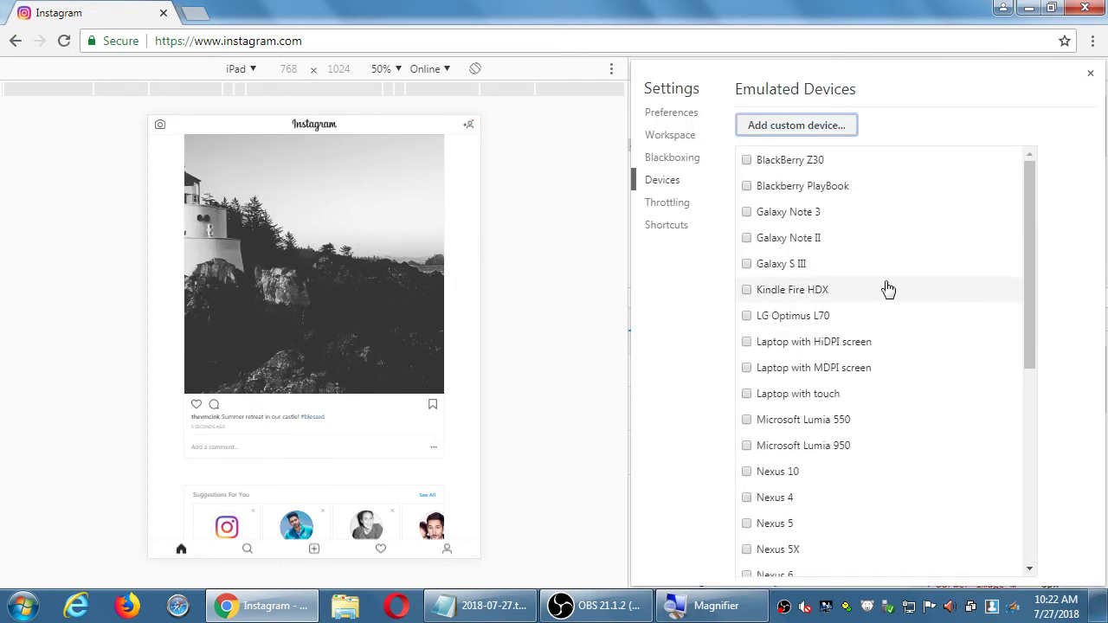
left_click(746, 161)
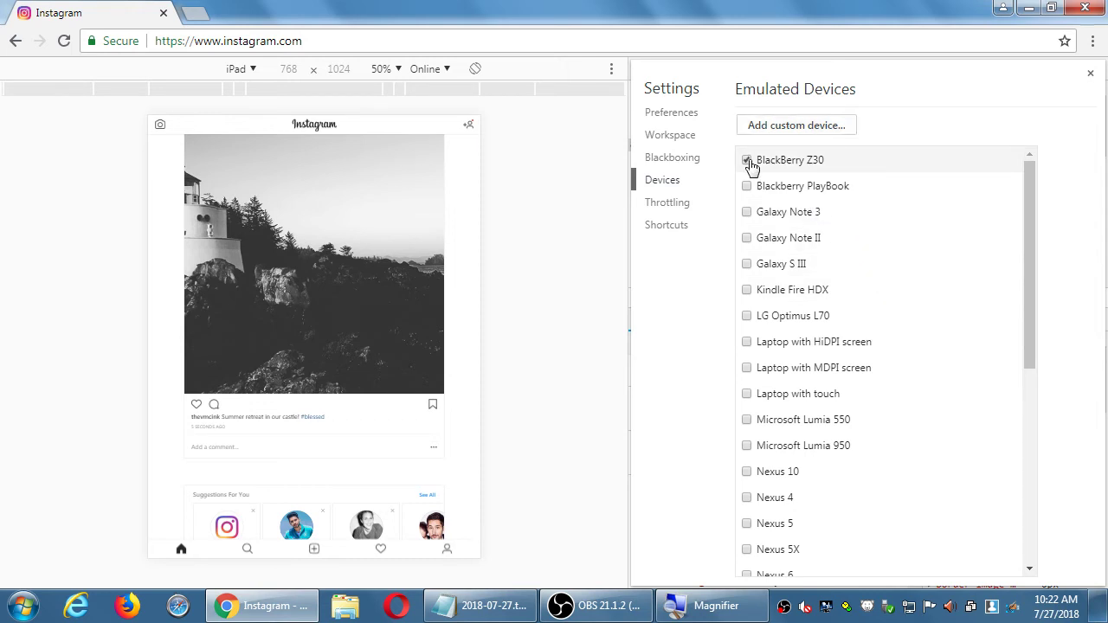
key("Escape")
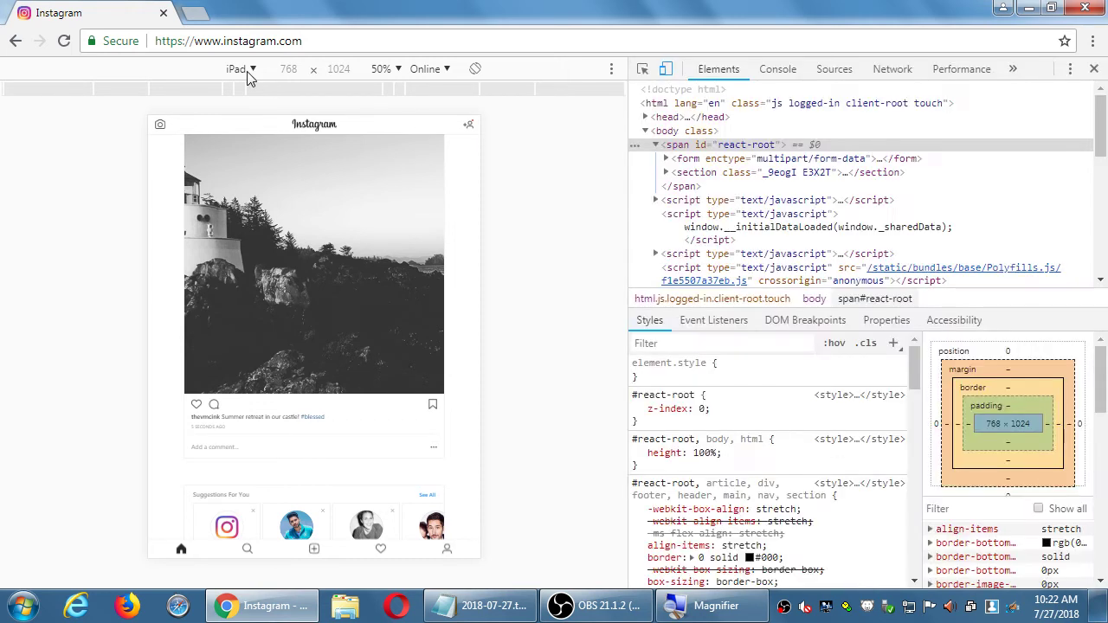
- Switch the simulated device to the BlackBerry Z30
left_click(243, 69)
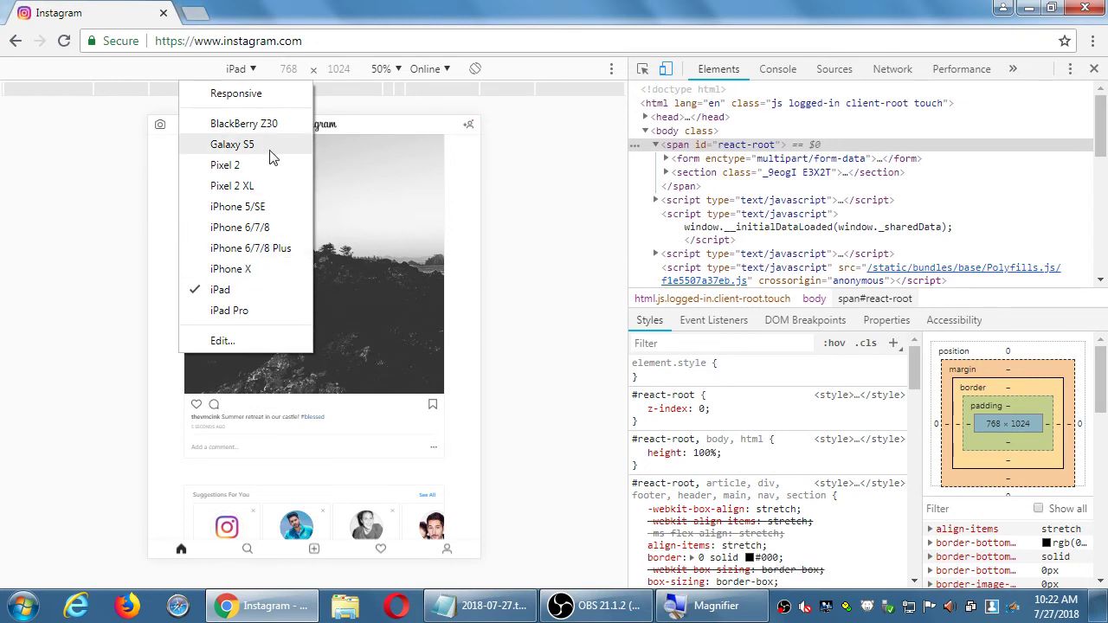
key("Escape")
left_click(267, 122)
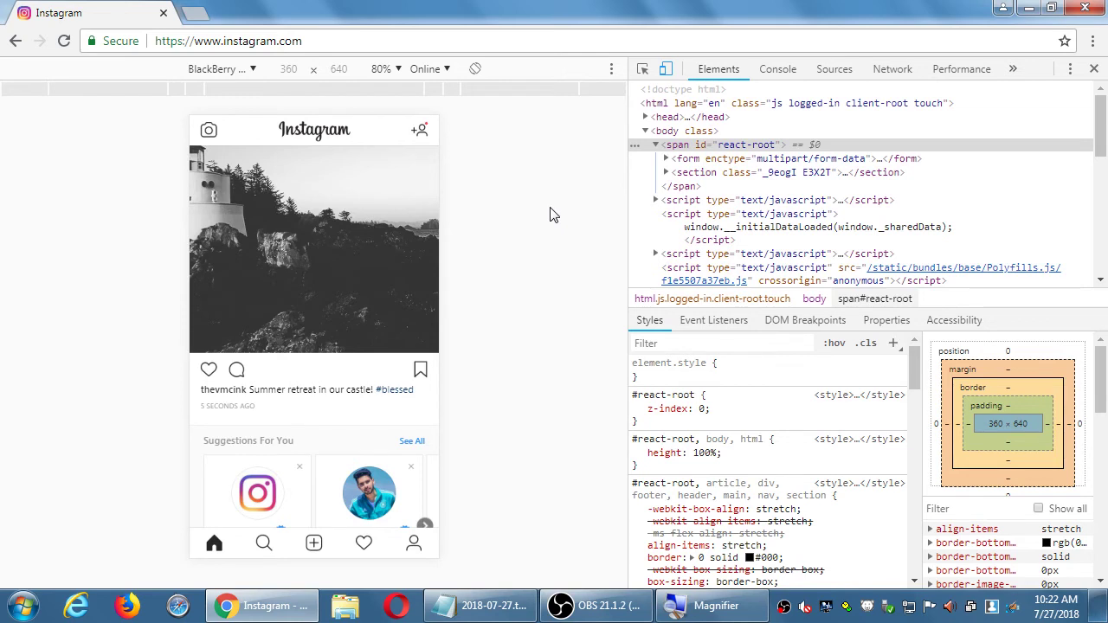
- Look over the notes in 2018-07-27.txt in Notepad and return to Chrome
left_click(251, 69)
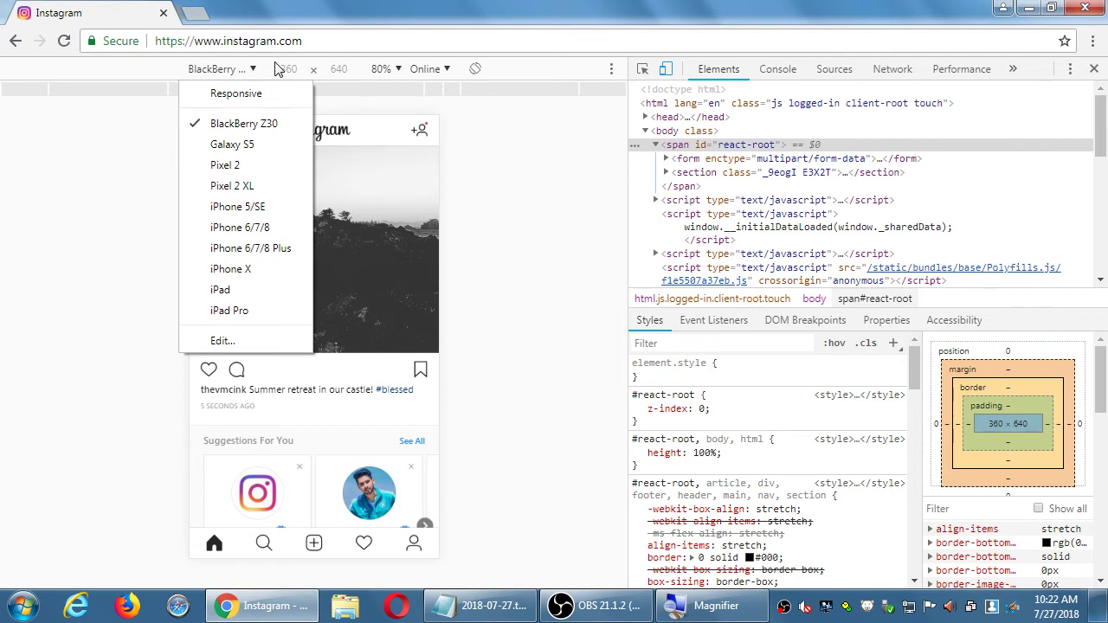
left_click(514, 620)
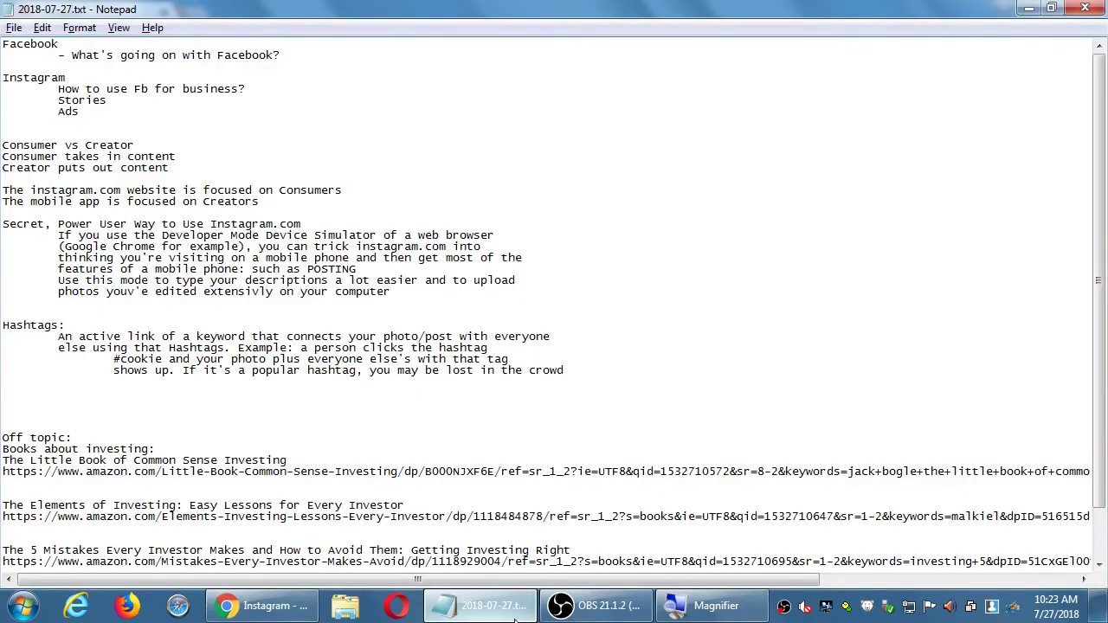
left_click(514, 620)
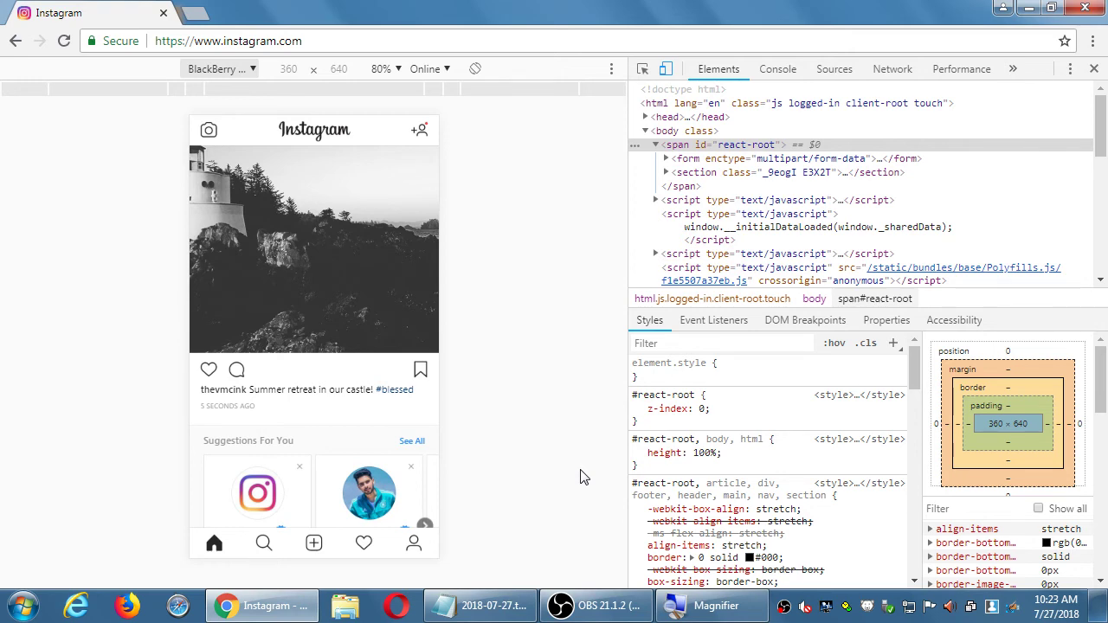
- Search the computer's programs for "pho", point out Adobe Photoshop CC 2018 and dismiss the search
key("super")
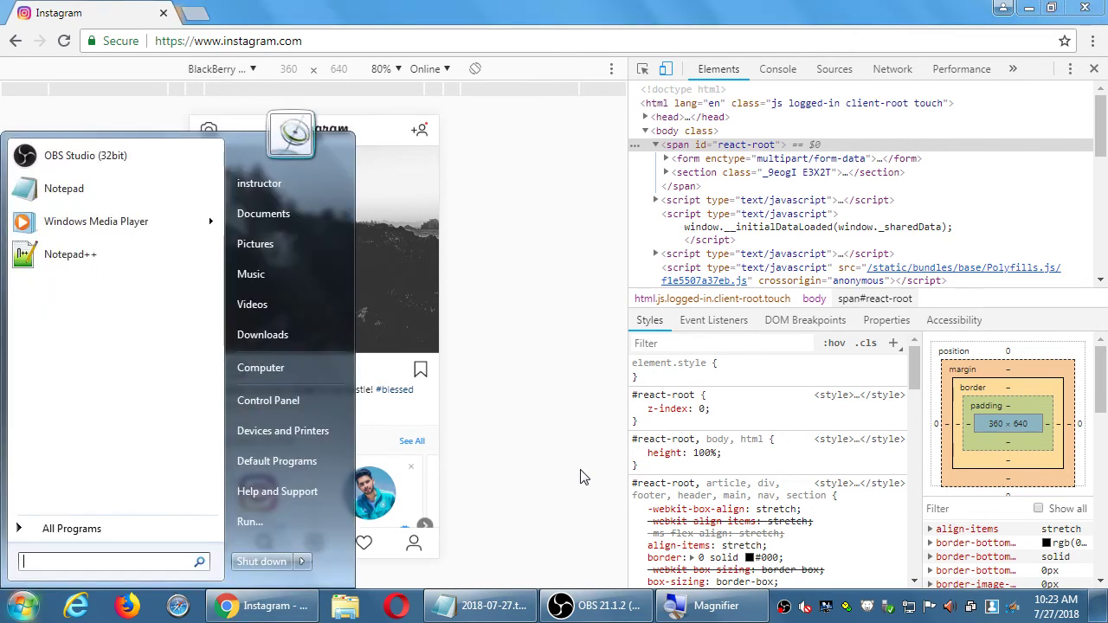
type("poh")
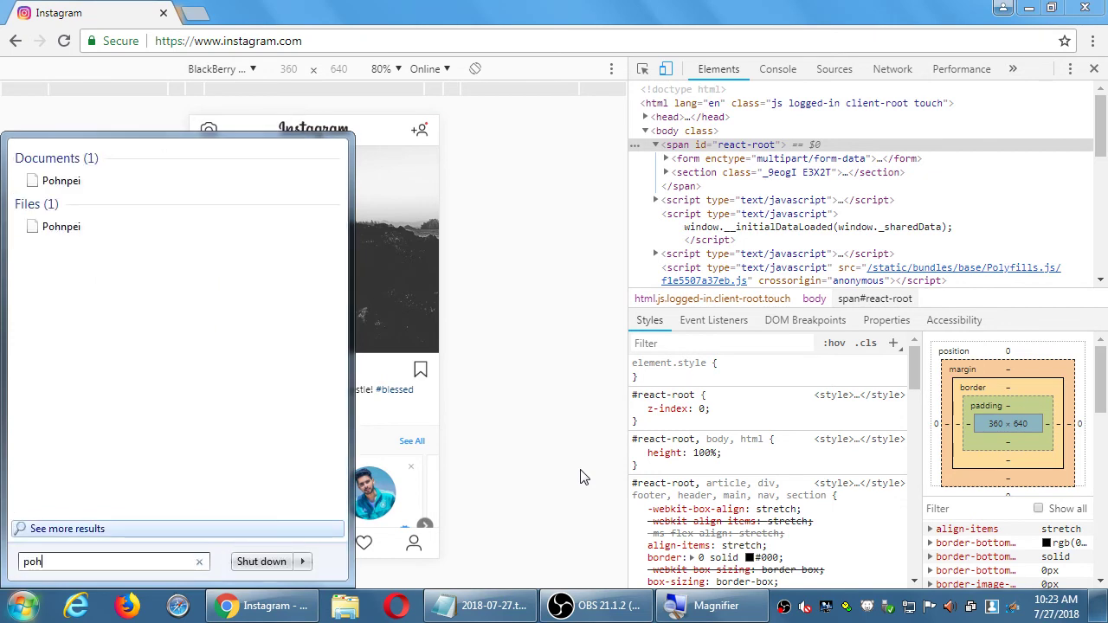
key("BackSpace")
key("BackSpace")
type("ho")
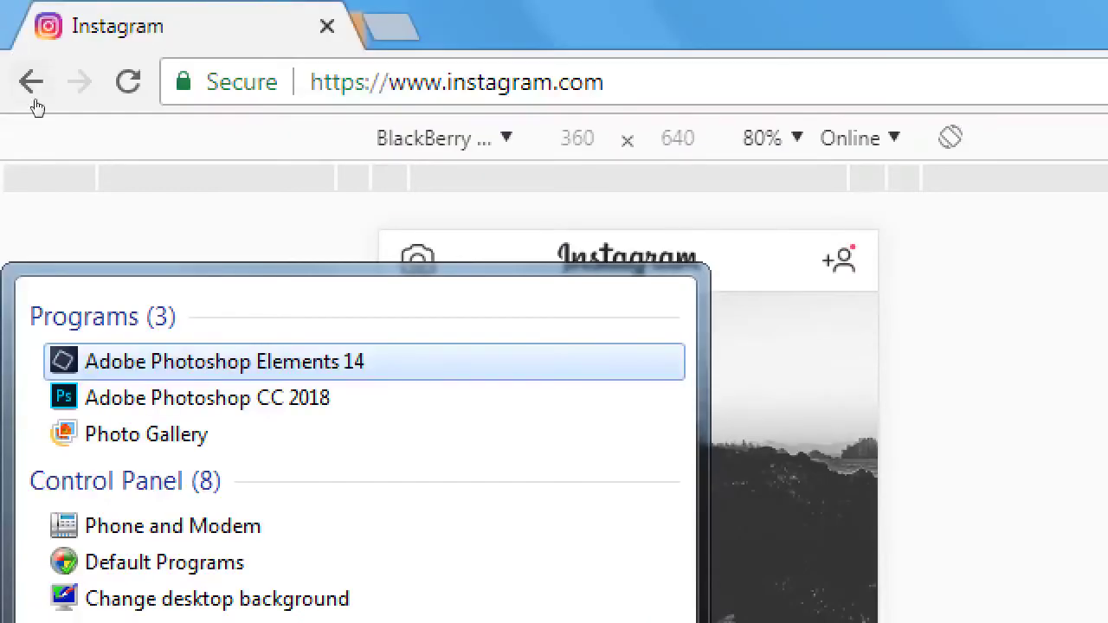
key("Down")
key("Down")
key("Up")
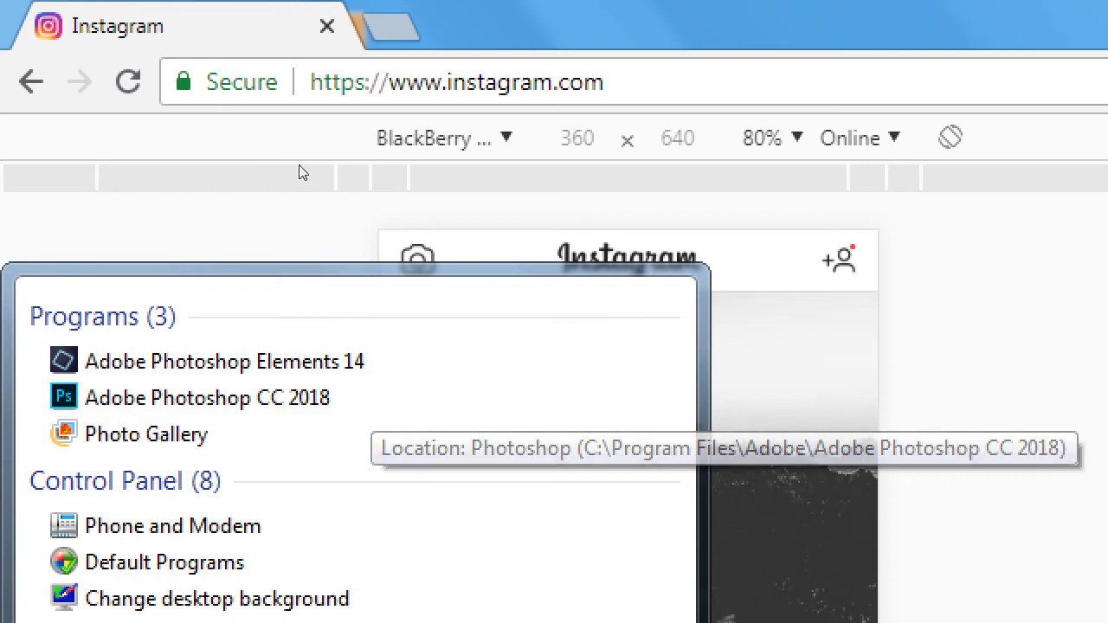
left_click(311, 7)
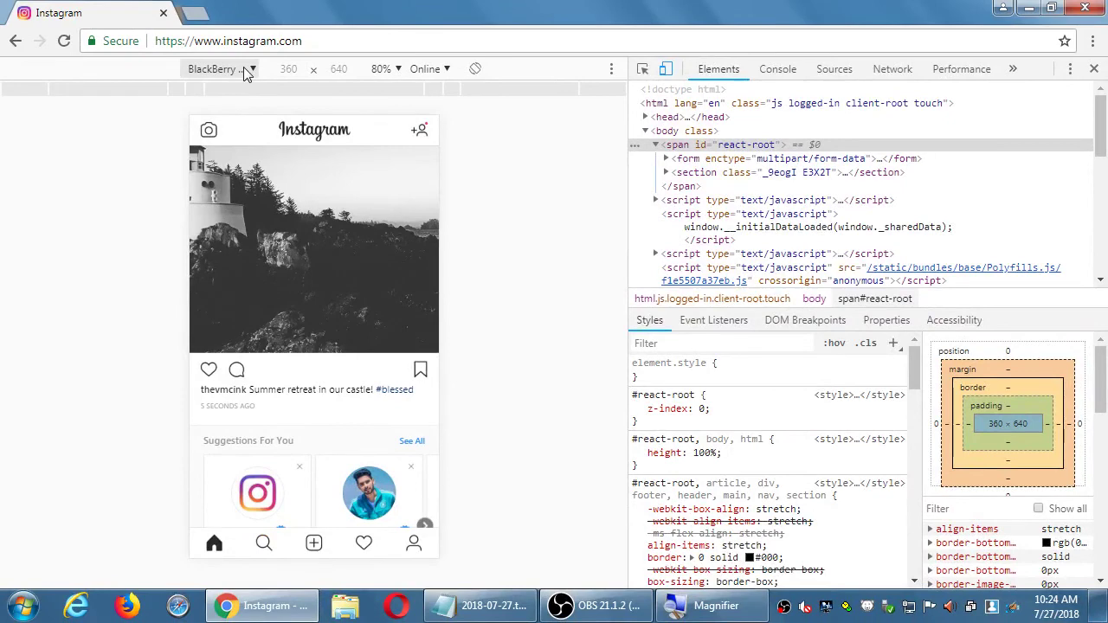
left_click(244, 74)
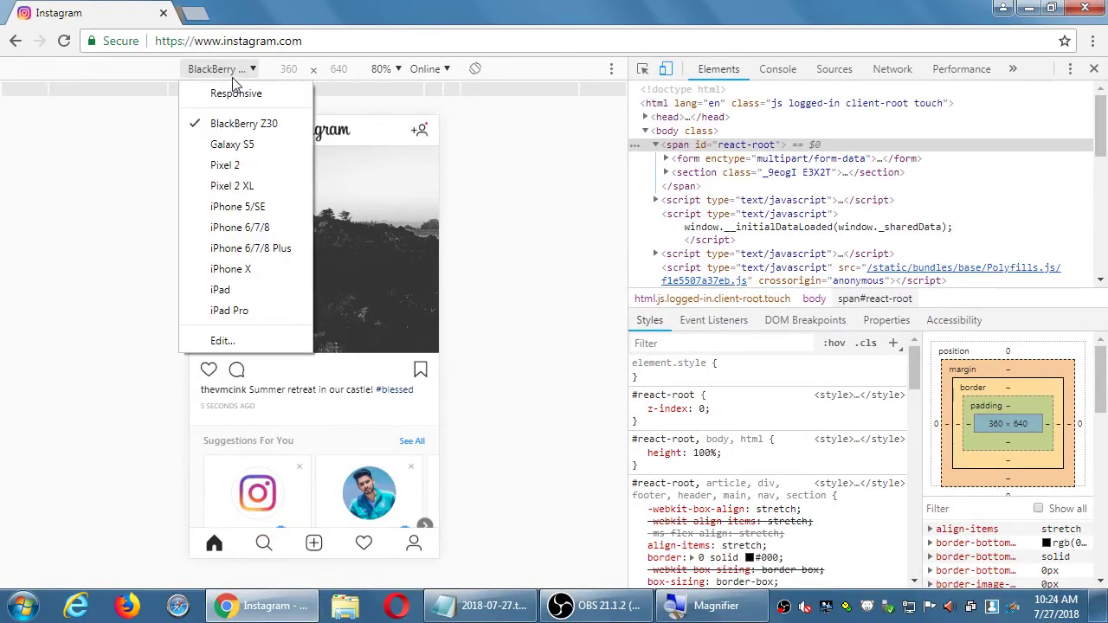
left_click(235, 93)
left_click(664, 70)
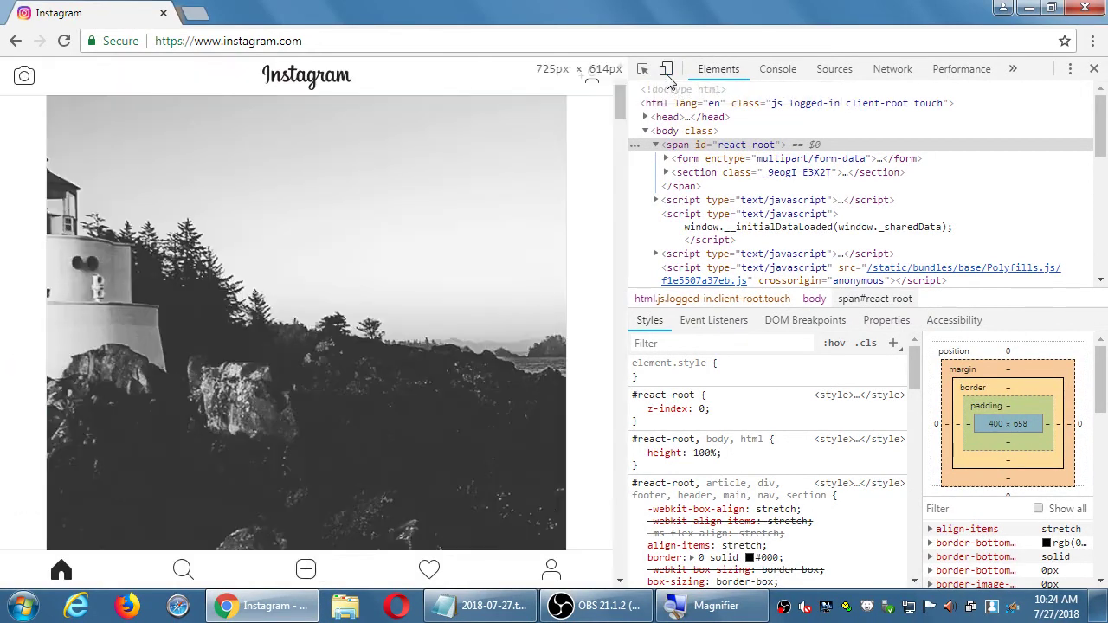
key("F12")
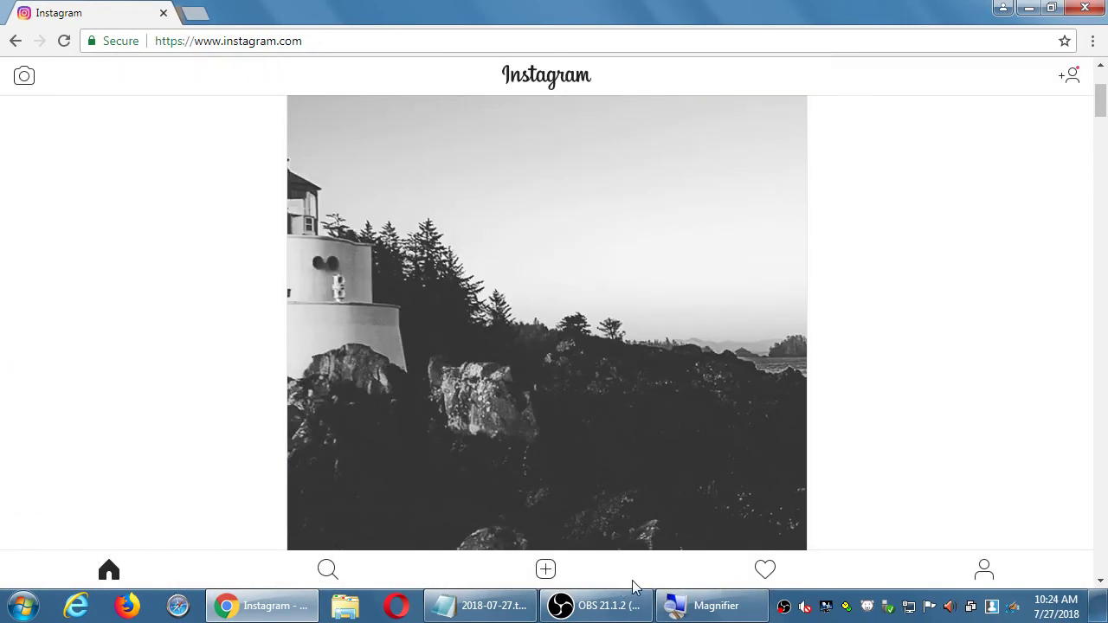
key("F5")
- In the Notepad notes, add the heading "Steps to set up" below the Power User section with an empty indented line under it
mouse_move(516, 613)
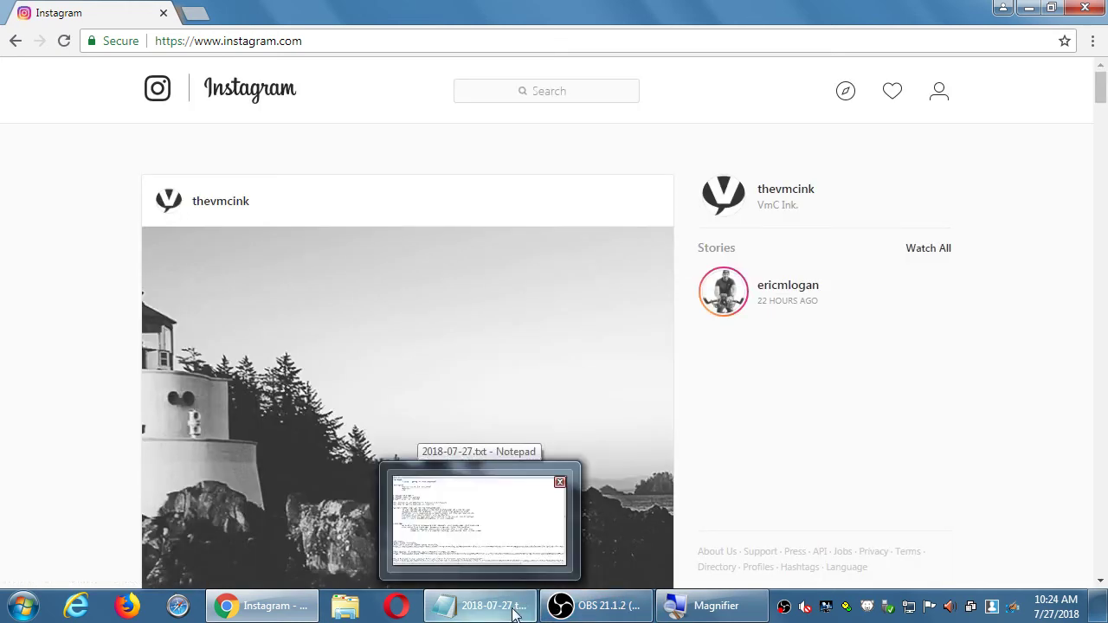
left_click(516, 612)
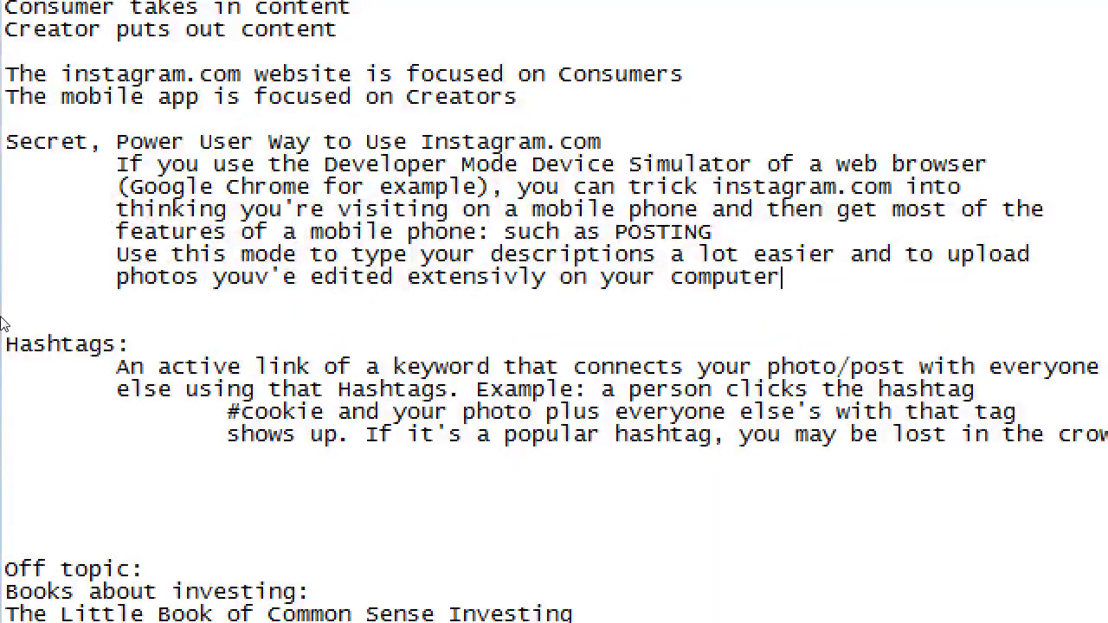
key("Return")
key("Return")
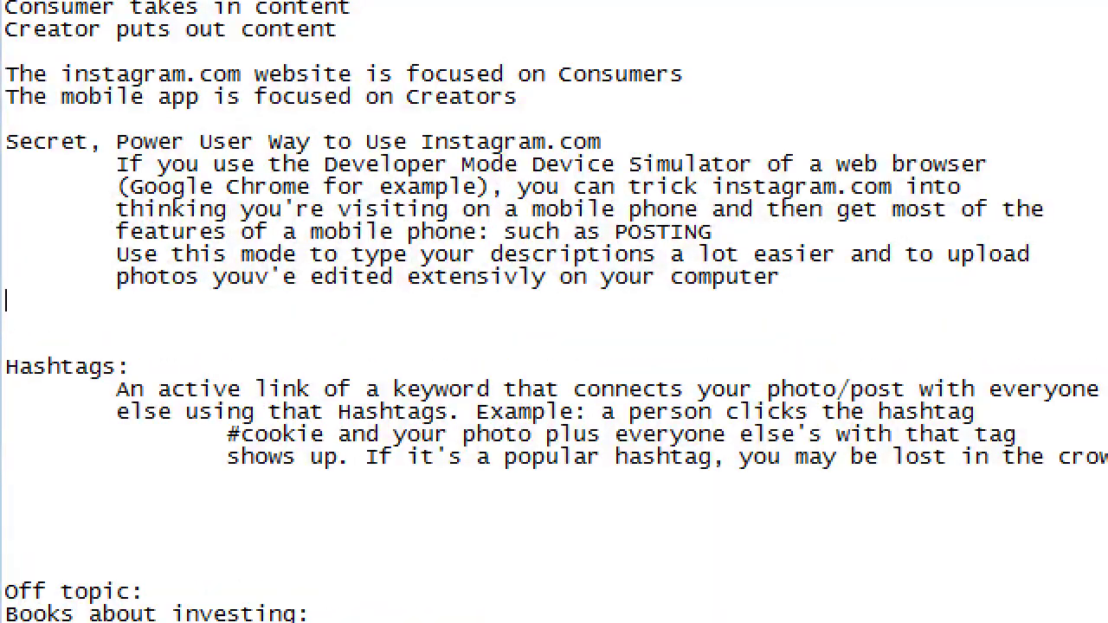
type("Steps to set up")
key("Return")
key("Tab")
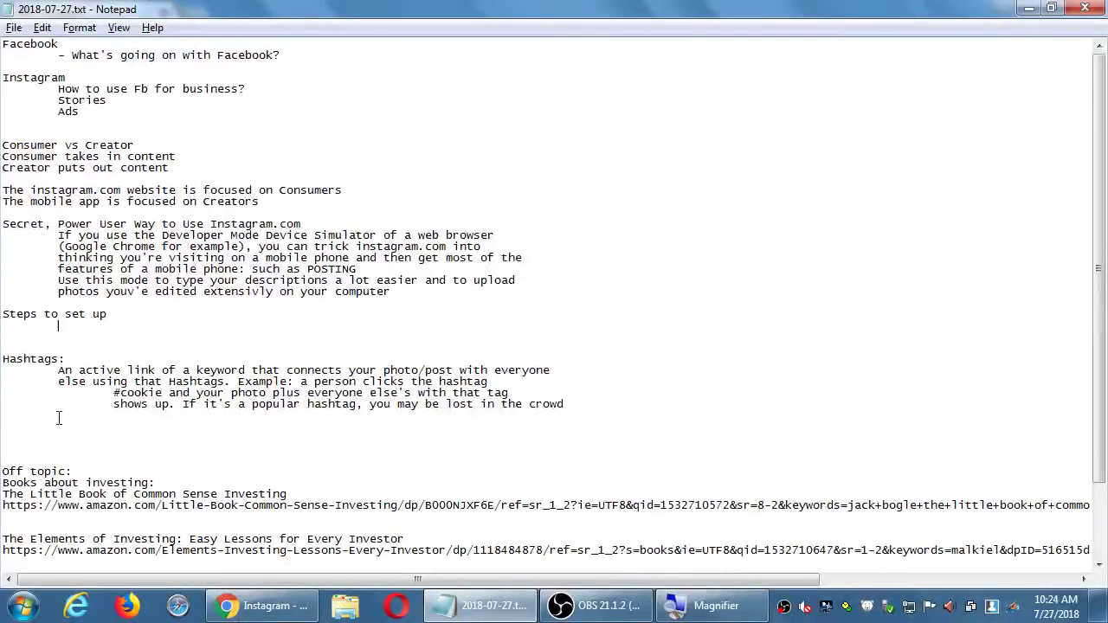
left_click(259, 606)
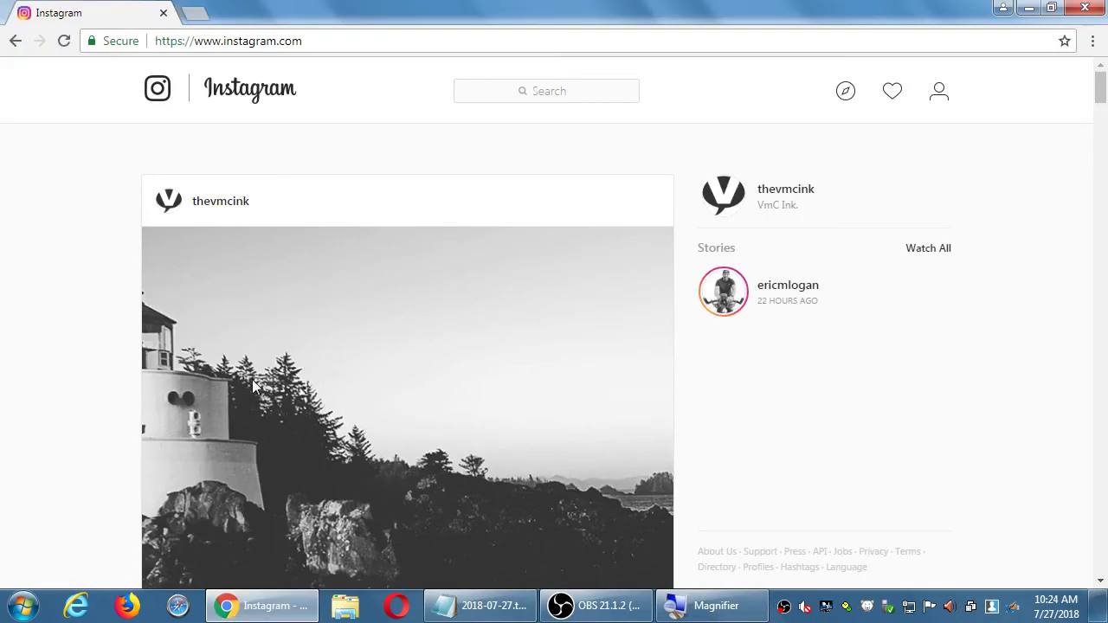
scroll(496, 303, "down", 5)
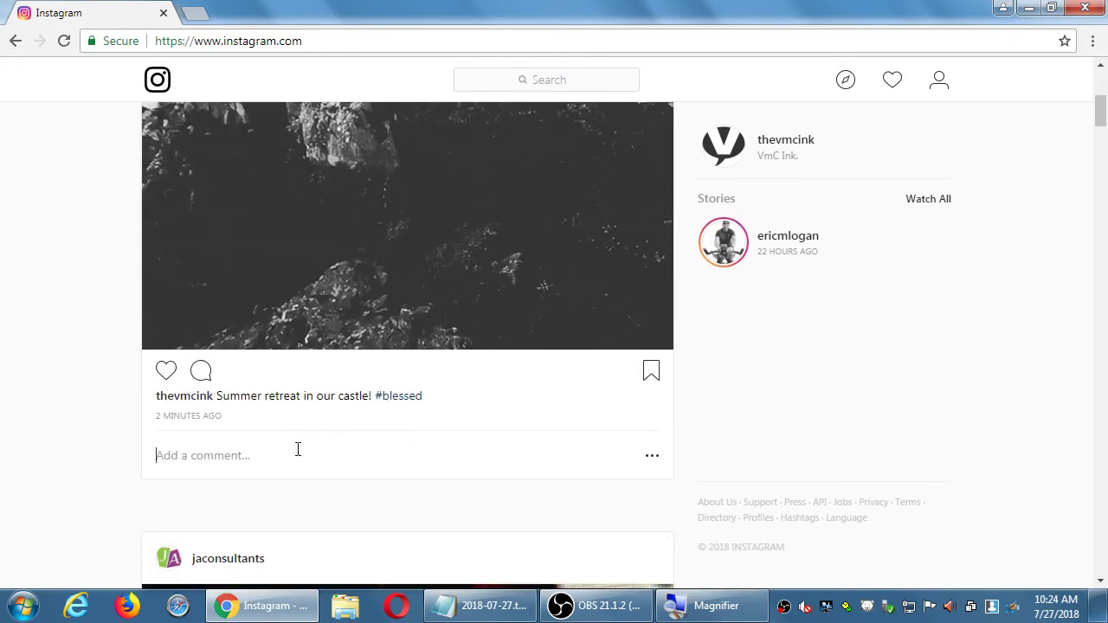
type("http://victor.com/sales")
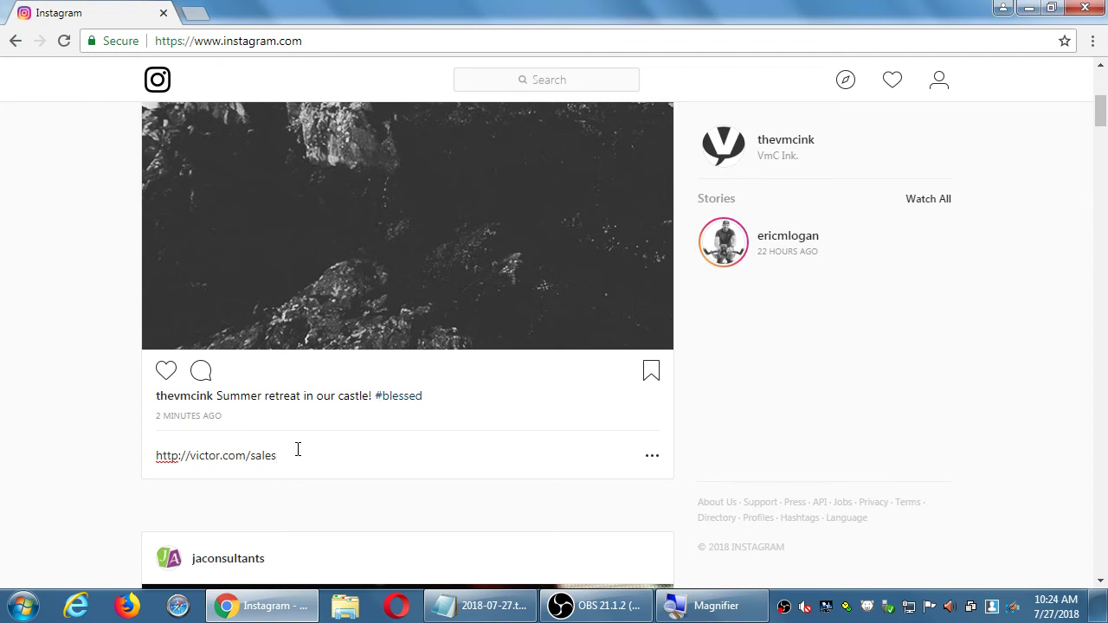
- Open the account's own profile page and examine its website link and posted photos
left_click(940, 93)
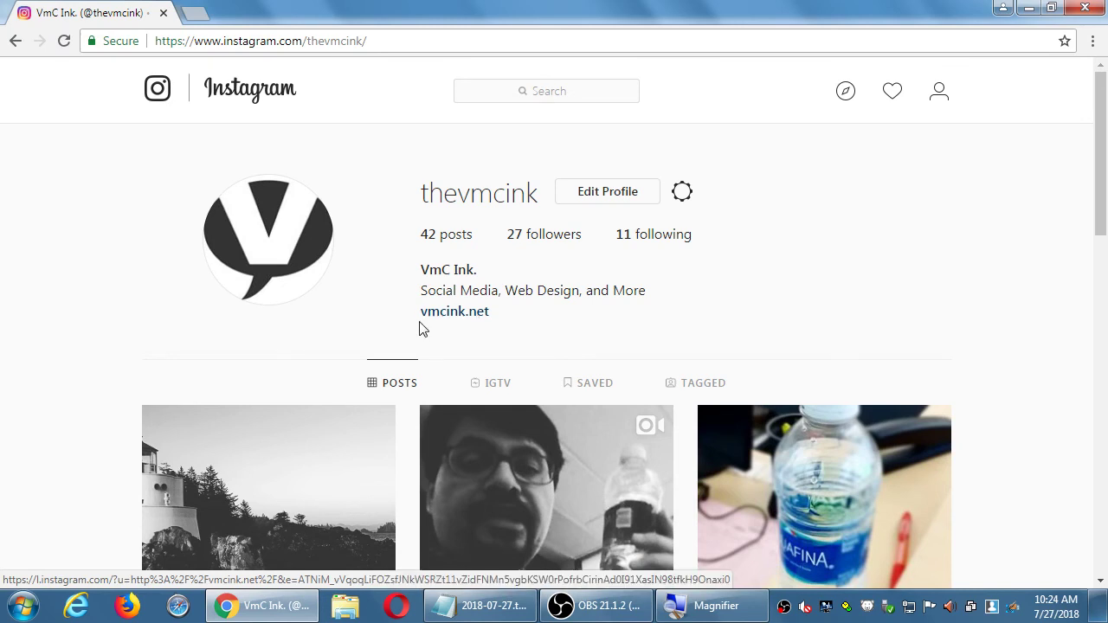
scroll(430, 326, "down", 3)
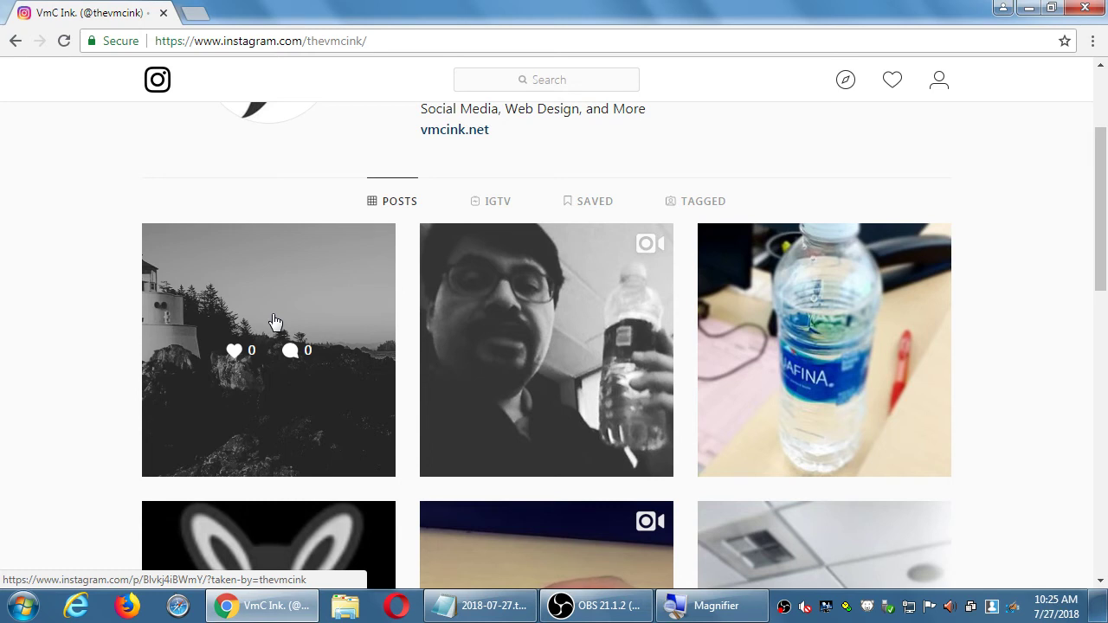
scroll(274, 322, "up", 3)
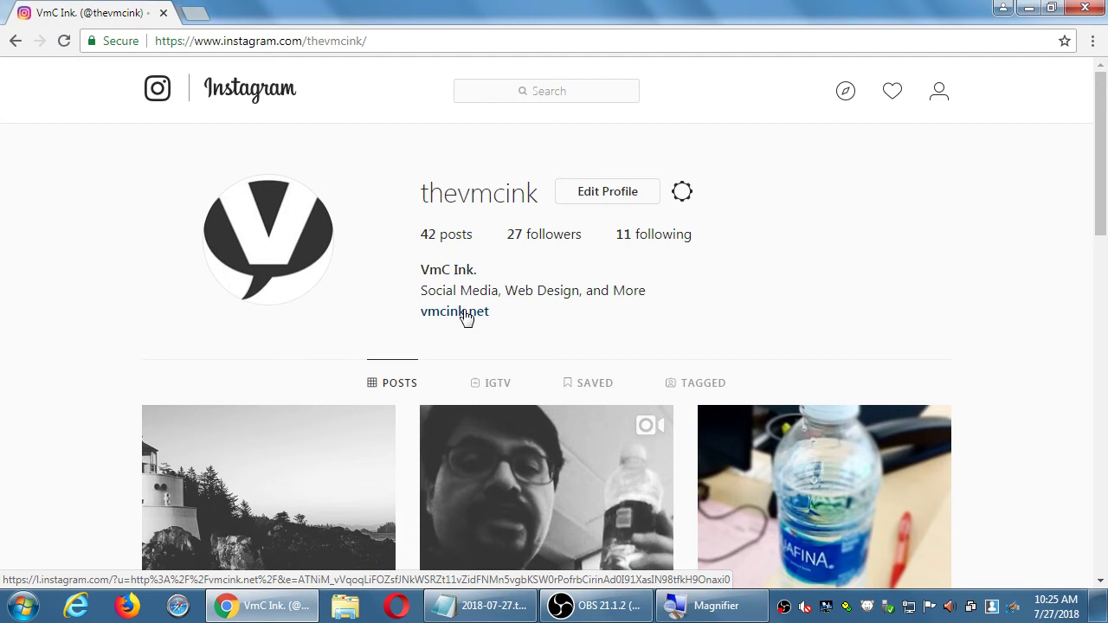
scroll(464, 317, "down", 3)
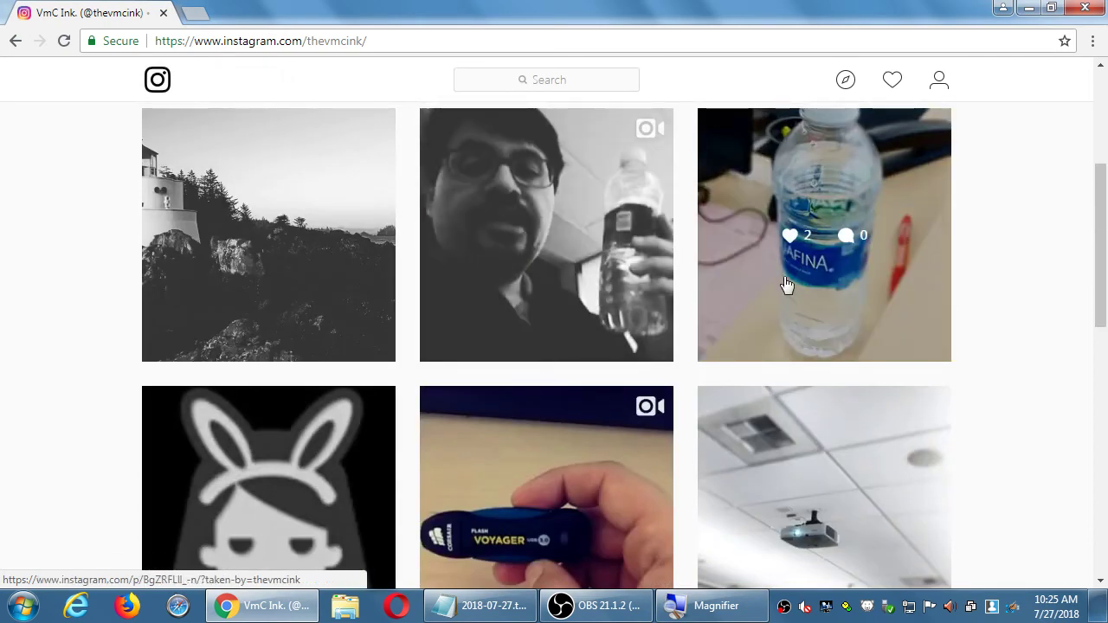
scroll(727, 356, "up", 3)
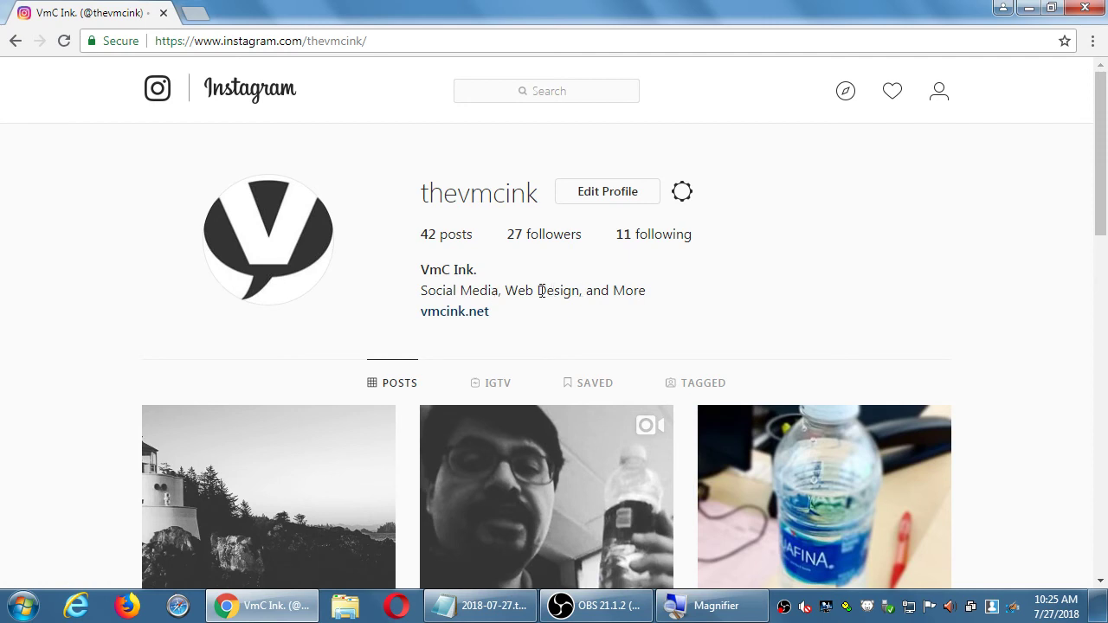
- Open the lighthouse post from the profile page and examine its caption and comment, highlighting the beginning of the caption
scroll(537, 290, "down", 2)
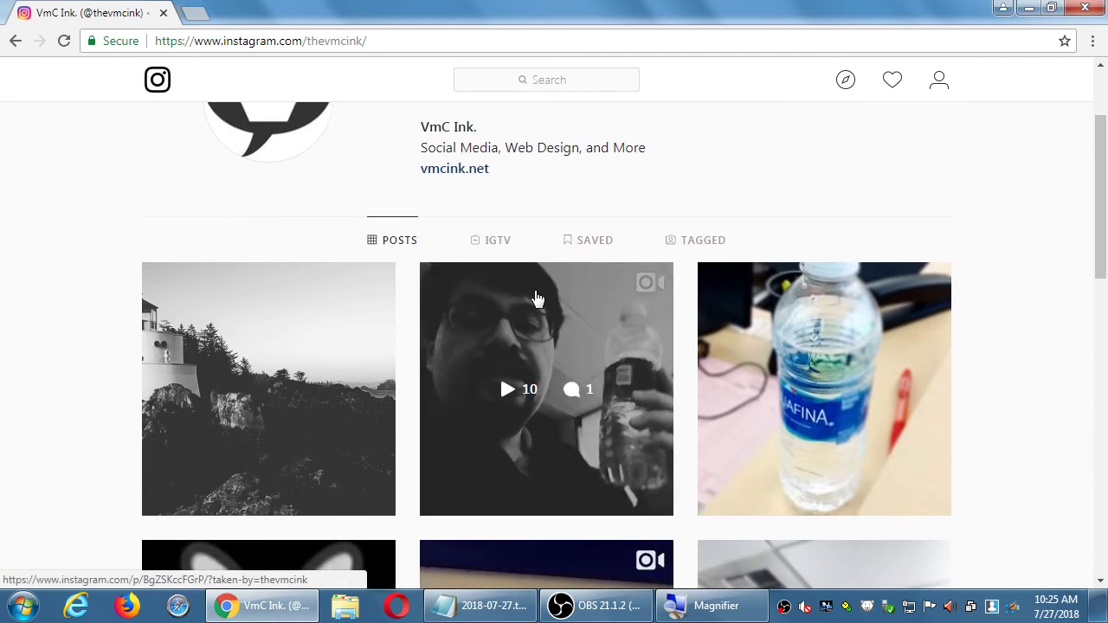
left_click(310, 335)
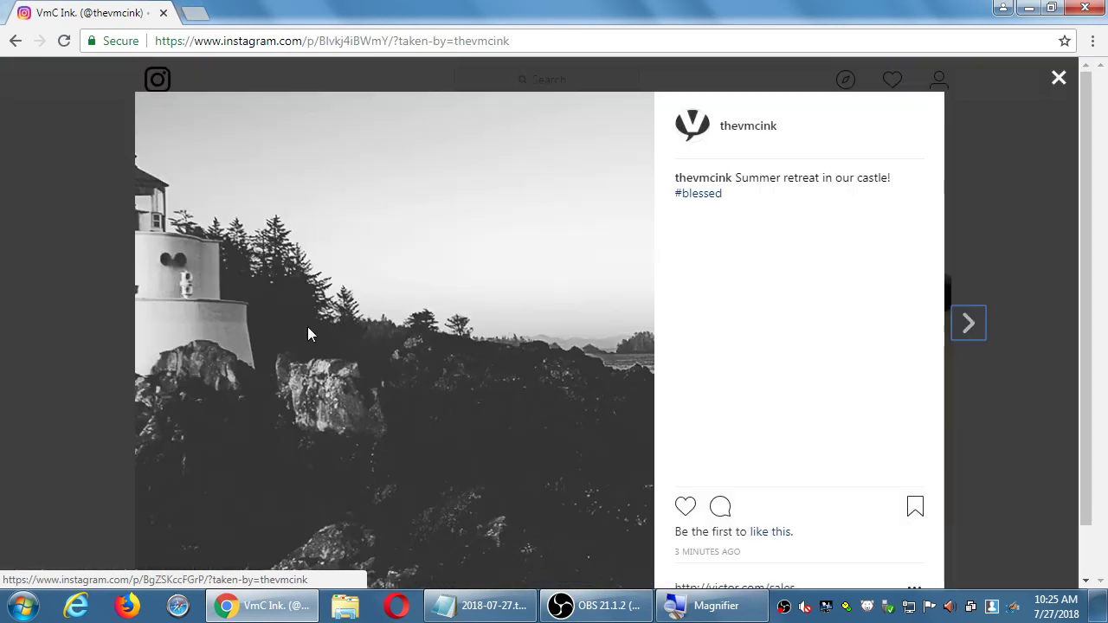
scroll(660, 325, "down", 1)
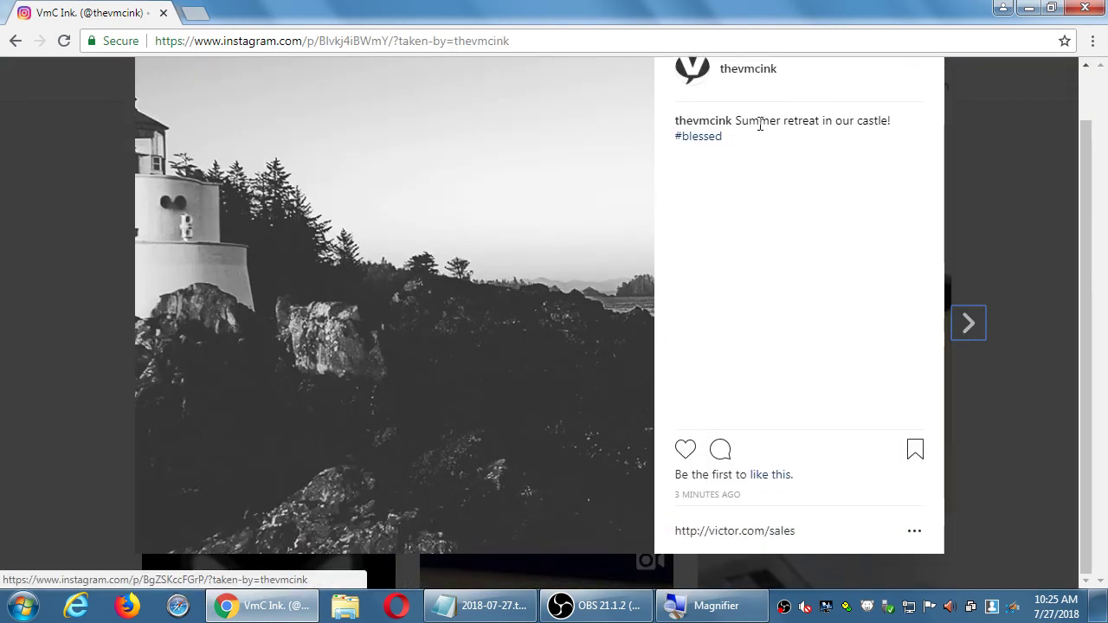
left_click_drag(782, 120, 675, 121)
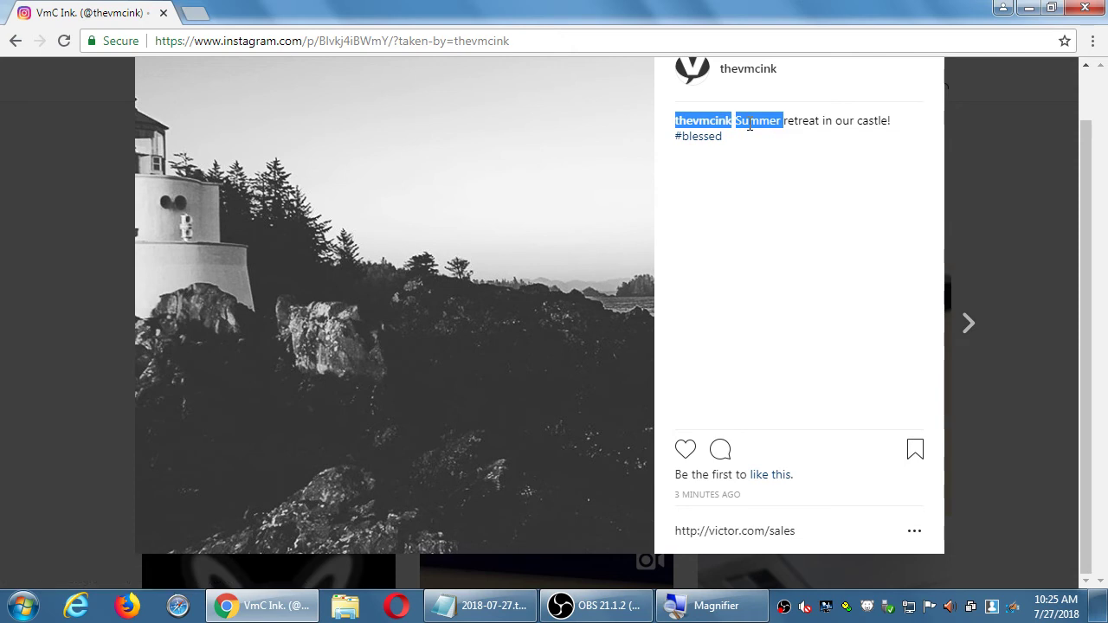
right_click(748, 123)
left_click(755, 136)
- Switch to the Notepad notes, complete the heading as "Steps to set up Simulator Mode:" and add the indented line "Open Google Chrome" below it
left_click(458, 611)
key("super+plus")
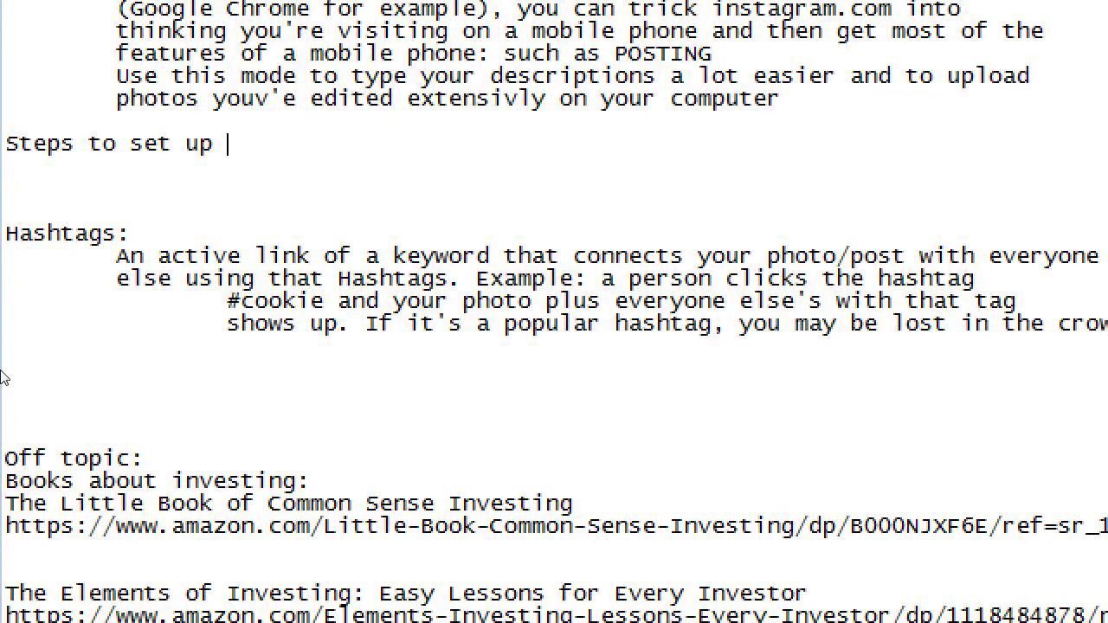
type("Simulator Mode:")
key("Return")
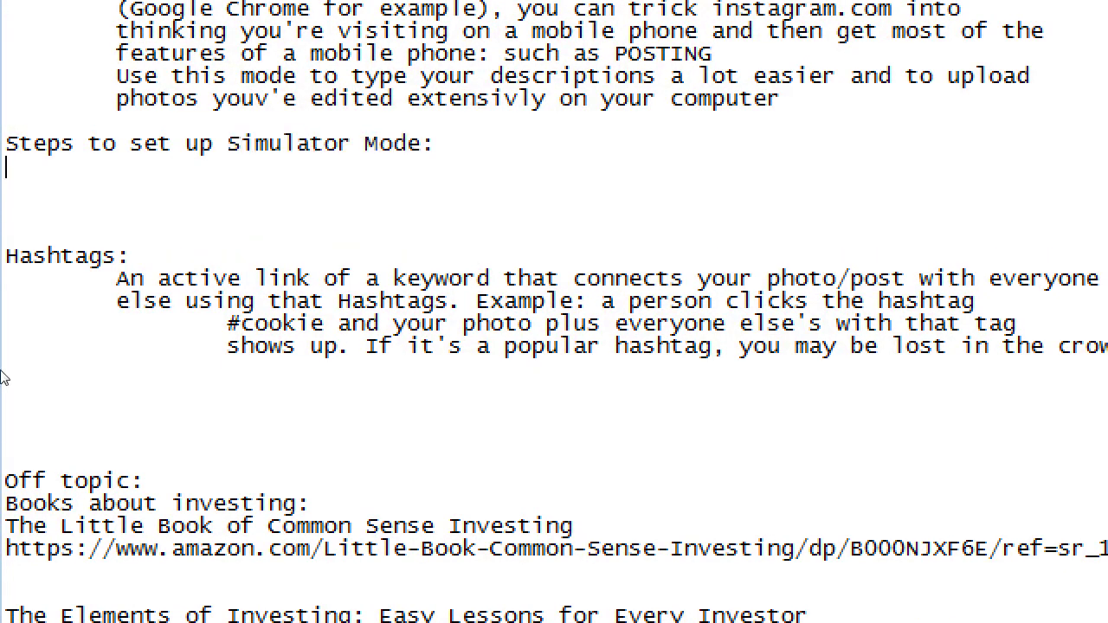
key("Tab")
type("Open Google Chrome")
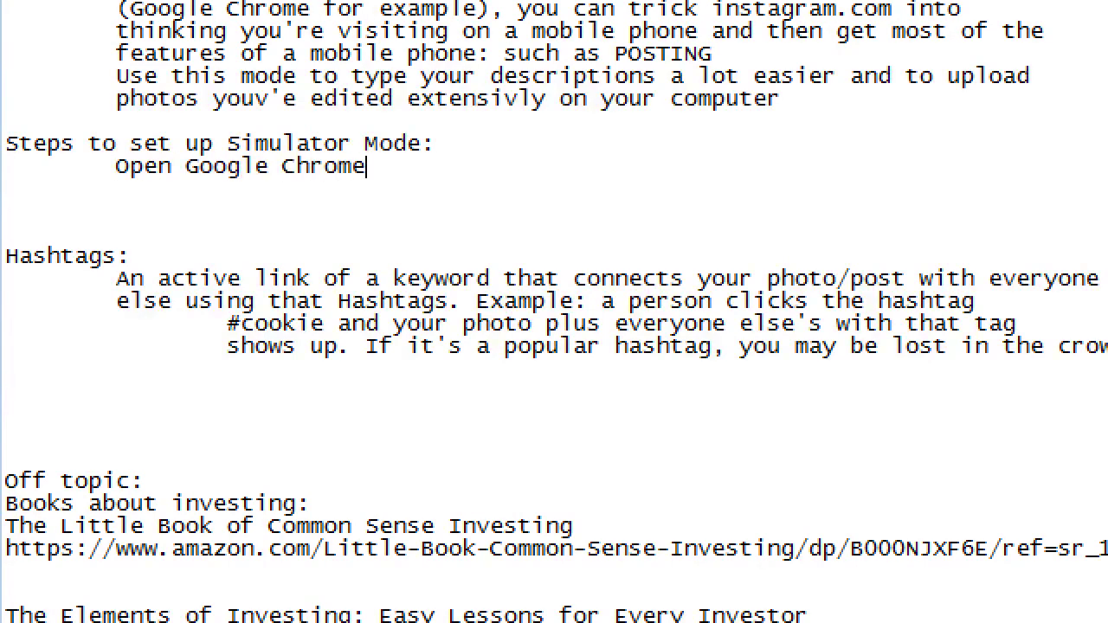
- Add the indented line "Visit instagram.com" under the "Open Google Chrome" step
key("Return")
key("Tab")
type("Right")
key("BackSpace")
key("BackSpace")
key("BackSpace")
key("BackSpace")
key("BackSpace")
key("BackSpace")
key("Tab")
type("Visti")
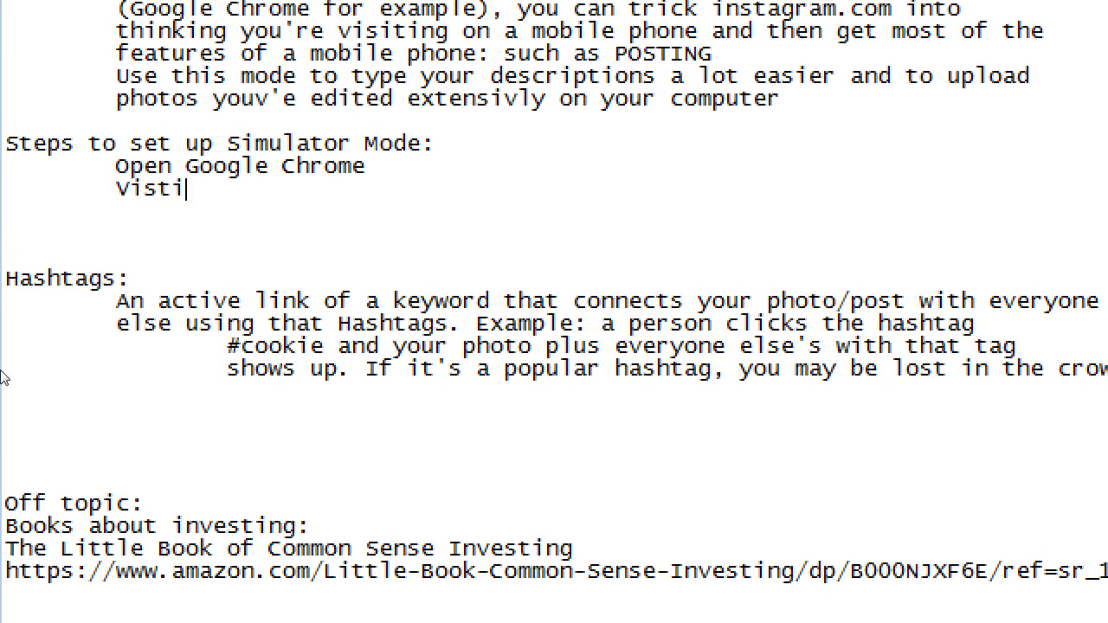
key("BackSpace")
key("BackSpace")
type("it Ins")
key("BackSpace")
key("BackSpace")
key("BackSpace")
type("instagram.com")
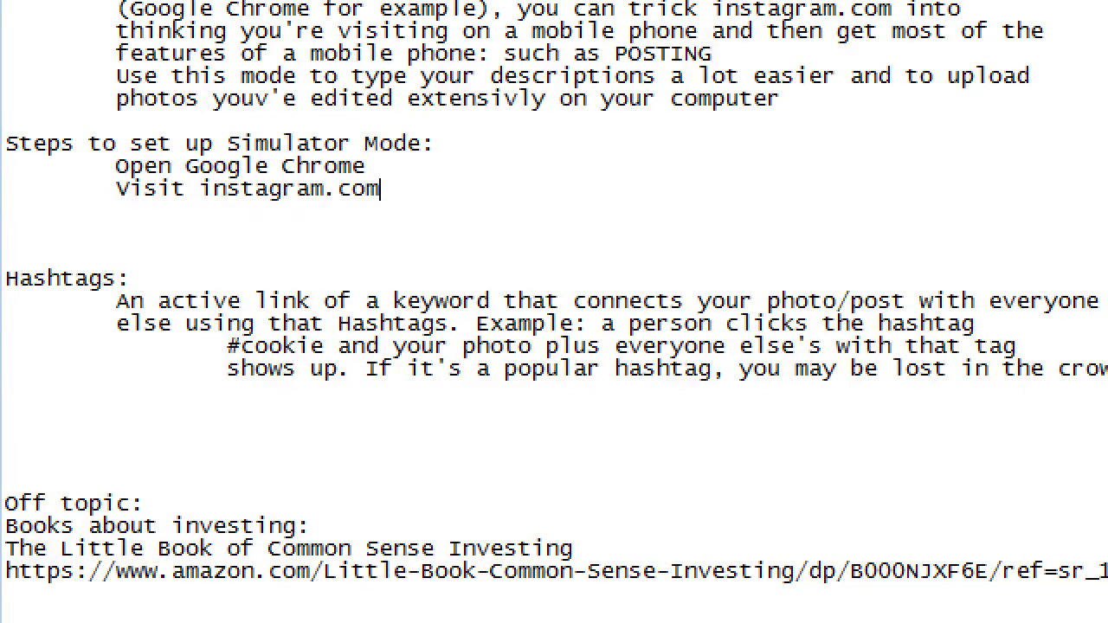
- Append "(Sign in)" to the instagram.com line and write "Right-click on an empty stop of the backghround" as the following indented line
key("Return")
key("Tab")
type("Right")
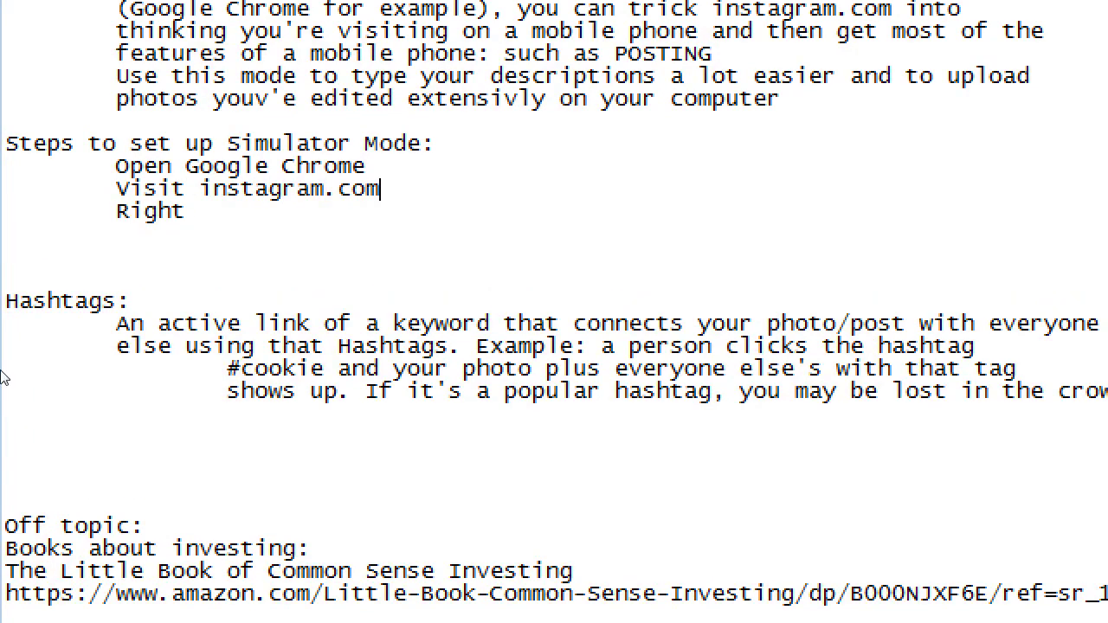
type(" (Sing")
key("BackSpace")
key("BackSpace")
type("gn in) Right")
type("-click on a")
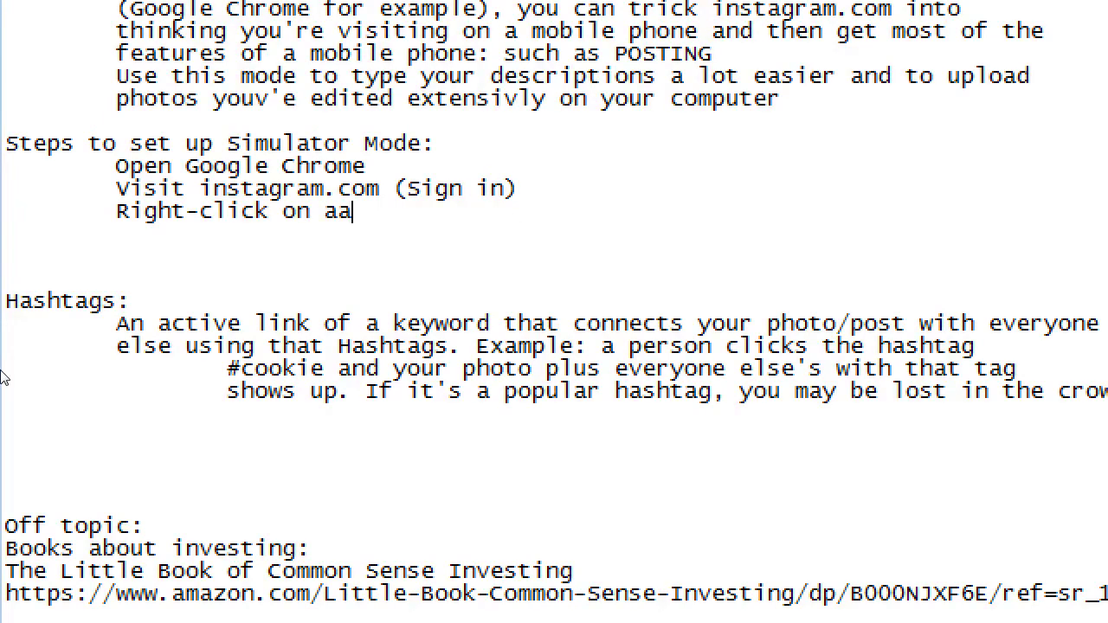
type("n empty stop")
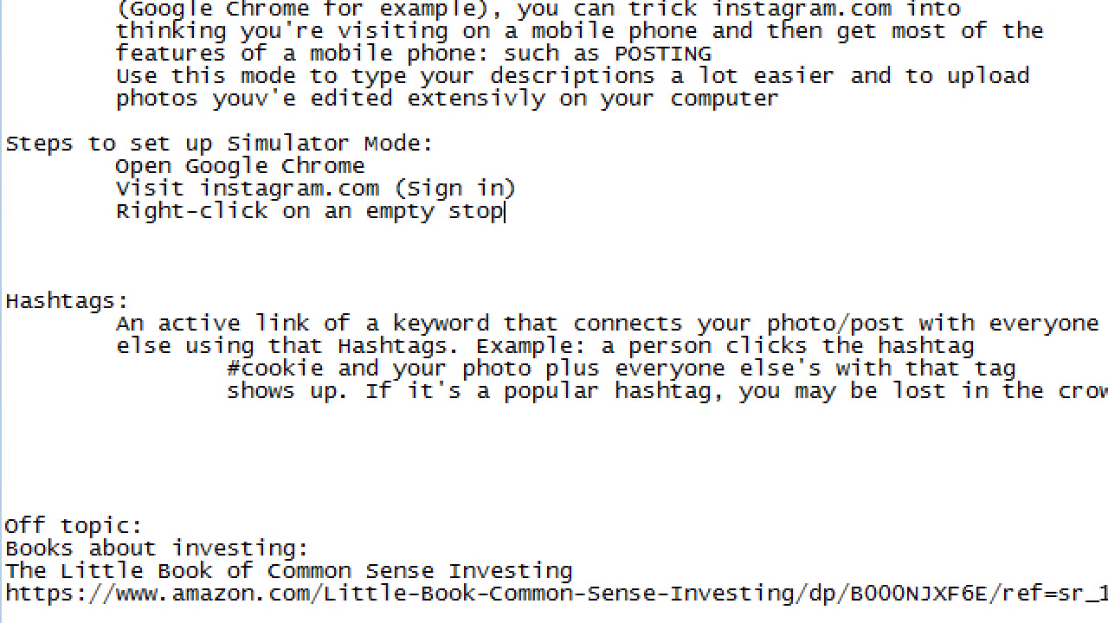
type(" of the backghround")
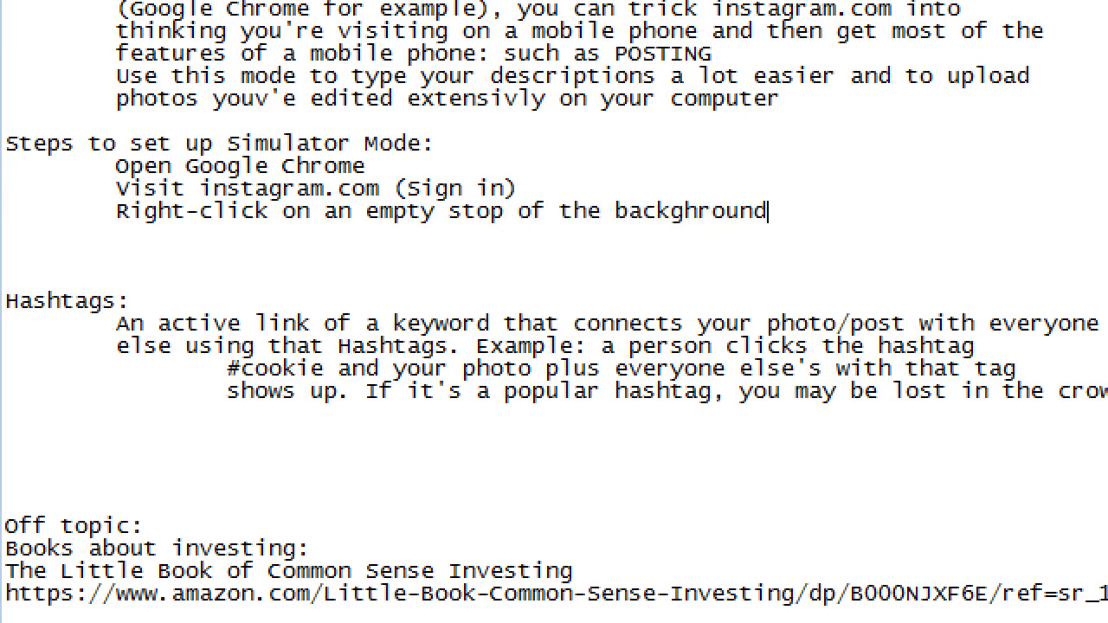
- Add the indented line 'Select "Inspect"' below the right-click instruction
key("Return")
key("Tab")
type("S")
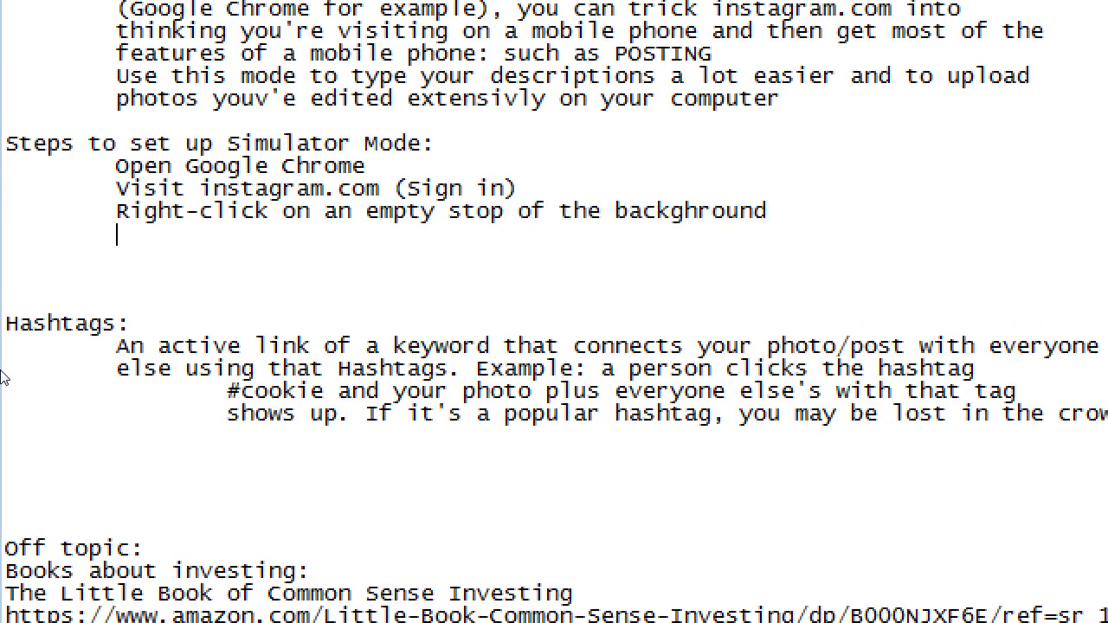
type("elect \"Inspect\"")
- Add the line "In the Developer's console panel at right:" and start a further-indented line beneath it with "Find the button"
key("Return")
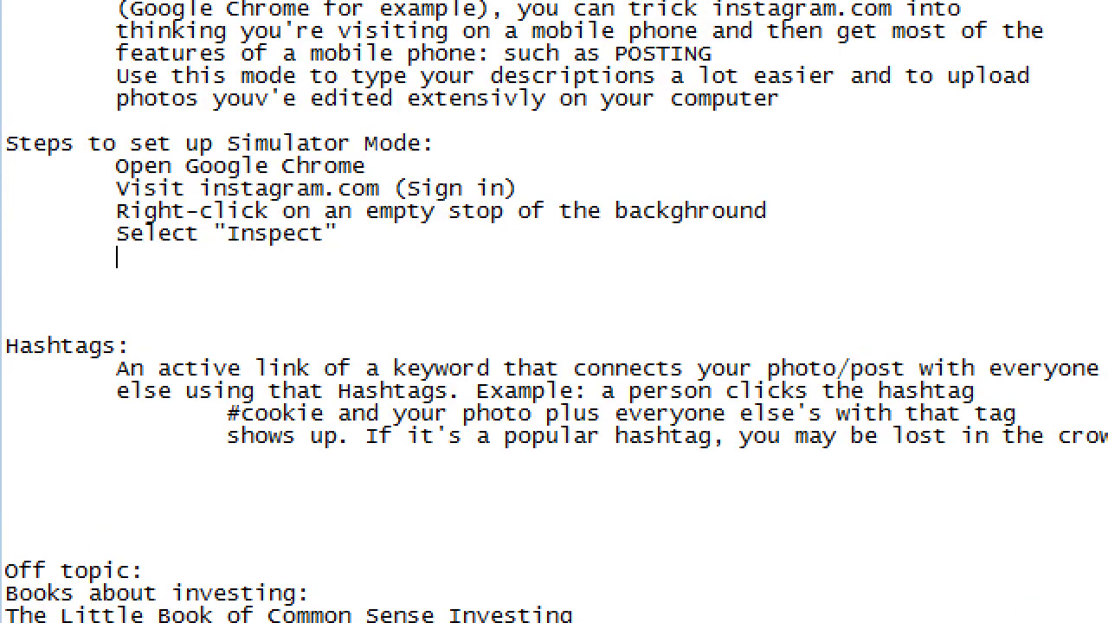
key("Tab")
type("In the Developer's consule")
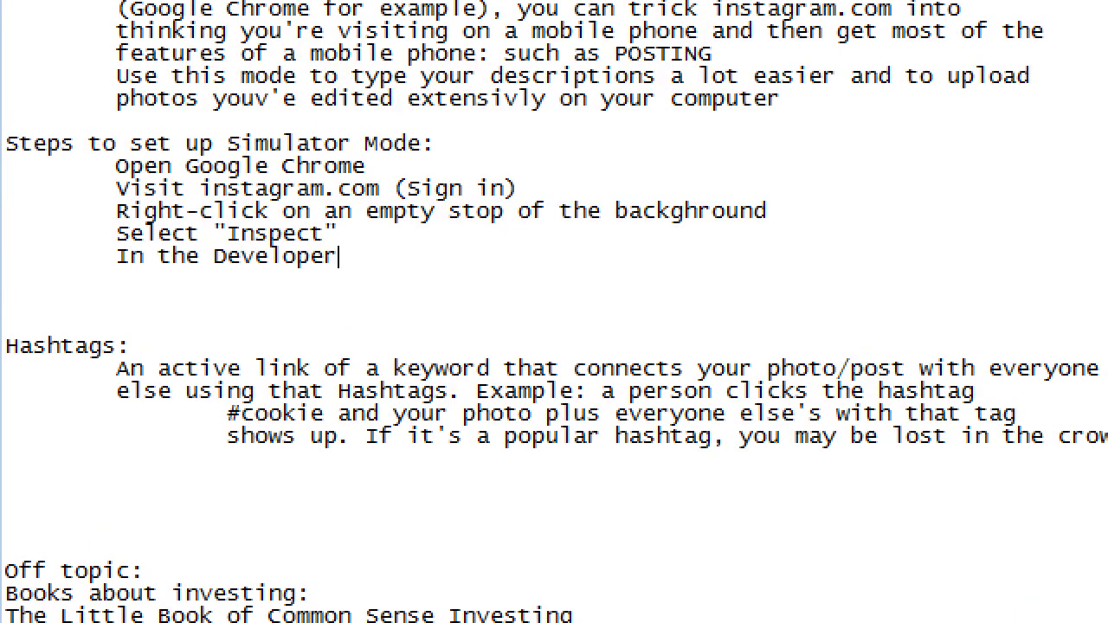
key("BackSpace")
key("BackSpace")
key("BackSpace")
key("BackSpace")
type("ole panel at right:")
key("Return")
key("Tab")
key("Tab")
type("Find the button")
- Switch to Chrome, close the lighthouse post and open the developer tools to check the name of the device simulation button
key("super+minus")
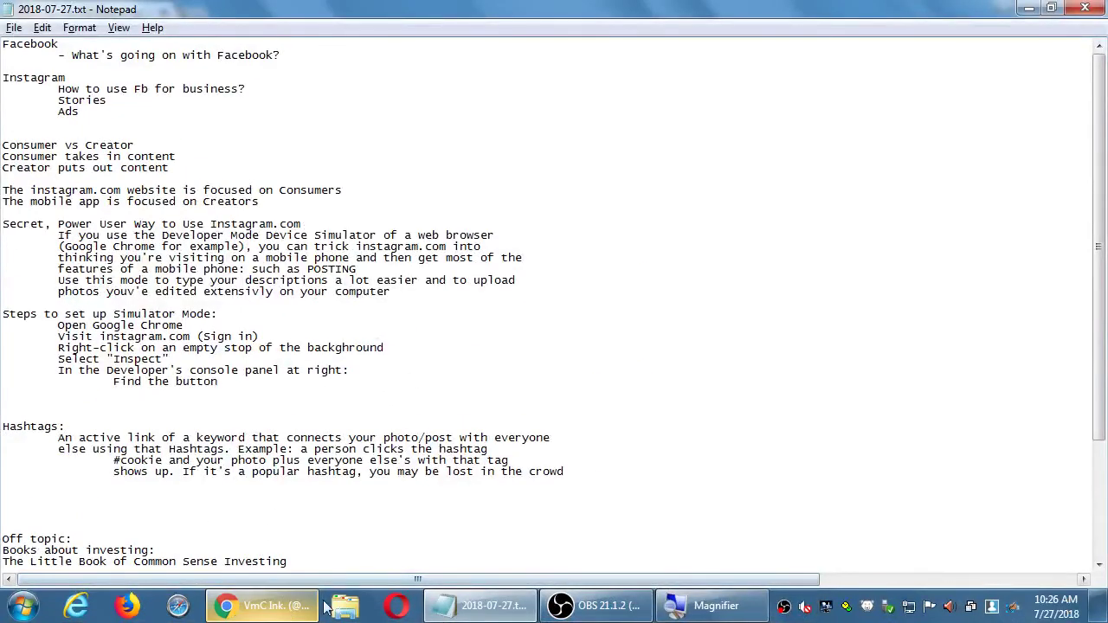
left_click(283, 612)
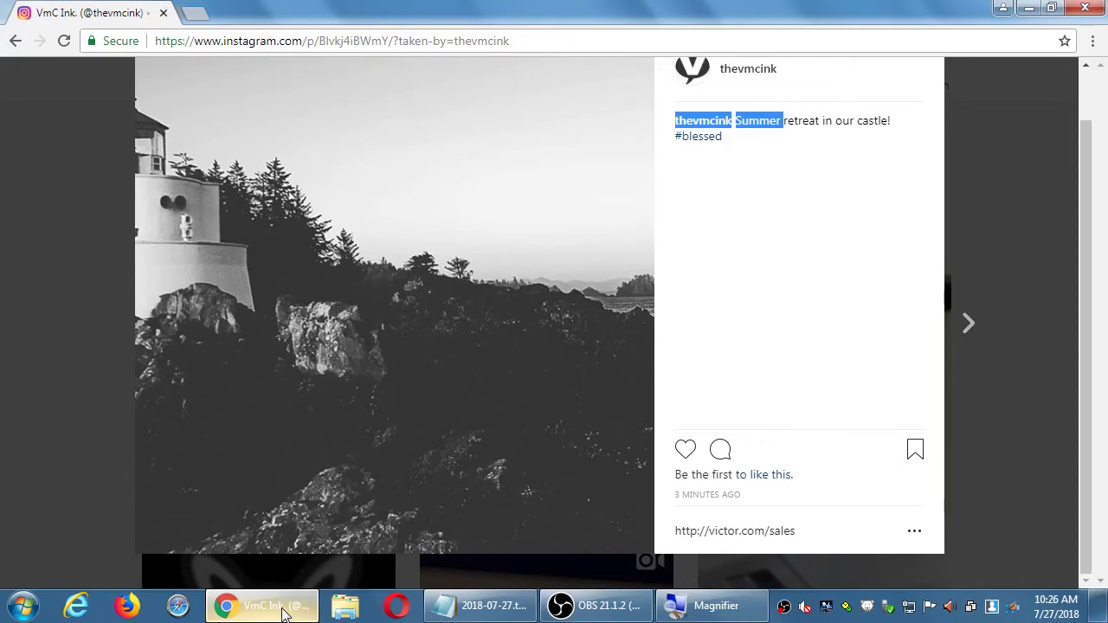
left_click(1018, 193)
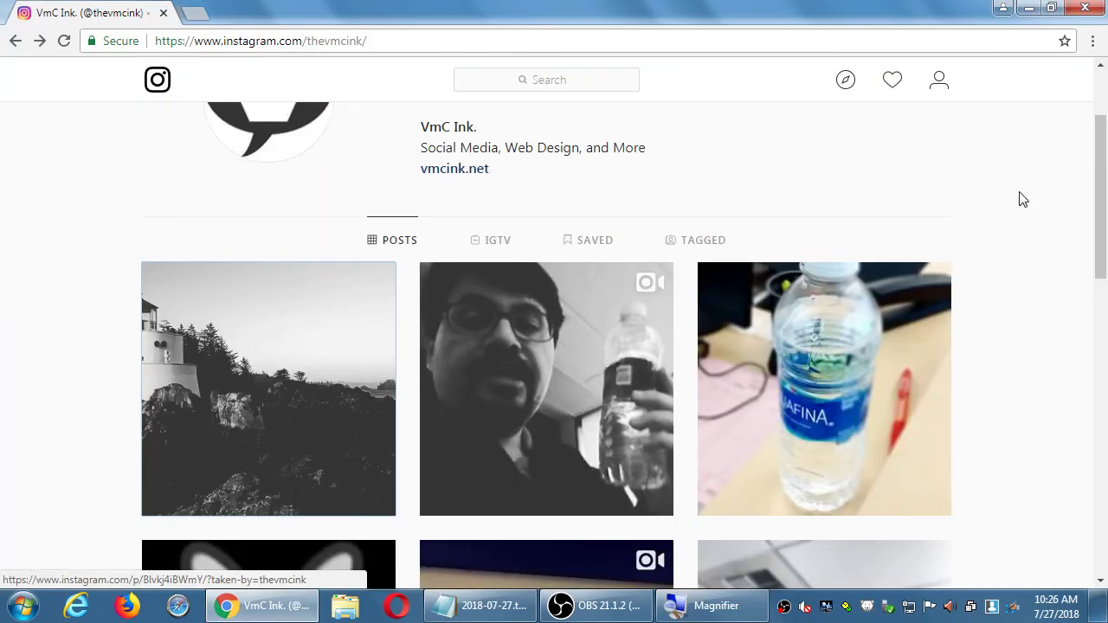
key("F12")
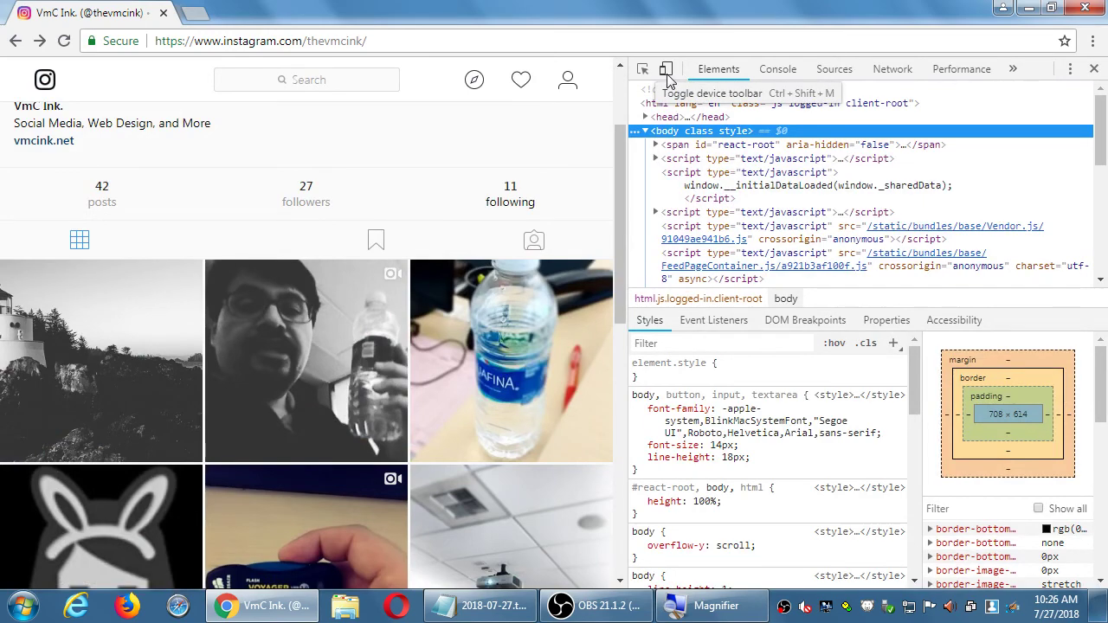
- Return to the Notepad notes and complete the "Find the button" line with '"Toggle Device Toolbar" at top. Click it'
key("alt+Tab")
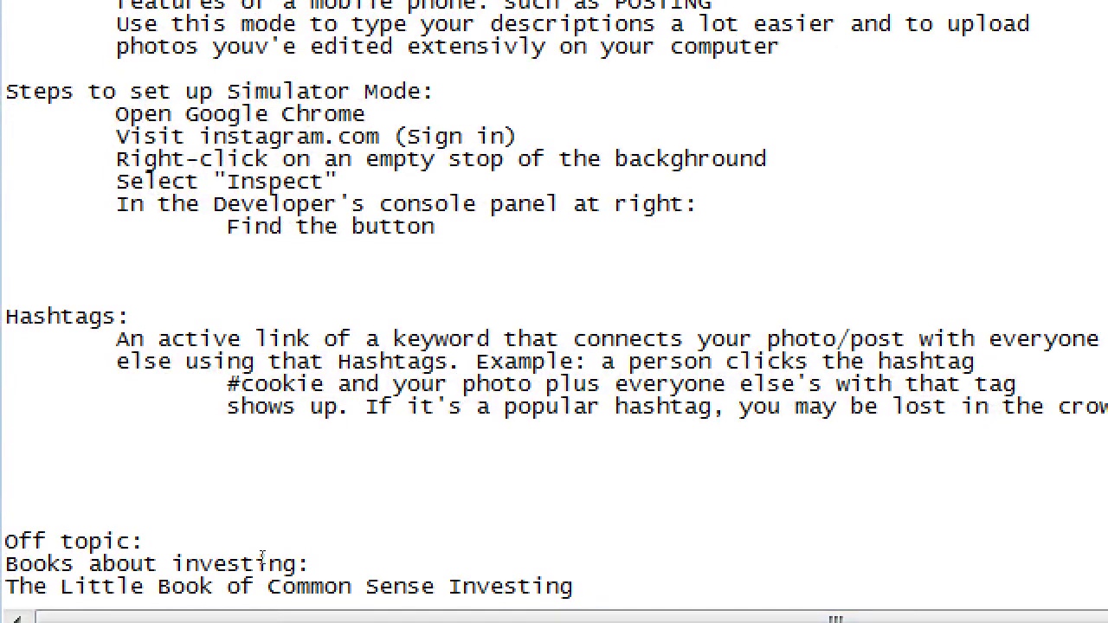
type("\"Toggle ")
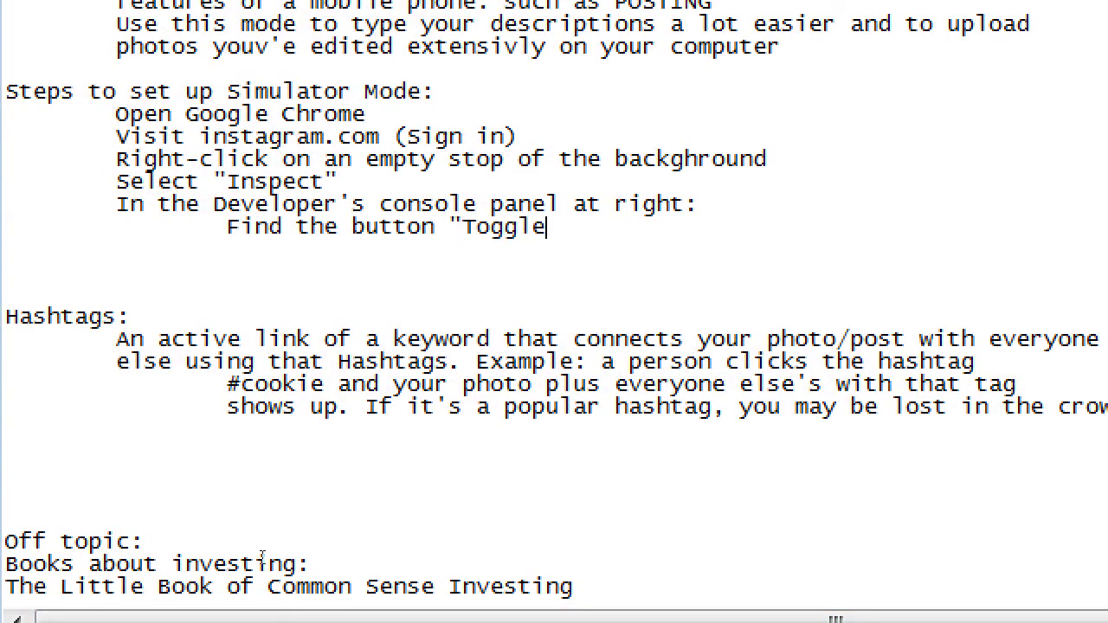
type("Device Tool")
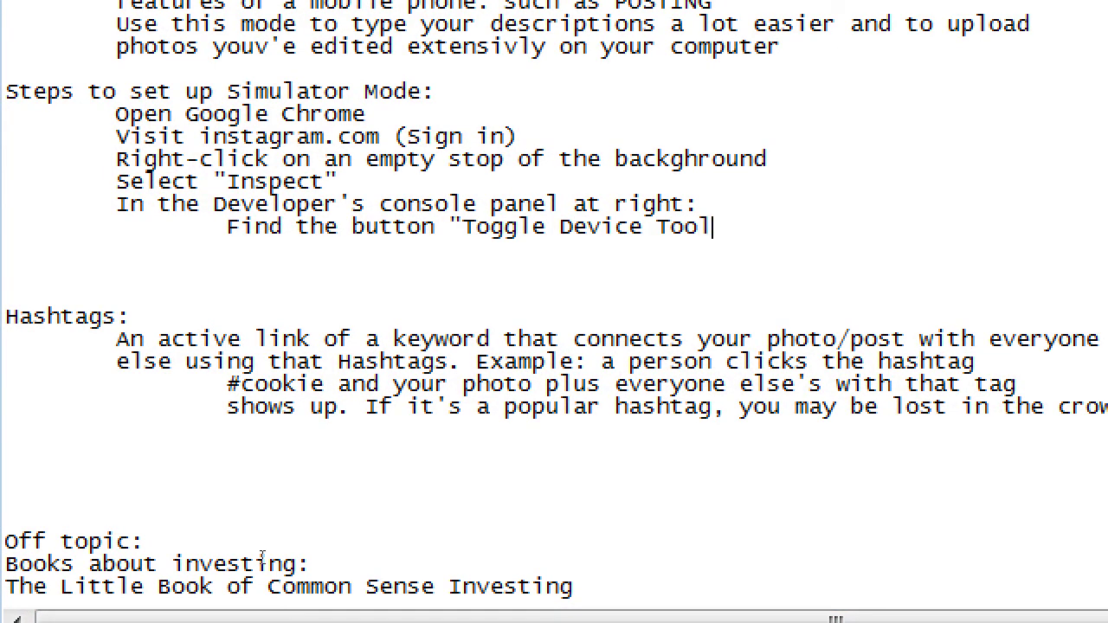
type("bar\" at ")
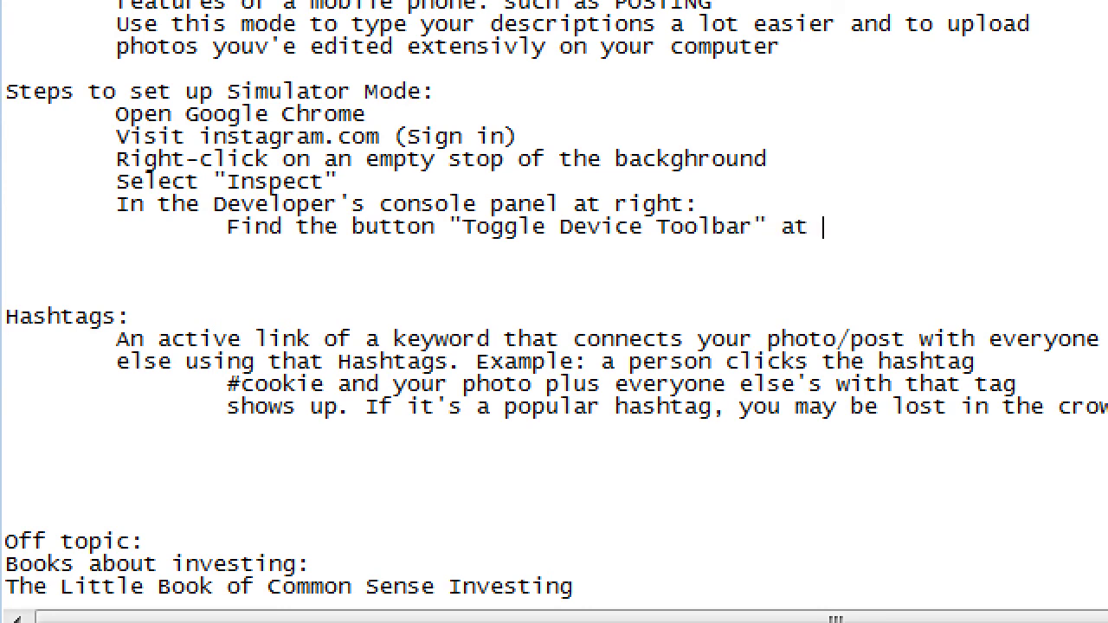
type("top. Click")
key("Return")
key("BackSpace")
type("it")
- Add the double-indented line "Then at left, above the website," below the Toggle Device Toolbar instruction
key("Return")
type("Th")
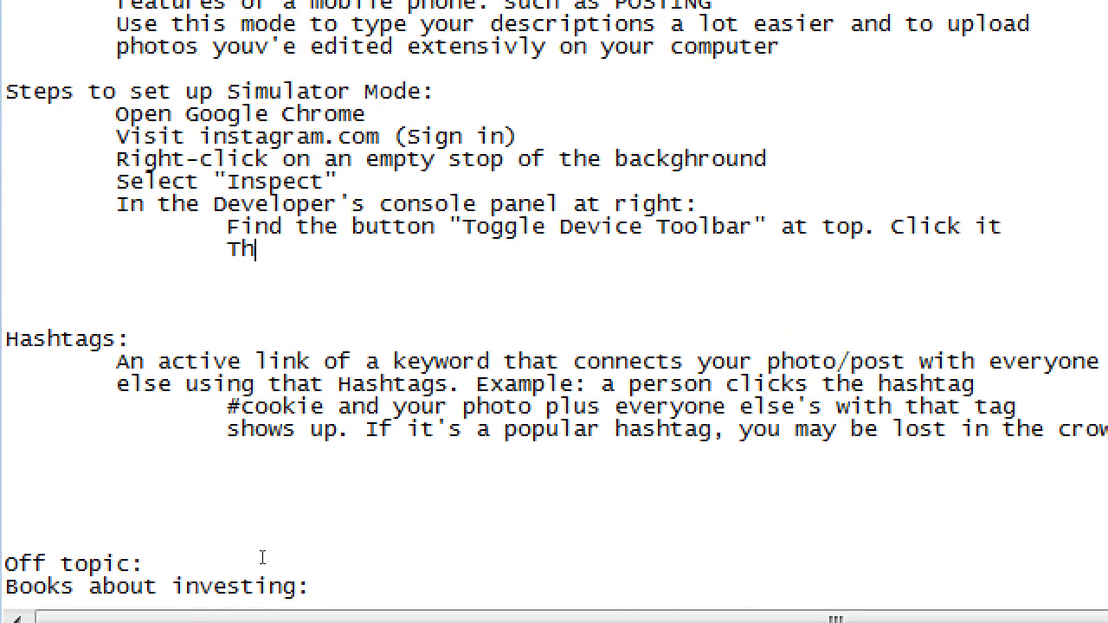
key("BackSpace")
key("BackSpace")
type("Then at left")
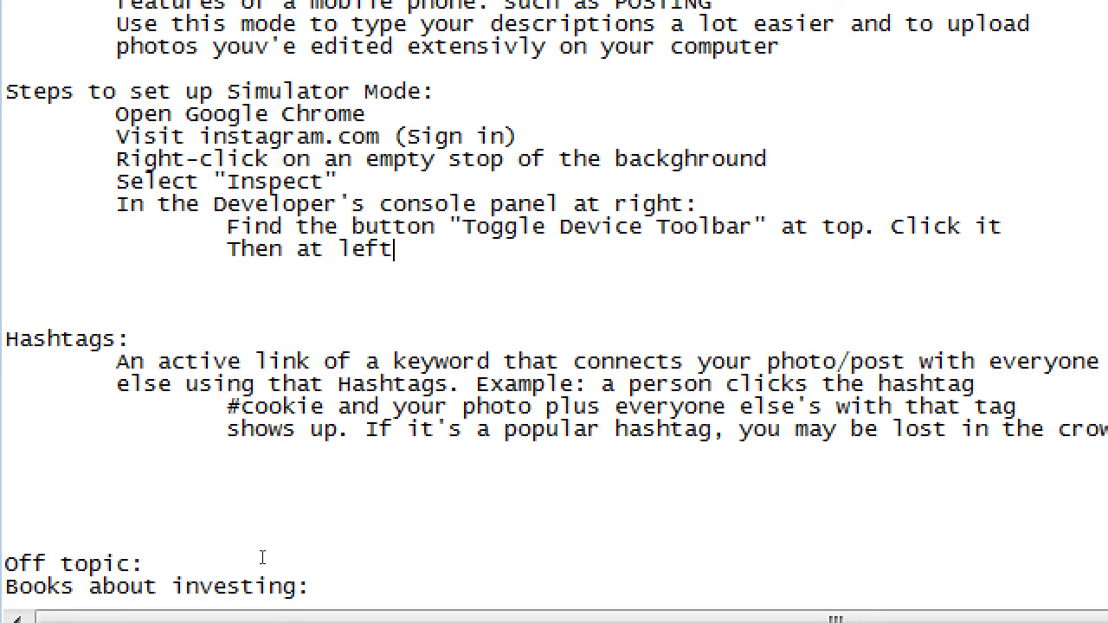
type(", above the we")
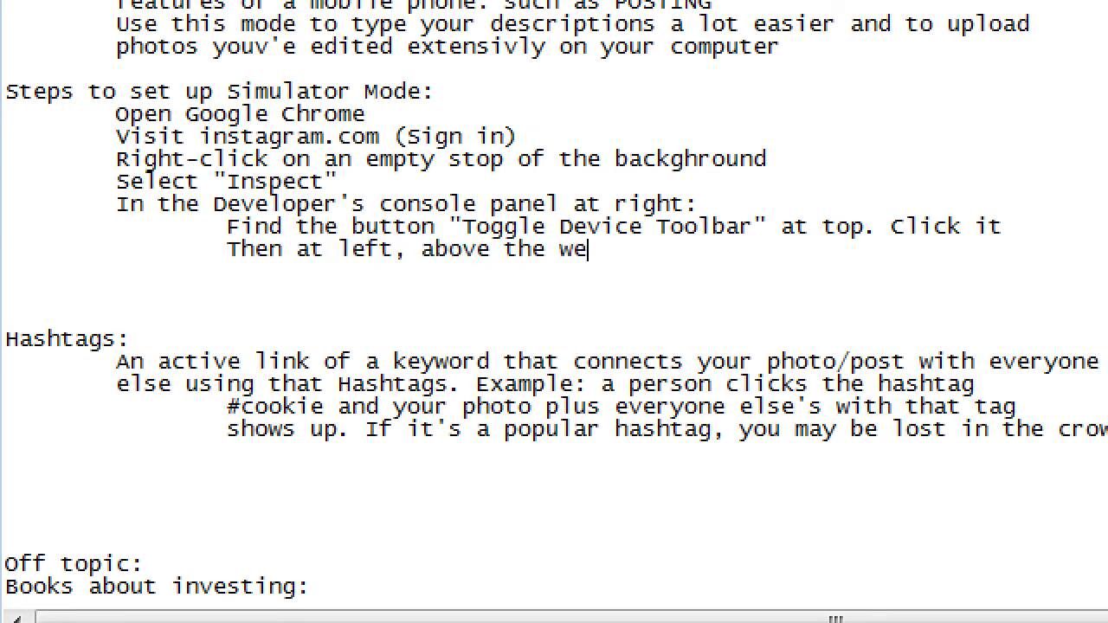
type("bsite,")
- Add the double-indented line 'Change "Responsive" to a device (iPhone X, Galaxy S5, etc)' to the setup steps
key("Return")
key("Tab")
key("Tab")
type("Change \"Respon")
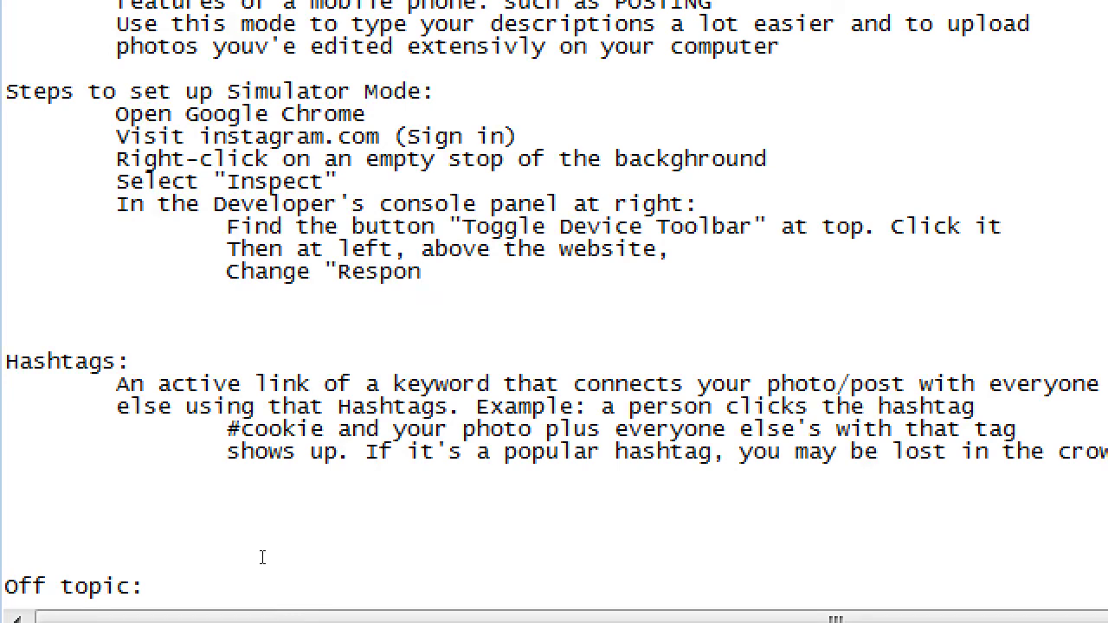
type("sive\" to a")
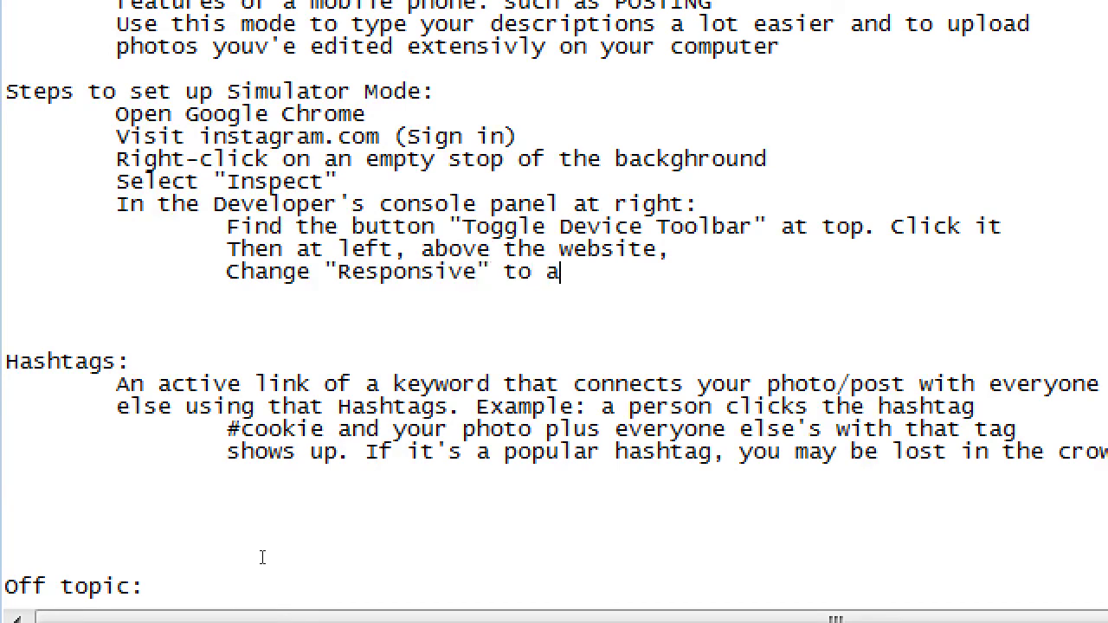
type(" device (")
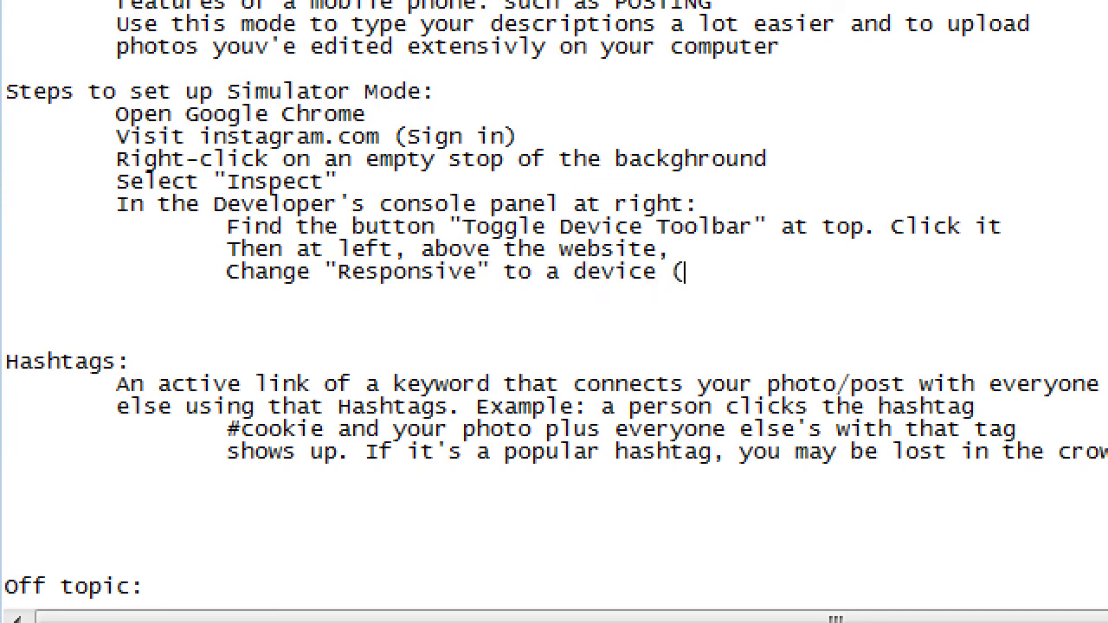
type("IiPhone X, Ga")
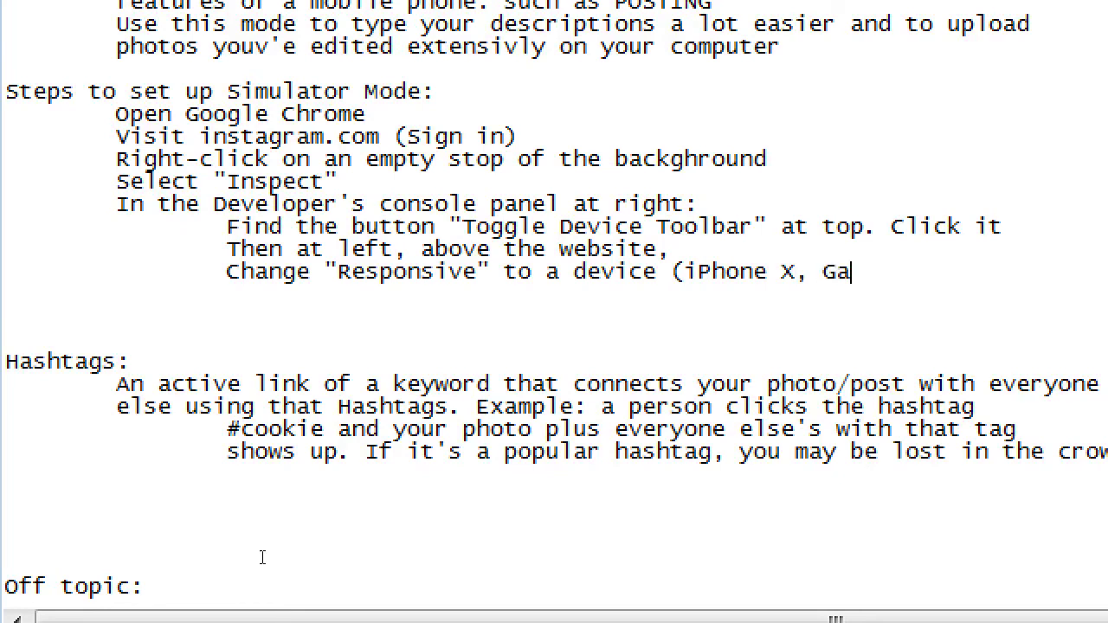
type("laxy")
type("S5, etc)")
- Add the double-indented line "Reload the site" below the device selection instruction
key("Return")
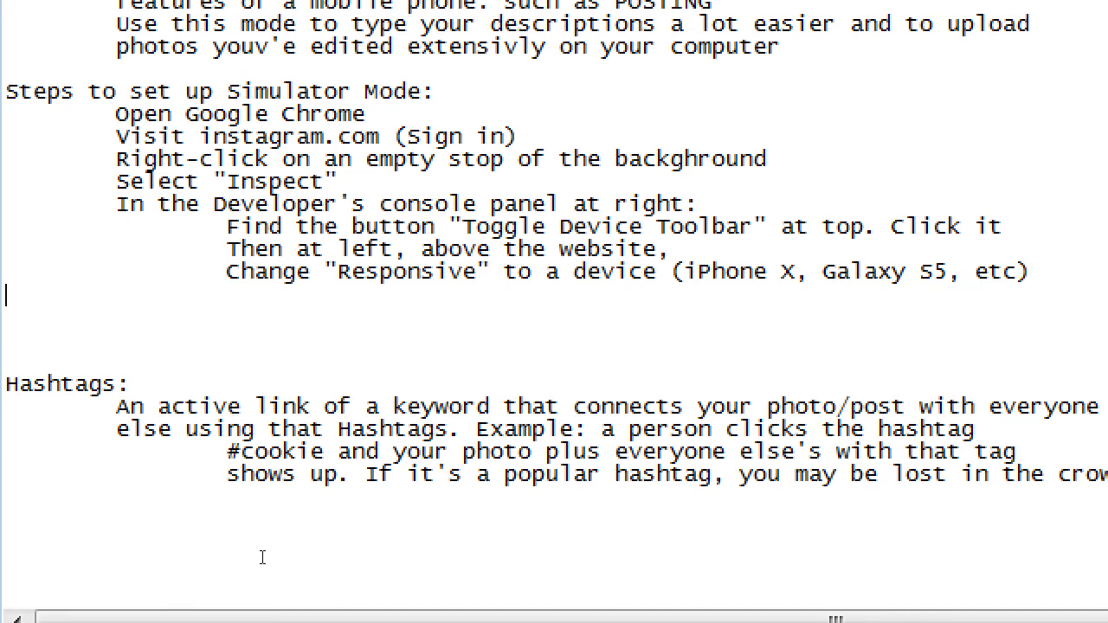
key("Tab")
key("Tab")
type("Reload the site")
- Add the single-indented lines "Now you have a simulated mobile device" and "Works on all sites" below the "Reload the site" instruction
key("Return")
key("Tab")
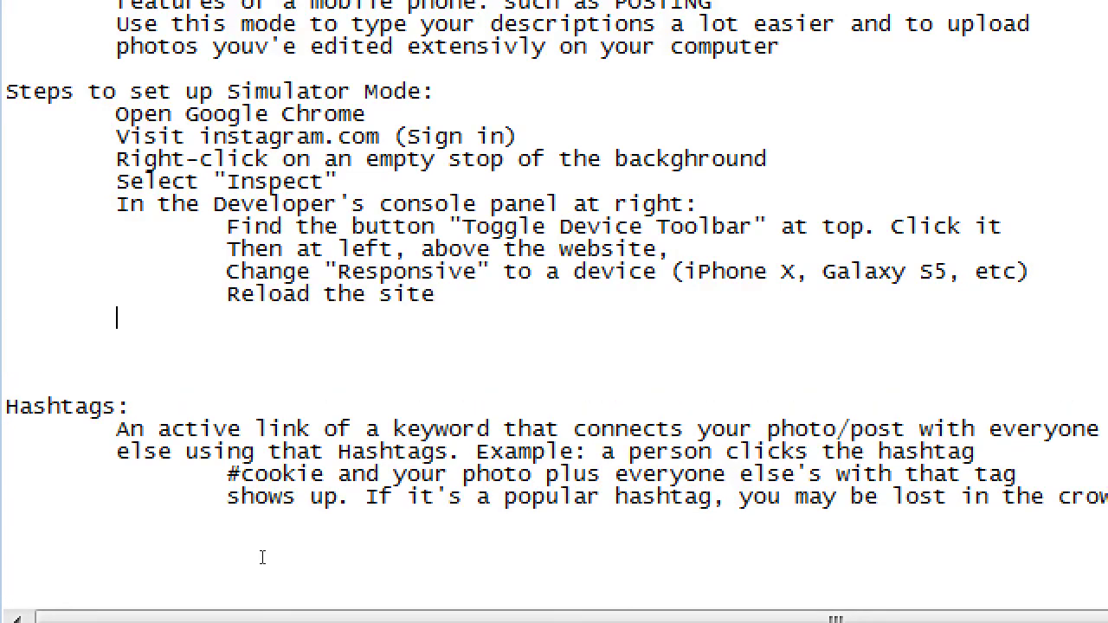
type("Now you have a simulatedmo")
key("BackSpace")
key("BackSpace")
type("mobile device")
key("Return")
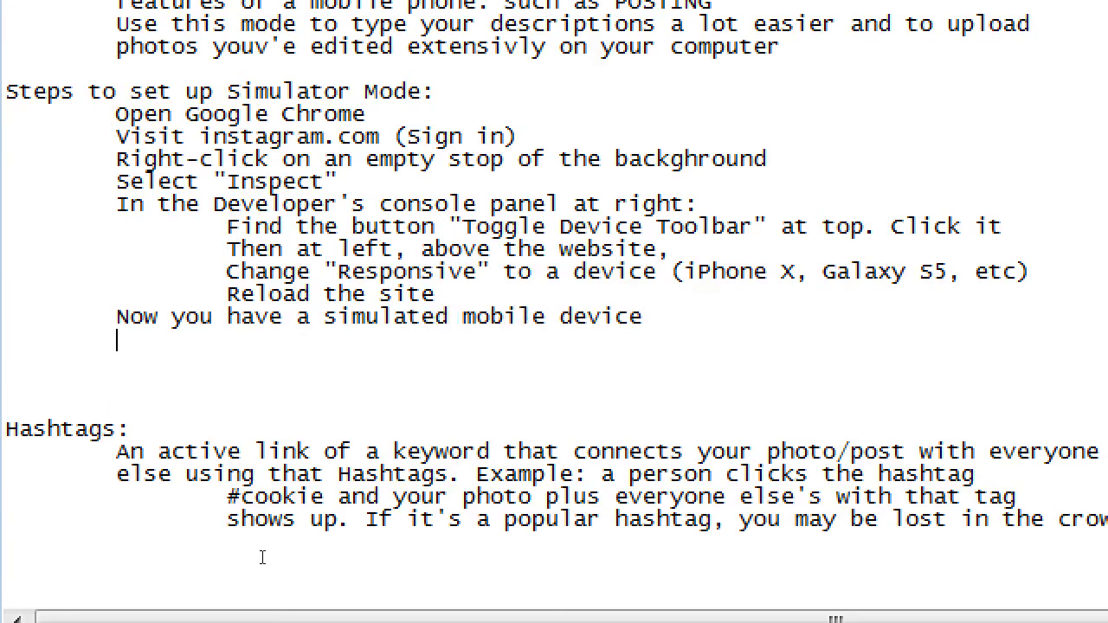
type("Works on all sit")
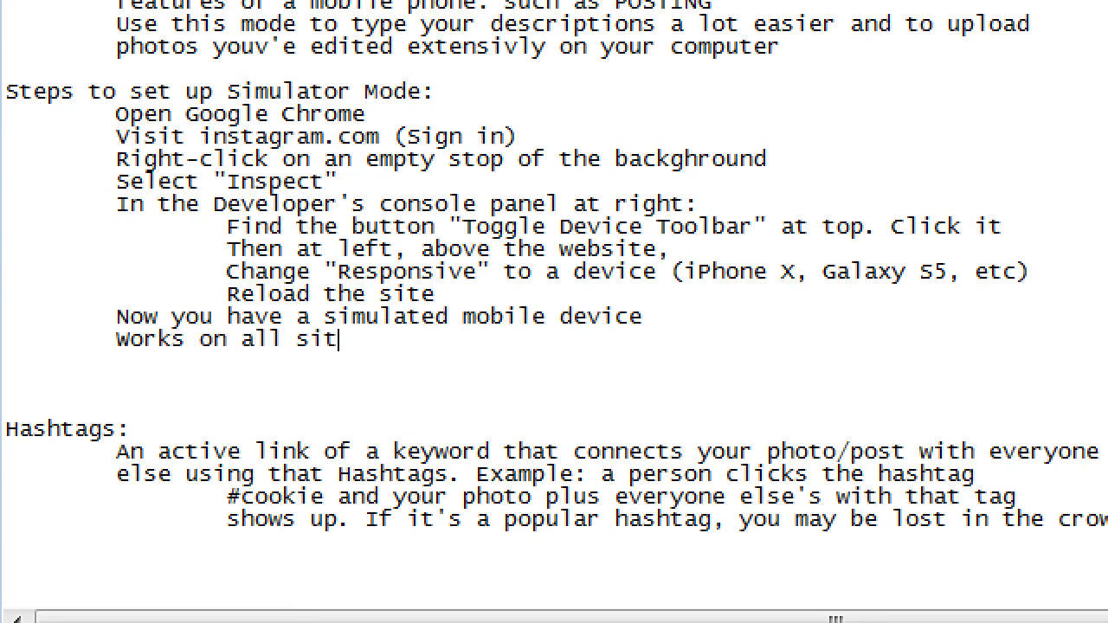
type("es")
- Switch to Chrome and simulate the Instagram profile page on a Galaxy S5
key("super")
key("super")
key("super+minus")
key("alt+Tab")
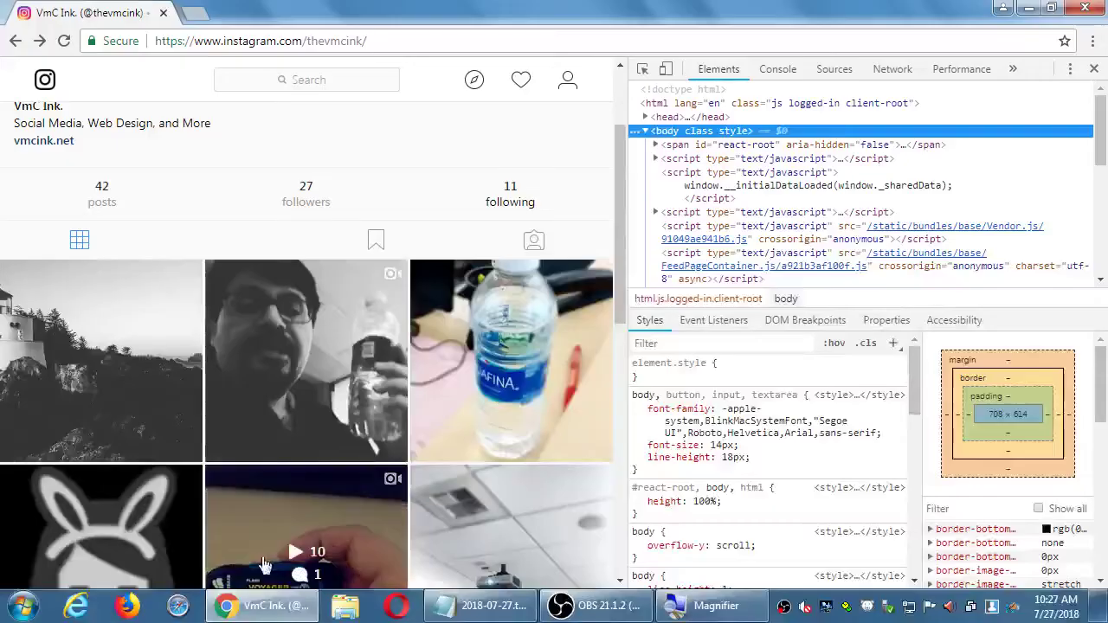
left_click(672, 71)
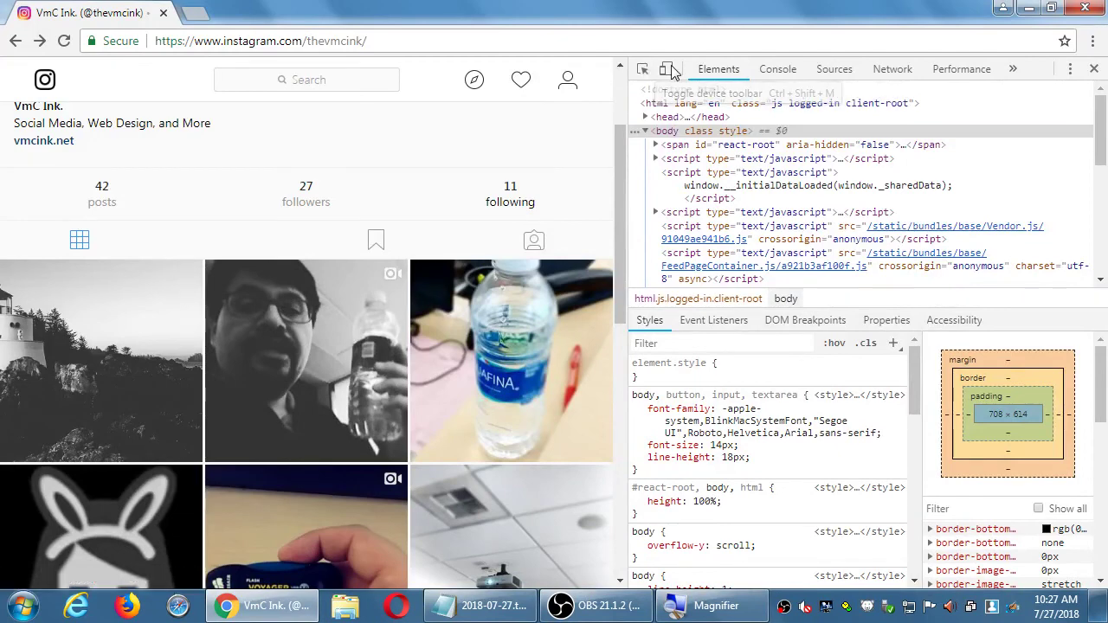
left_click(226, 69)
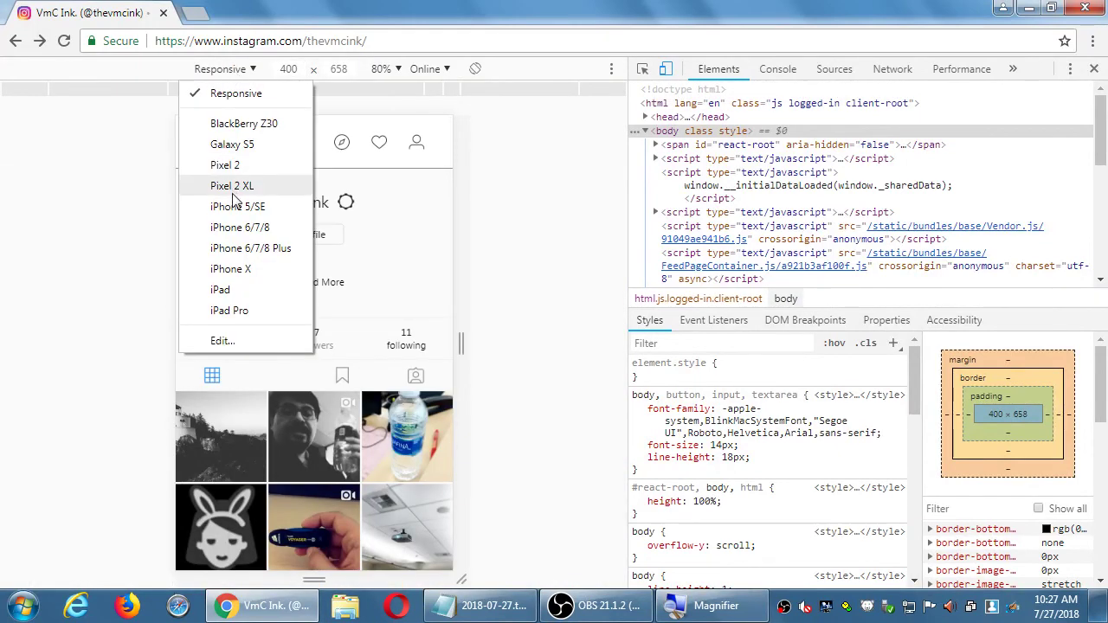
left_click(242, 143)
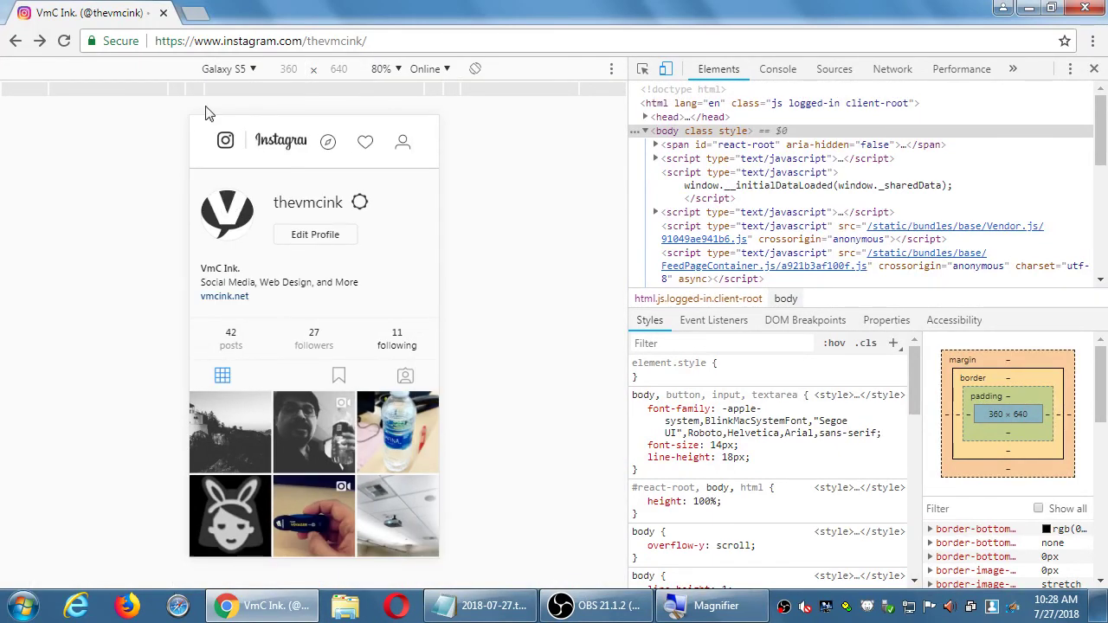
- Load google.com in the simulated Galaxy S5 view
left_click(265, 36)
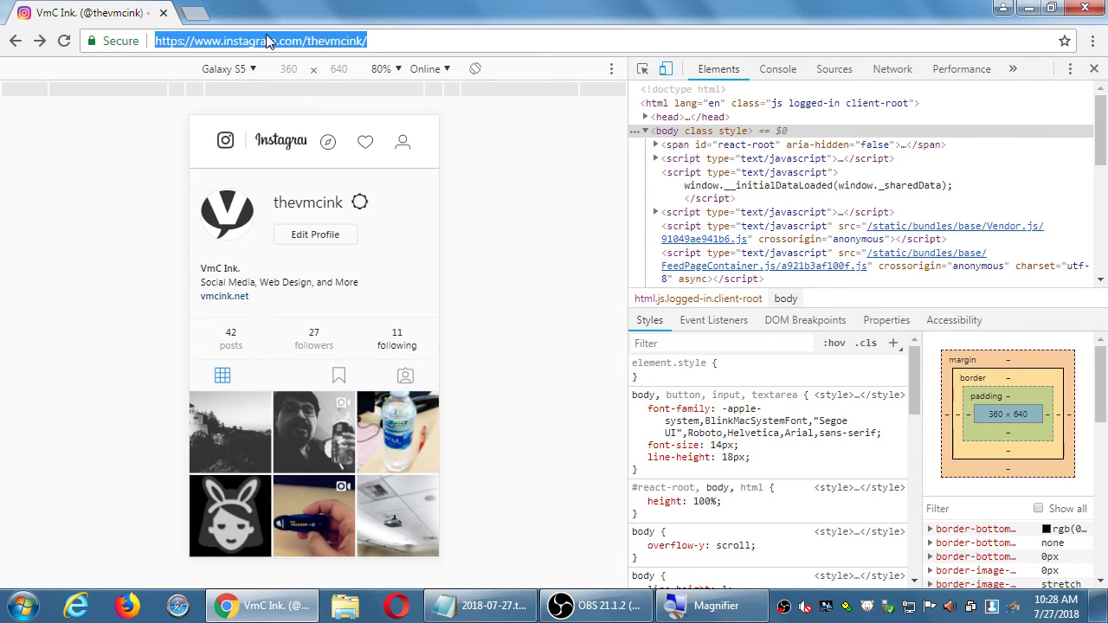
type("google.com")
key("Return")
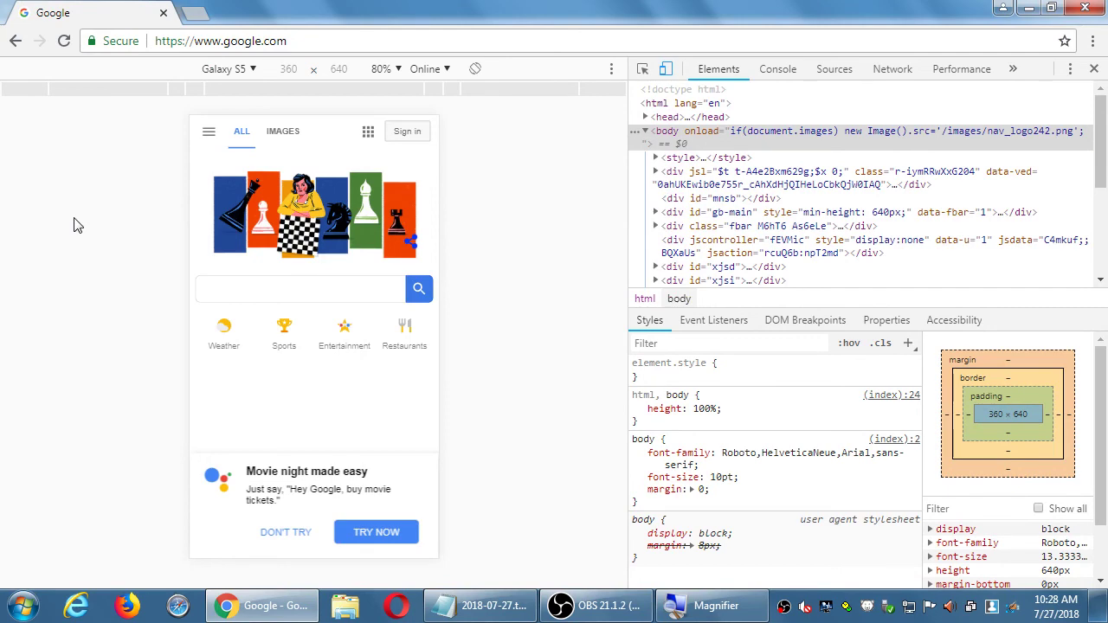
- Load sdce.edu in the simulated Galaxy S5 view
key("ctrl+l")
type("sdce.c")
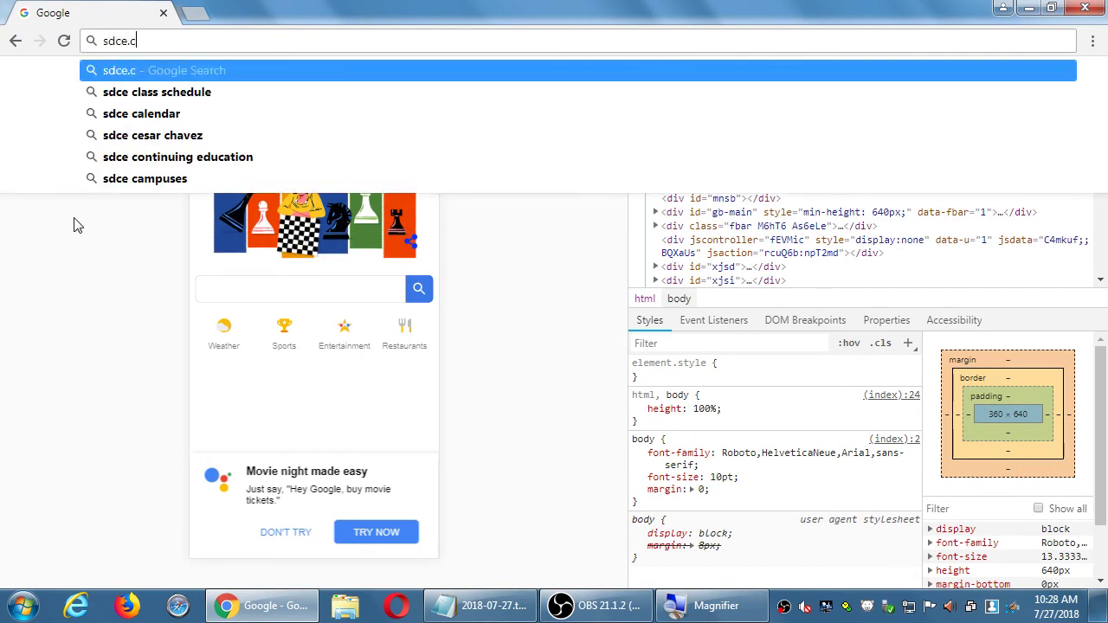
key("BackSpace")
type("edu")
key("Return")
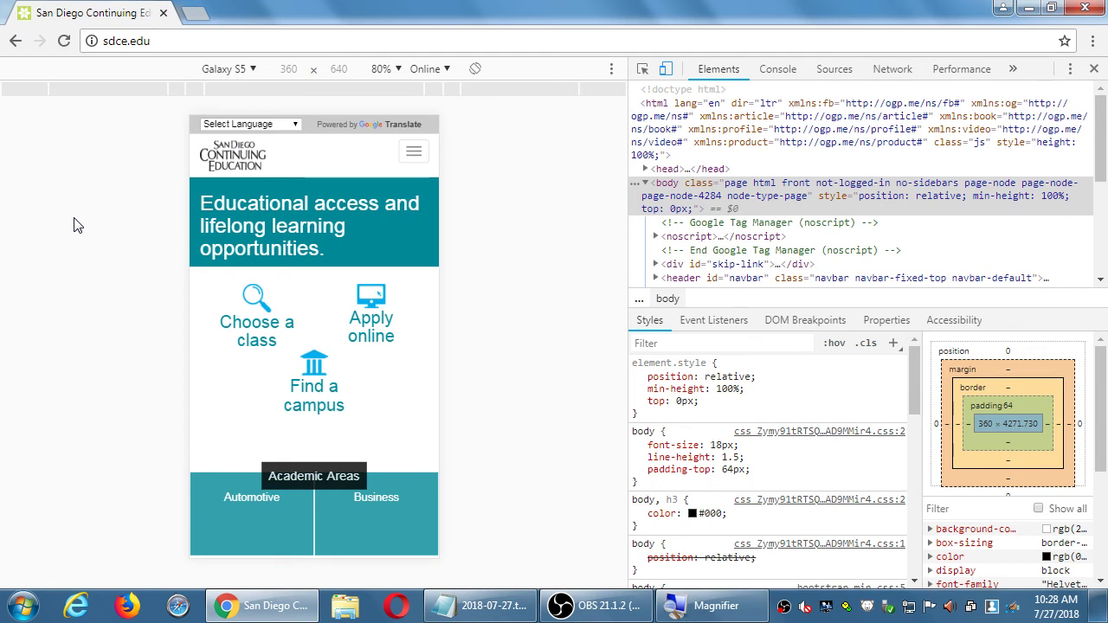
left_click(243, 43)
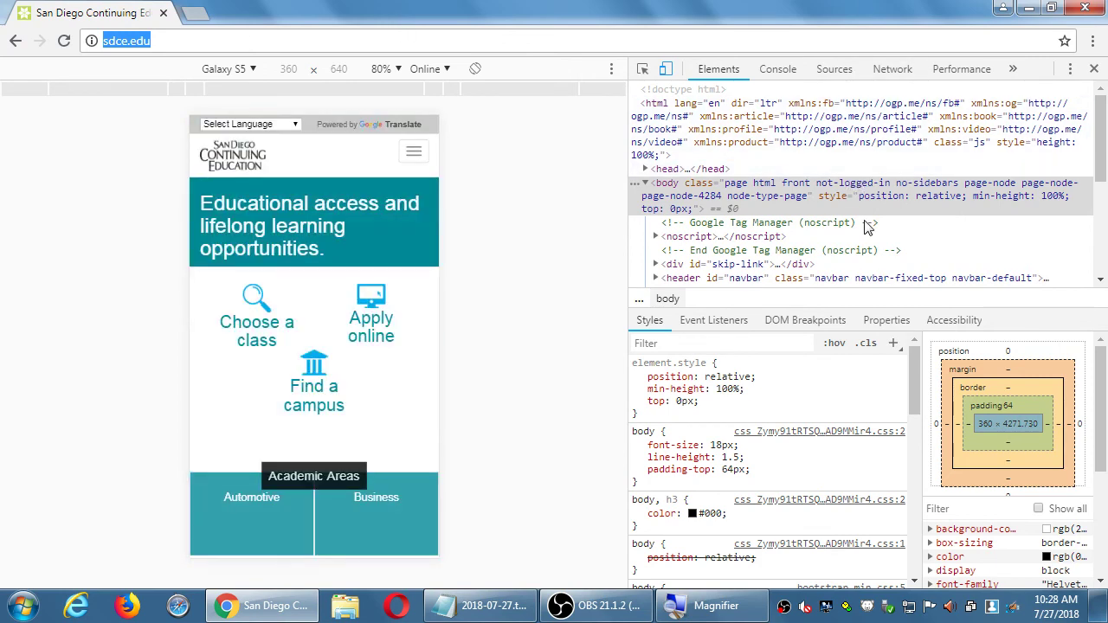
- Inspect elements around the page banner and Apply online link, and set the text color of the body, h3 rule to pink
left_click(643, 69)
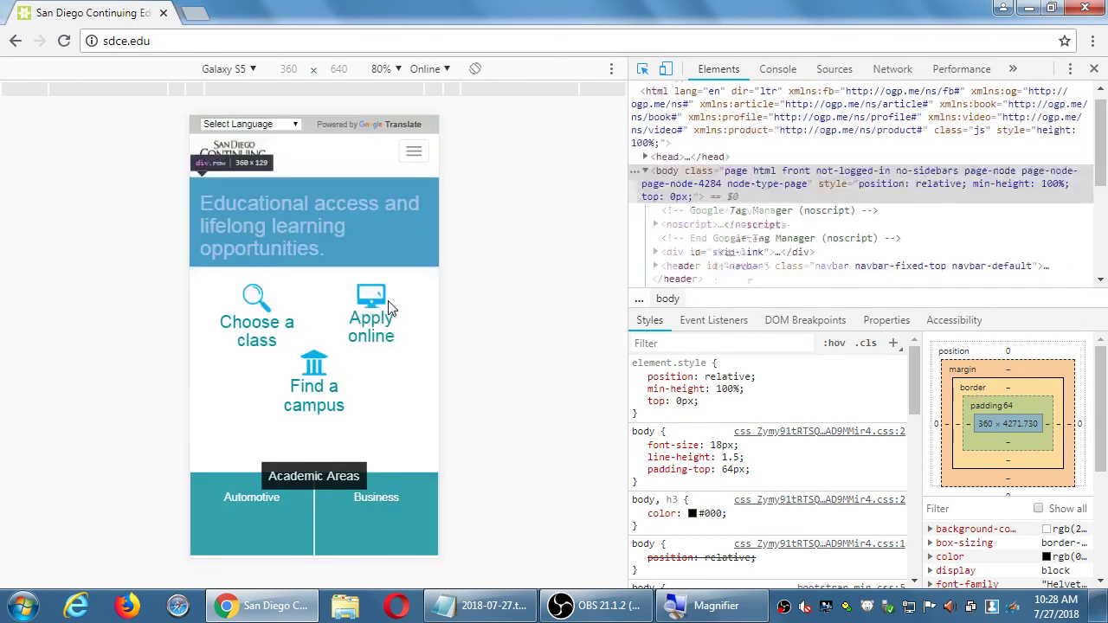
left_click(380, 253)
left_click(643, 69)
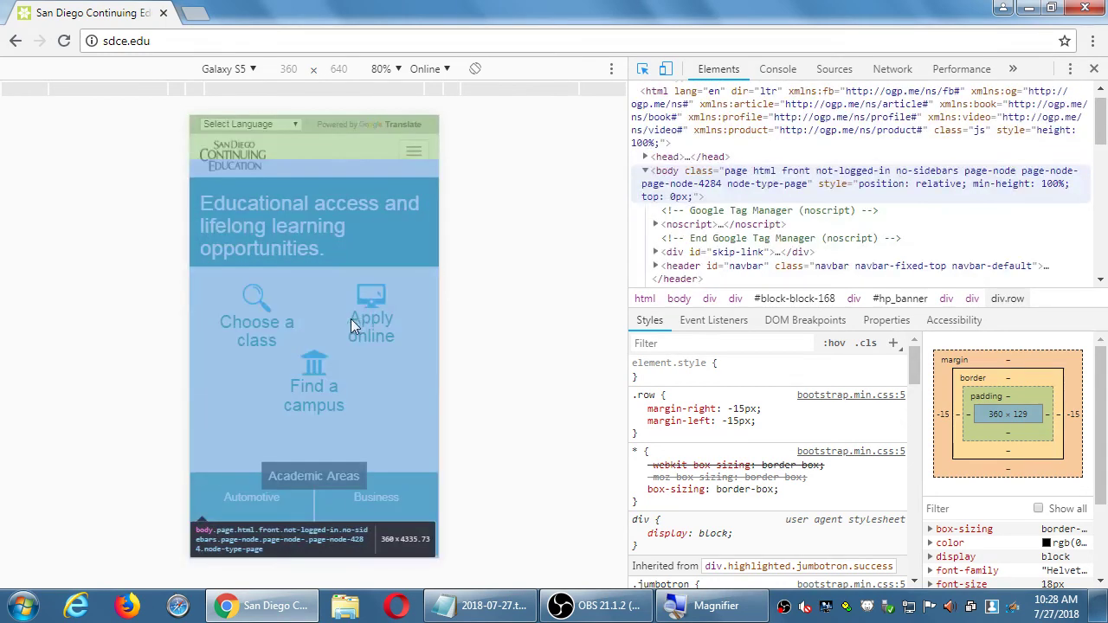
left_click(367, 316)
left_click(705, 513)
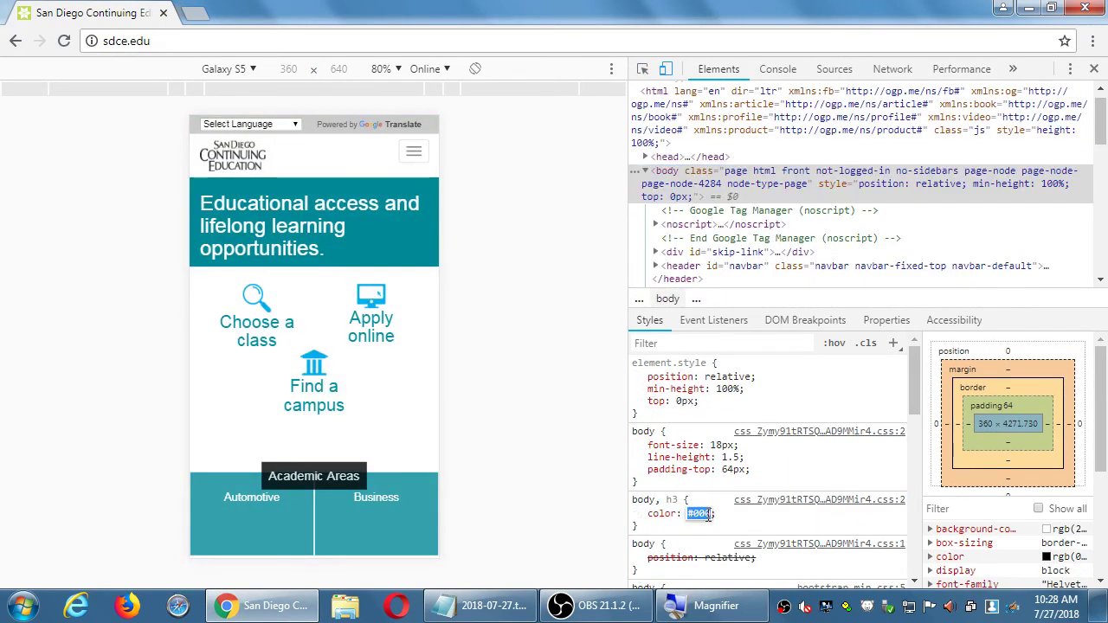
key("BackSpace")
type("pink")
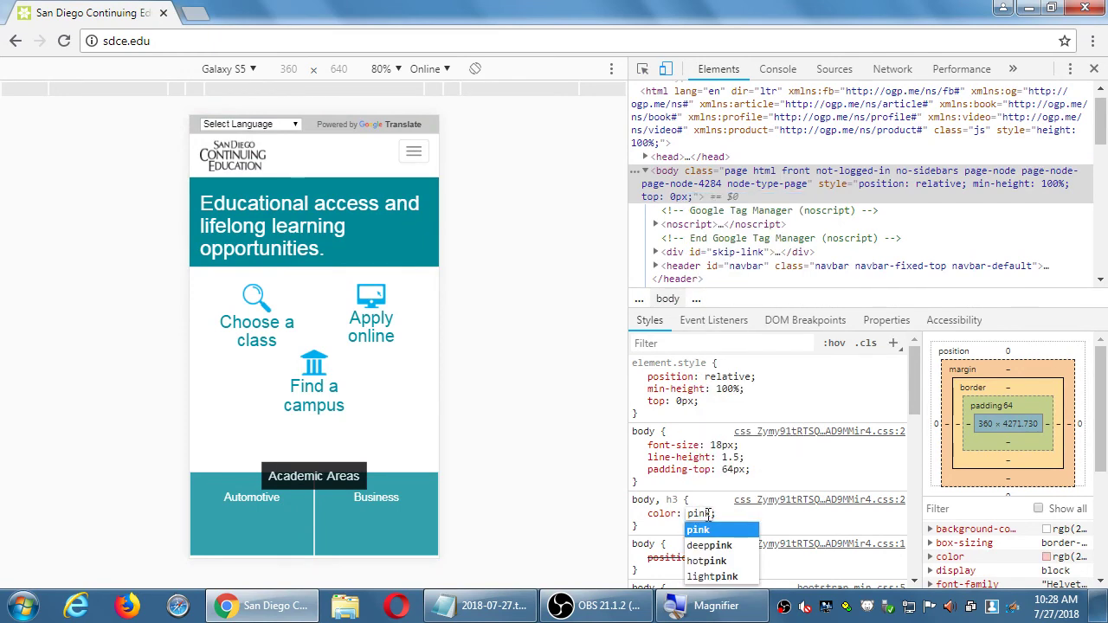
key("Return")
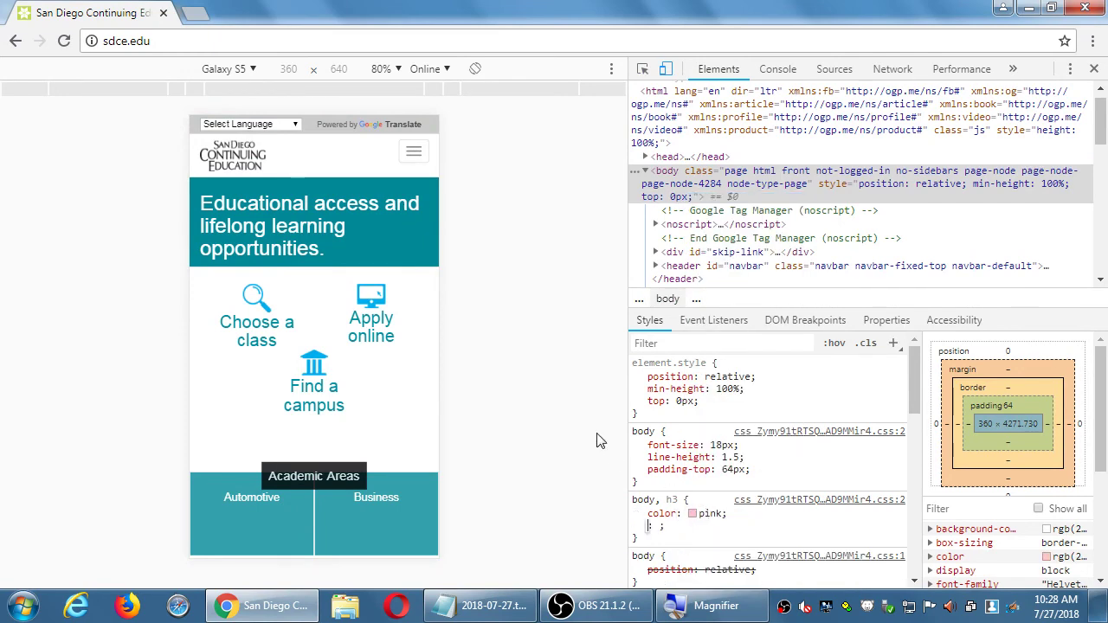
- Select the page's html element, add background-color: pink to its element style, and look through the simulated page
left_click(644, 75)
left_click(645, 74)
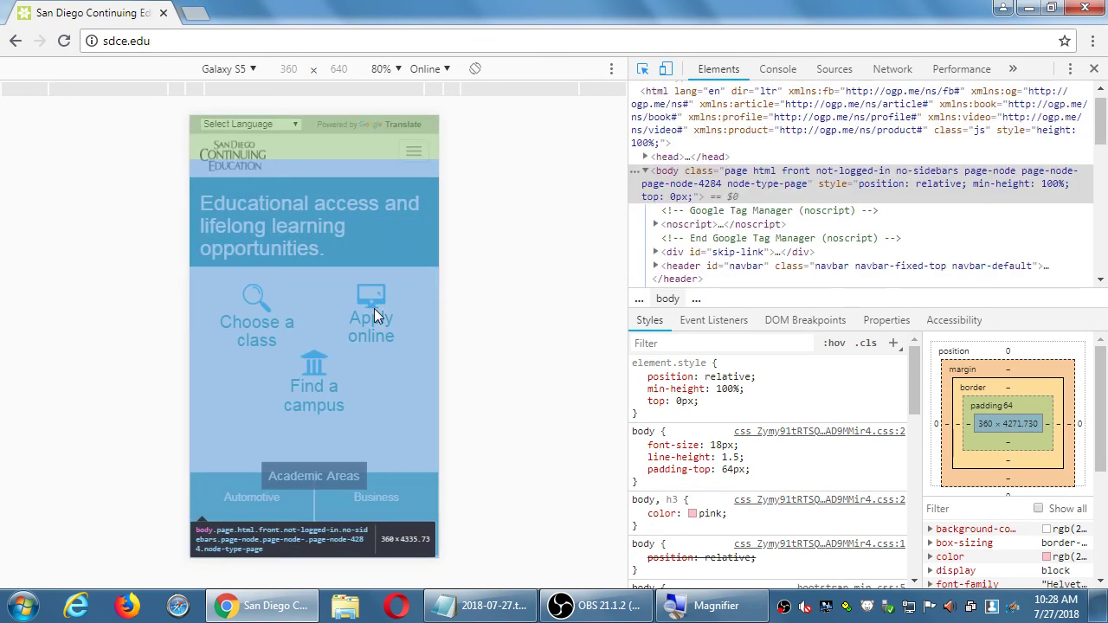
left_click(374, 309)
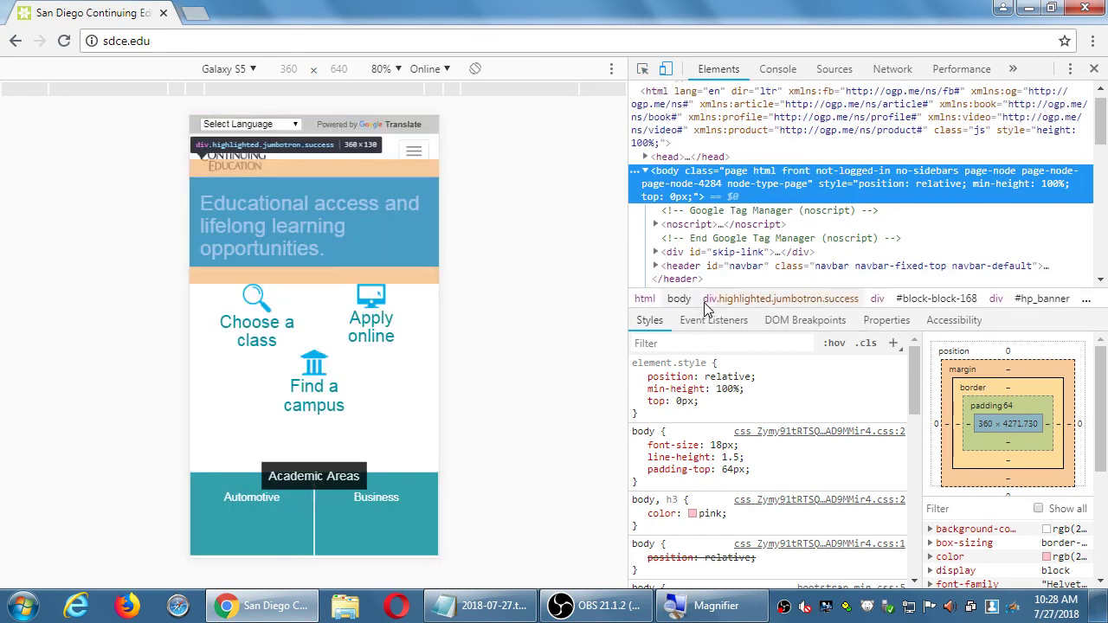
left_click(644, 298)
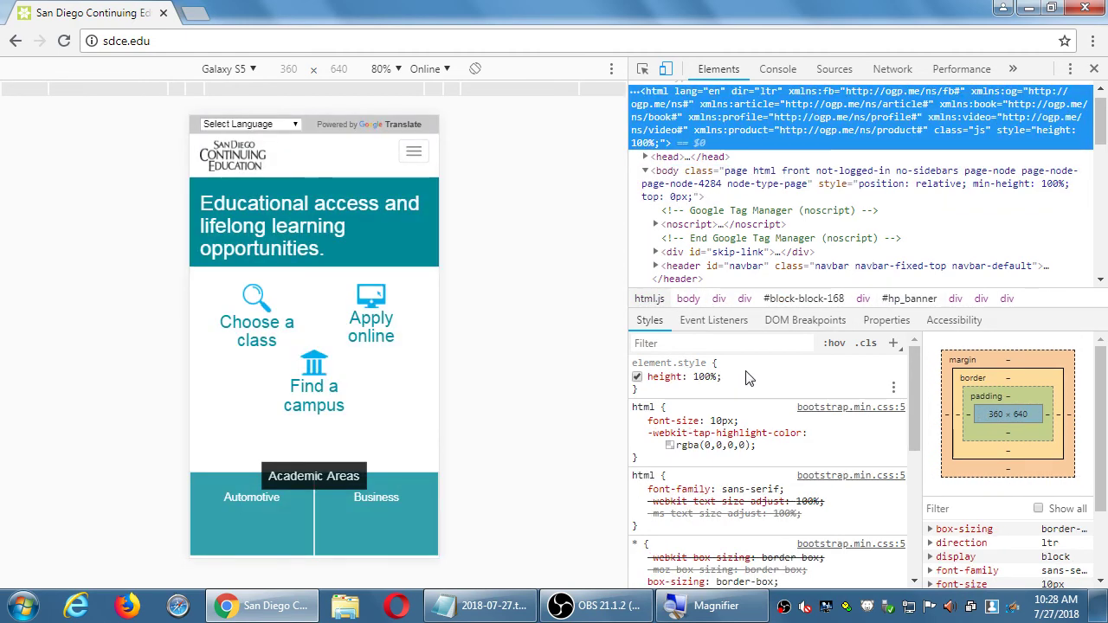
left_click(748, 378)
type("bakc")
key("BackSpace")
type("ckground")
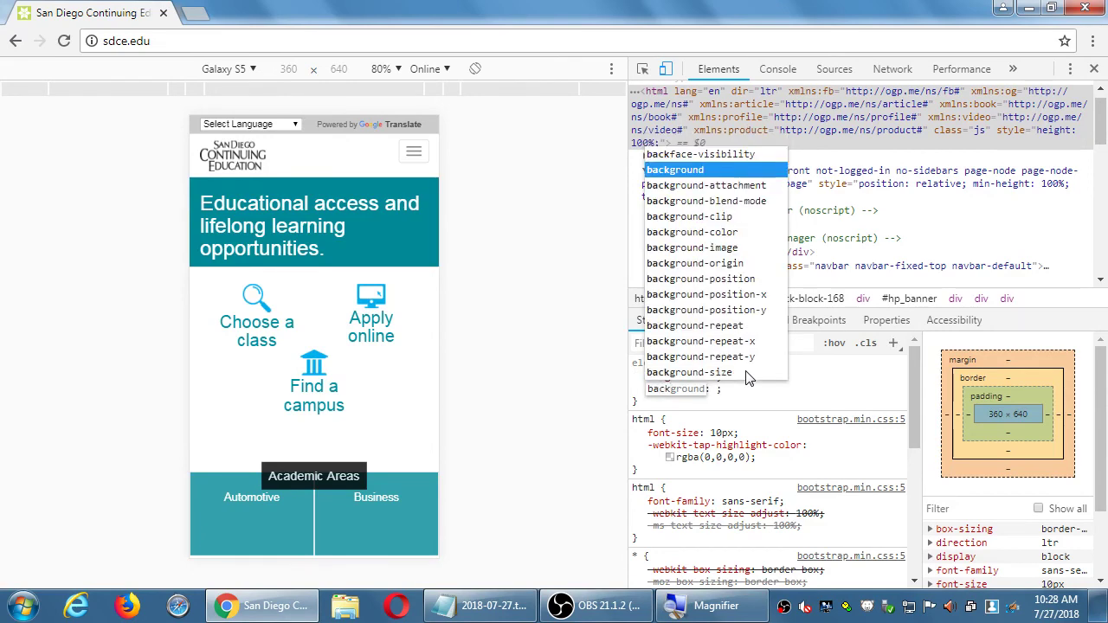
key("Down")
key("Down")
key("Down")
key("Down")
key("Tab")
type("pink")
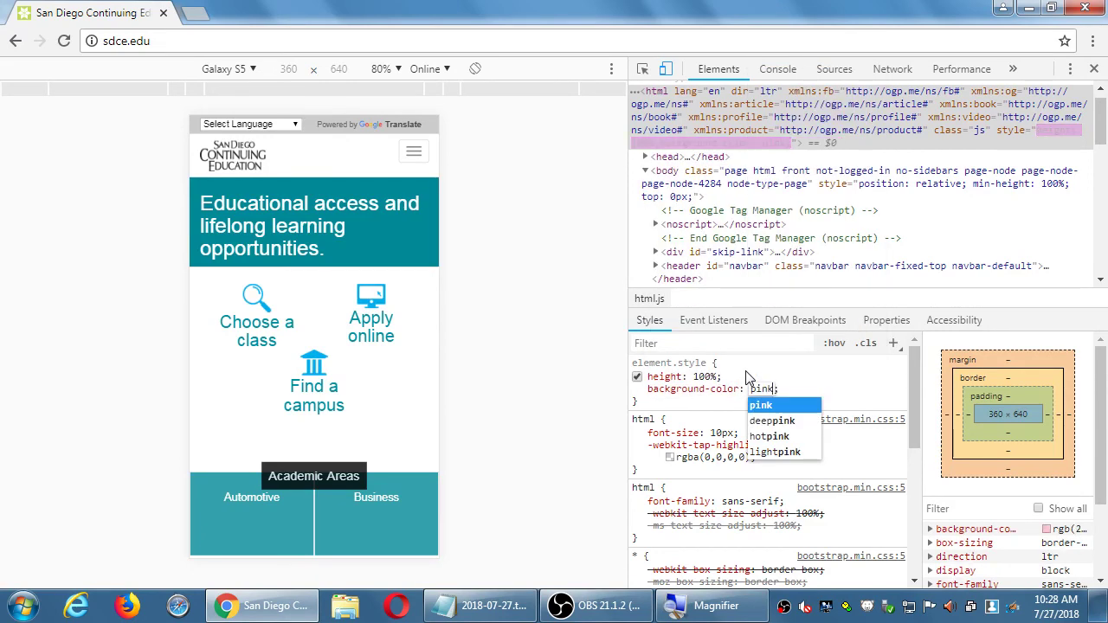
key("Return")
scroll(356, 313, "down", 5)
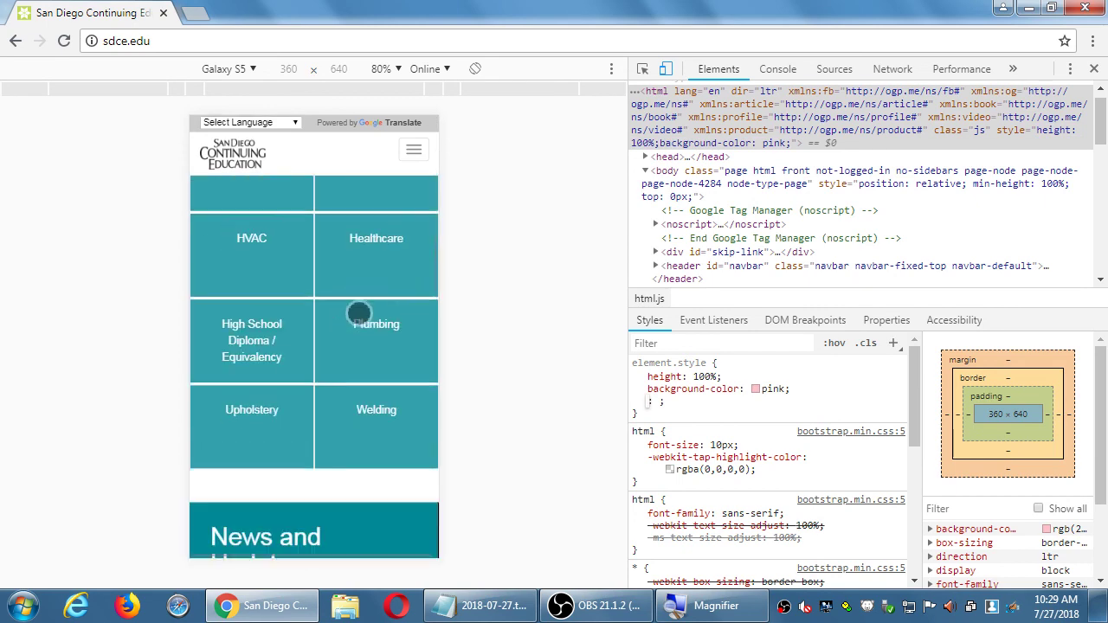
scroll(358, 314, "up", 10)
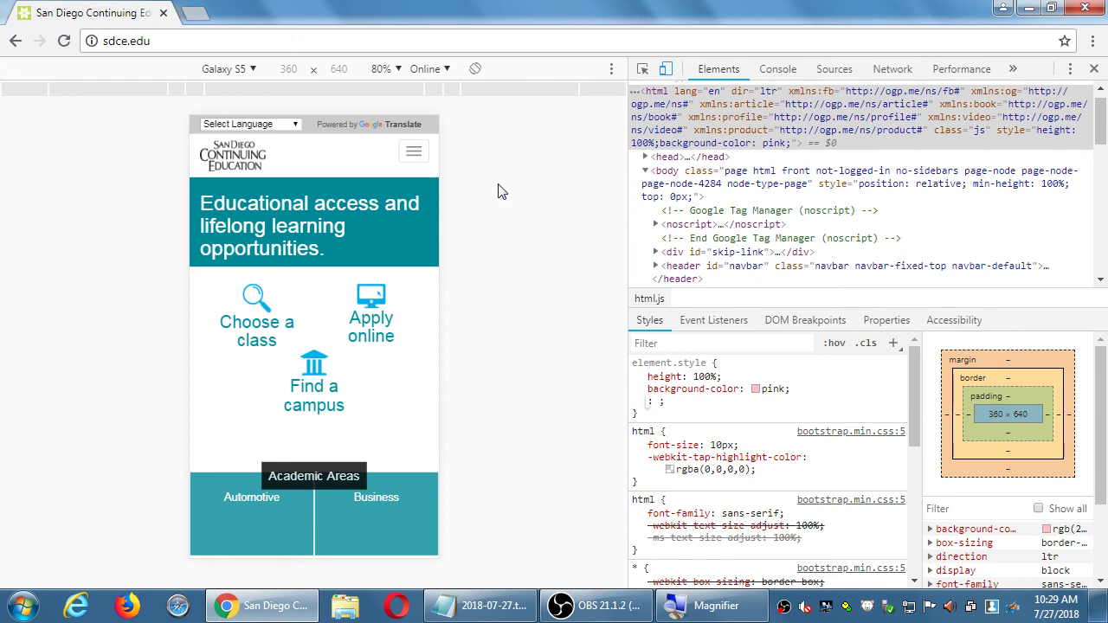
- Change the simulated device to iPad and go back to the Instagram profile page
left_click(246, 70)
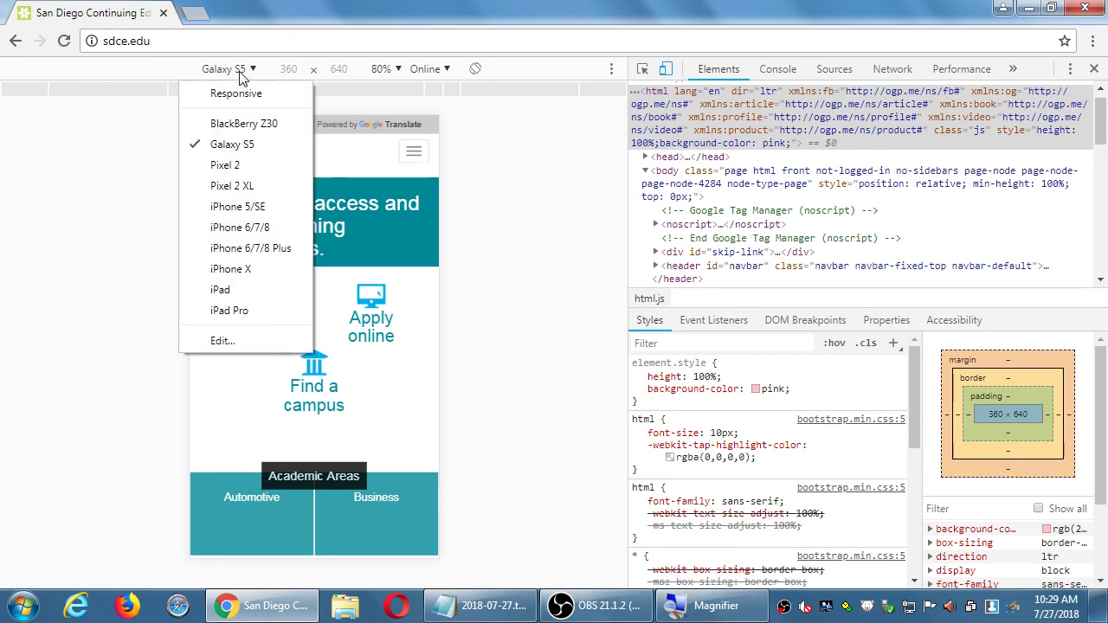
left_click(221, 290)
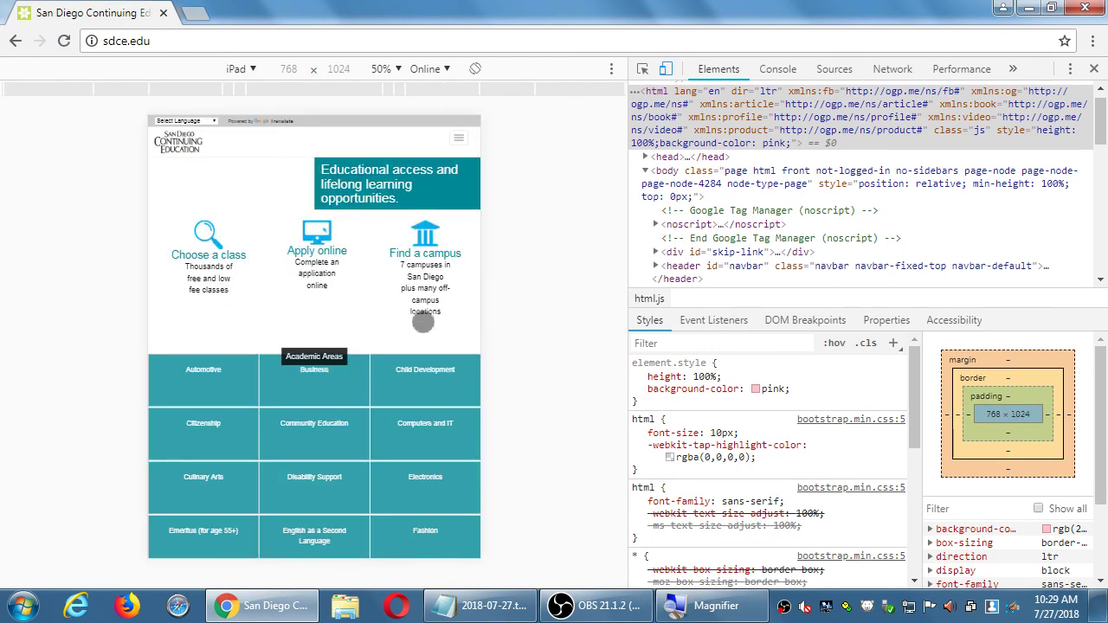
left_click(15, 41)
left_click(16, 41)
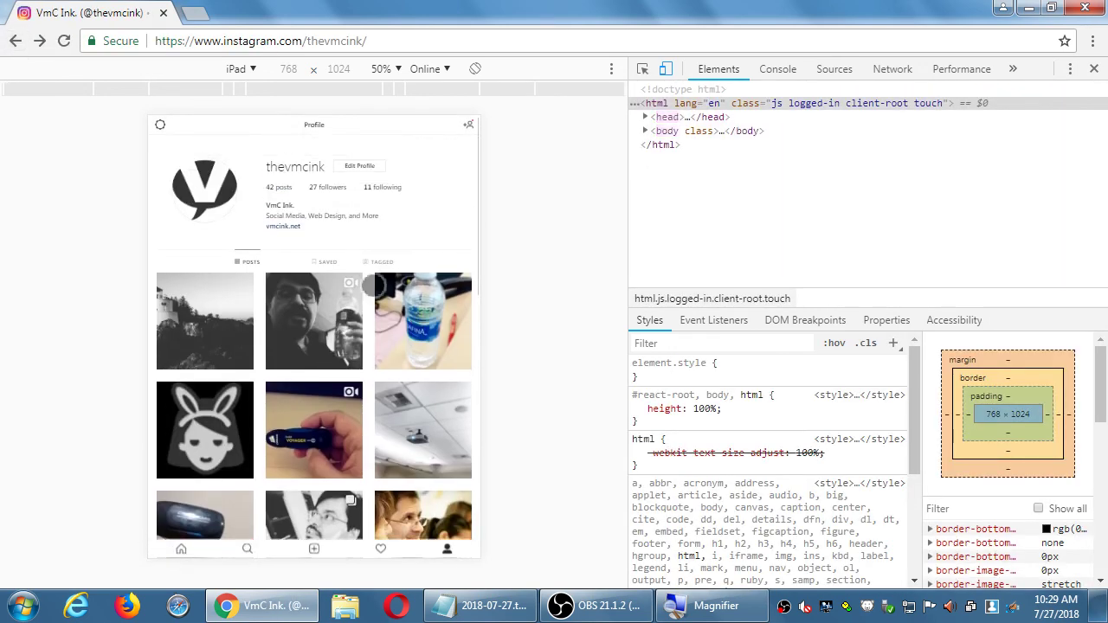
- Change the simulated device to iPhone X and reload the Instagram profile page
left_click(248, 71)
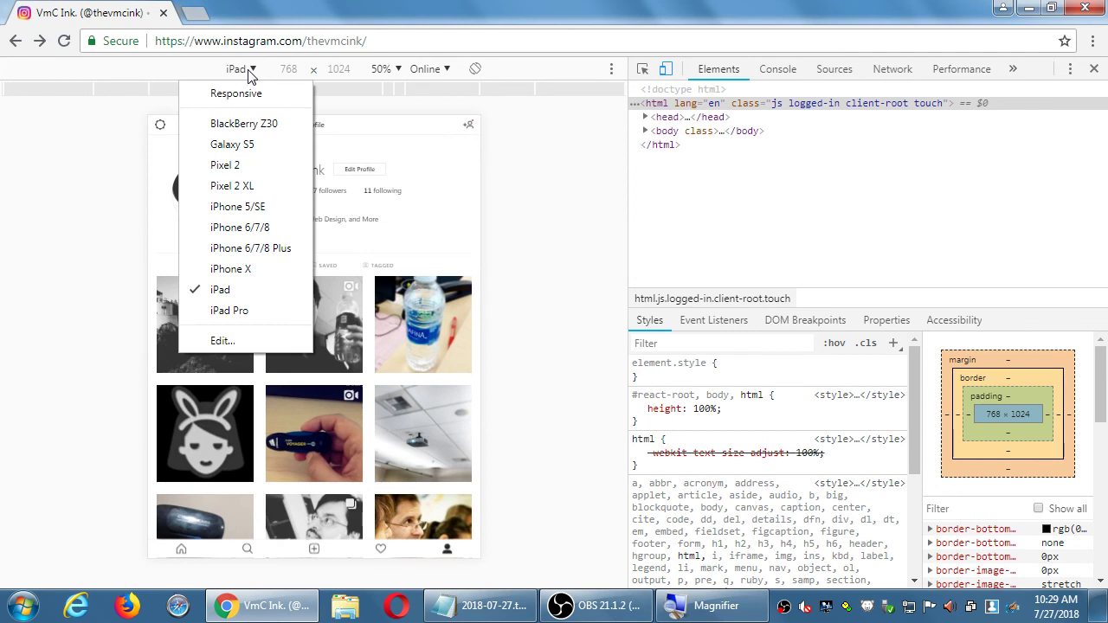
left_click(245, 271)
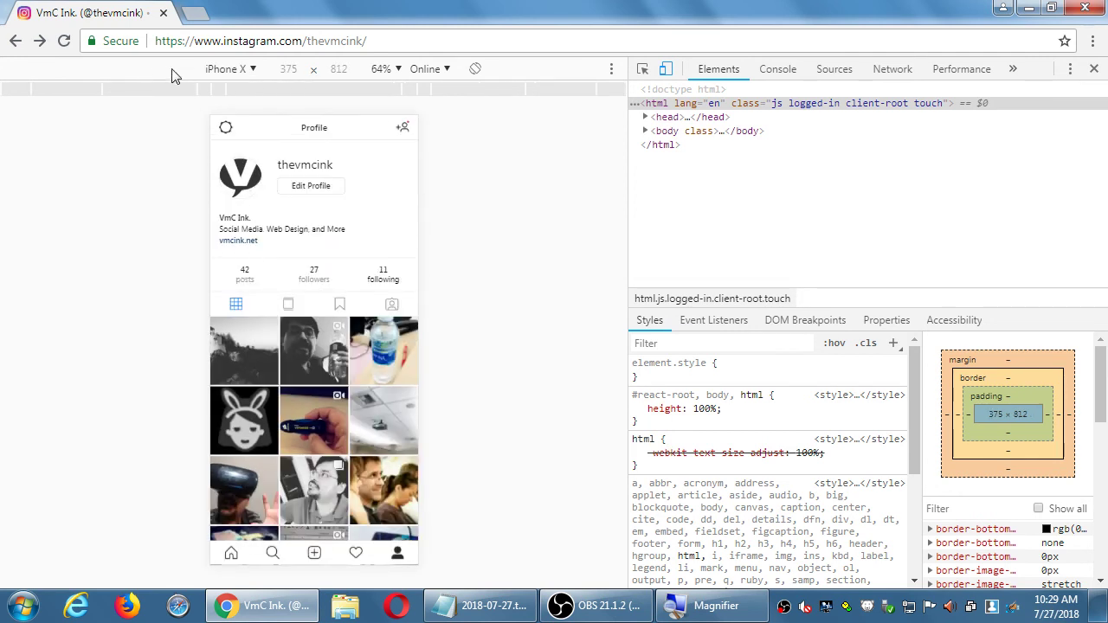
left_click(64, 41)
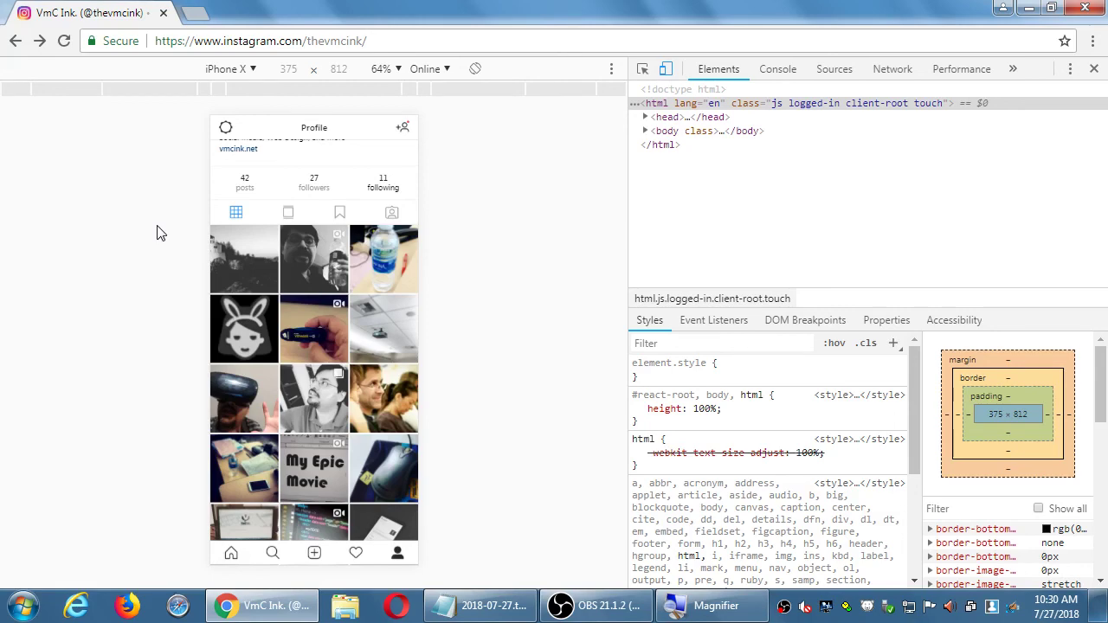
- Open twitter.com in a new browser tab
key("ctrl+t")
type("twitt")
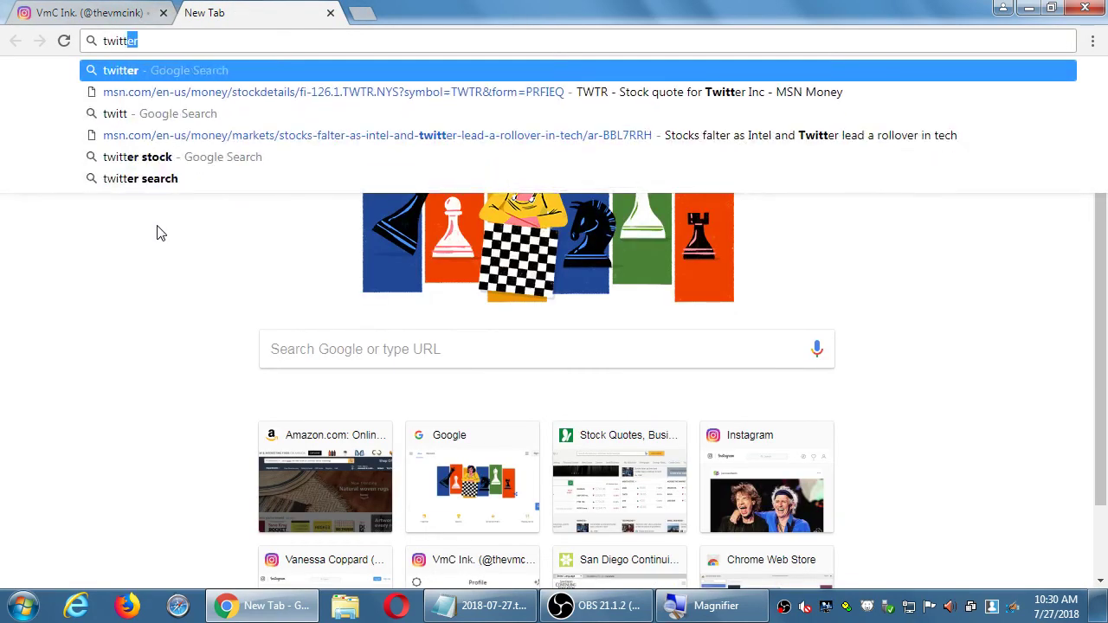
type("er.com")
key("Return")
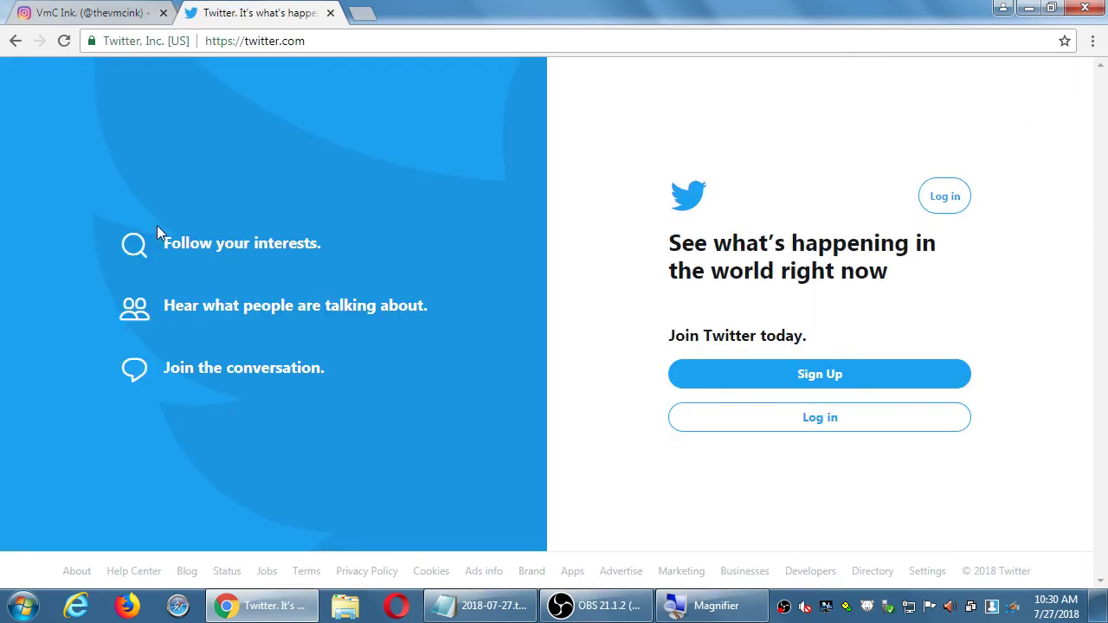
- Open the Twitter profile at twitter.com/vmcink and look over its tweets
left_click(514, 40)
left_click(514, 40)
type("/vmcink")
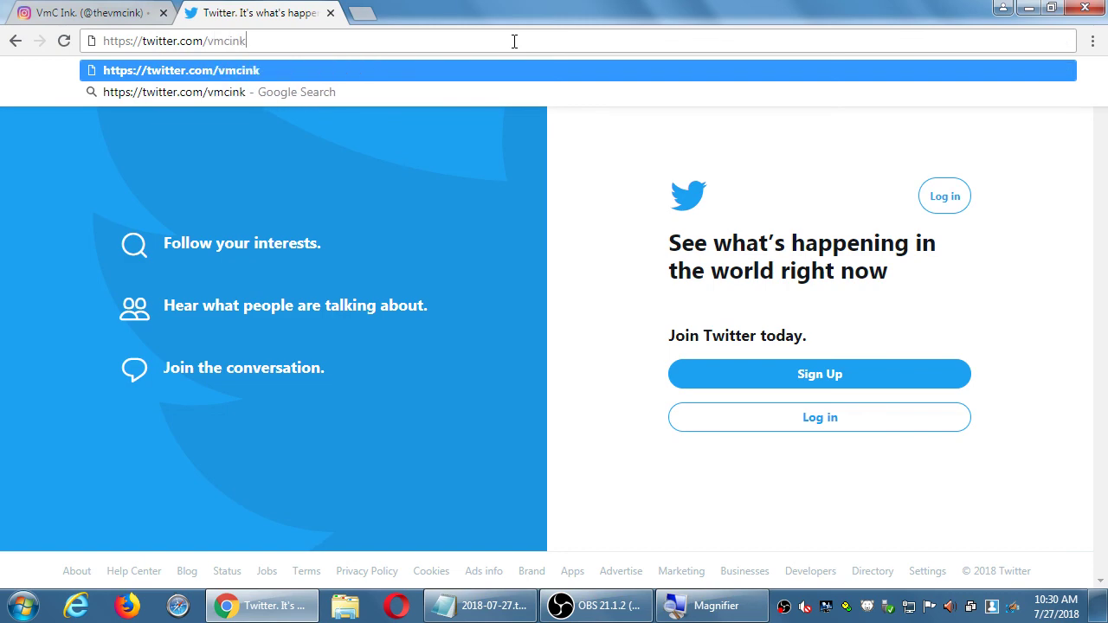
key("Return")
scroll(608, 328, "down", 4)
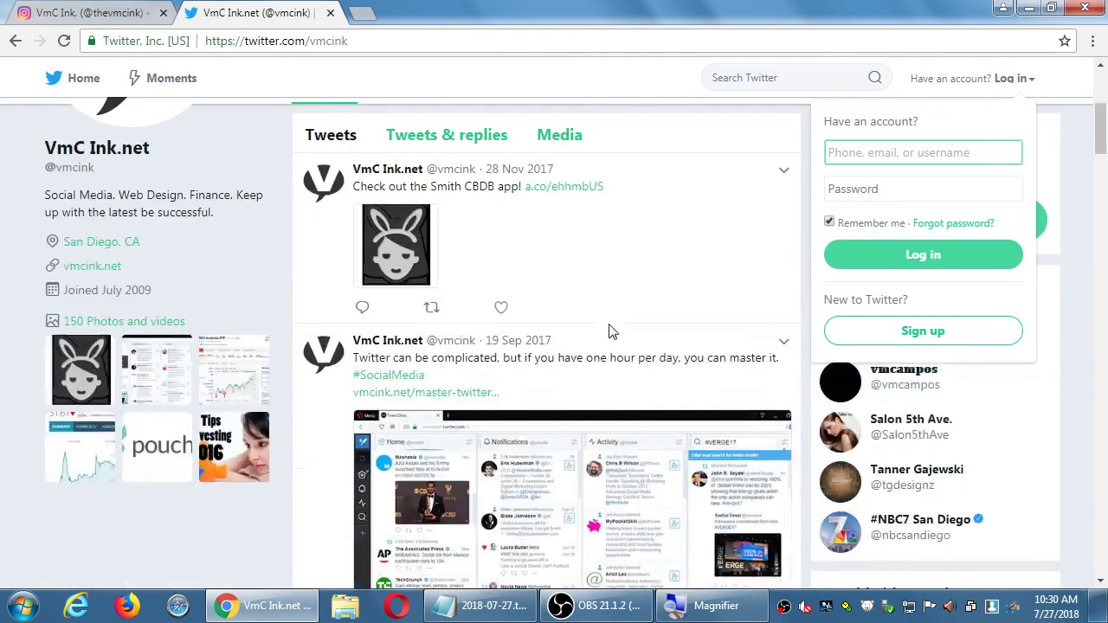
scroll(613, 331, "up", 4)
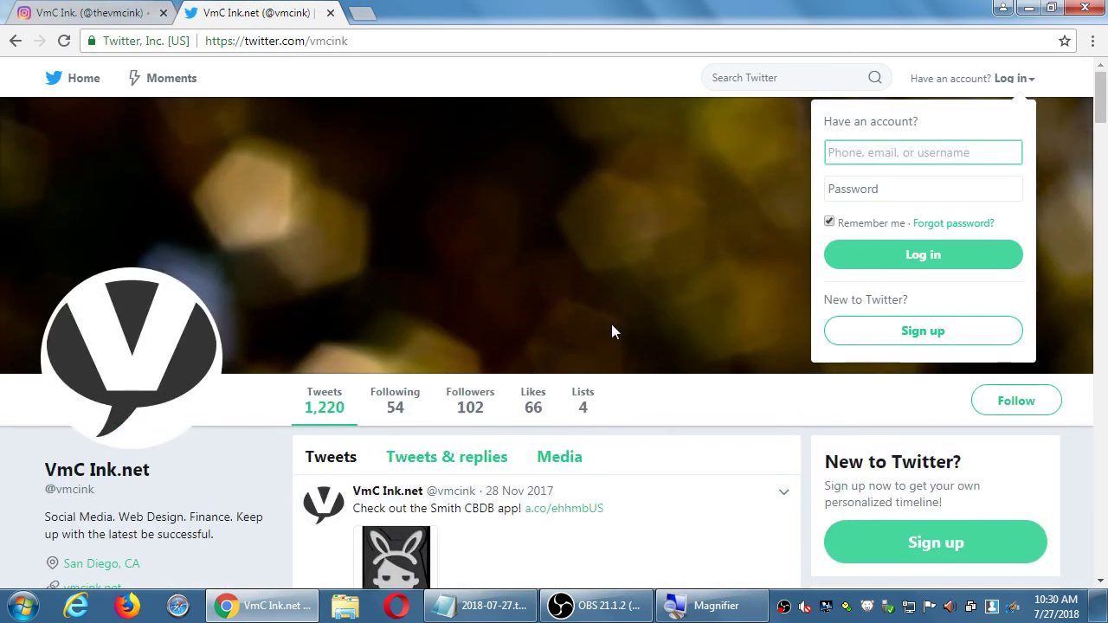
- Simulate the Twitter profile on the iPhone X, reload it to get the mobile version, and look over its tweets
key("ctrl+shift+i")
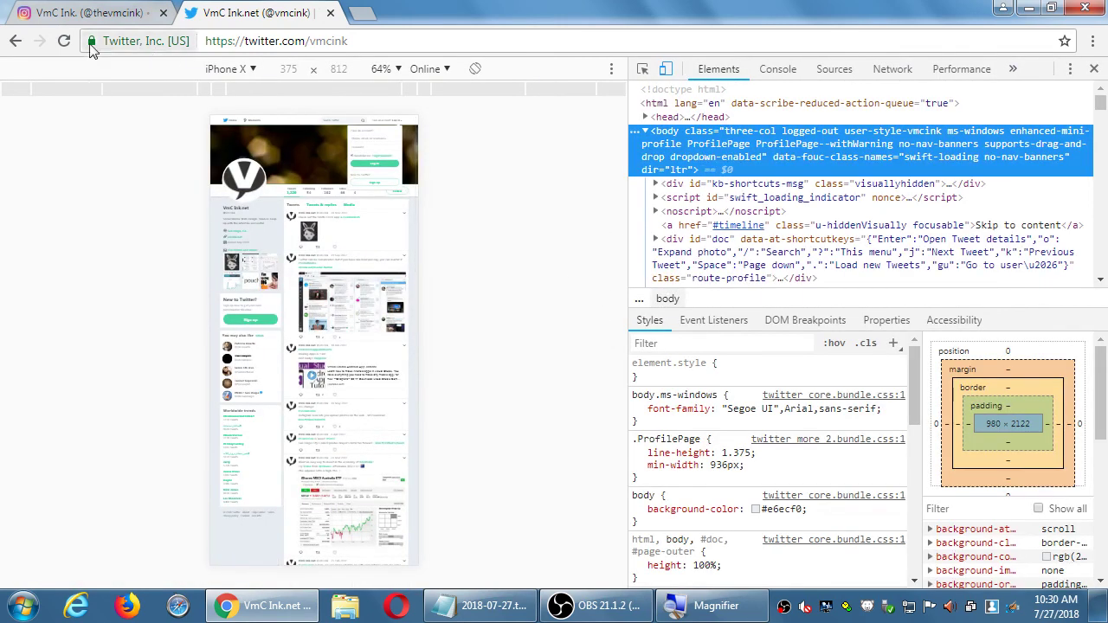
left_click(63, 45)
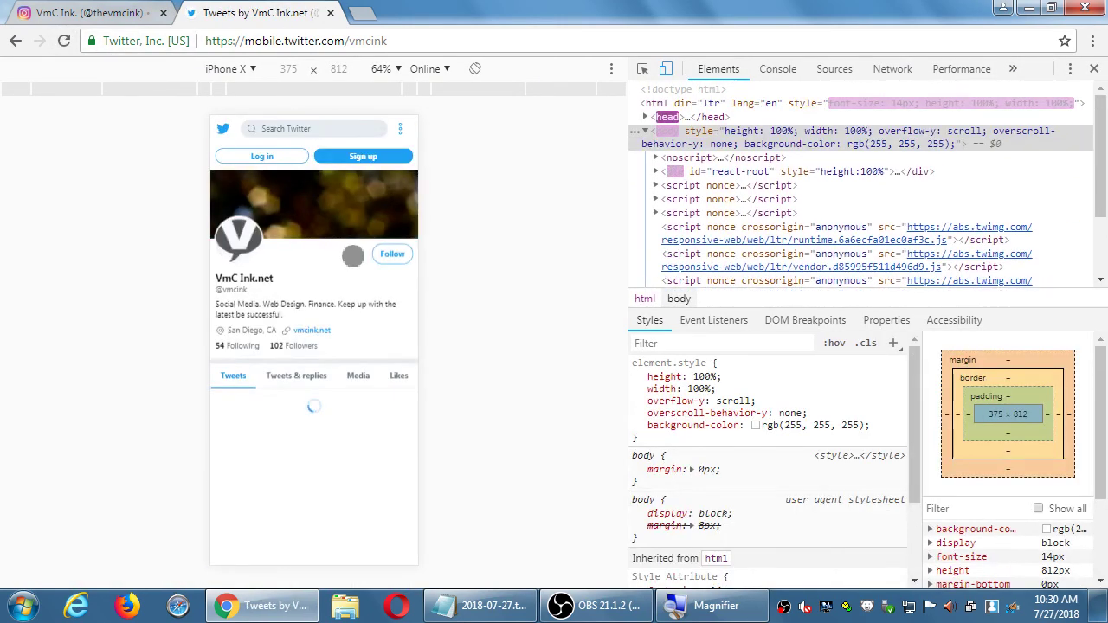
scroll(355, 364, "down", 3)
scroll(382, 388, "up", 3)
scroll(382, 388, "down", 5)
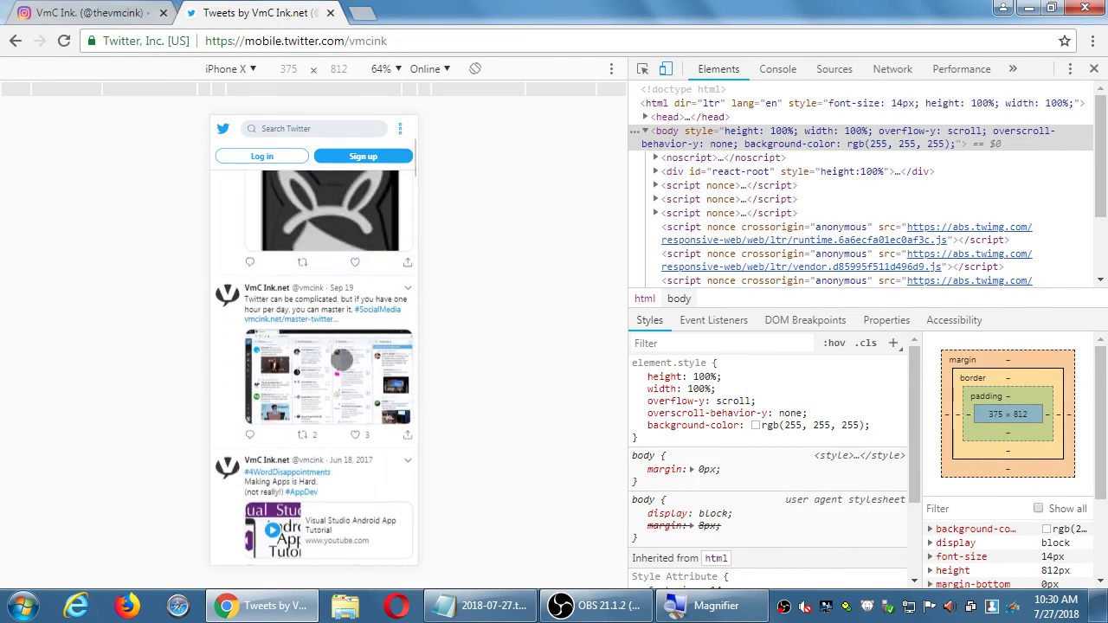
scroll(343, 226, "up", 5)
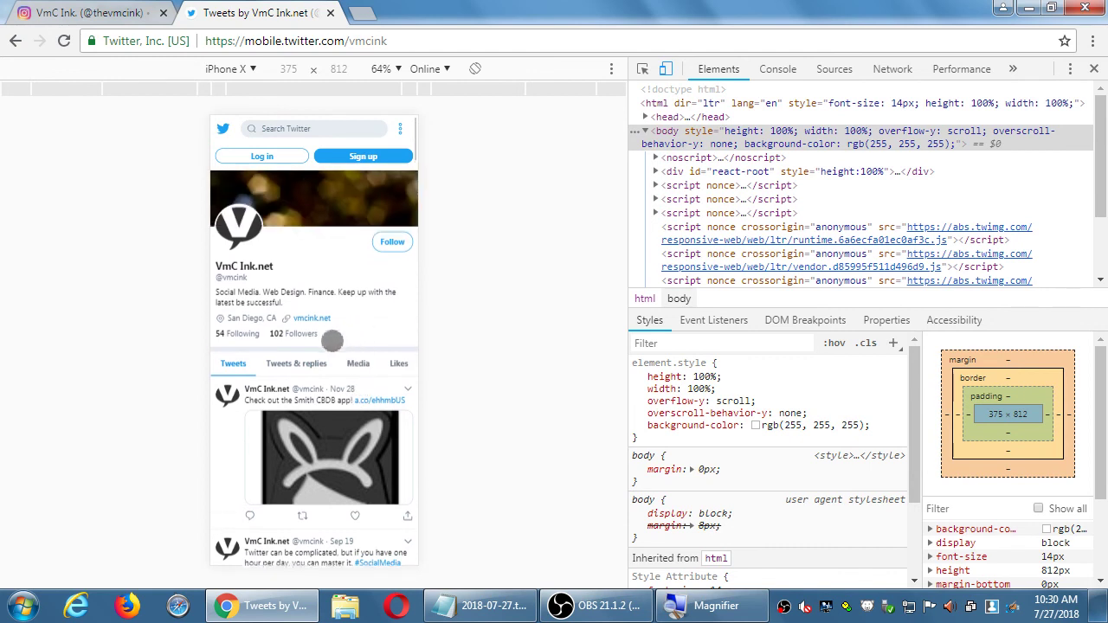
left_click_drag(312, 365, 310, 363)
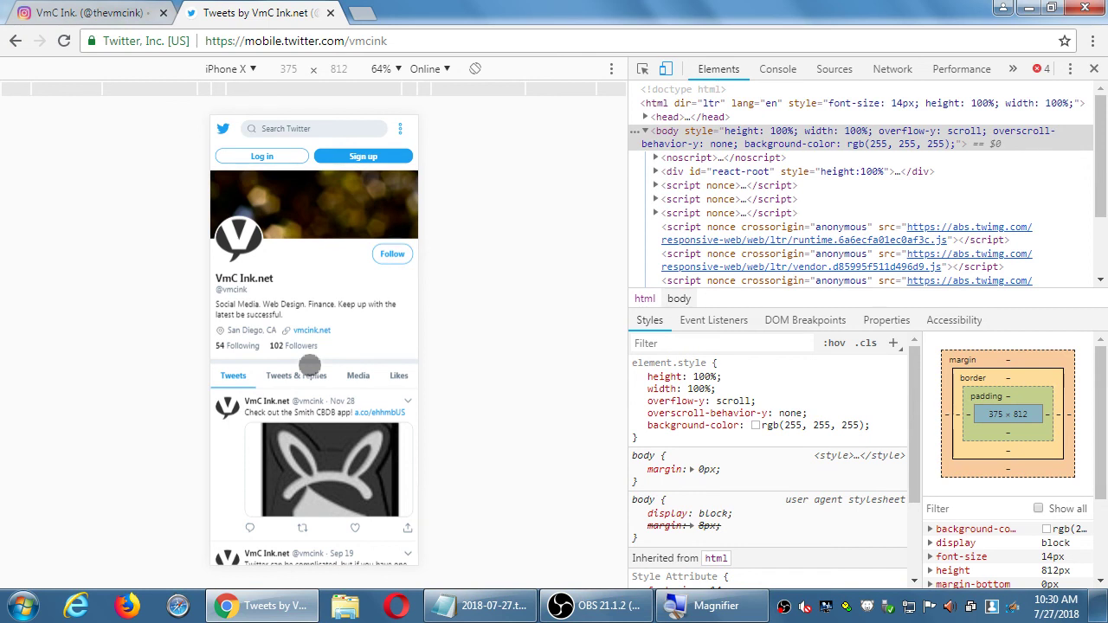
- Close the developer tools and remove "mobile." from the Twitter address to load the desktop profile at twitter.com/vmcink
key("F12")
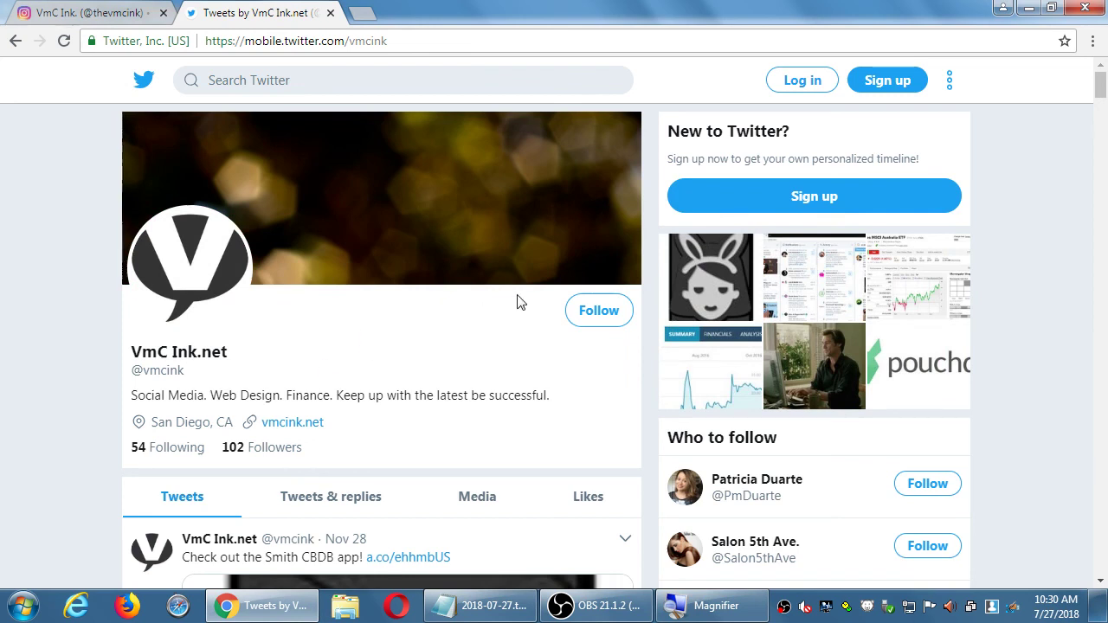
double_click(264, 40)
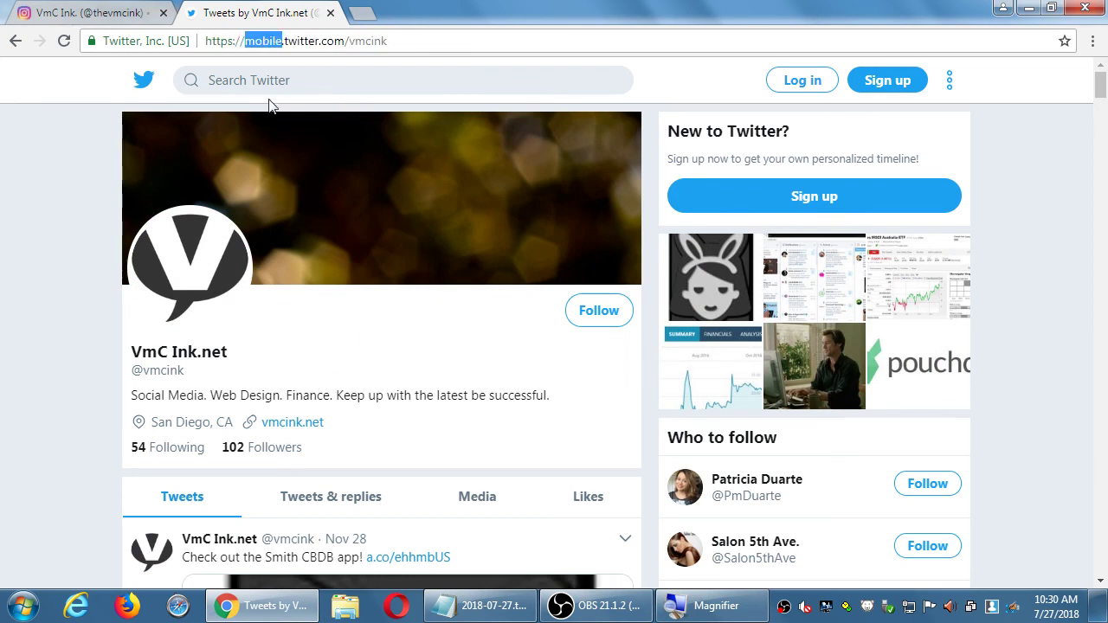
key("Delete")
key("Delete")
key("Return")
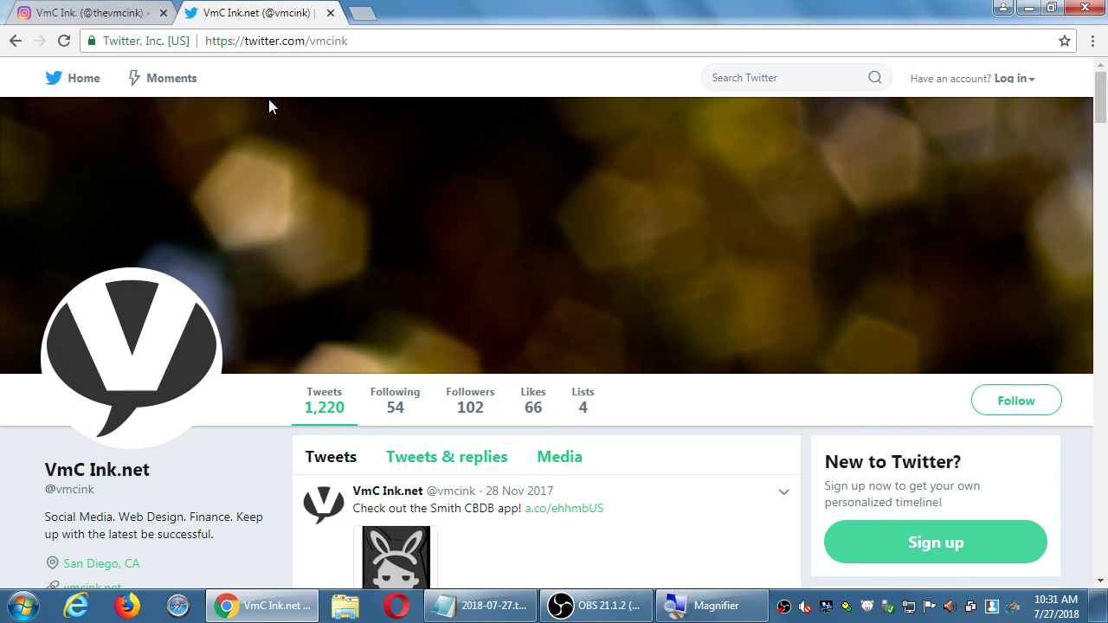
- Go back to the Instagram profile and look over its posts in the iPhone X simulation
left_click(86, 12)
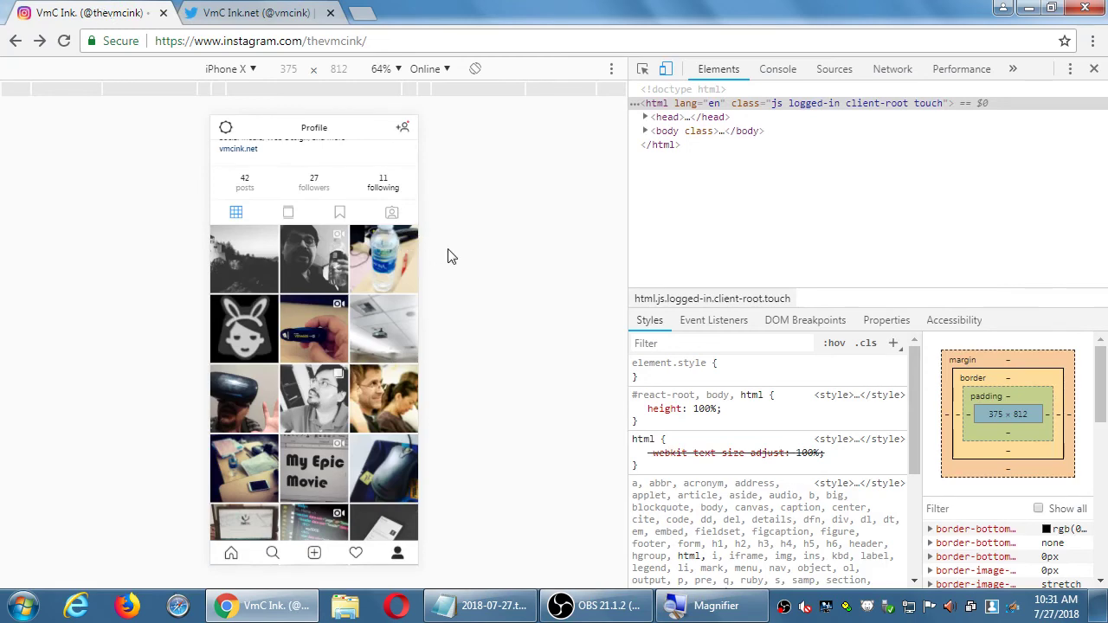
scroll(221, 363, "down", 10)
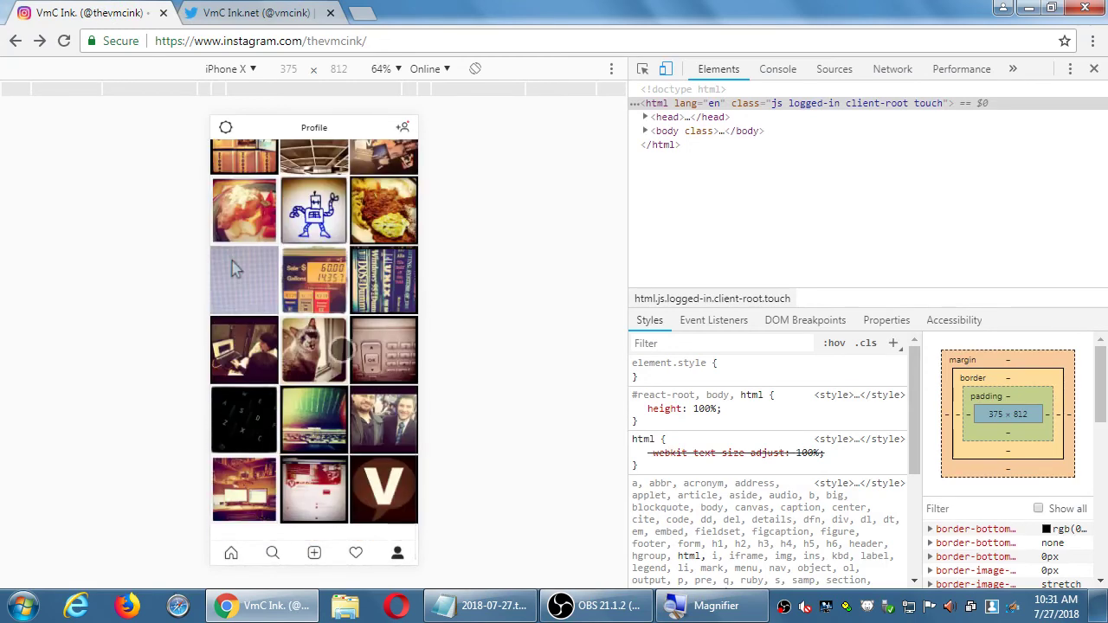
scroll(342, 349, "up", 10)
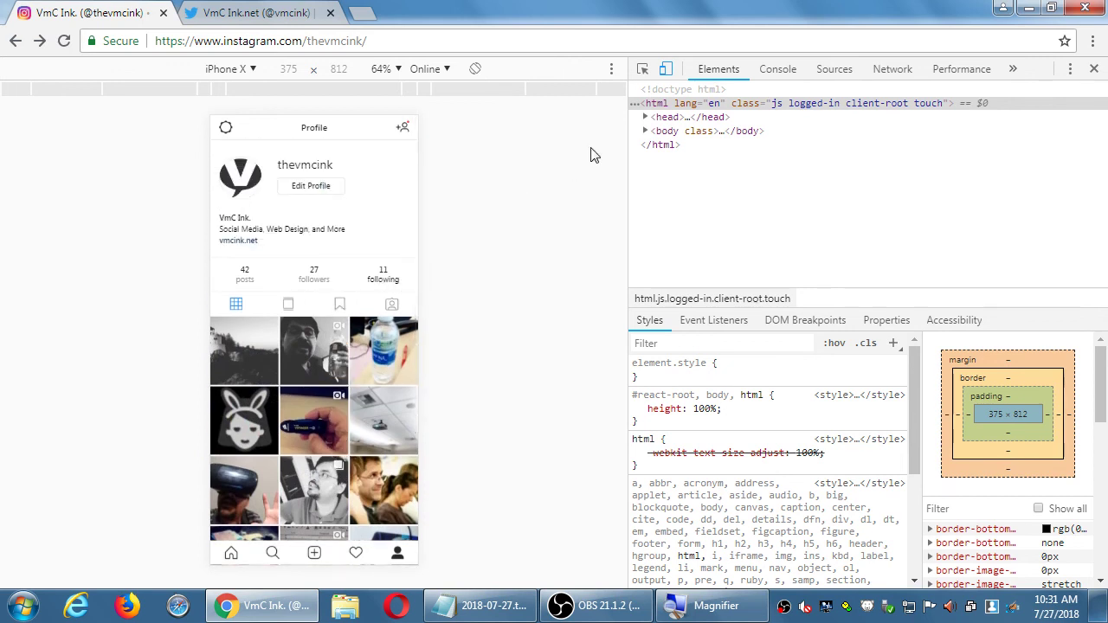
- Close the developer tools on the Instagram profile and reload the page in its desktop layout
left_click(1093, 68)
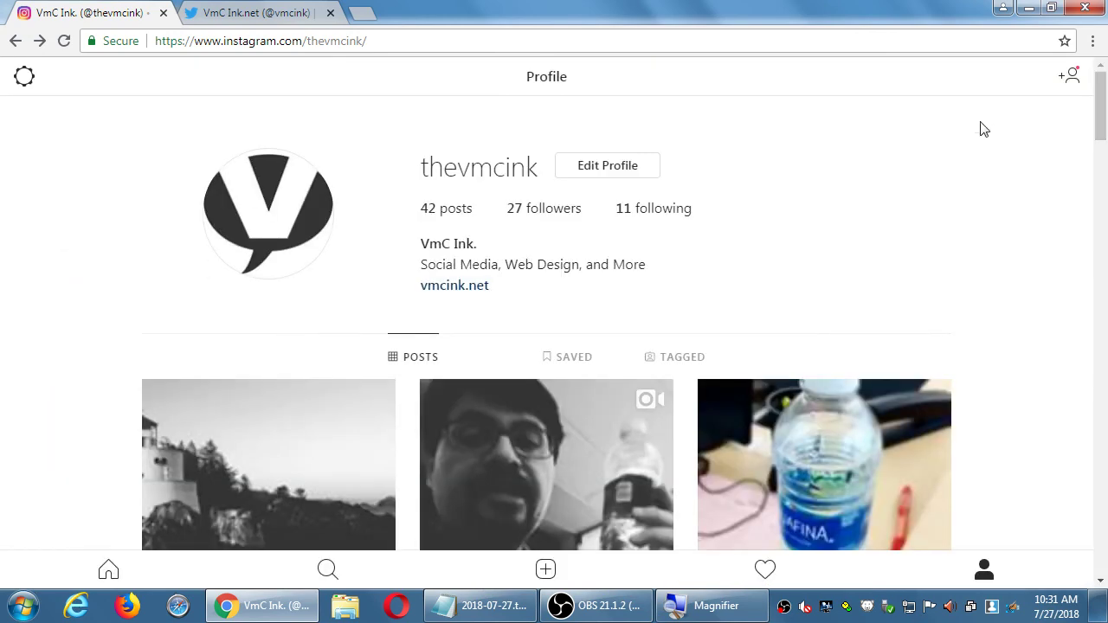
key("ctrl+shift+i")
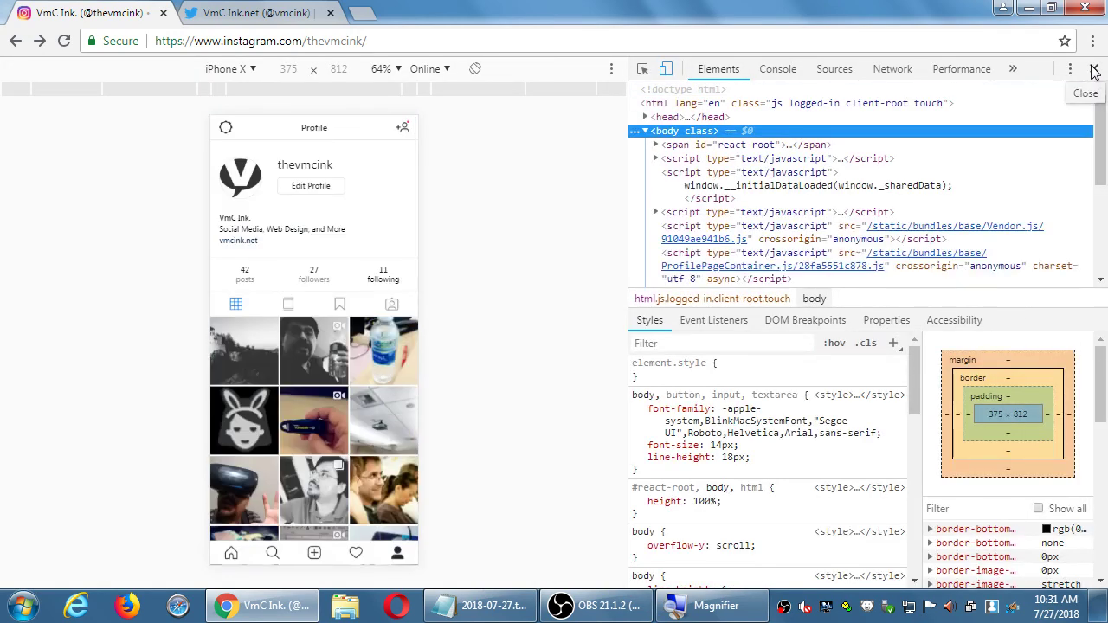
left_click(667, 70)
left_click(667, 70)
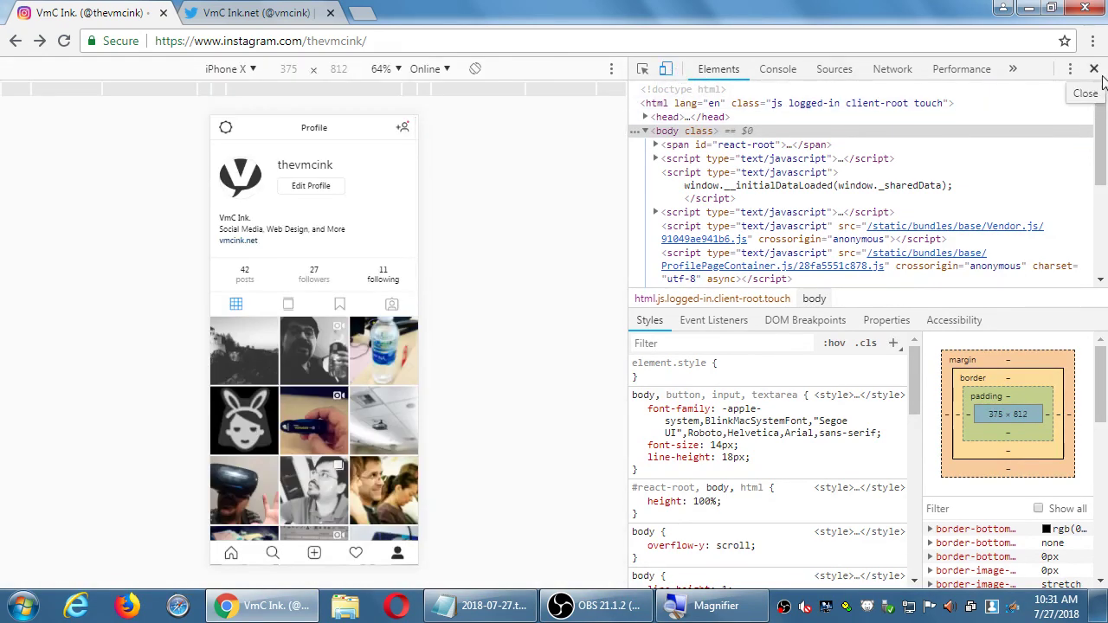
left_click(1094, 68)
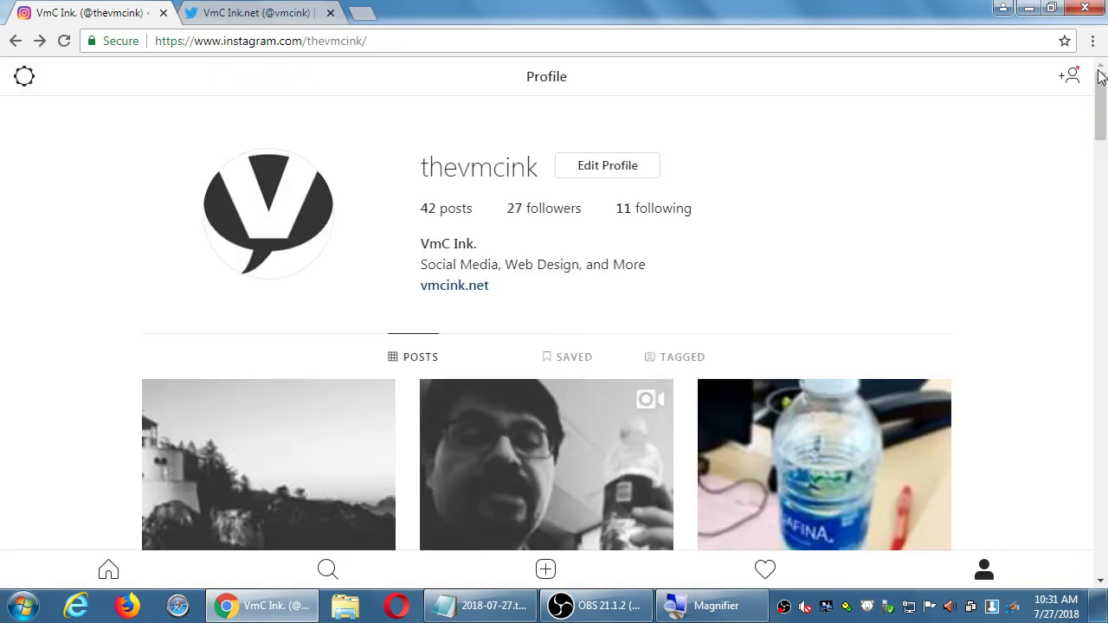
left_click(65, 40)
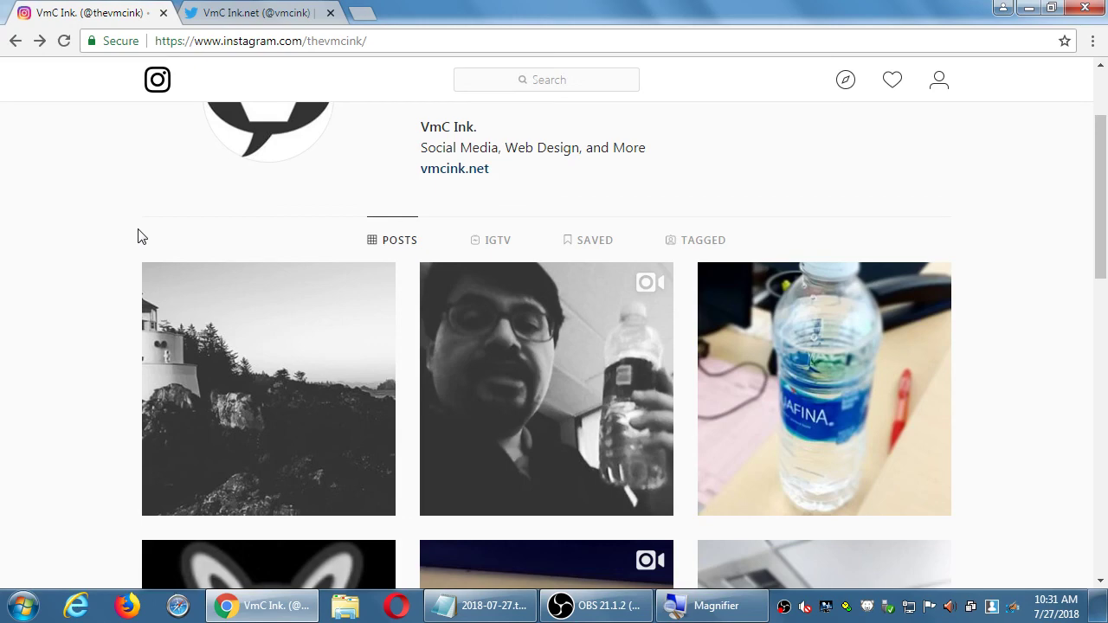
- Reload the Instagram profile in the iPhone X simulation and close the developer tools, keeping the mobile layout at full width
key("F12")
key("F5")
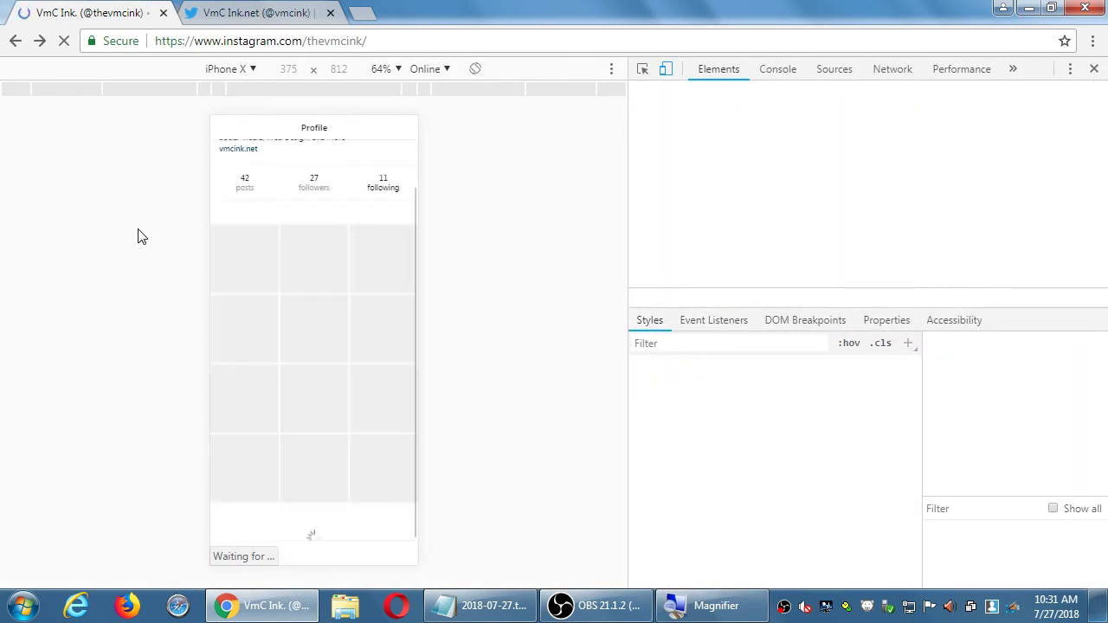
left_click(1093, 69)
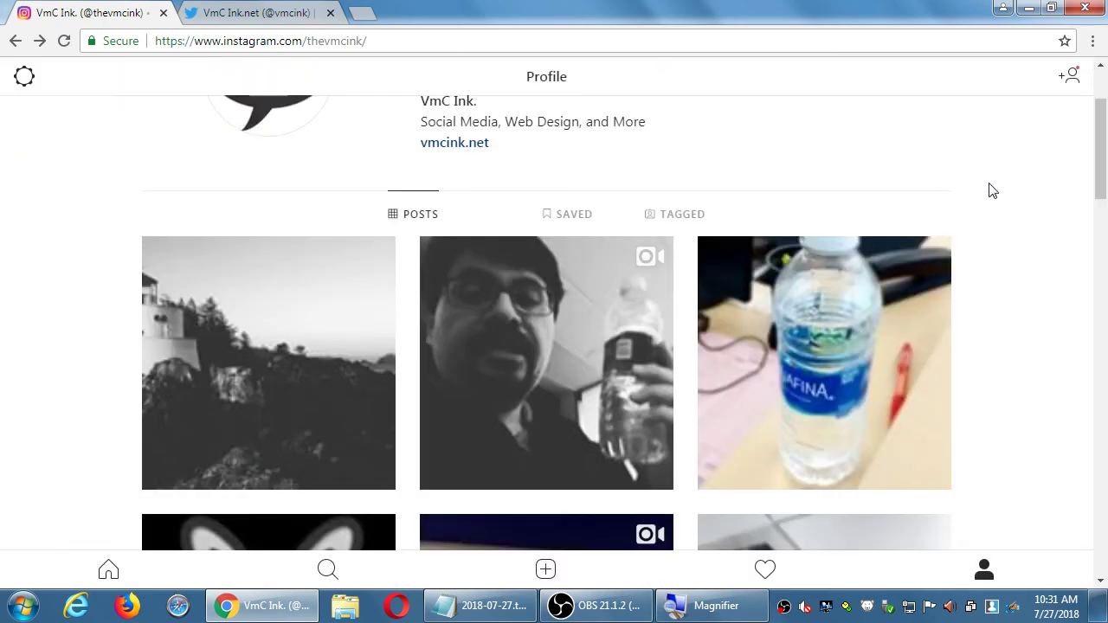